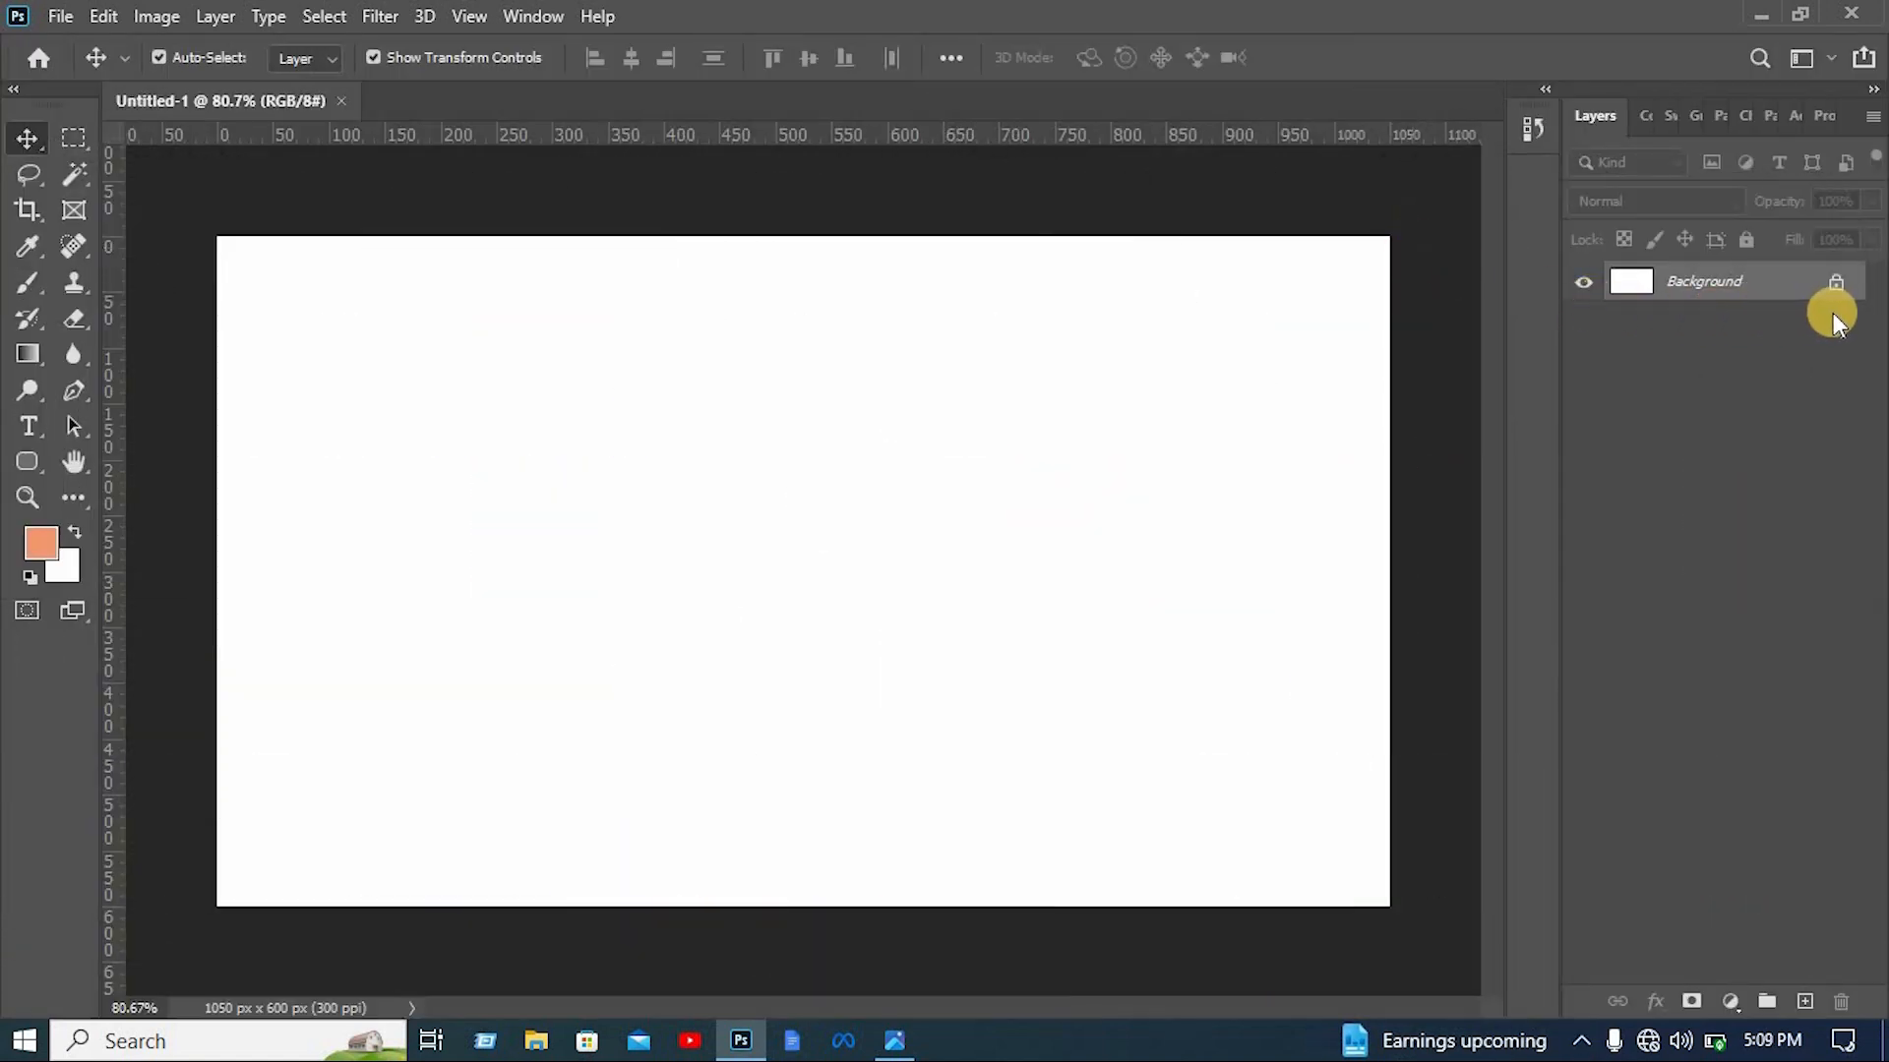
Unlock the background layer, give it a black (000000) Color Overlay at 100% opacity, and lock the layer again
left_click(1834, 289)
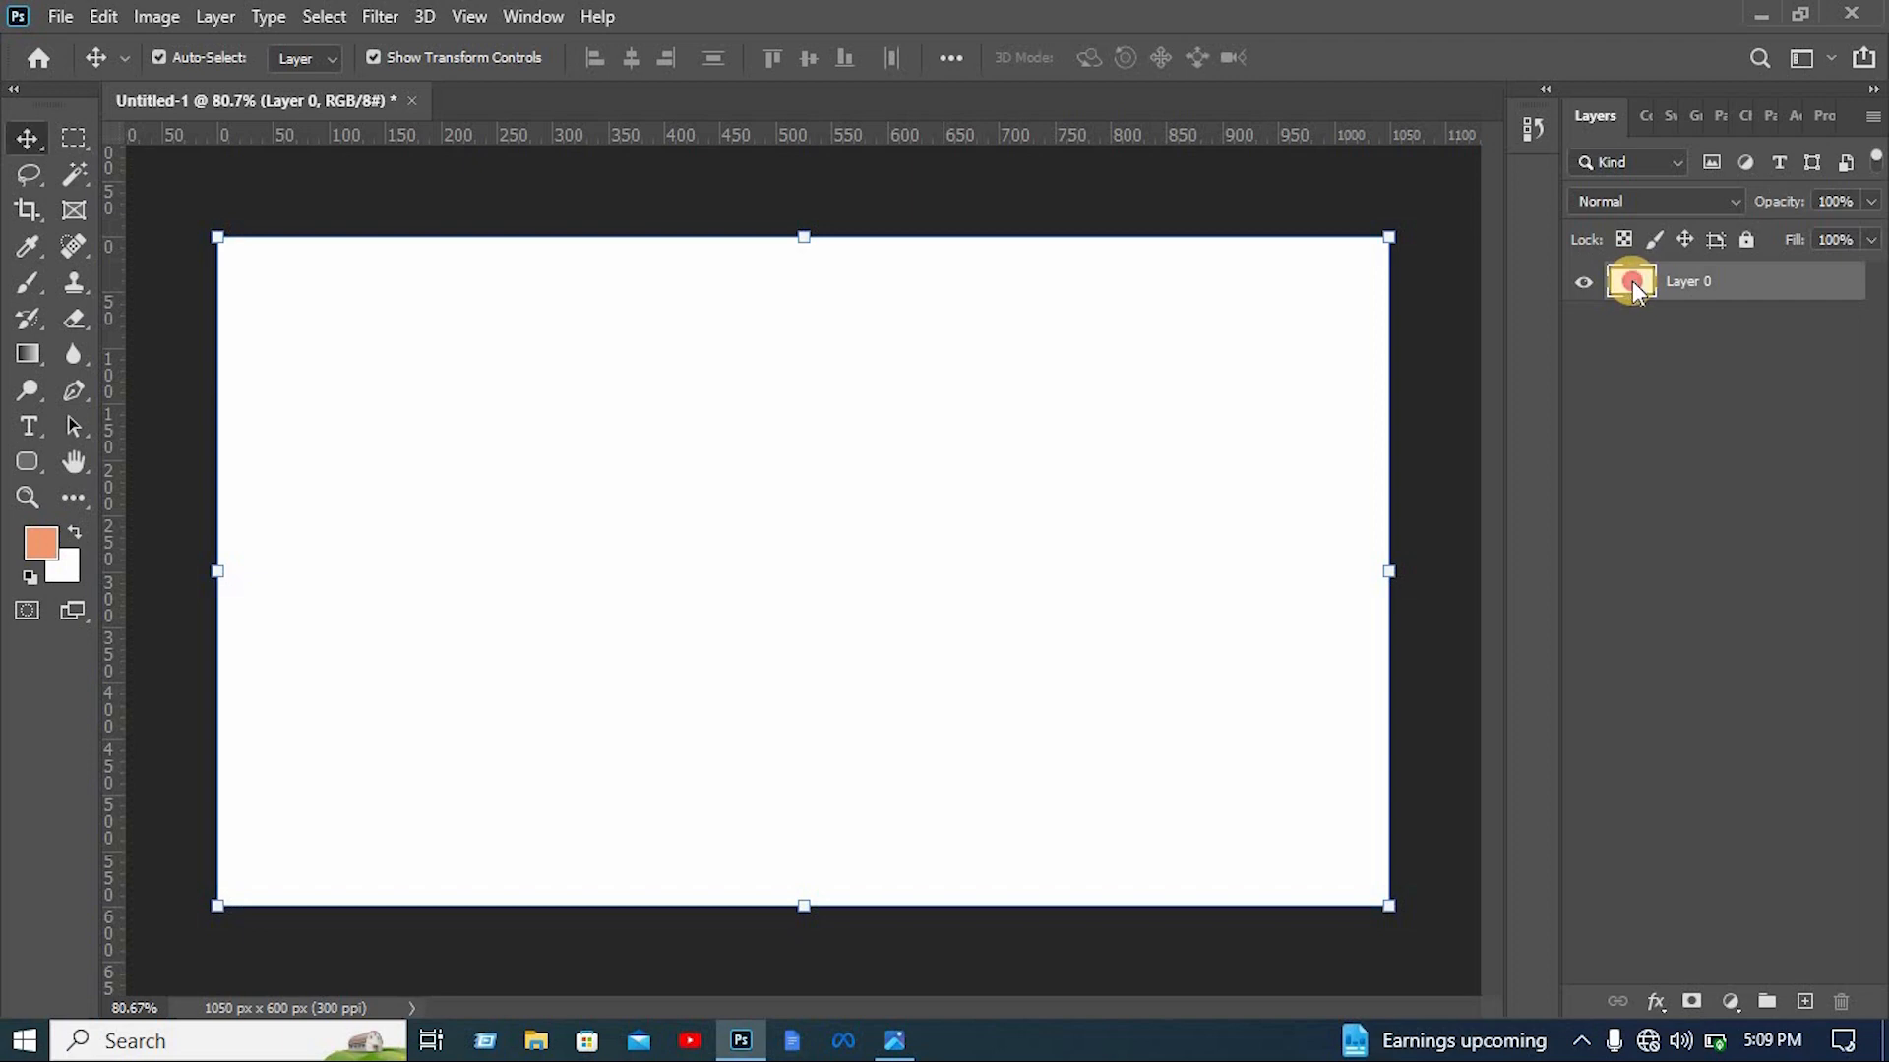
double_click(1632, 285)
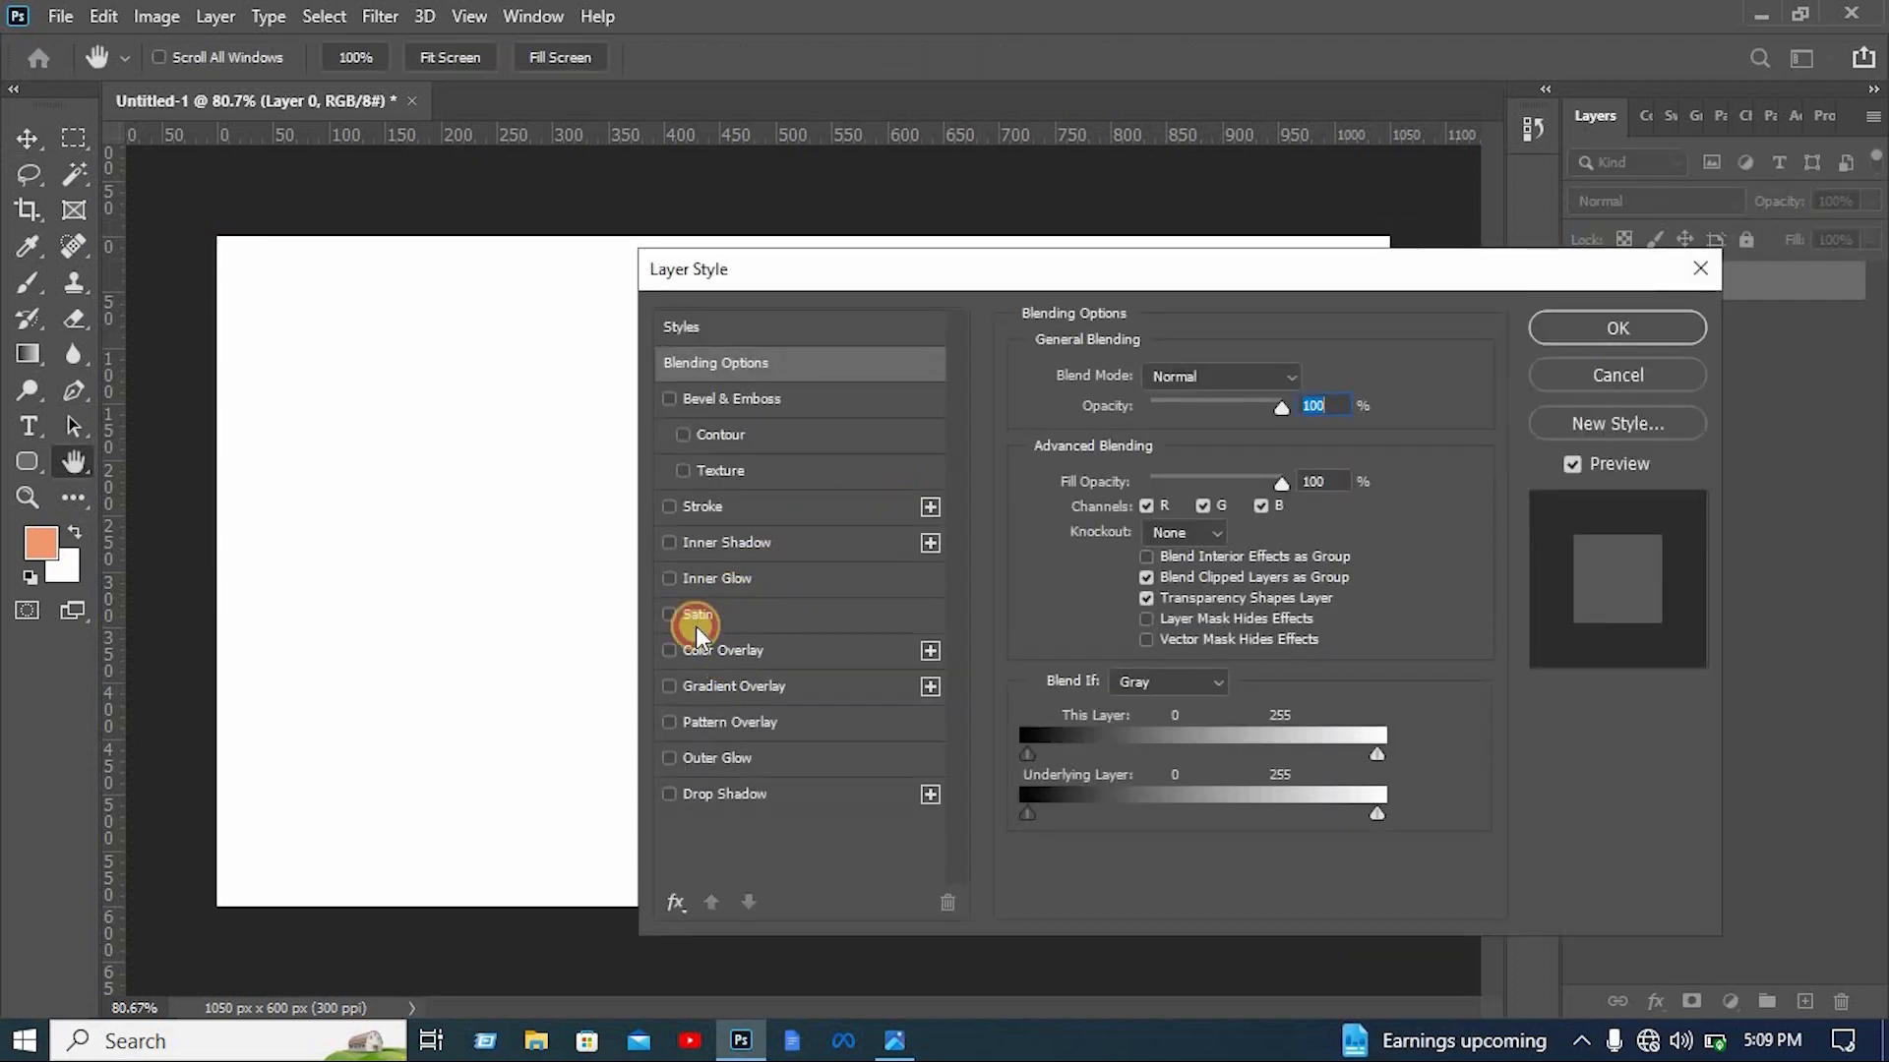
left_click(696, 634)
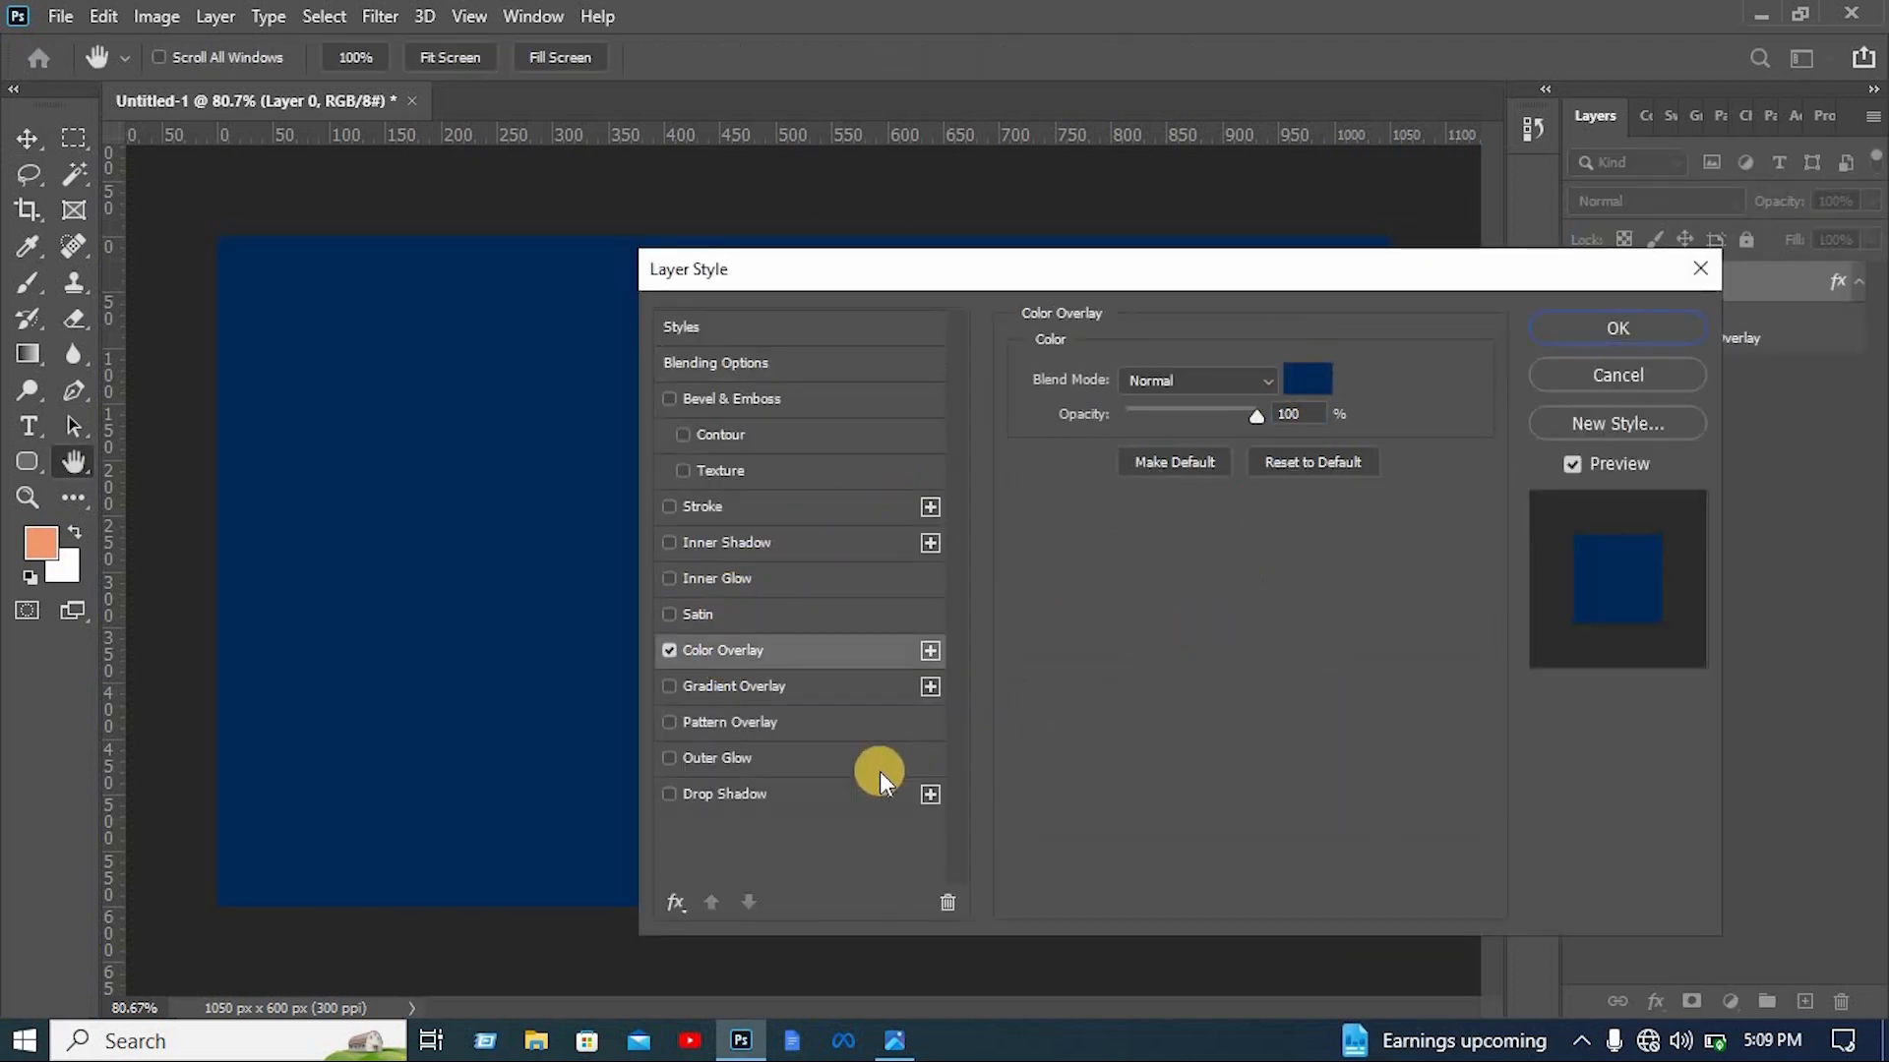
left_click_drag(869, 786, 890, 915)
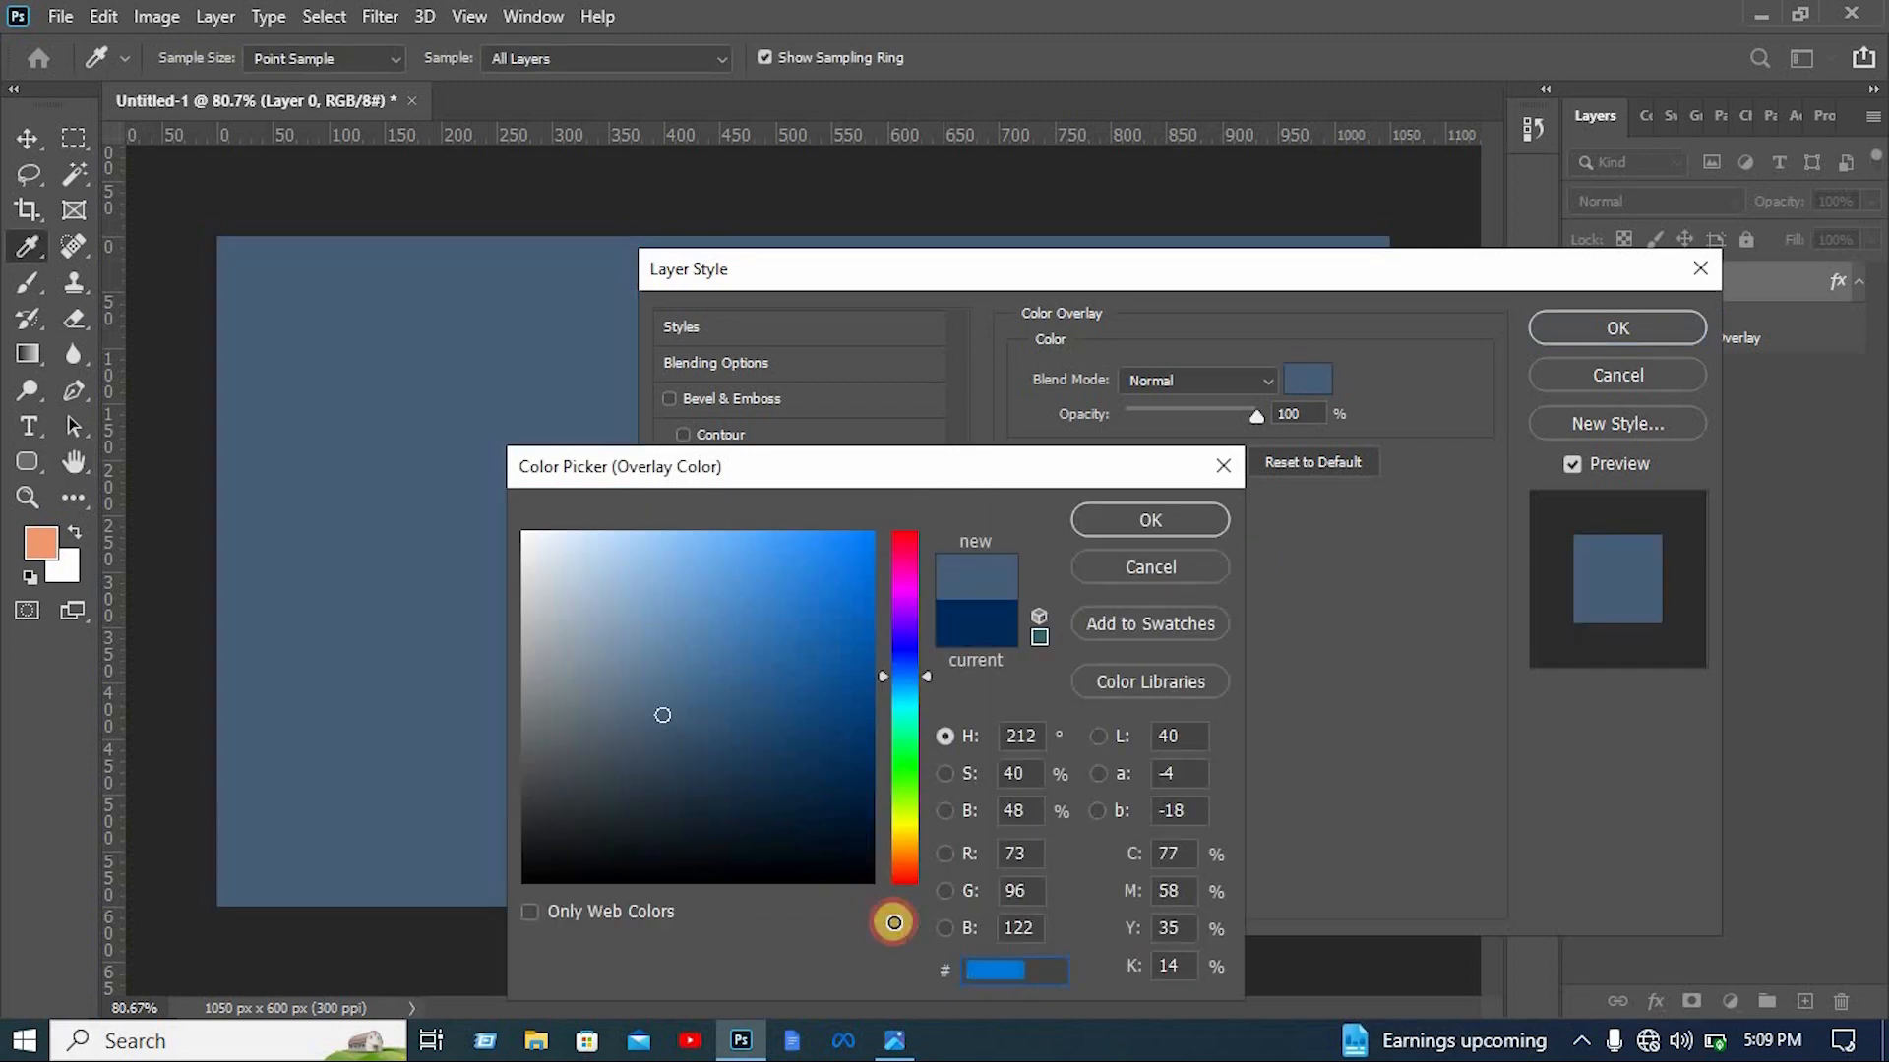
left_click(1183, 520)
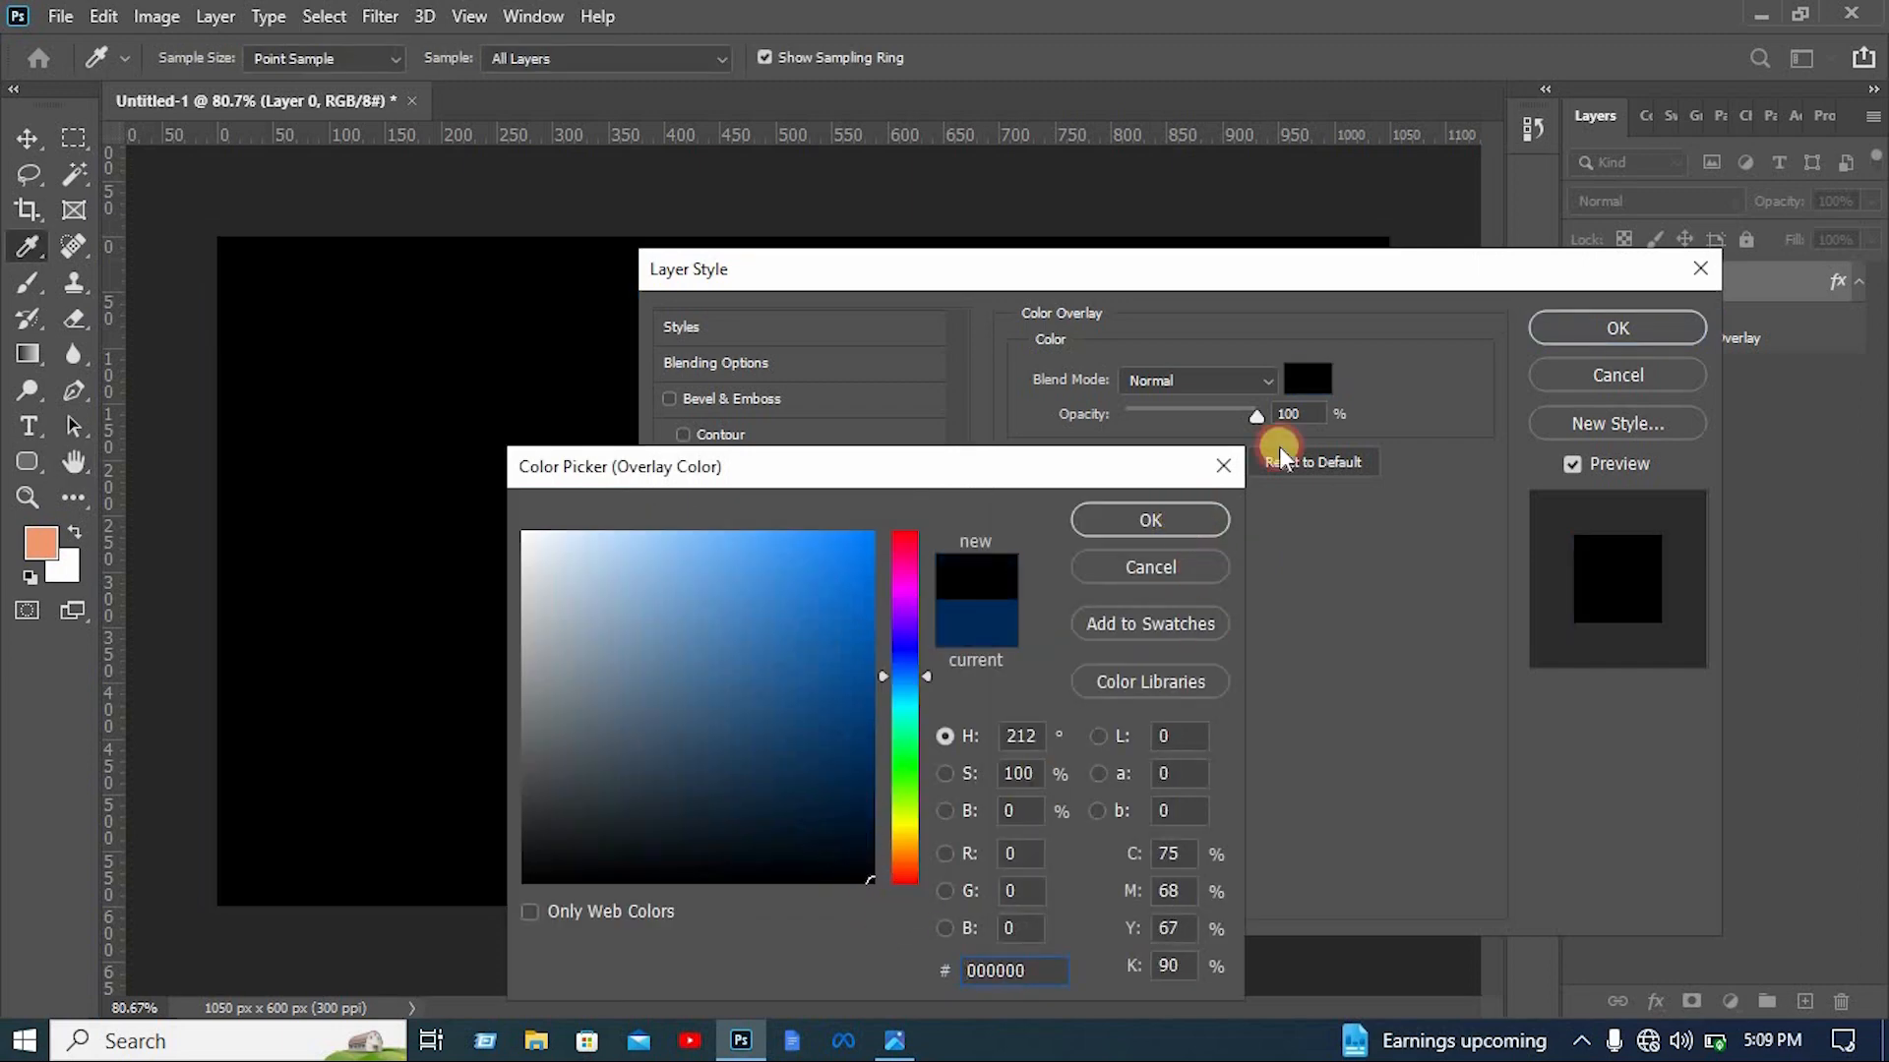
key("Return")
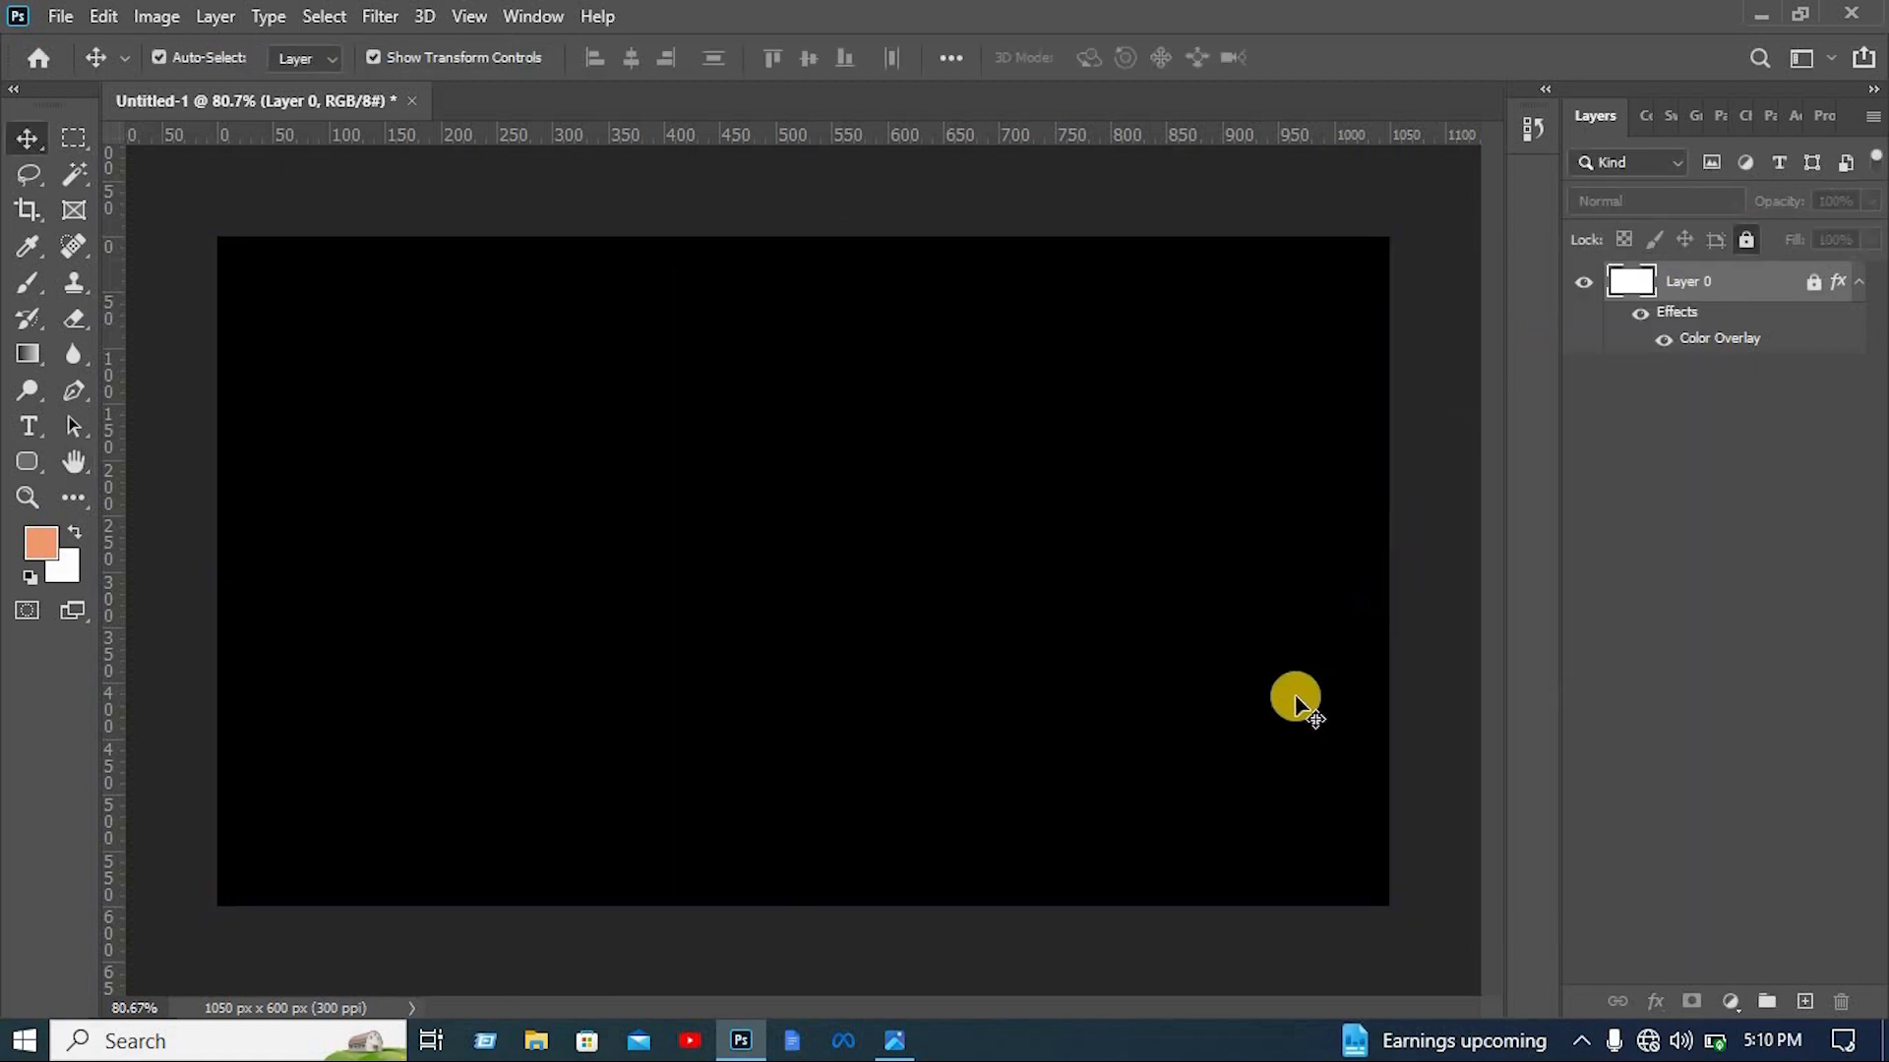
Draw a closed orange crescent with the Pen tool, about 287 × 462 px, curving up from the canvas's bottom edge on its right half
left_click(888, 910)
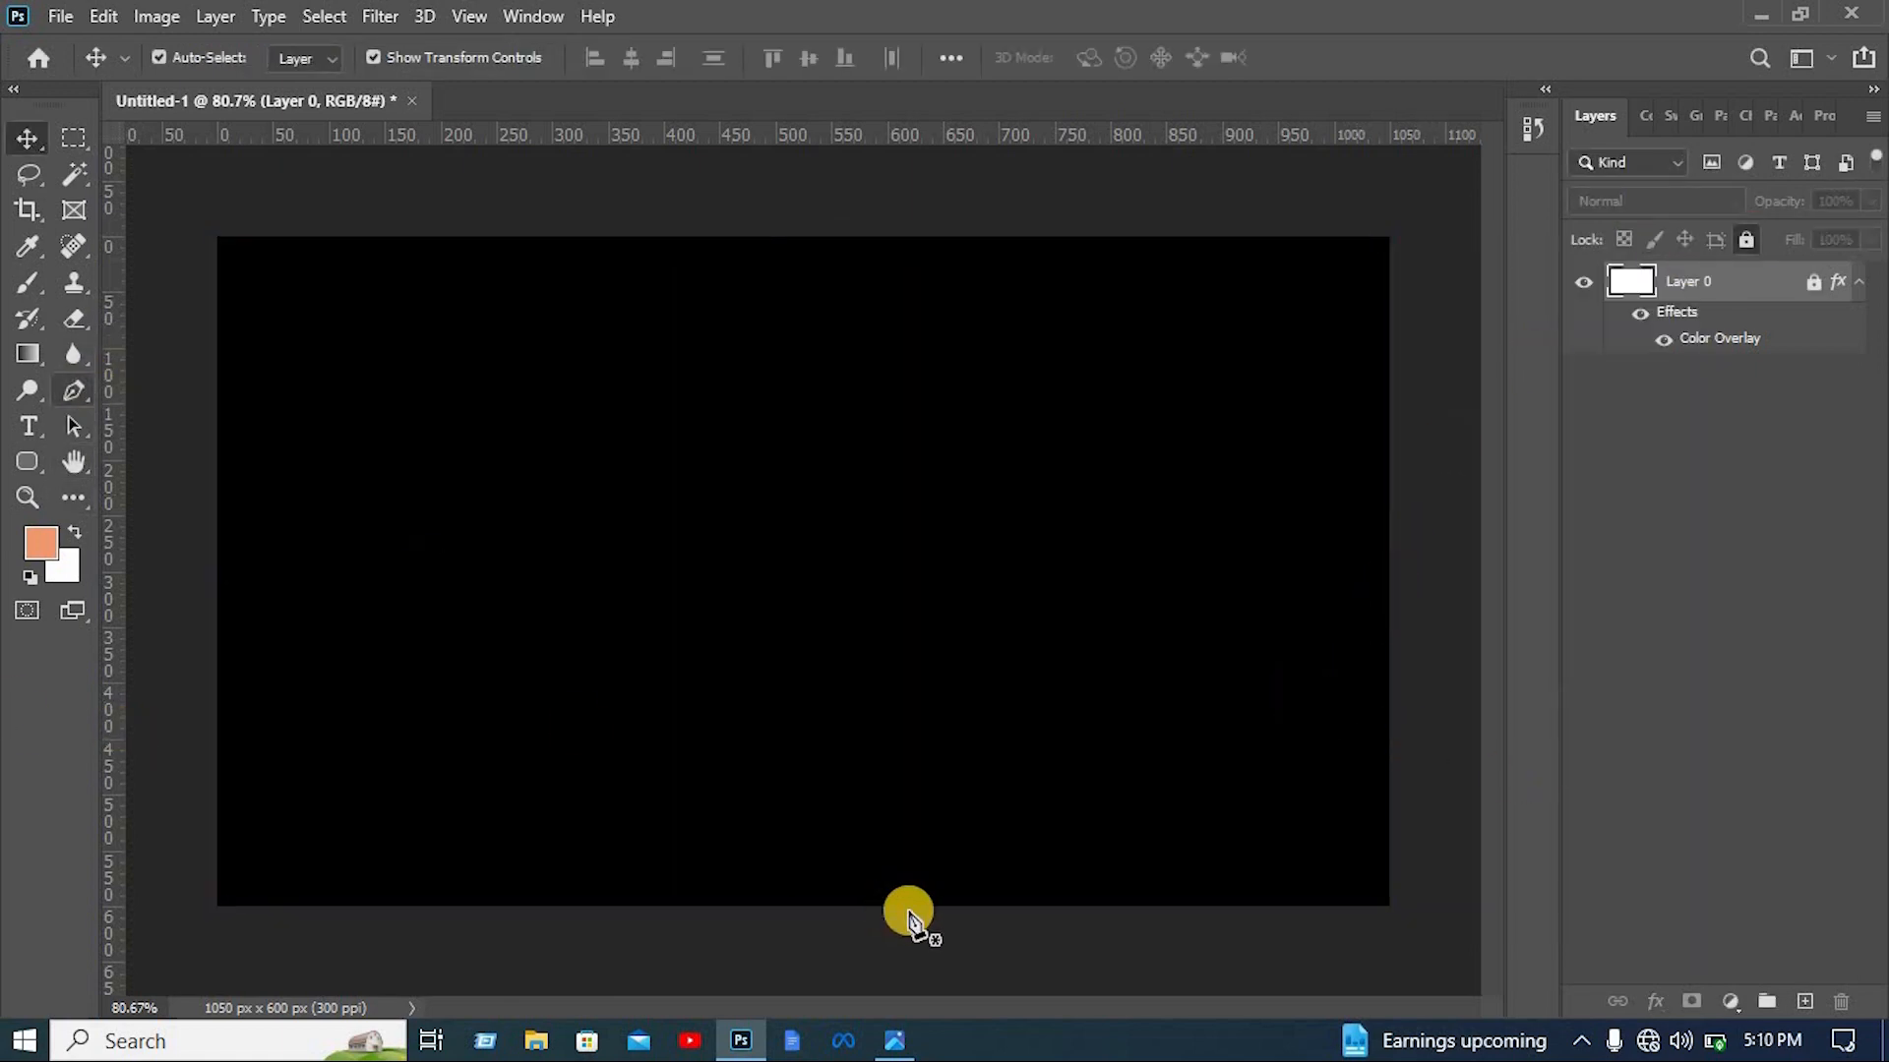
key("p")
left_click(925, 929)
left_click_drag(1187, 433, 1157, 122)
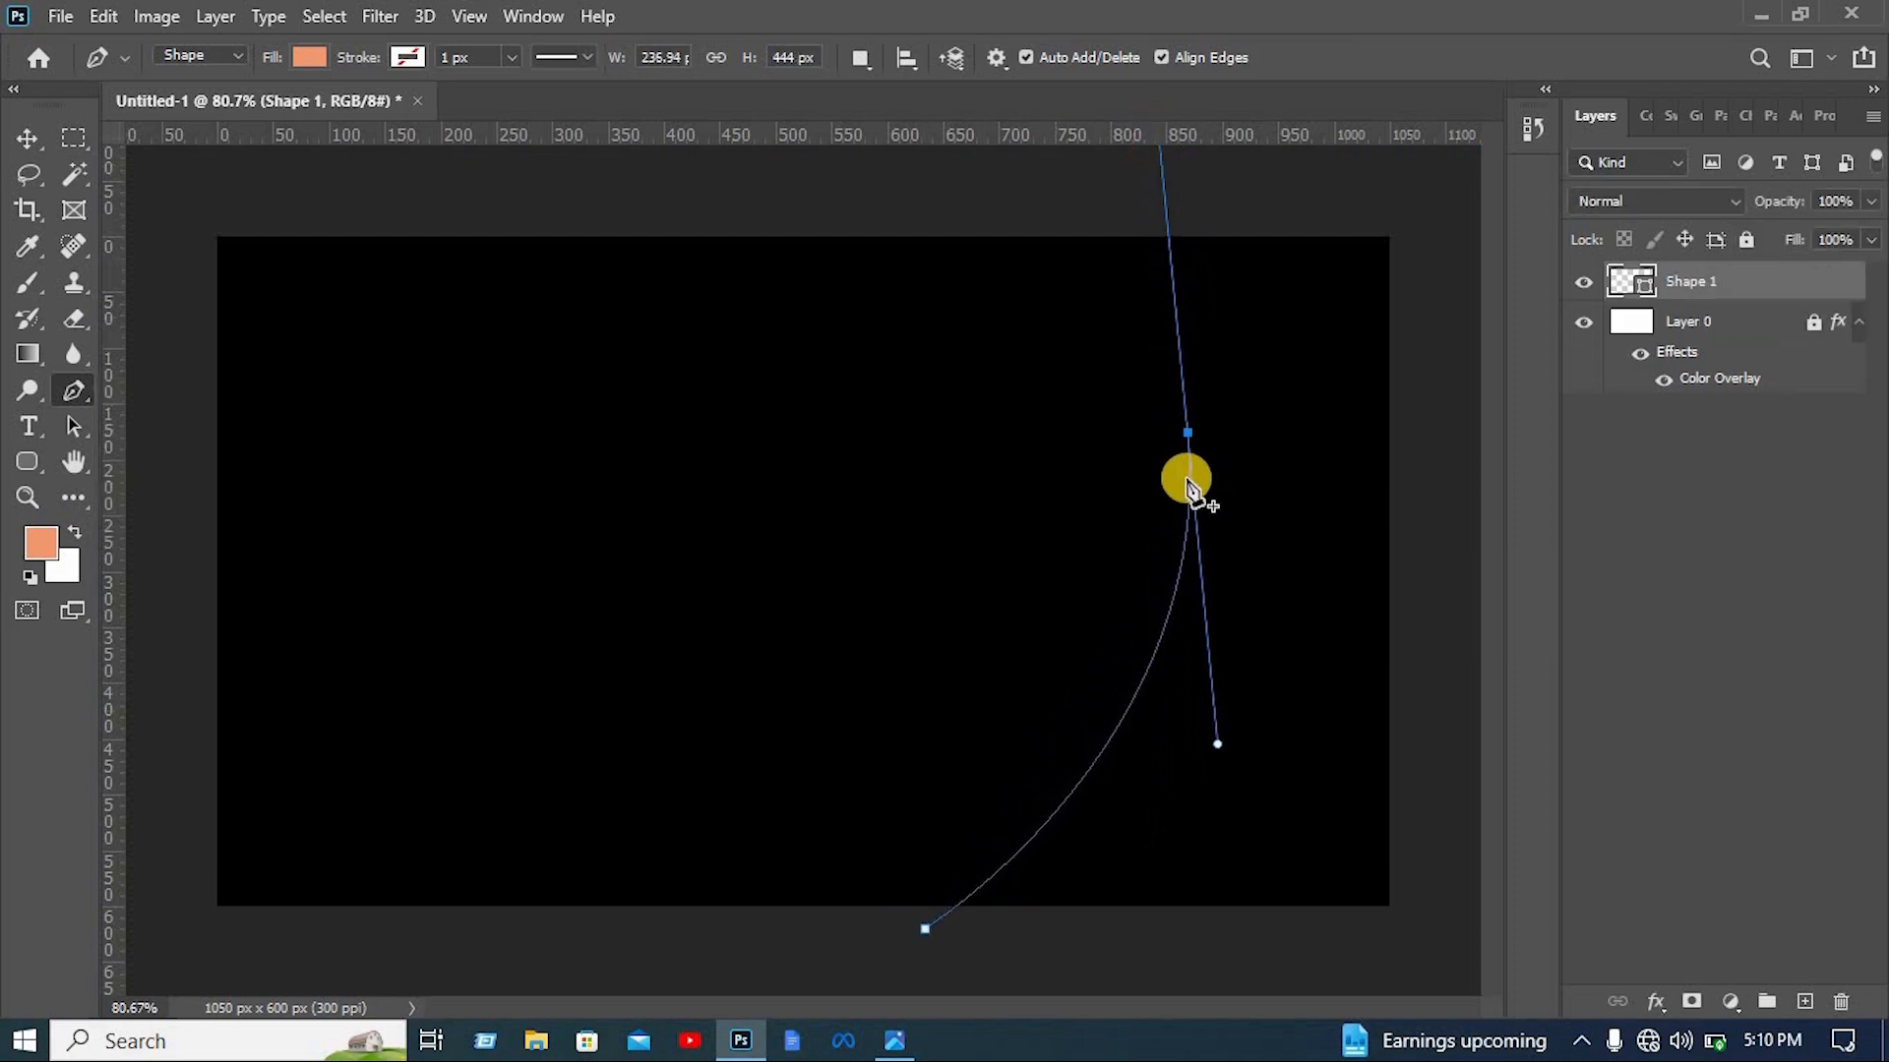
left_click(1188, 432, "alt")
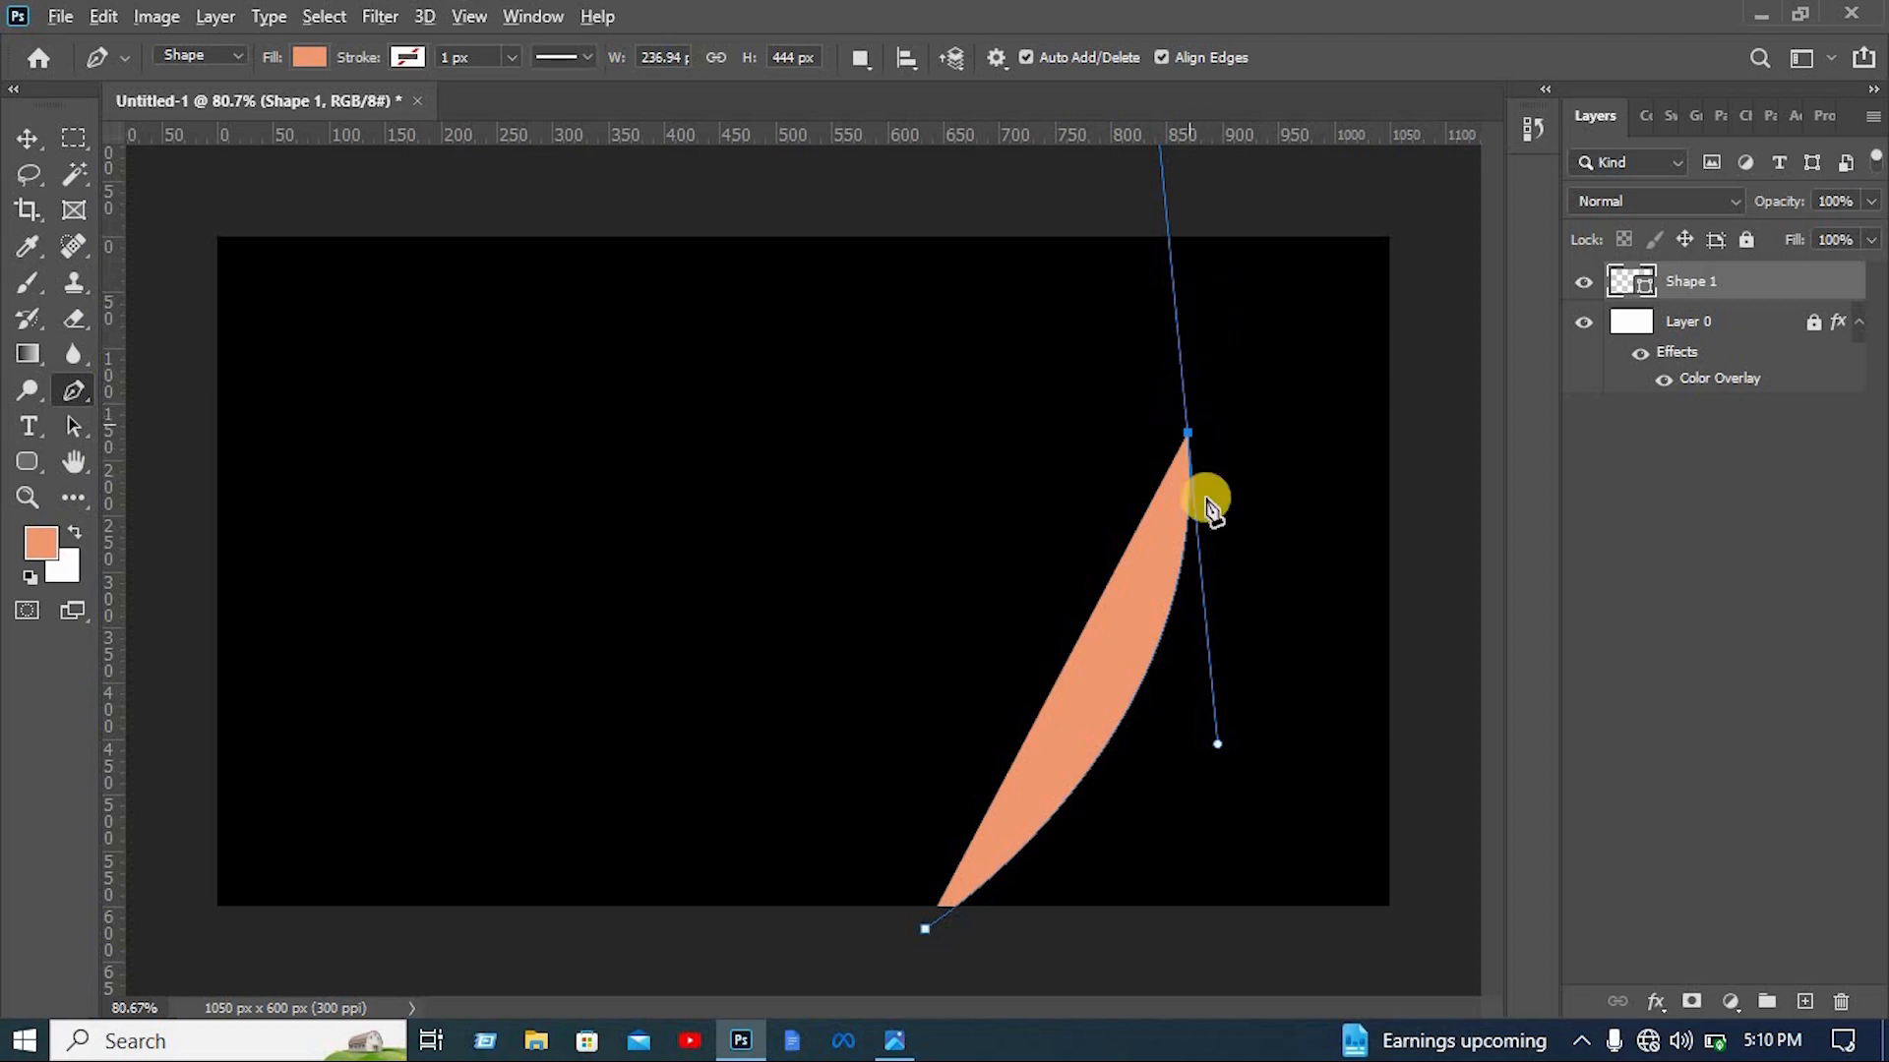
left_click_drag(1162, 932, 825, 980)
scroll(1039, 856, "down", 4)
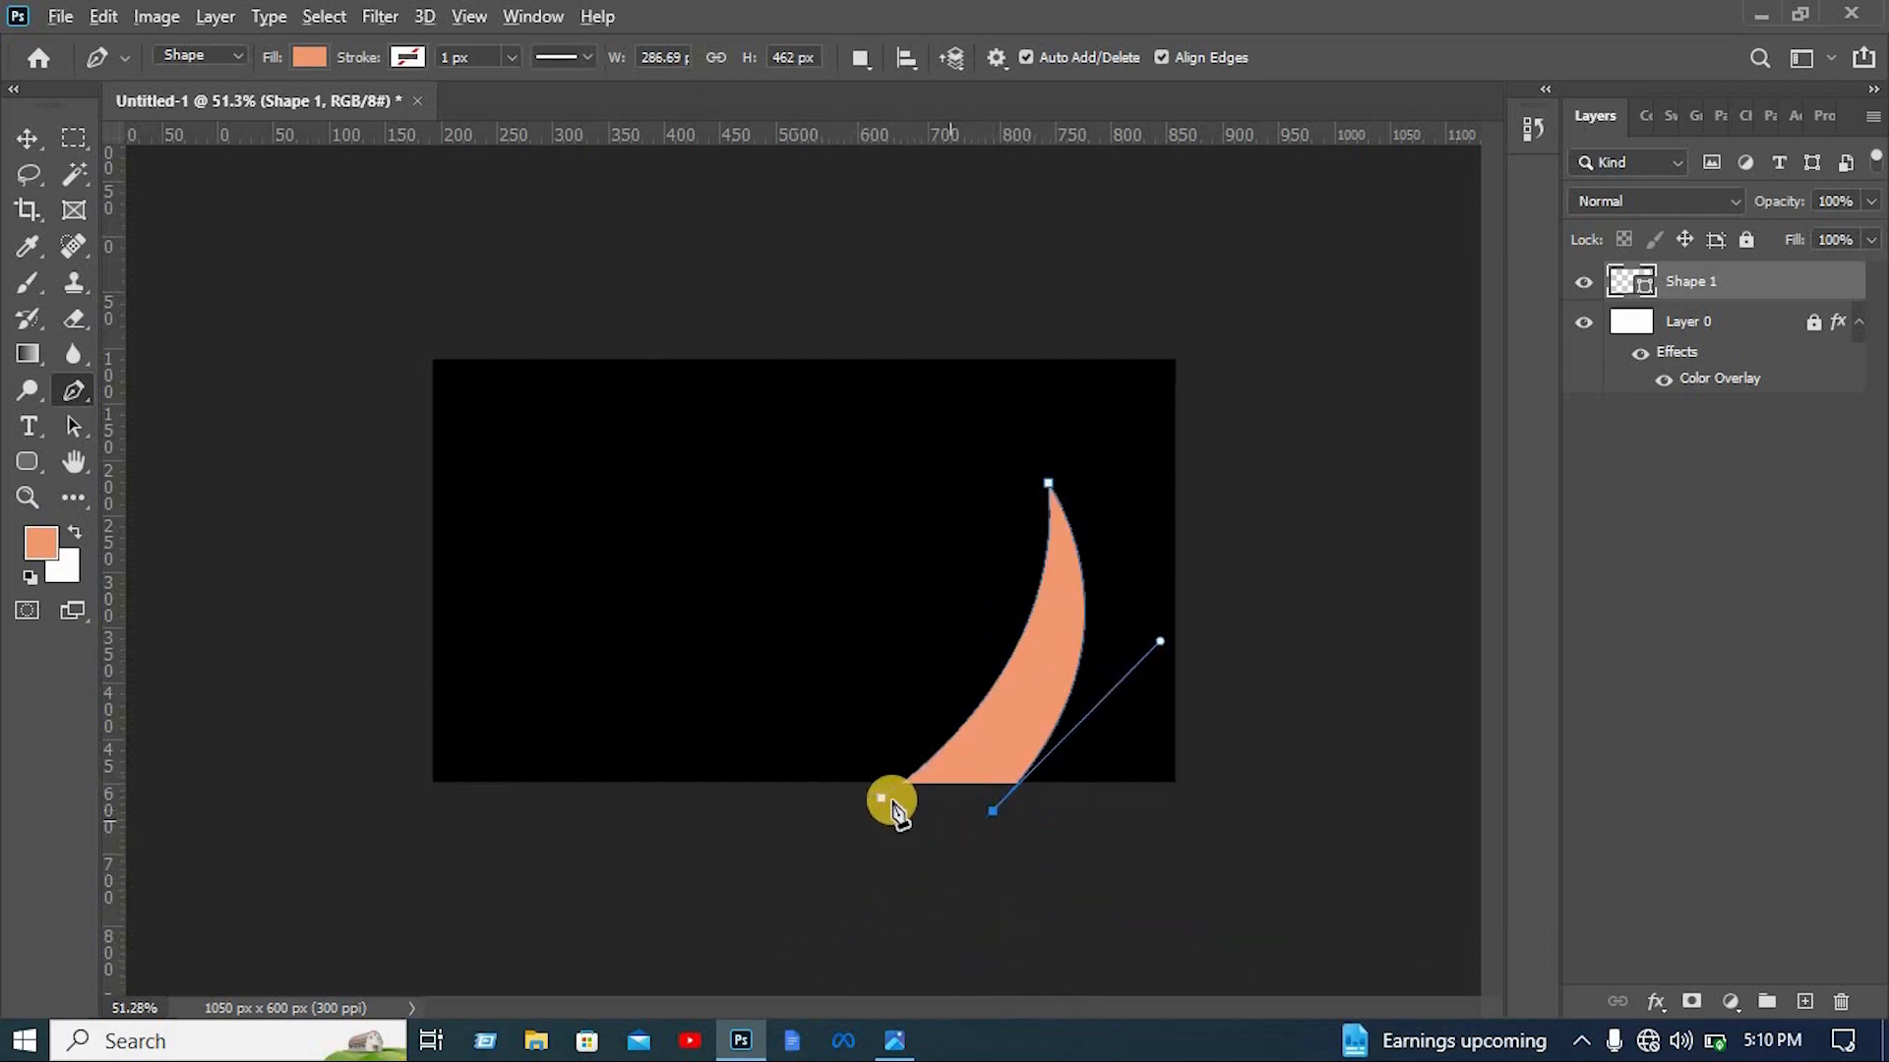
left_click(882, 798)
scroll(905, 811, "up", 2)
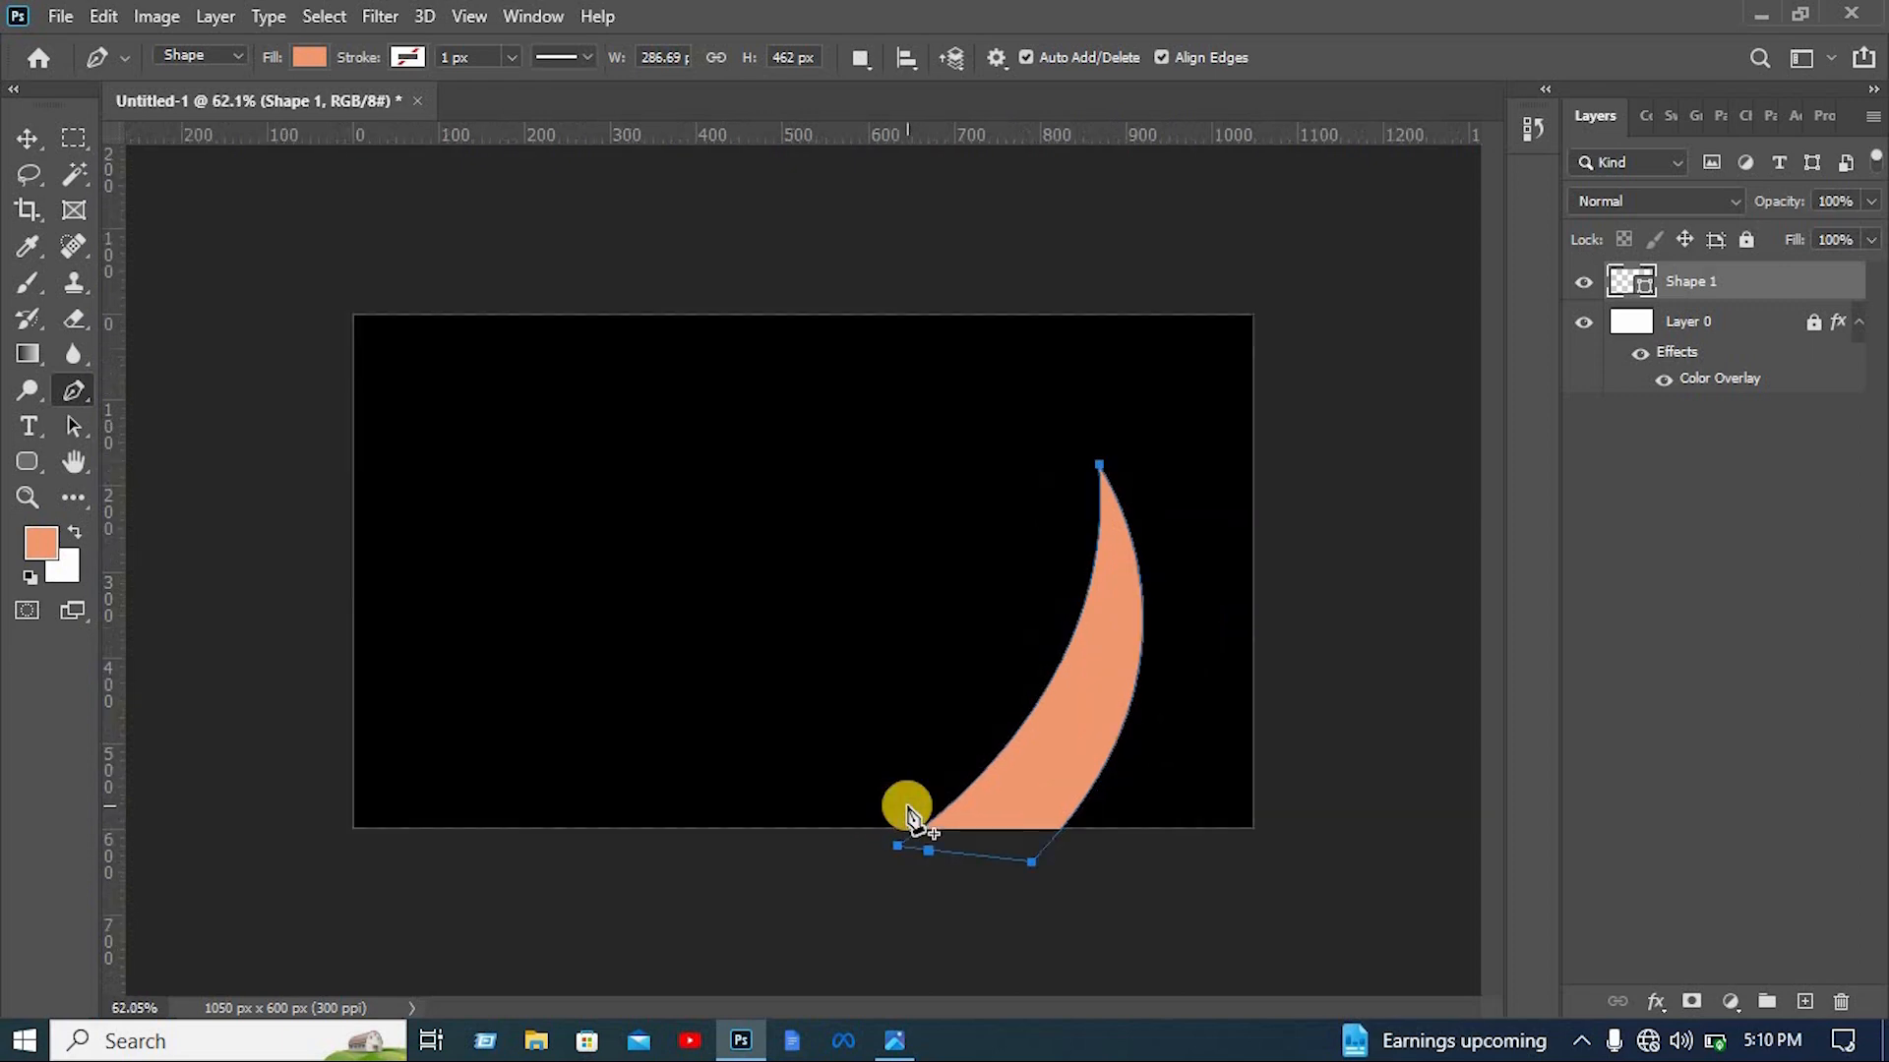
scroll(603, 548, "up", 1)
scroll(127, 198, "up", 1)
Move the orange crescent slightly up and to the right on the canvas
left_click(25, 139)
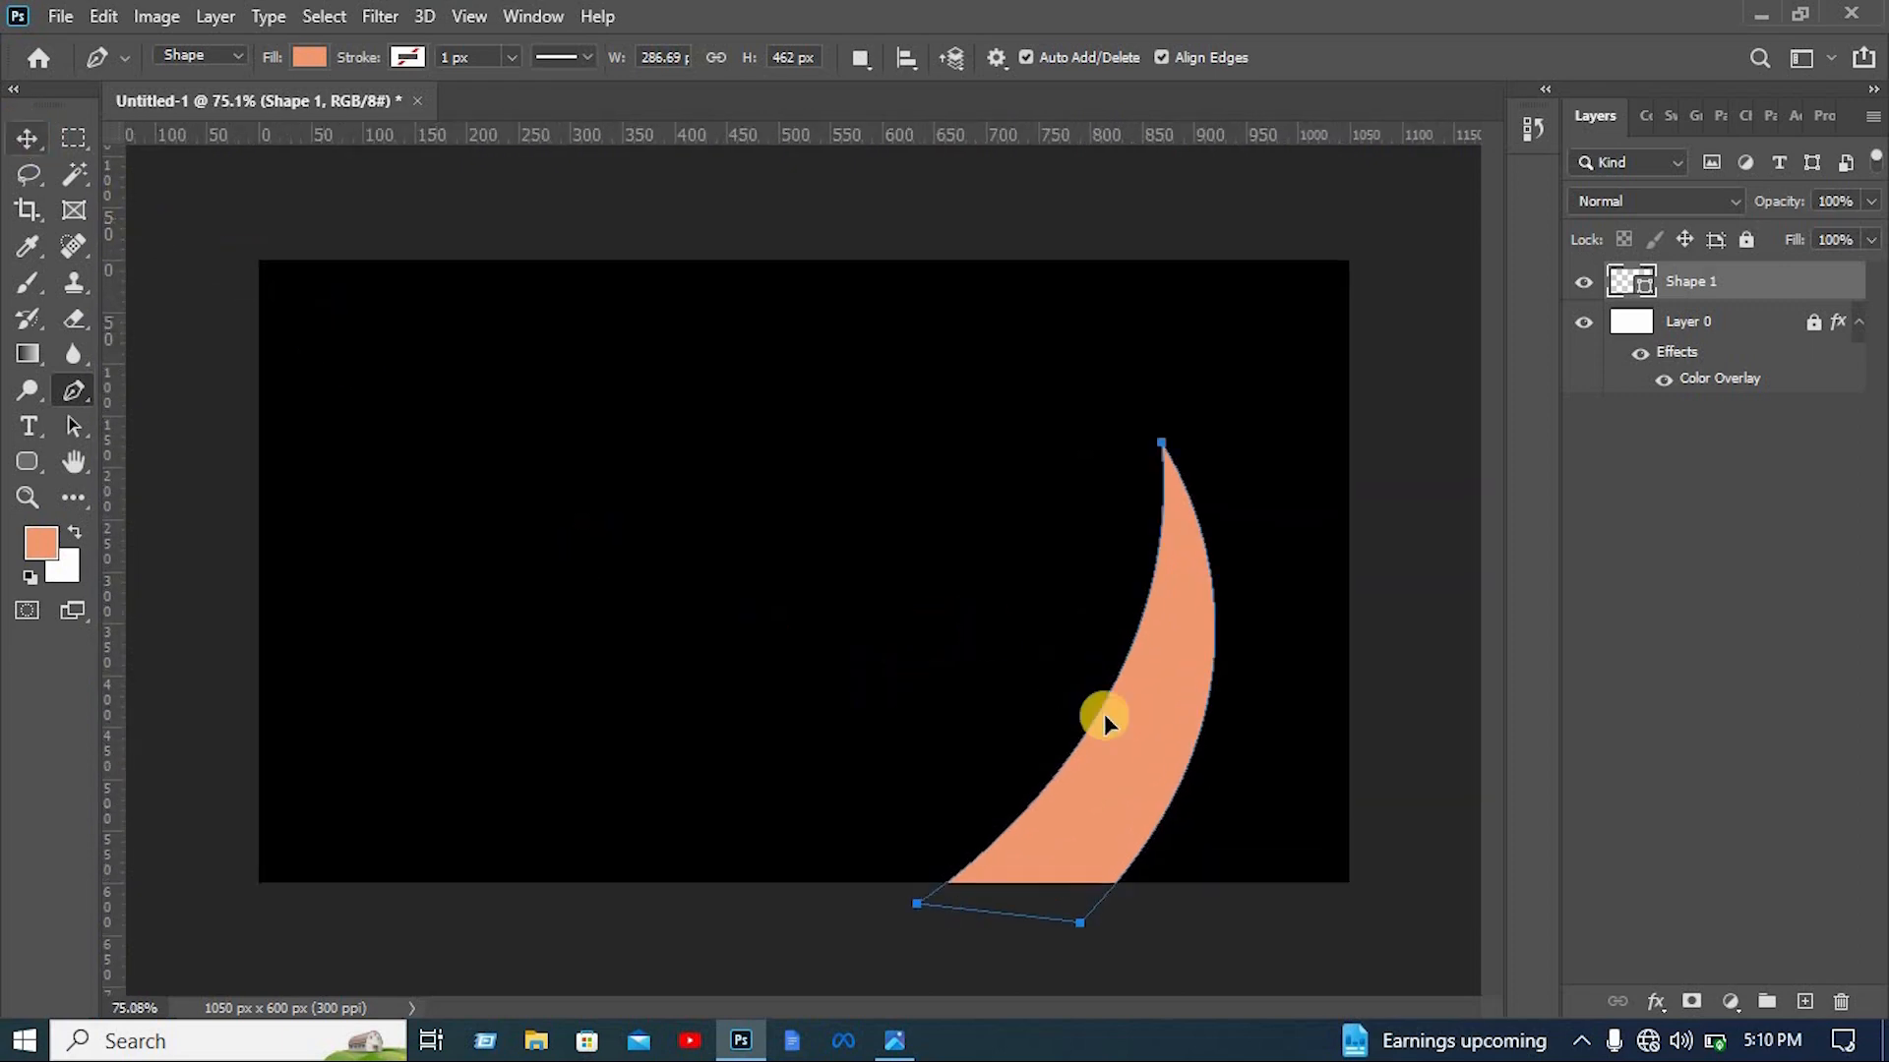
left_click(1120, 732)
mouse_move(1126, 740)
left_mouse_down()
mouse_move(1121, 719)
mouse_move(1140, 725)
left_mouse_up()
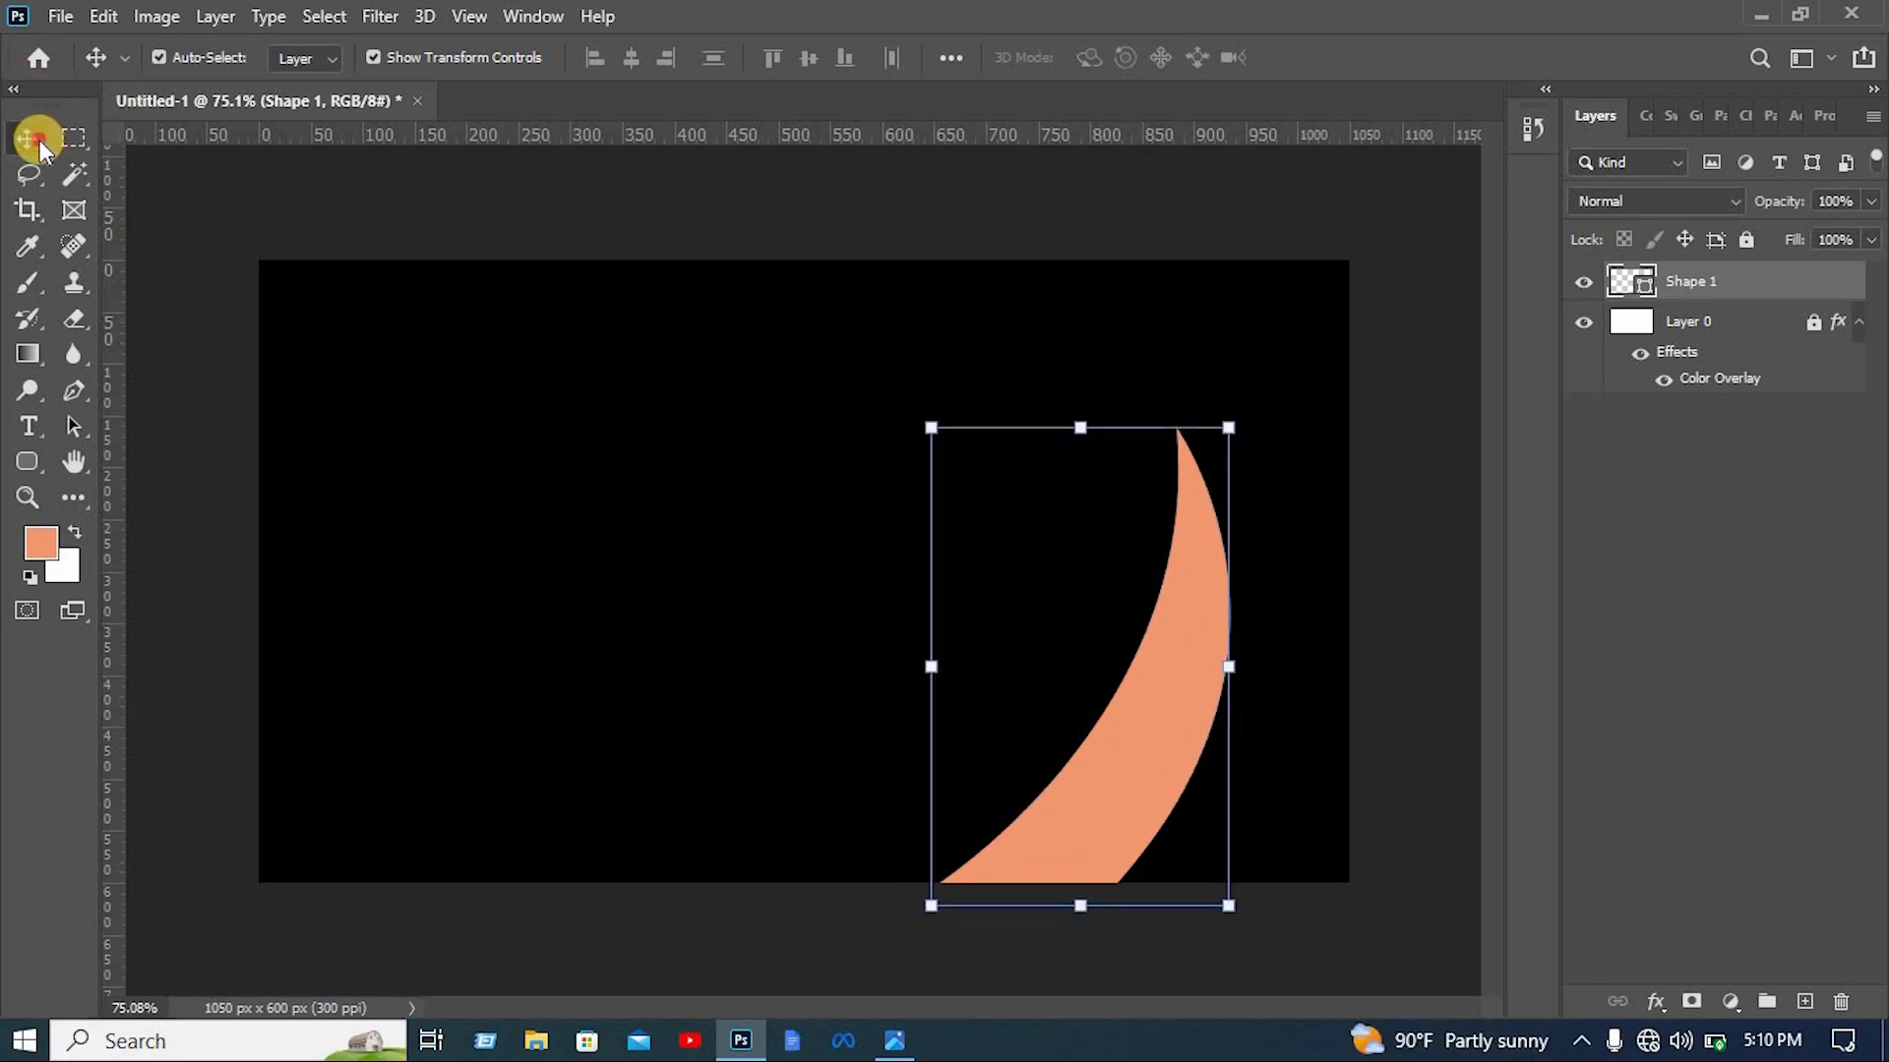
Draw a thin curved orange sliver with the Pen tool, about 147 × 163 px, from the canvas's top edge down to the crescent's tip
left_click(84, 390)
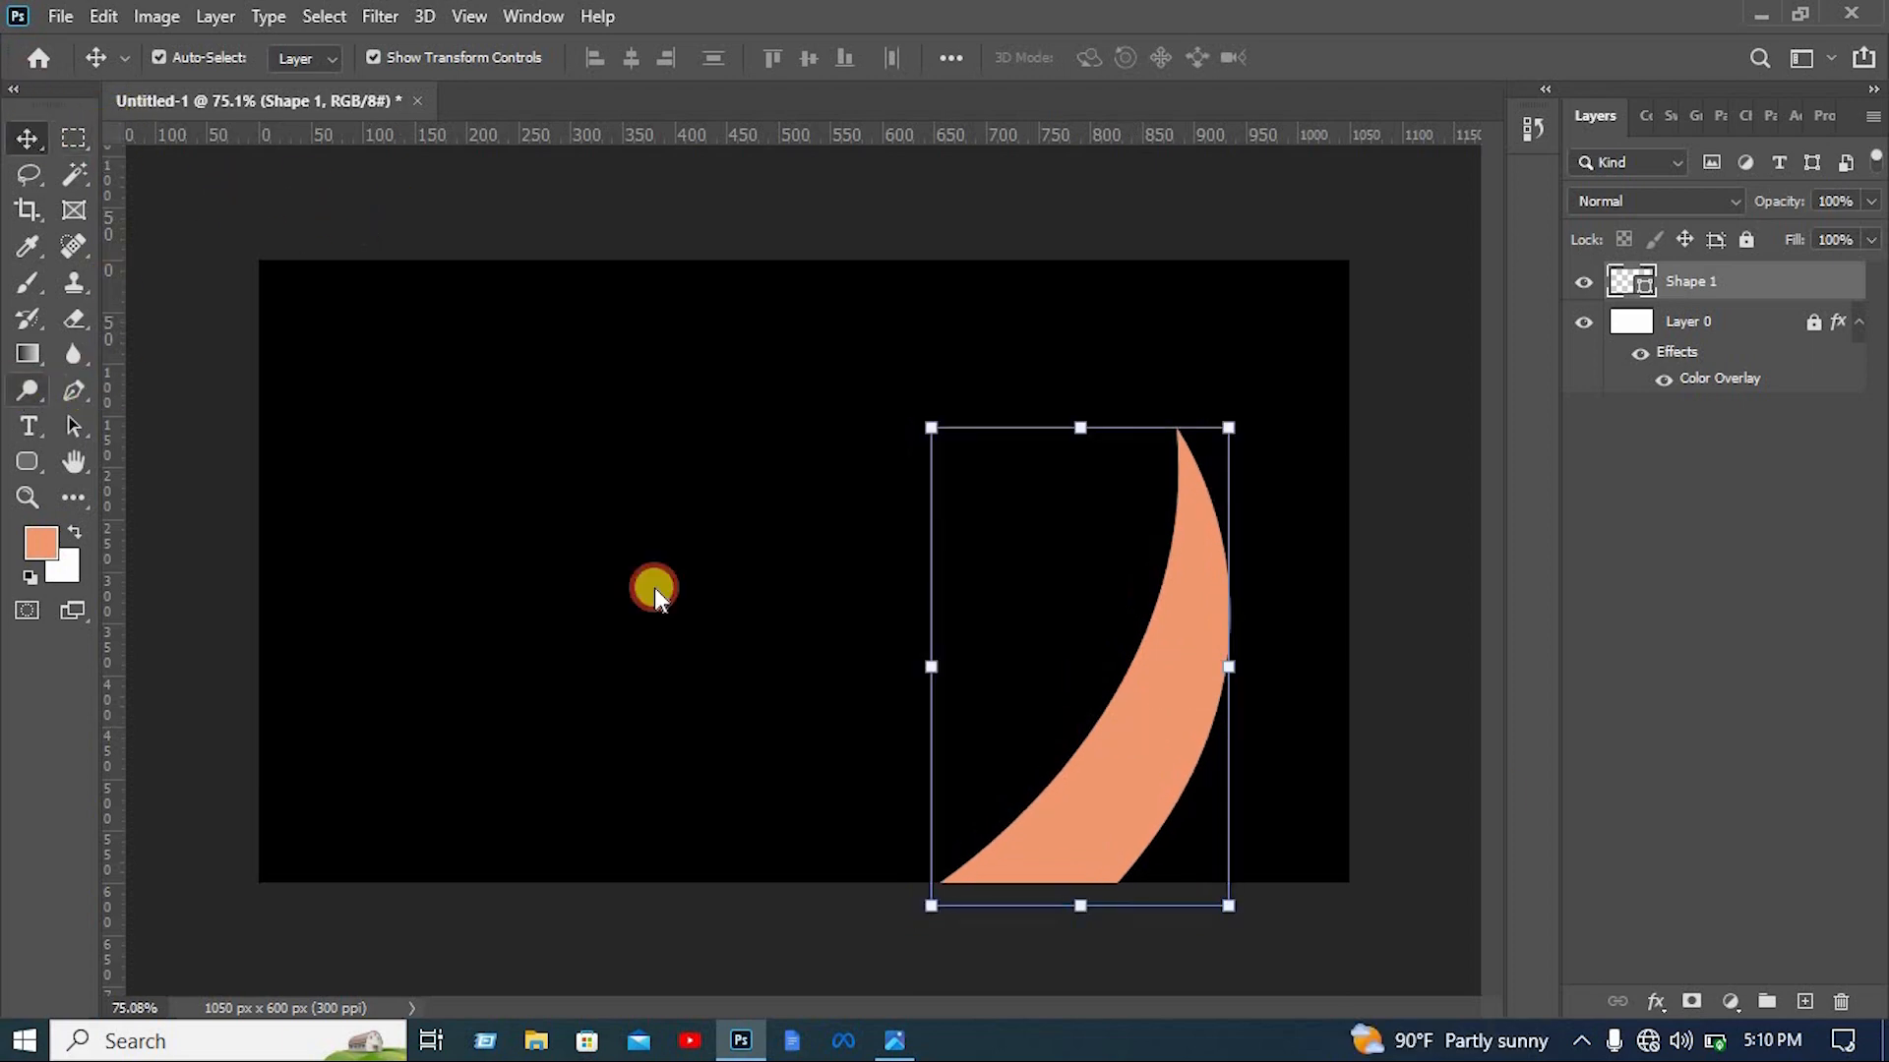
left_click(1099, 250)
left_click_drag(1172, 415, 1184, 530)
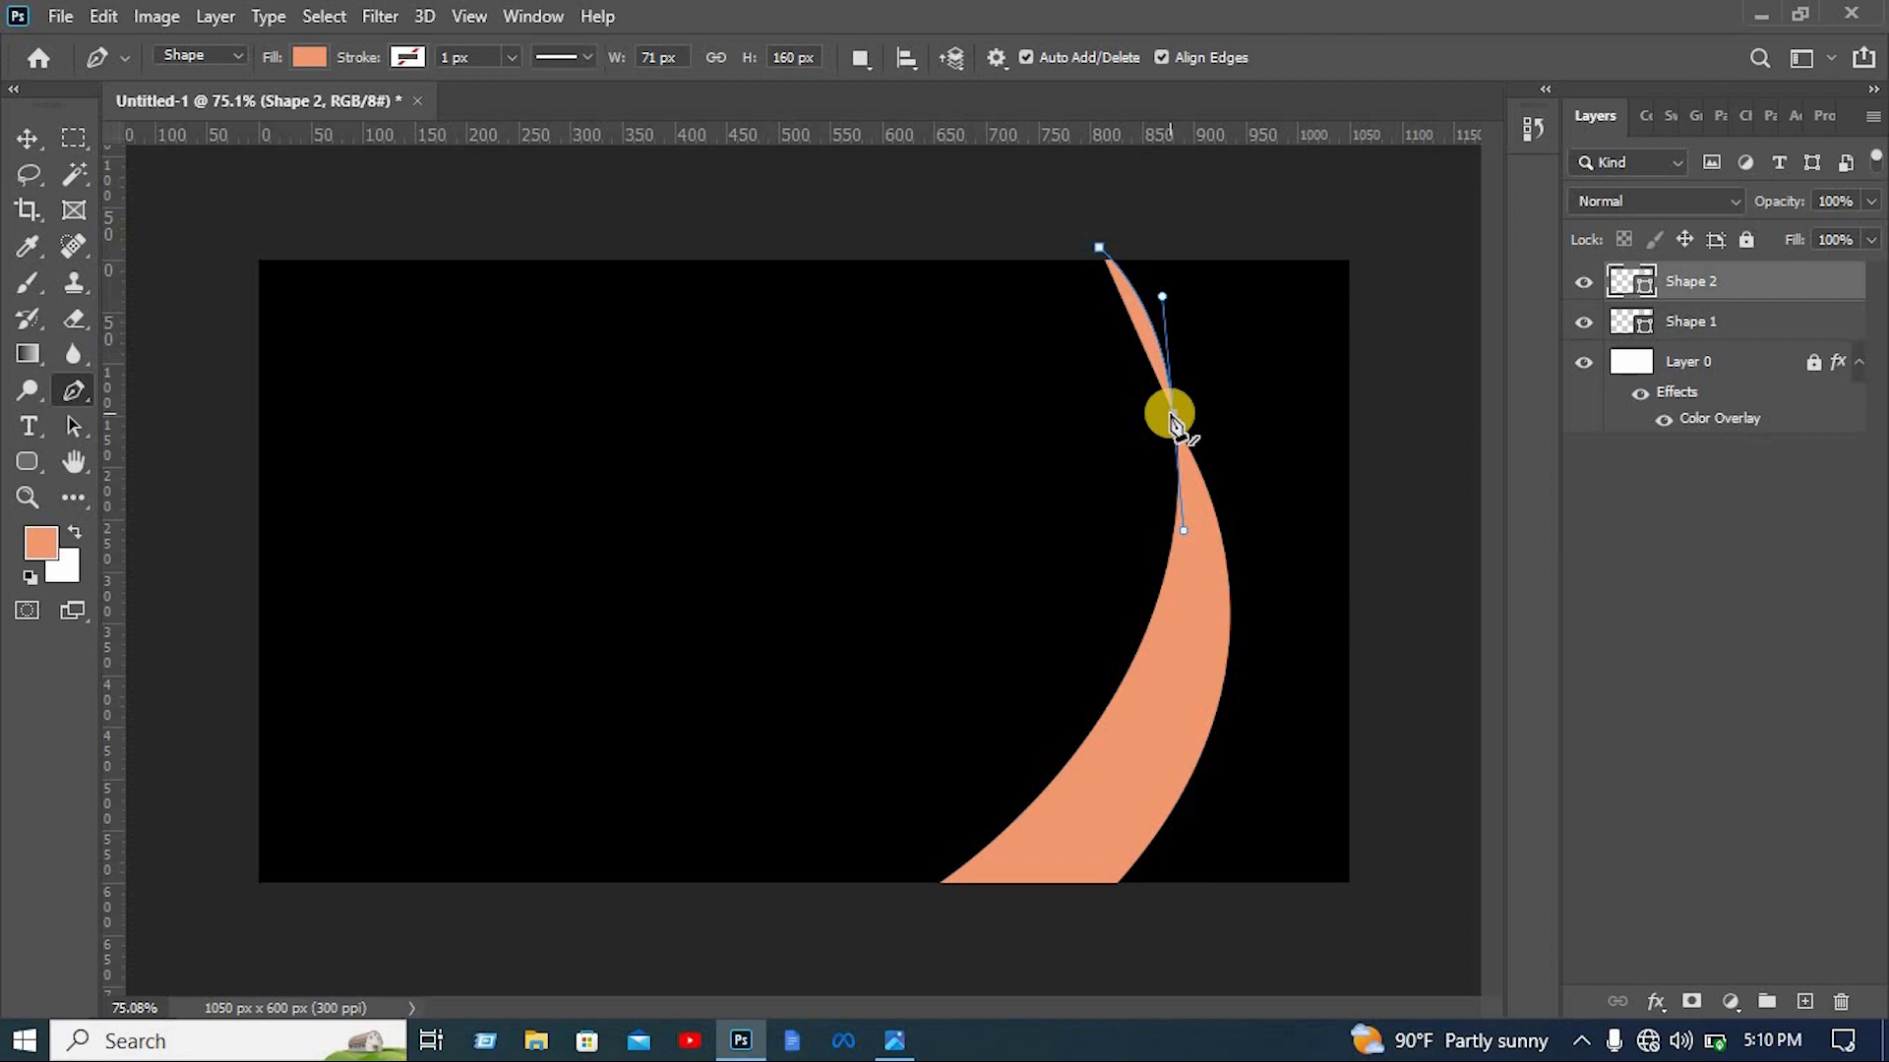
left_click(1172, 414)
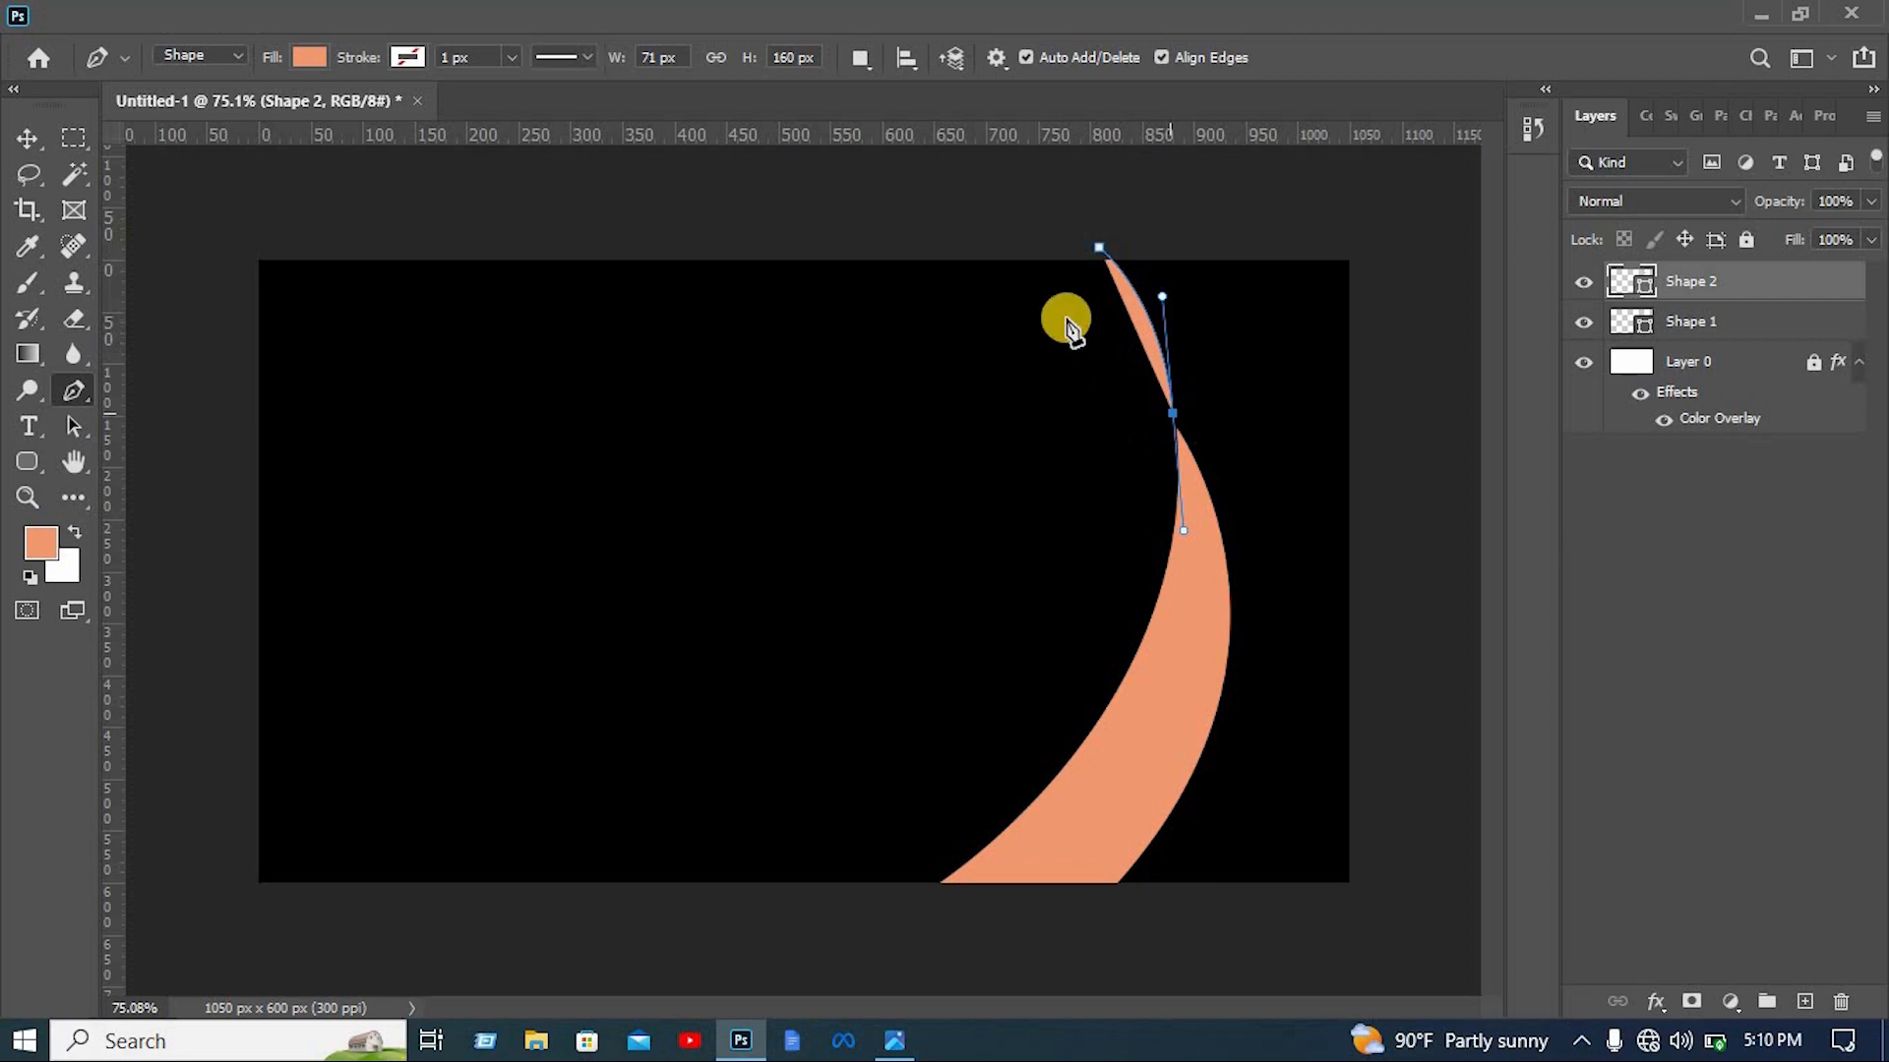
left_click_drag(898, 218, 876, 215)
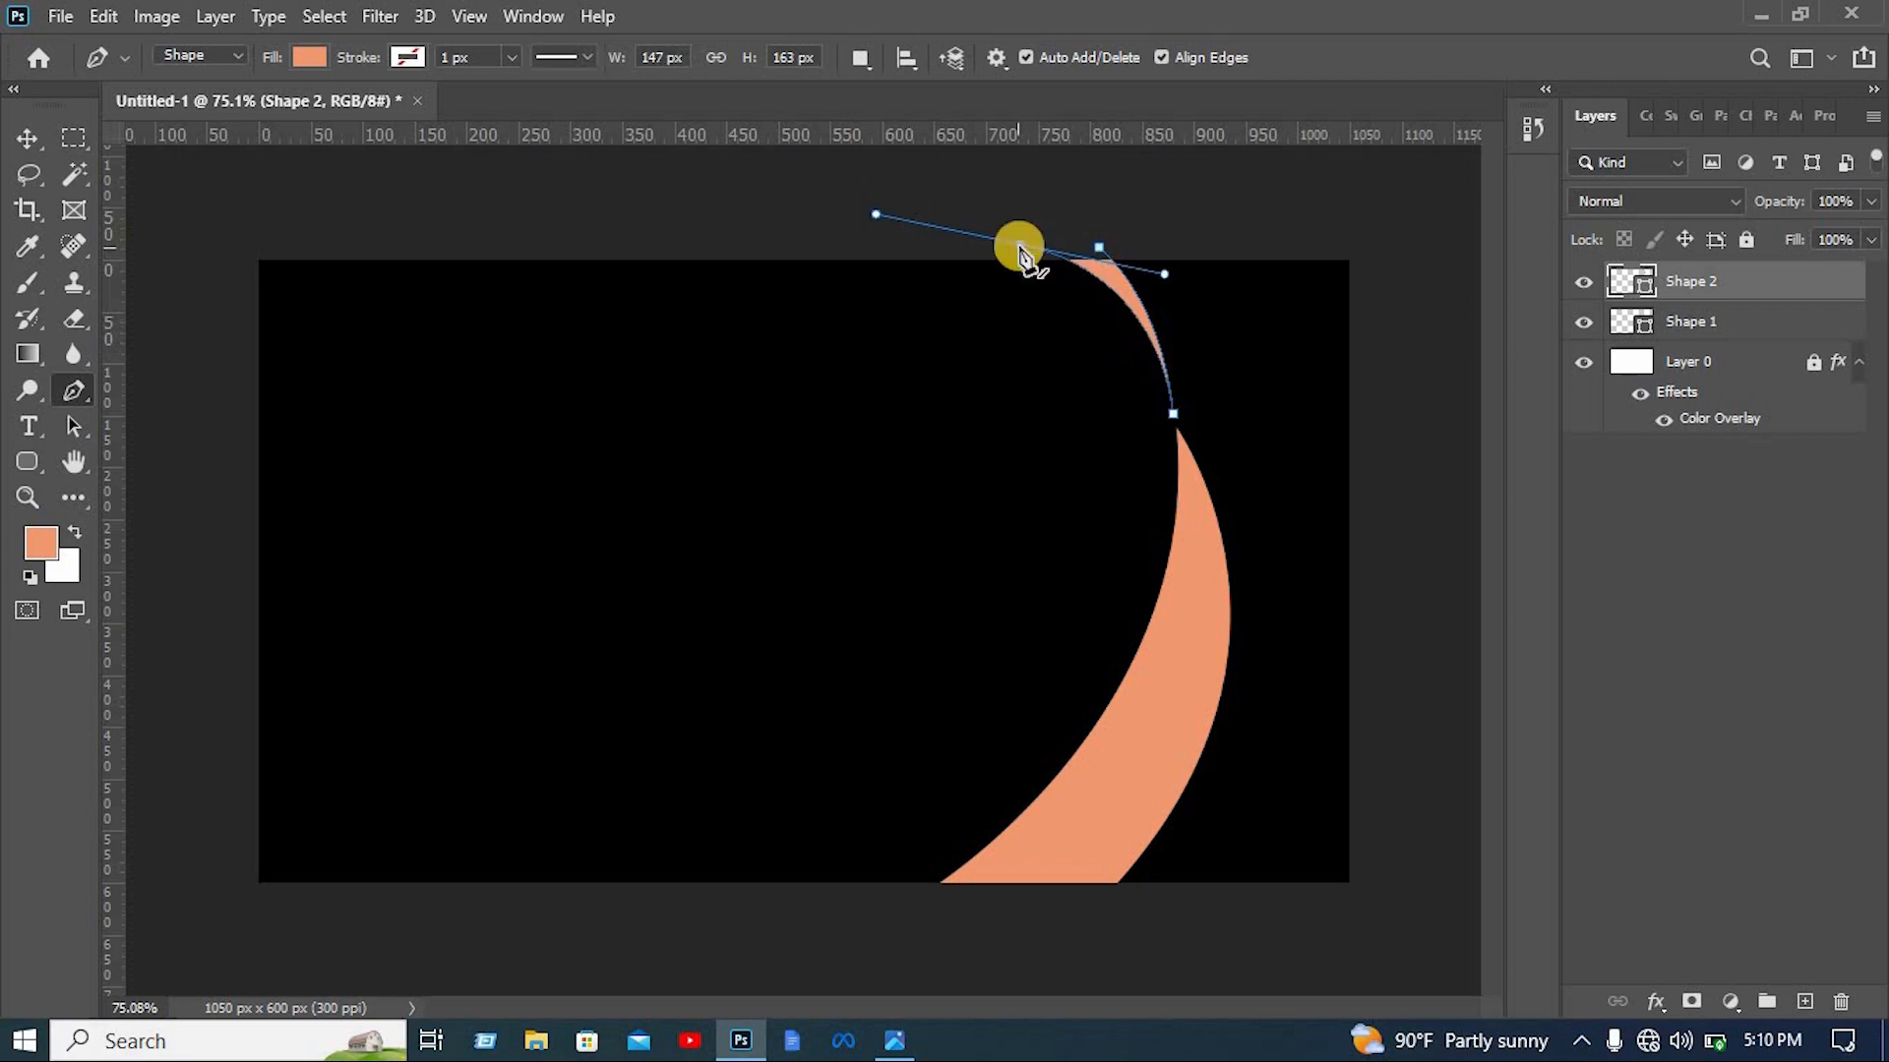
left_click(1020, 246)
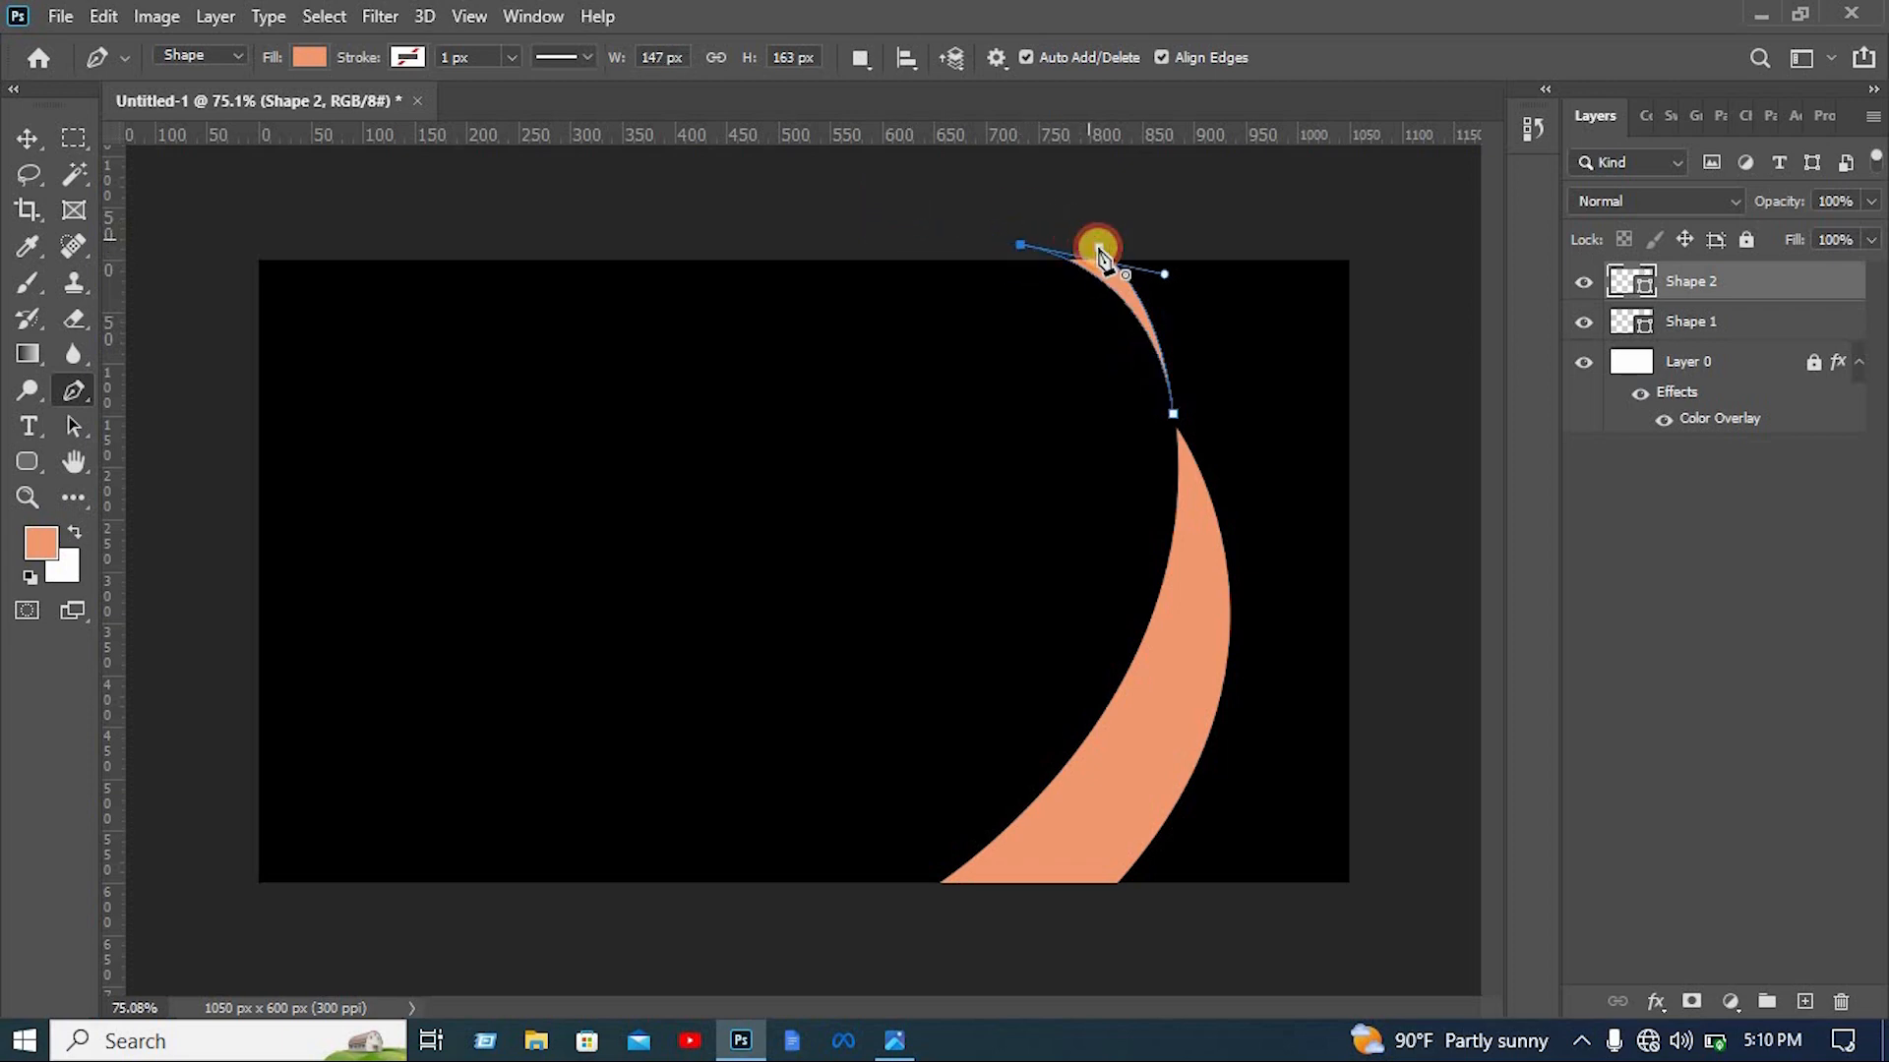
left_click(33, 143)
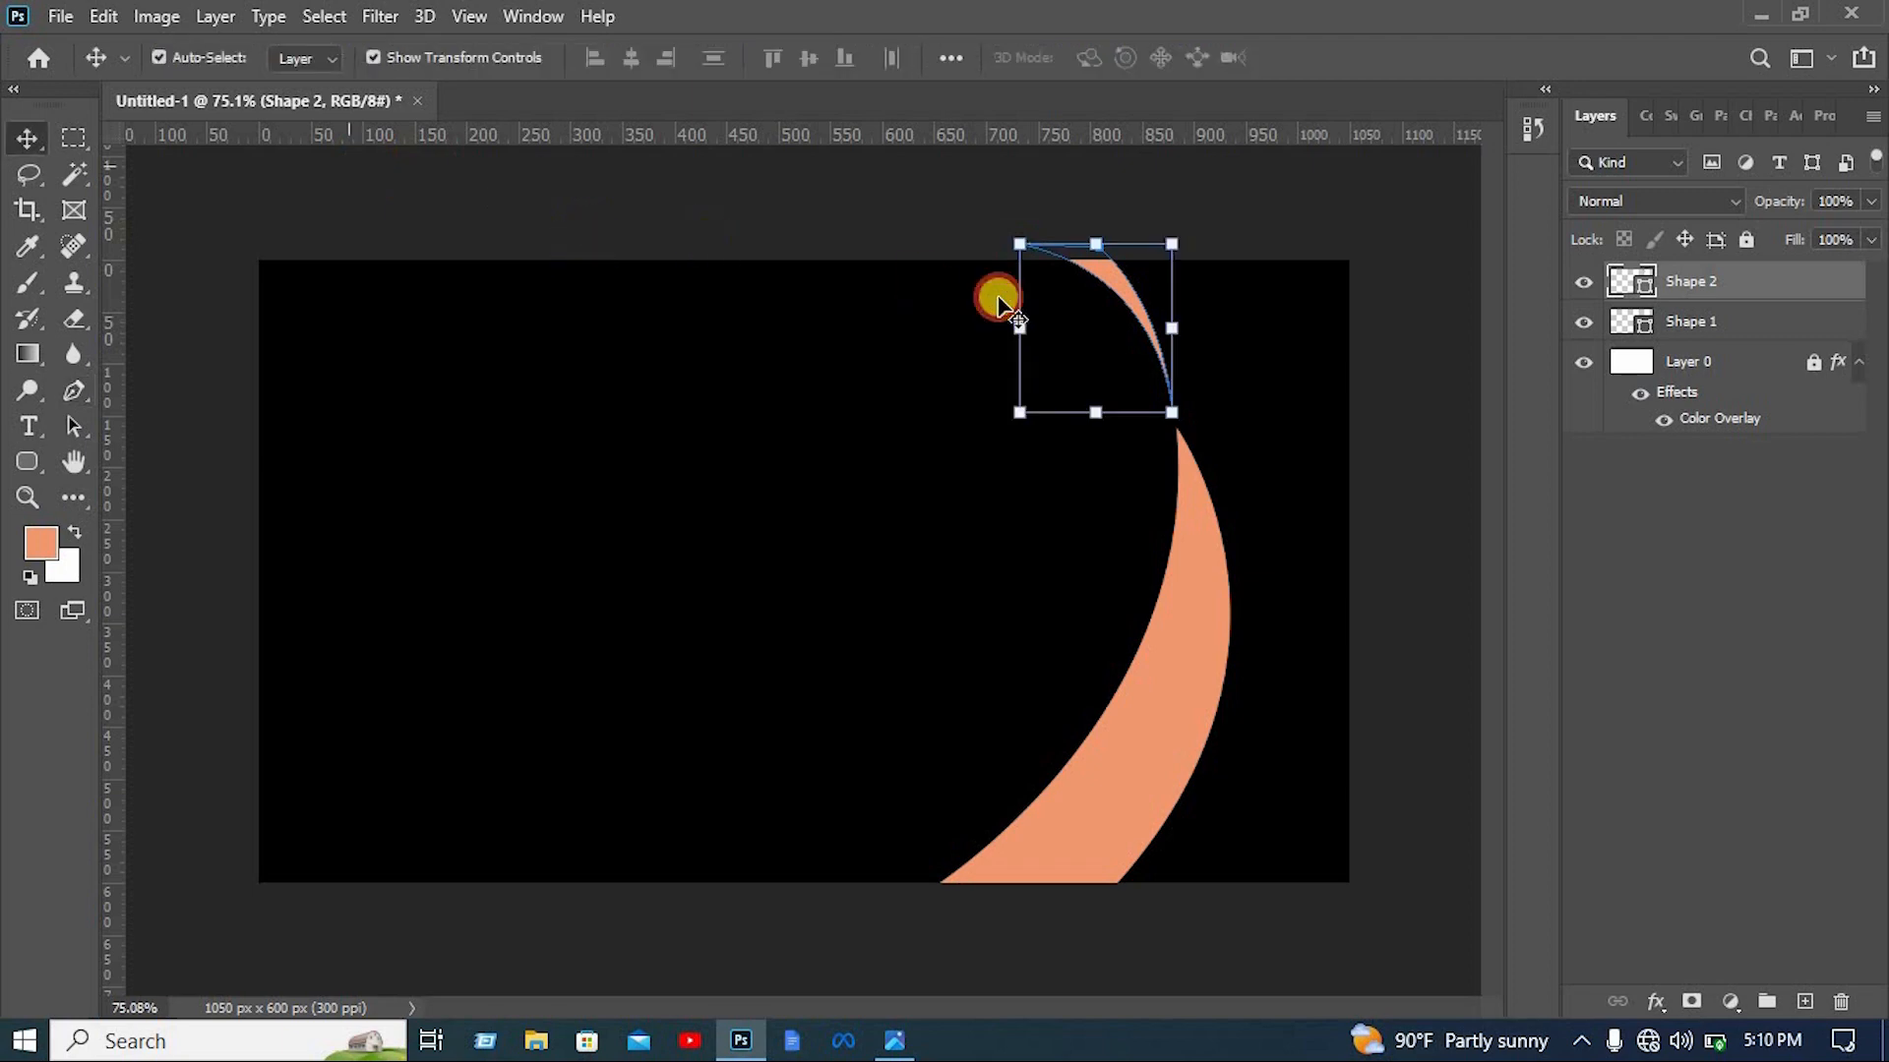
left_click(998, 300)
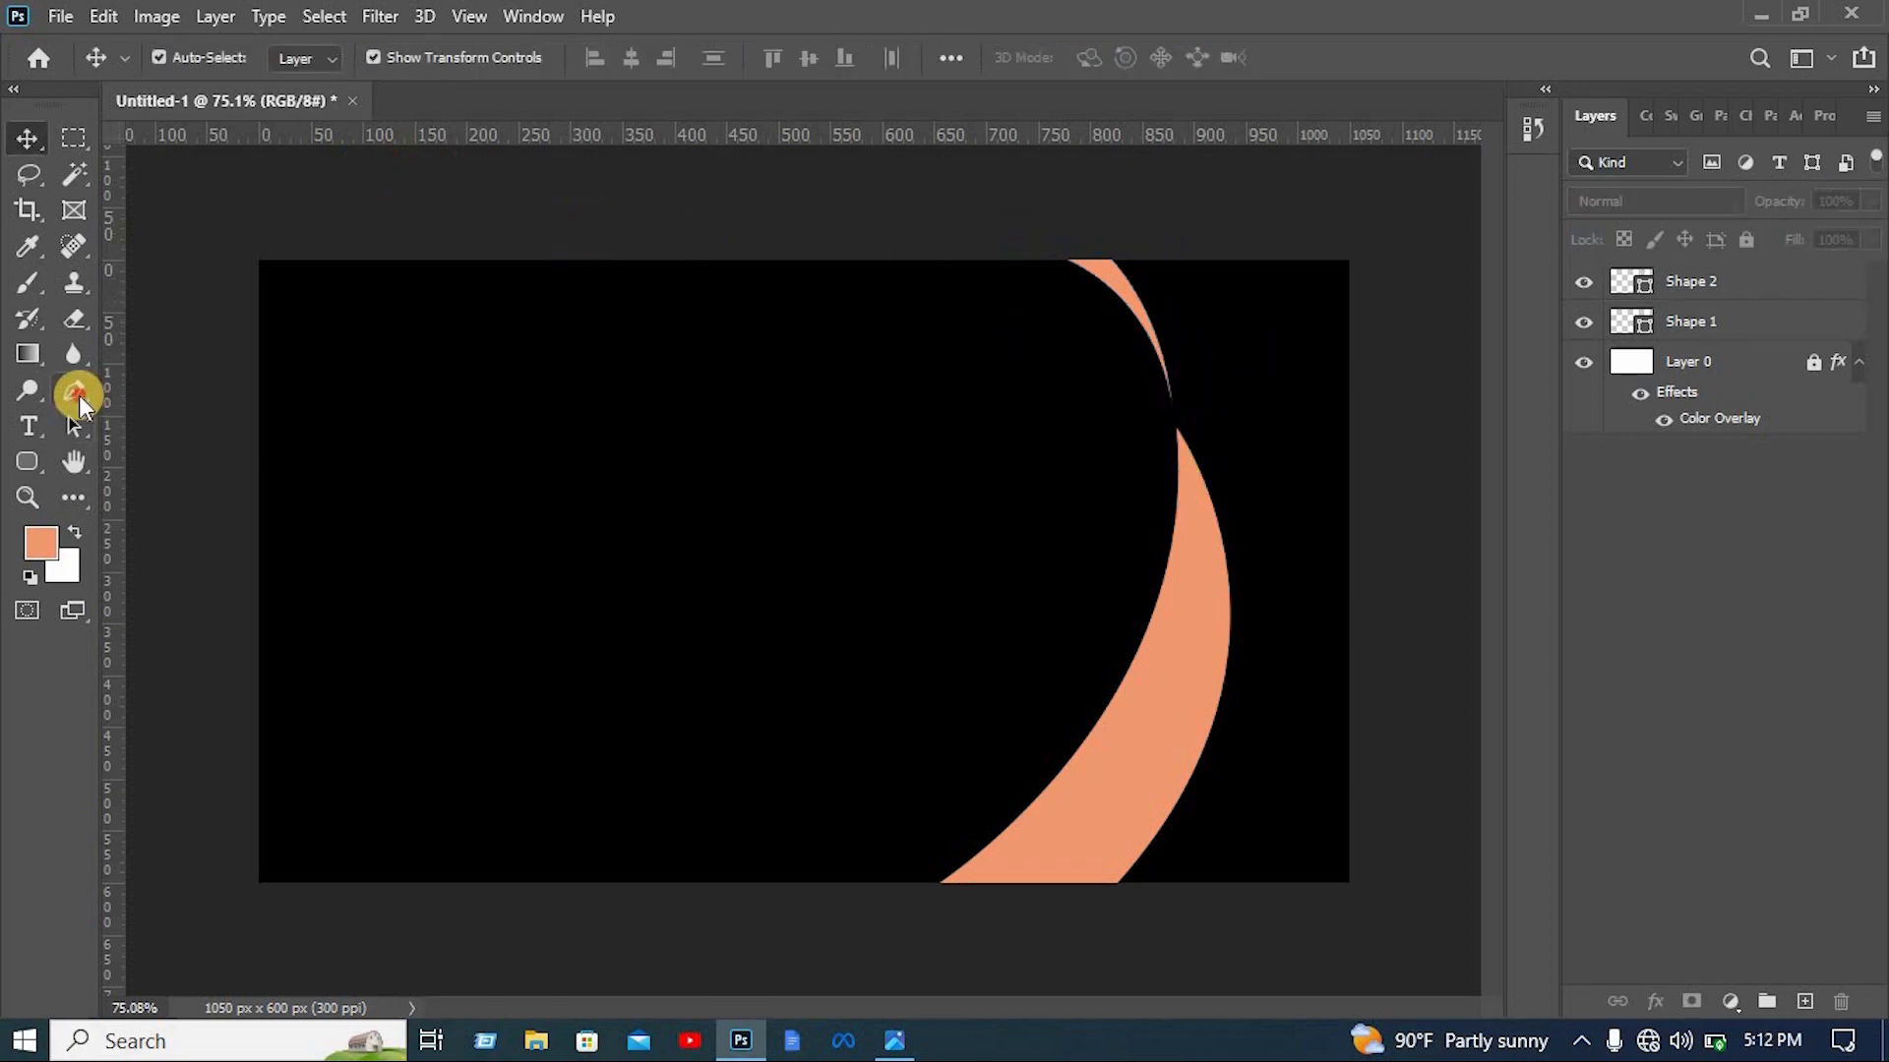
Draw an orange wave shape with the Pen tool, about 384 × 192 px, along the canvas's bottom edge beside the crescent's inner curve
key("p")
left_click(913, 884)
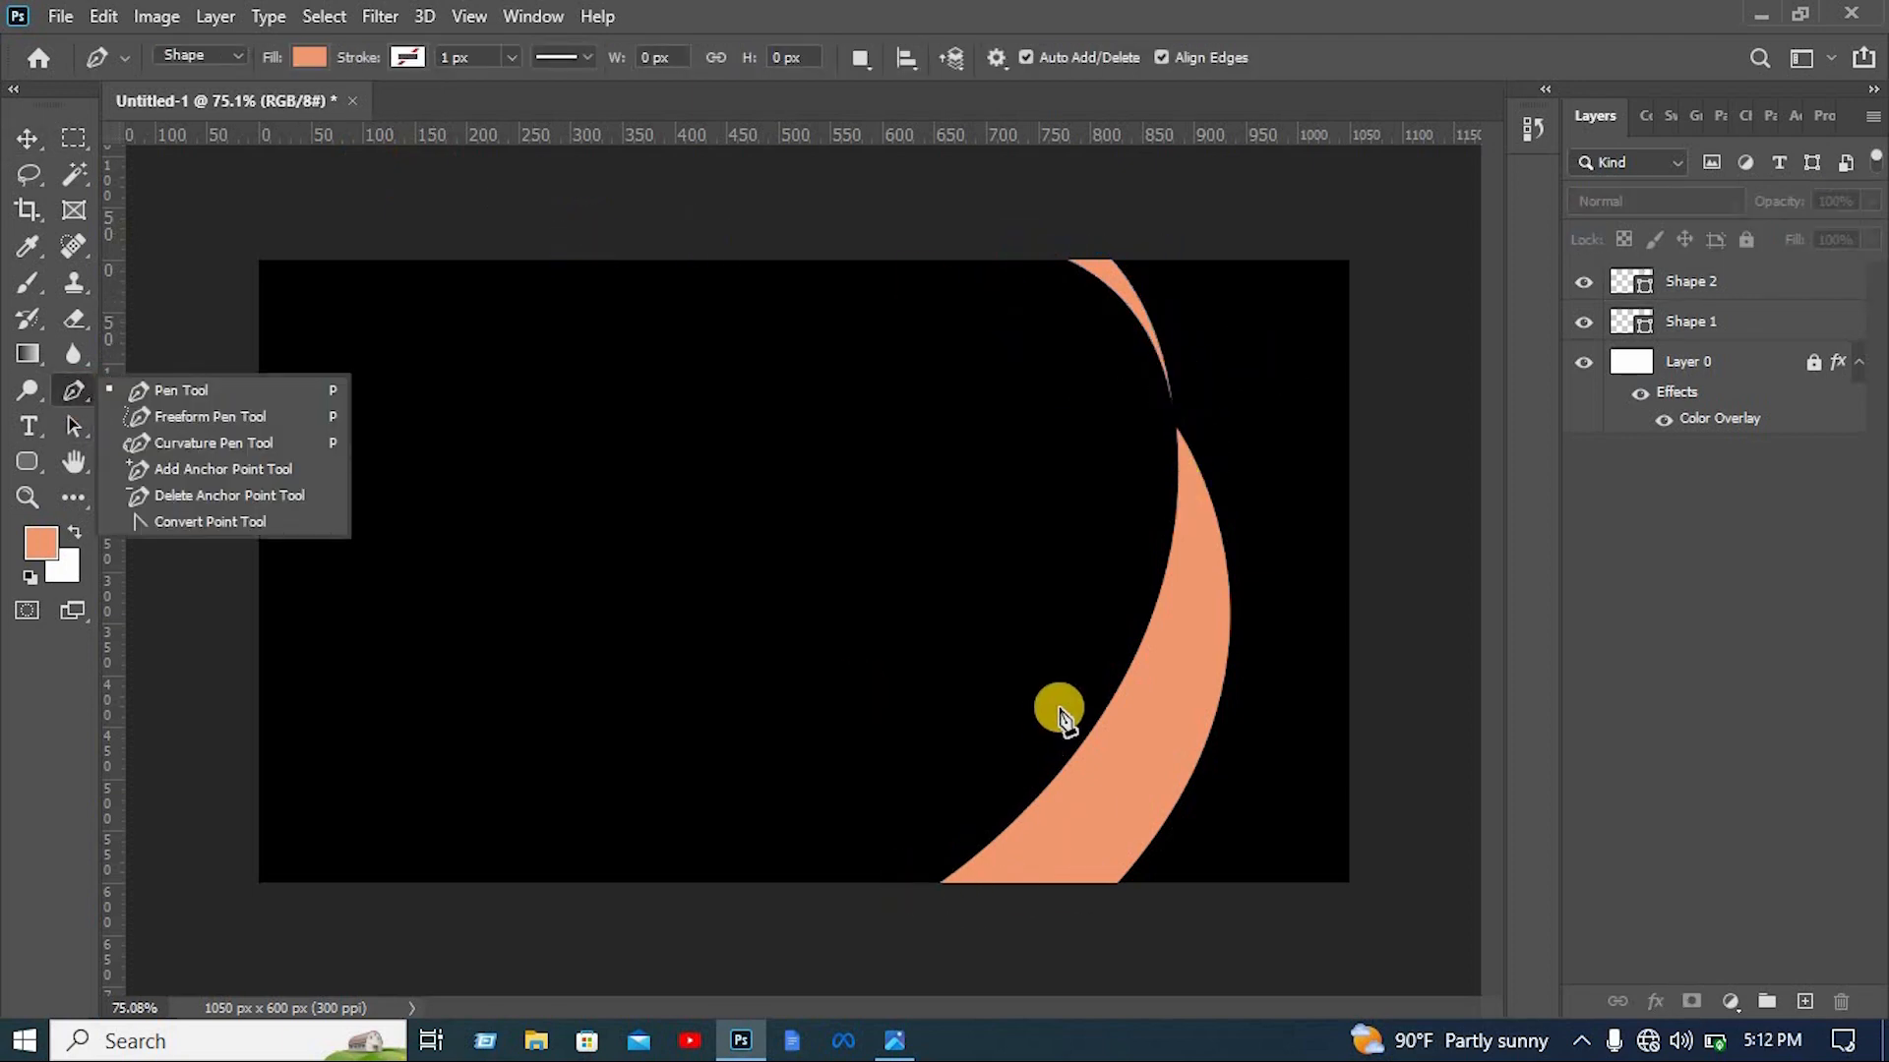
left_click_drag(1086, 692, 1169, 520)
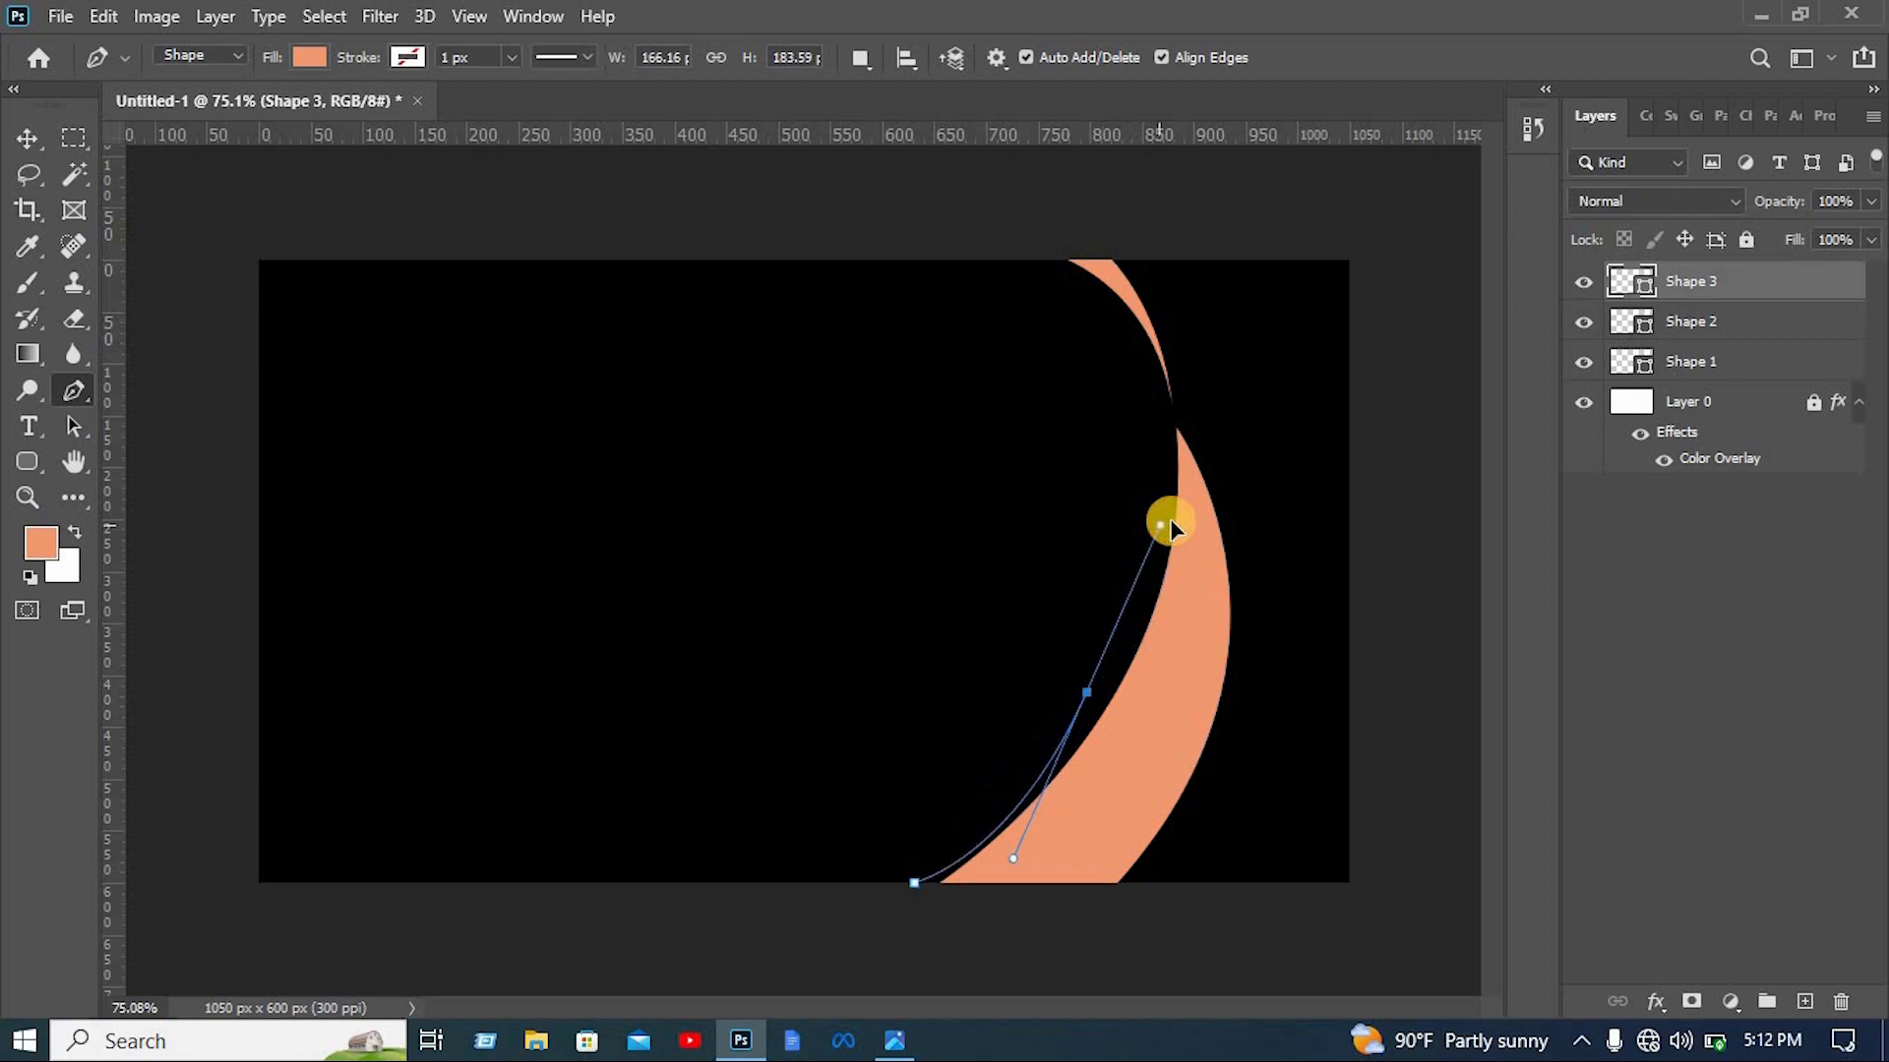
left_click(1087, 697)
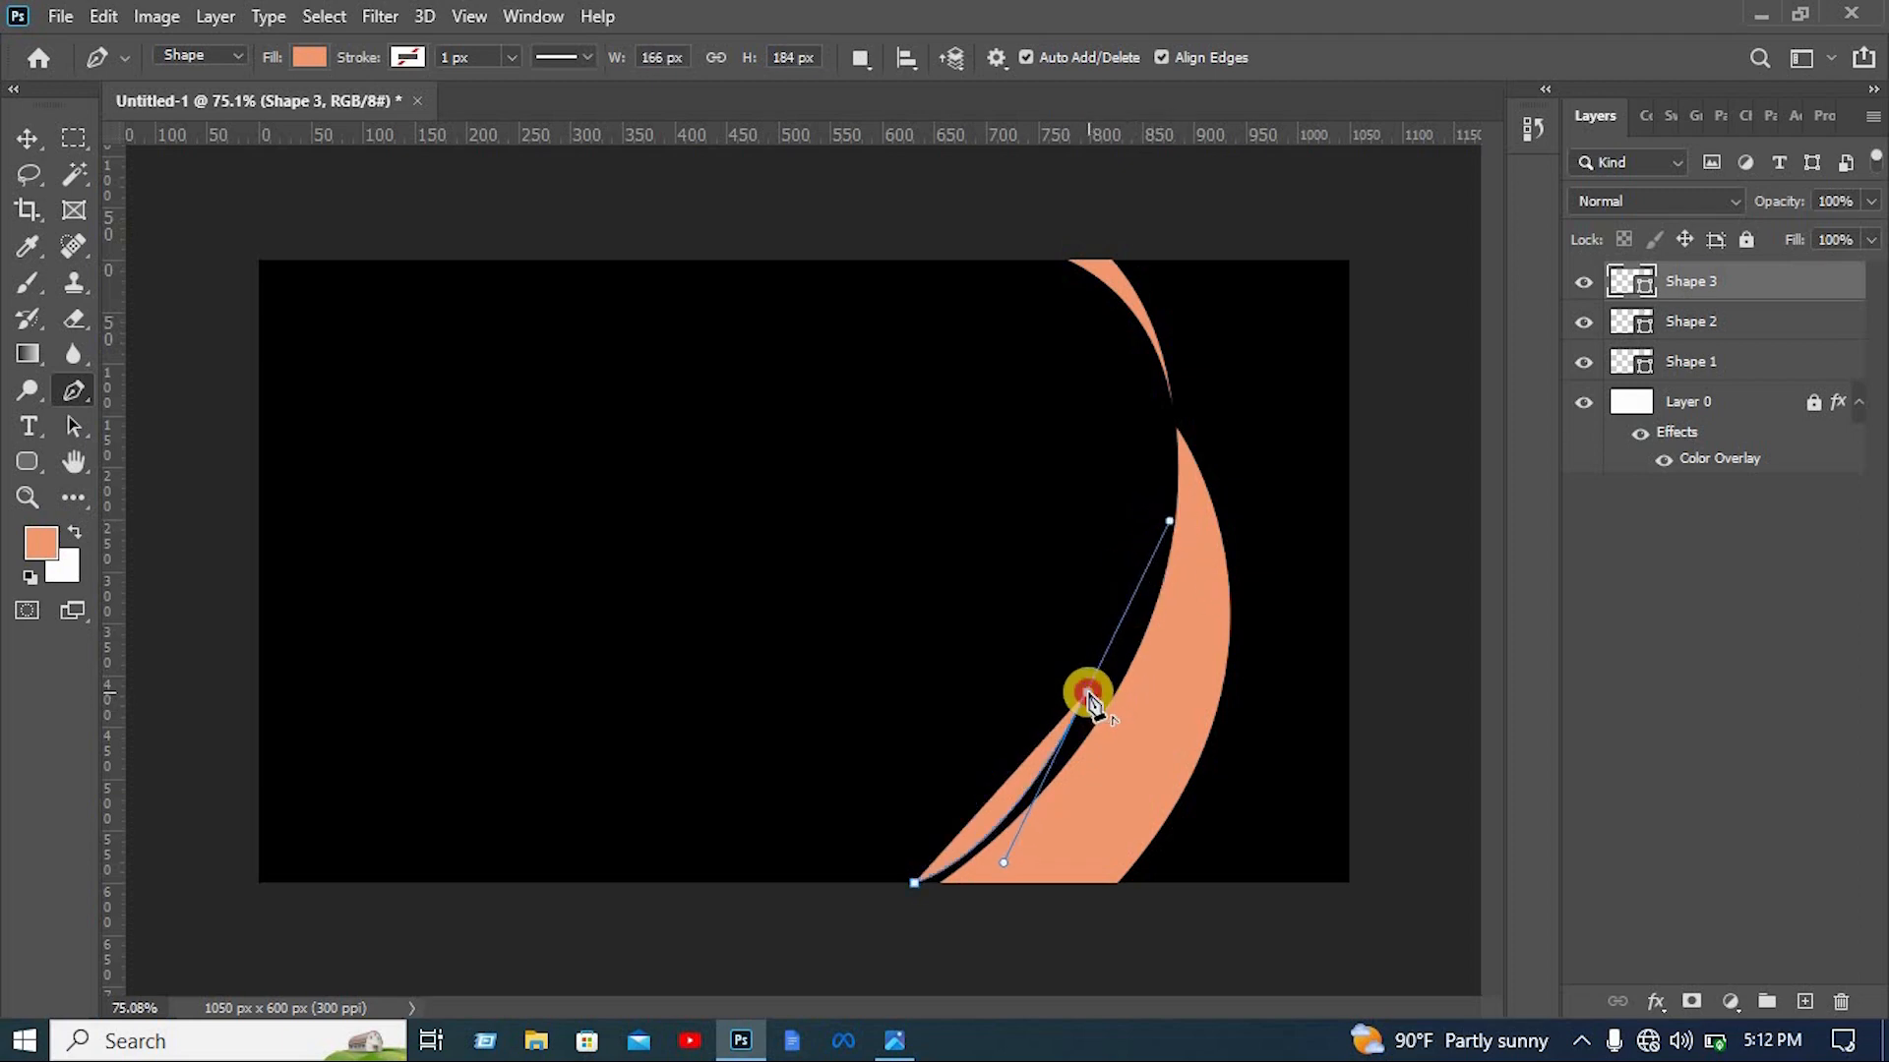
left_click_drag(867, 792, 735, 785)
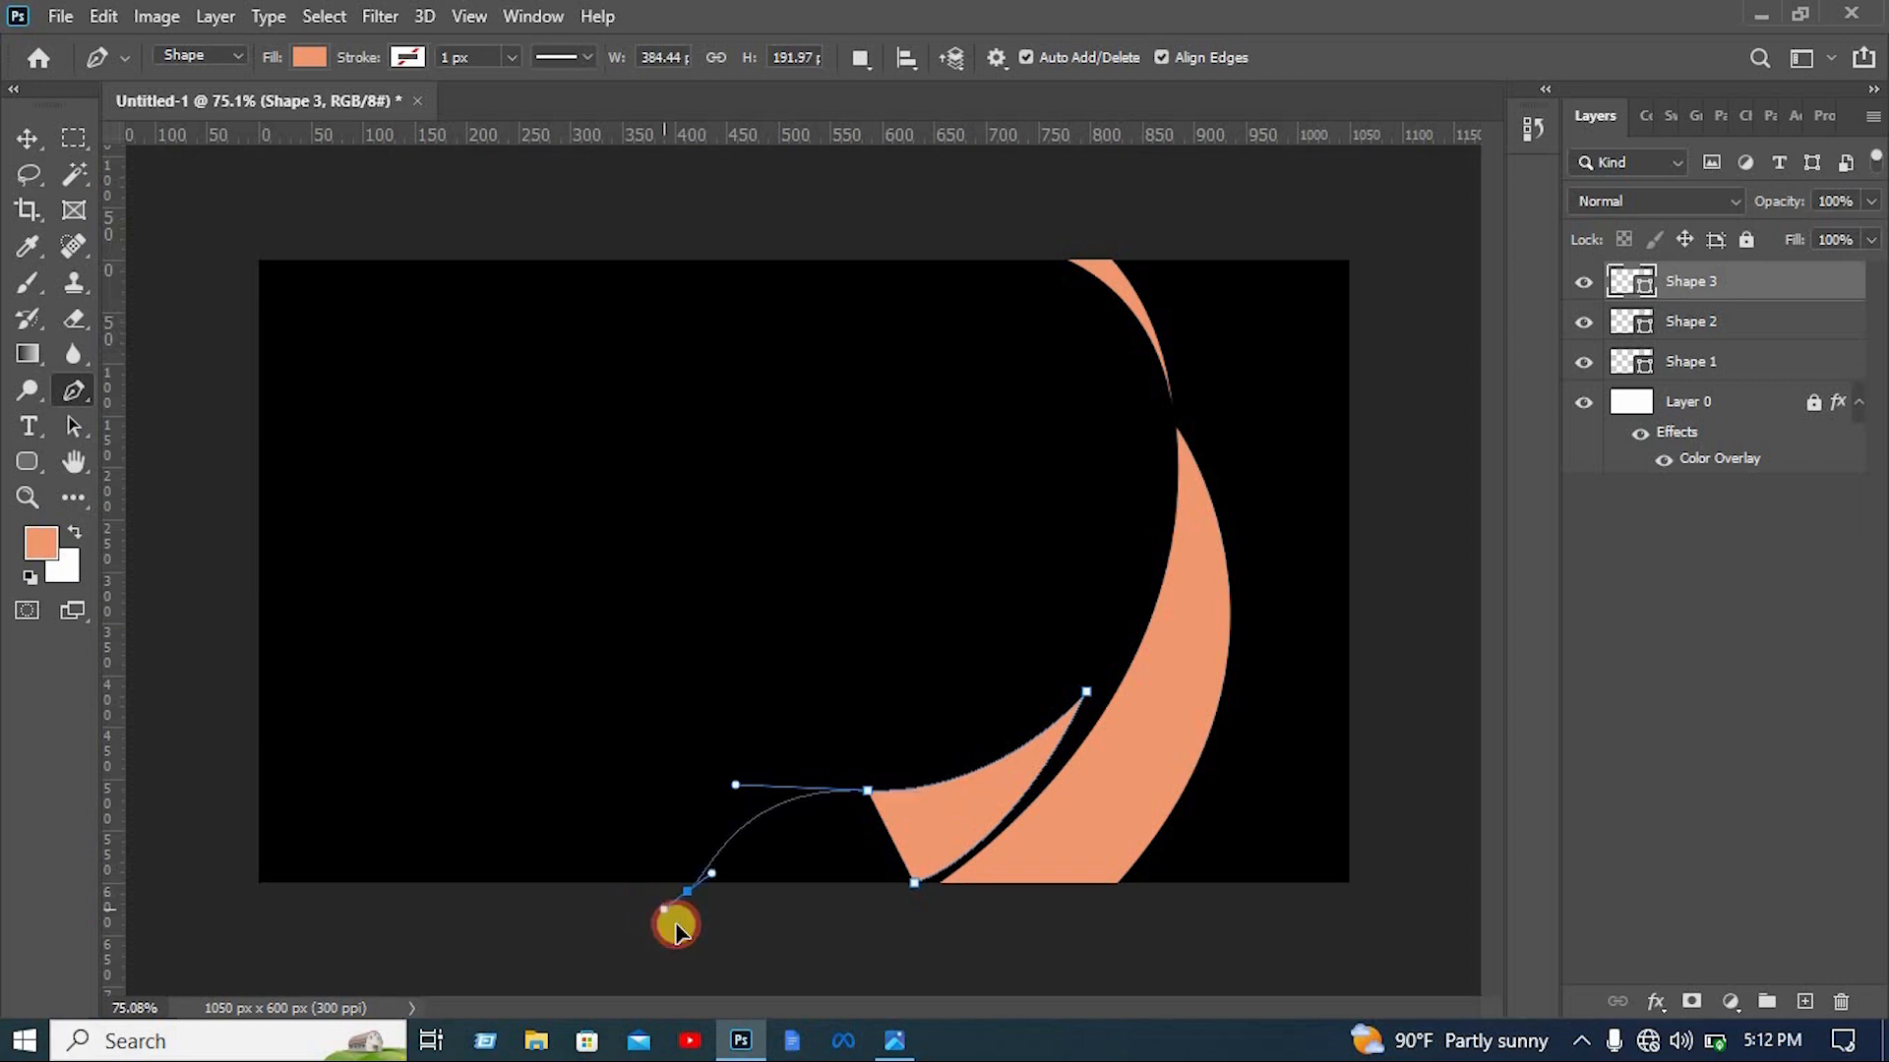
left_click_drag(676, 925, 677, 925)
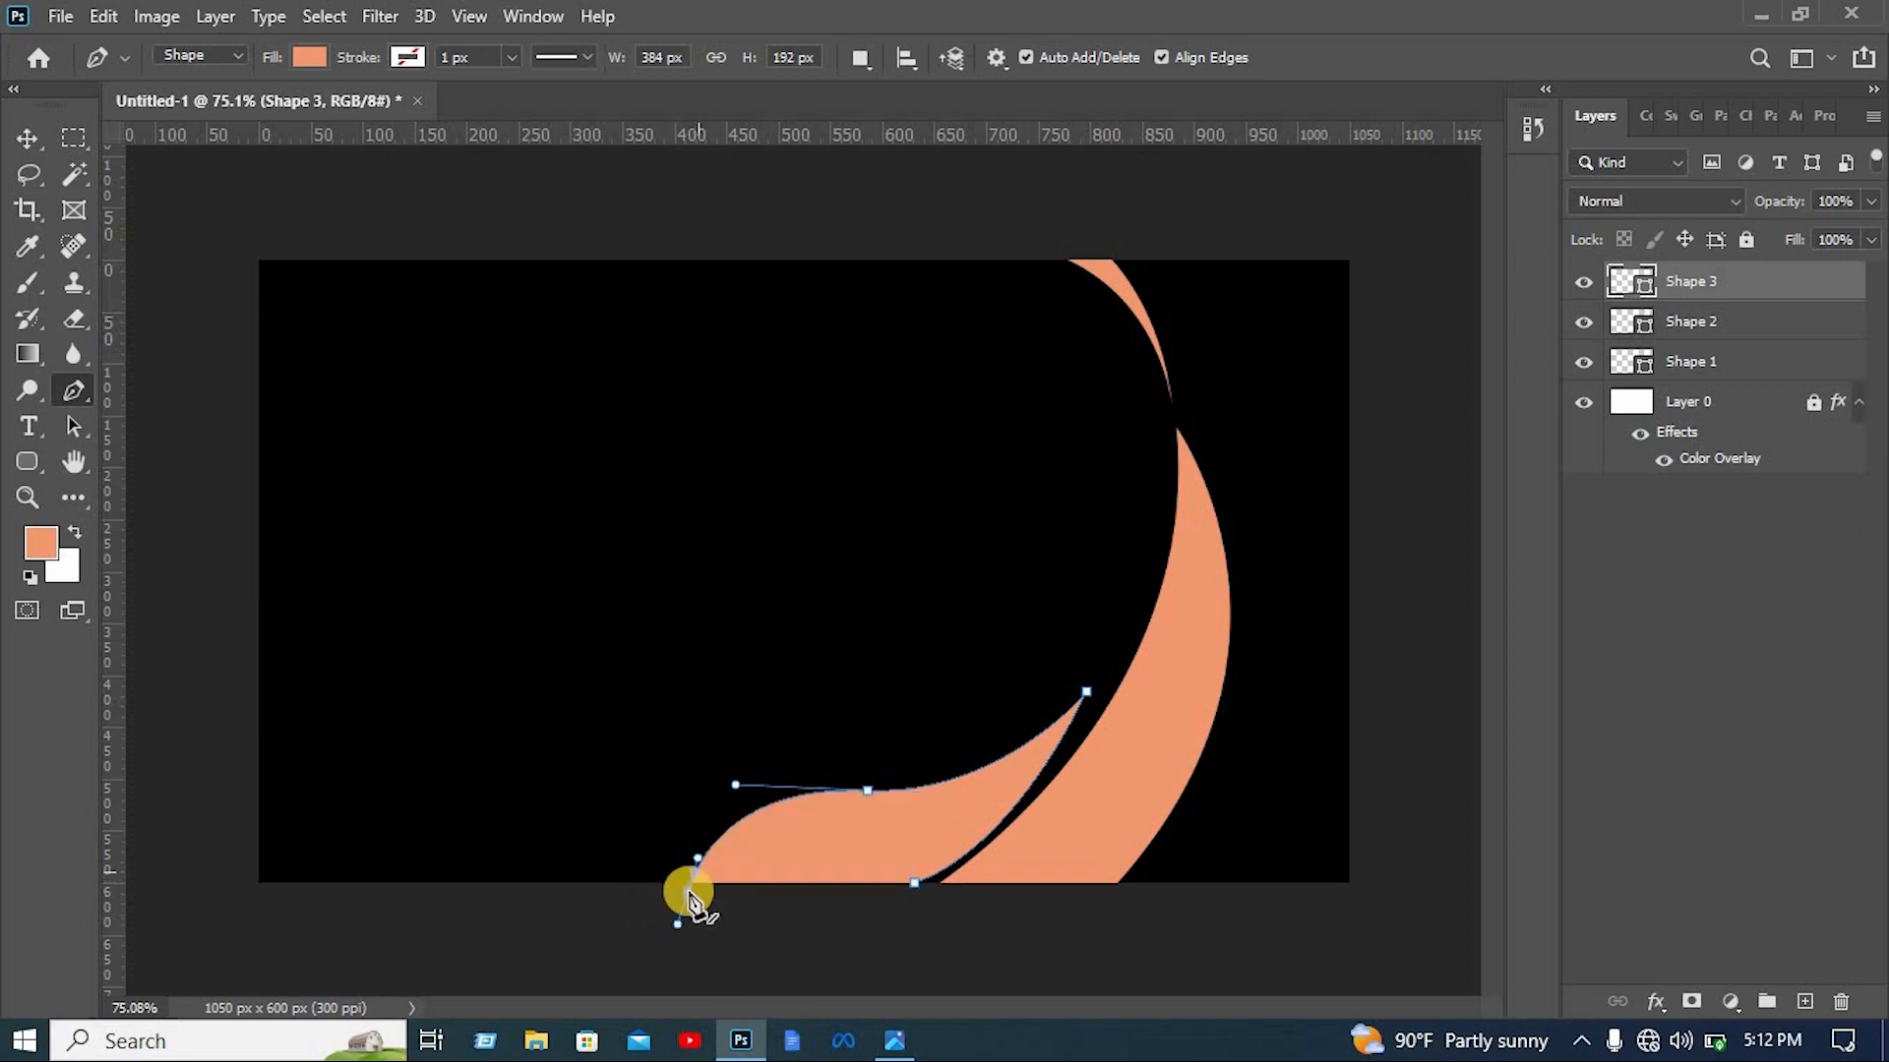
left_click(688, 891)
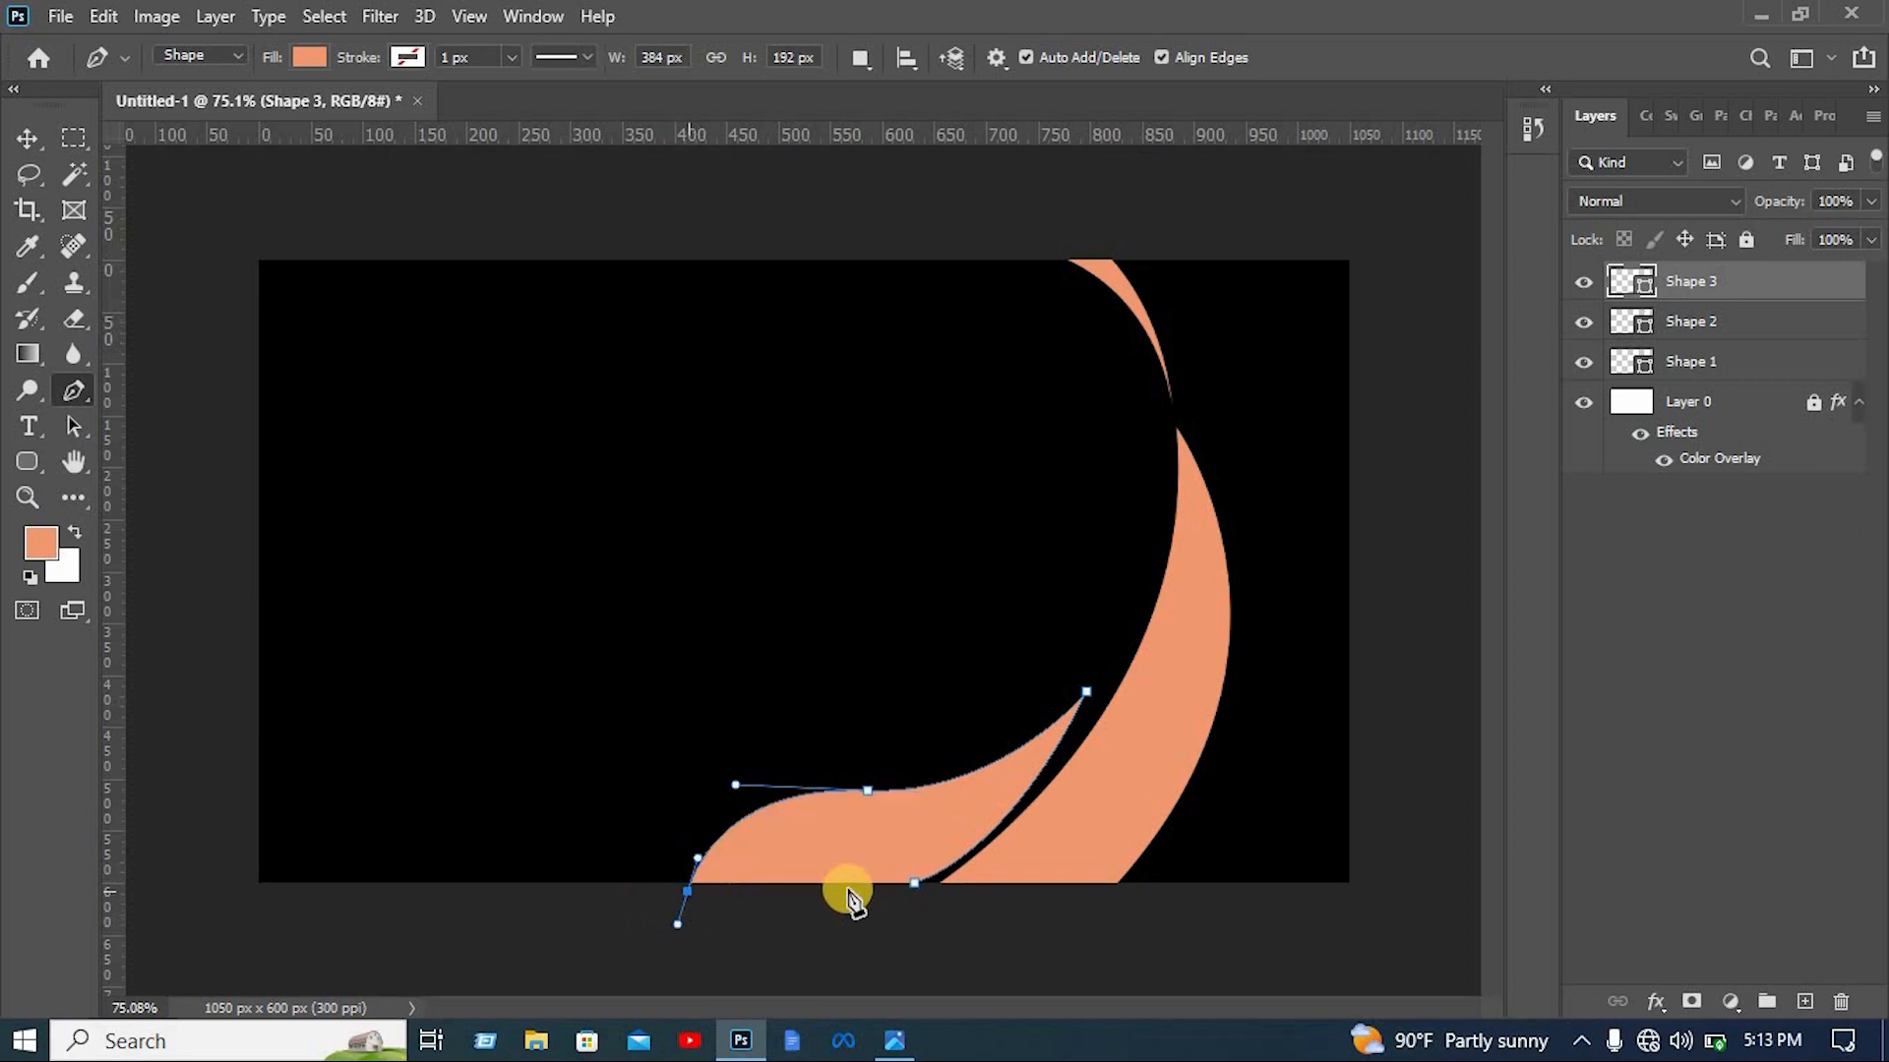
left_click(916, 887)
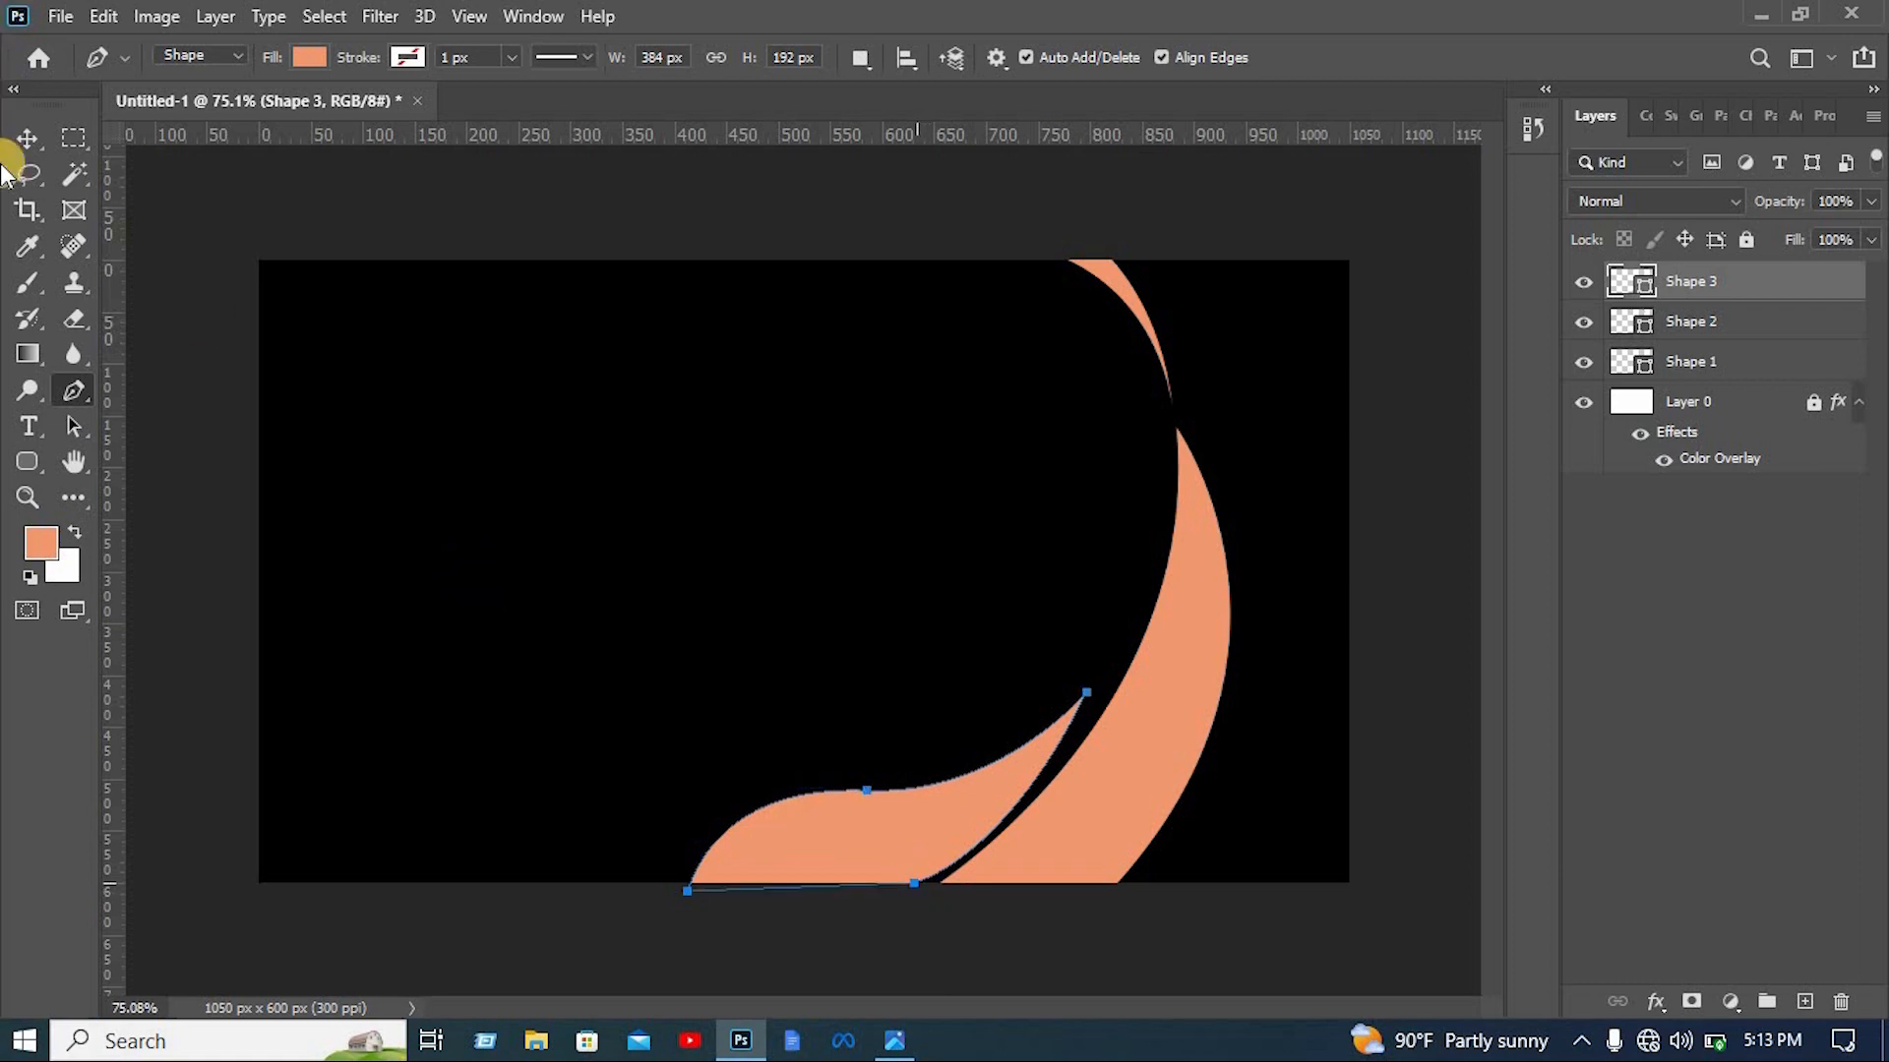
left_click(29, 139)
left_click(1090, 704)
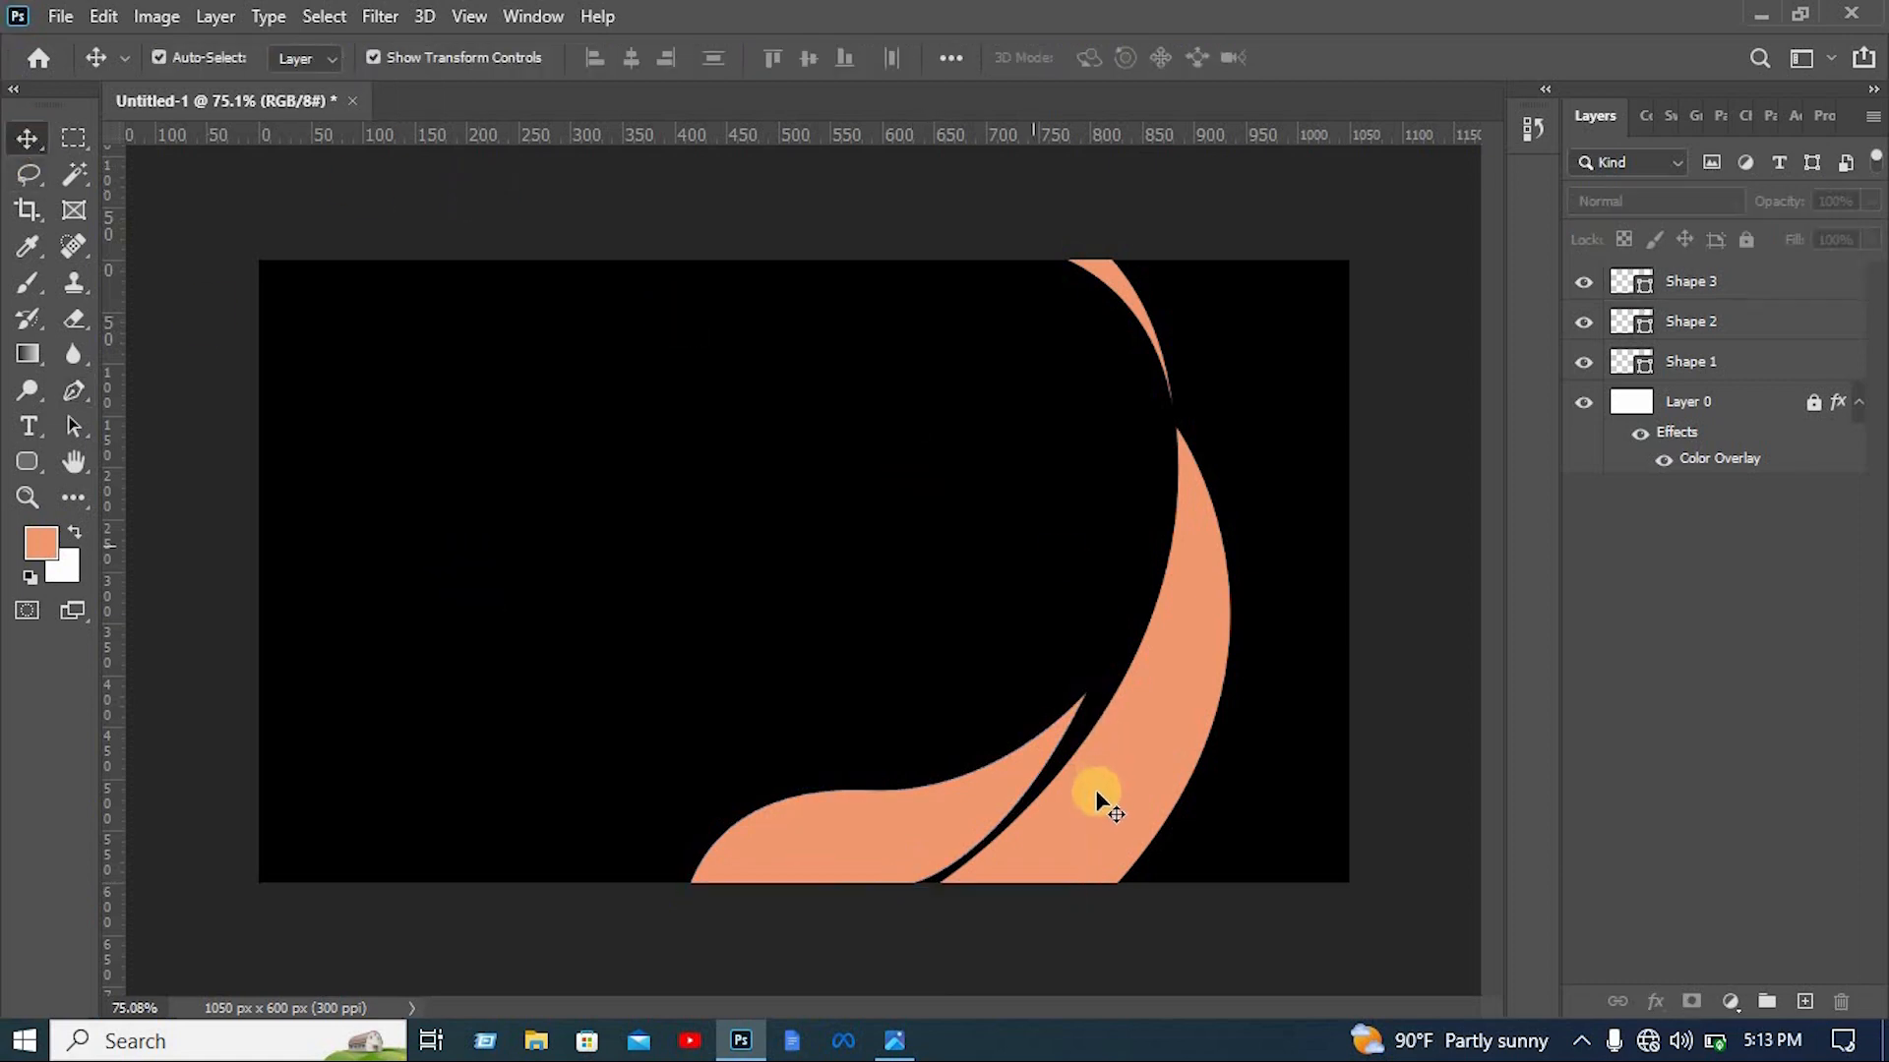
Draw a large closed orange shape with the Pen tool, about 657 × 728 px, with an S-curved left edge covering the canvas's right side
key("p")
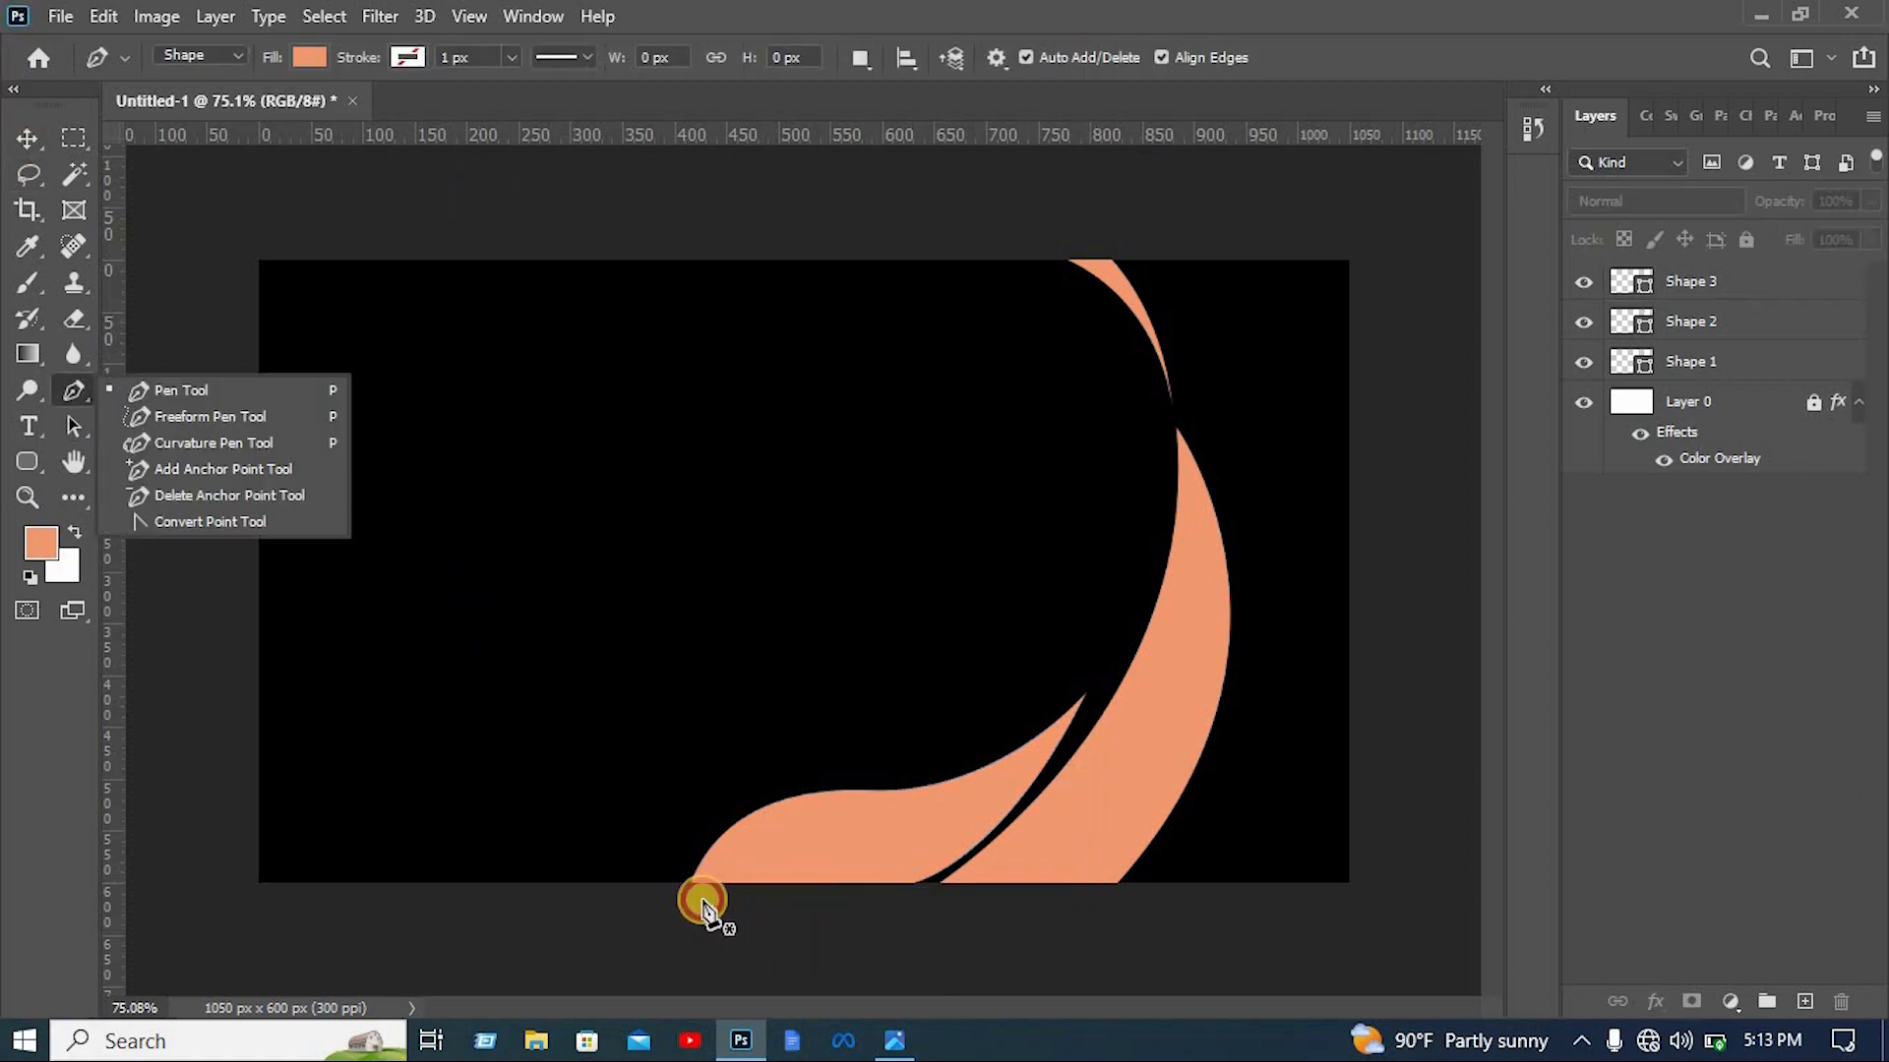
left_click(703, 900)
scroll(1042, 346, "up", 1)
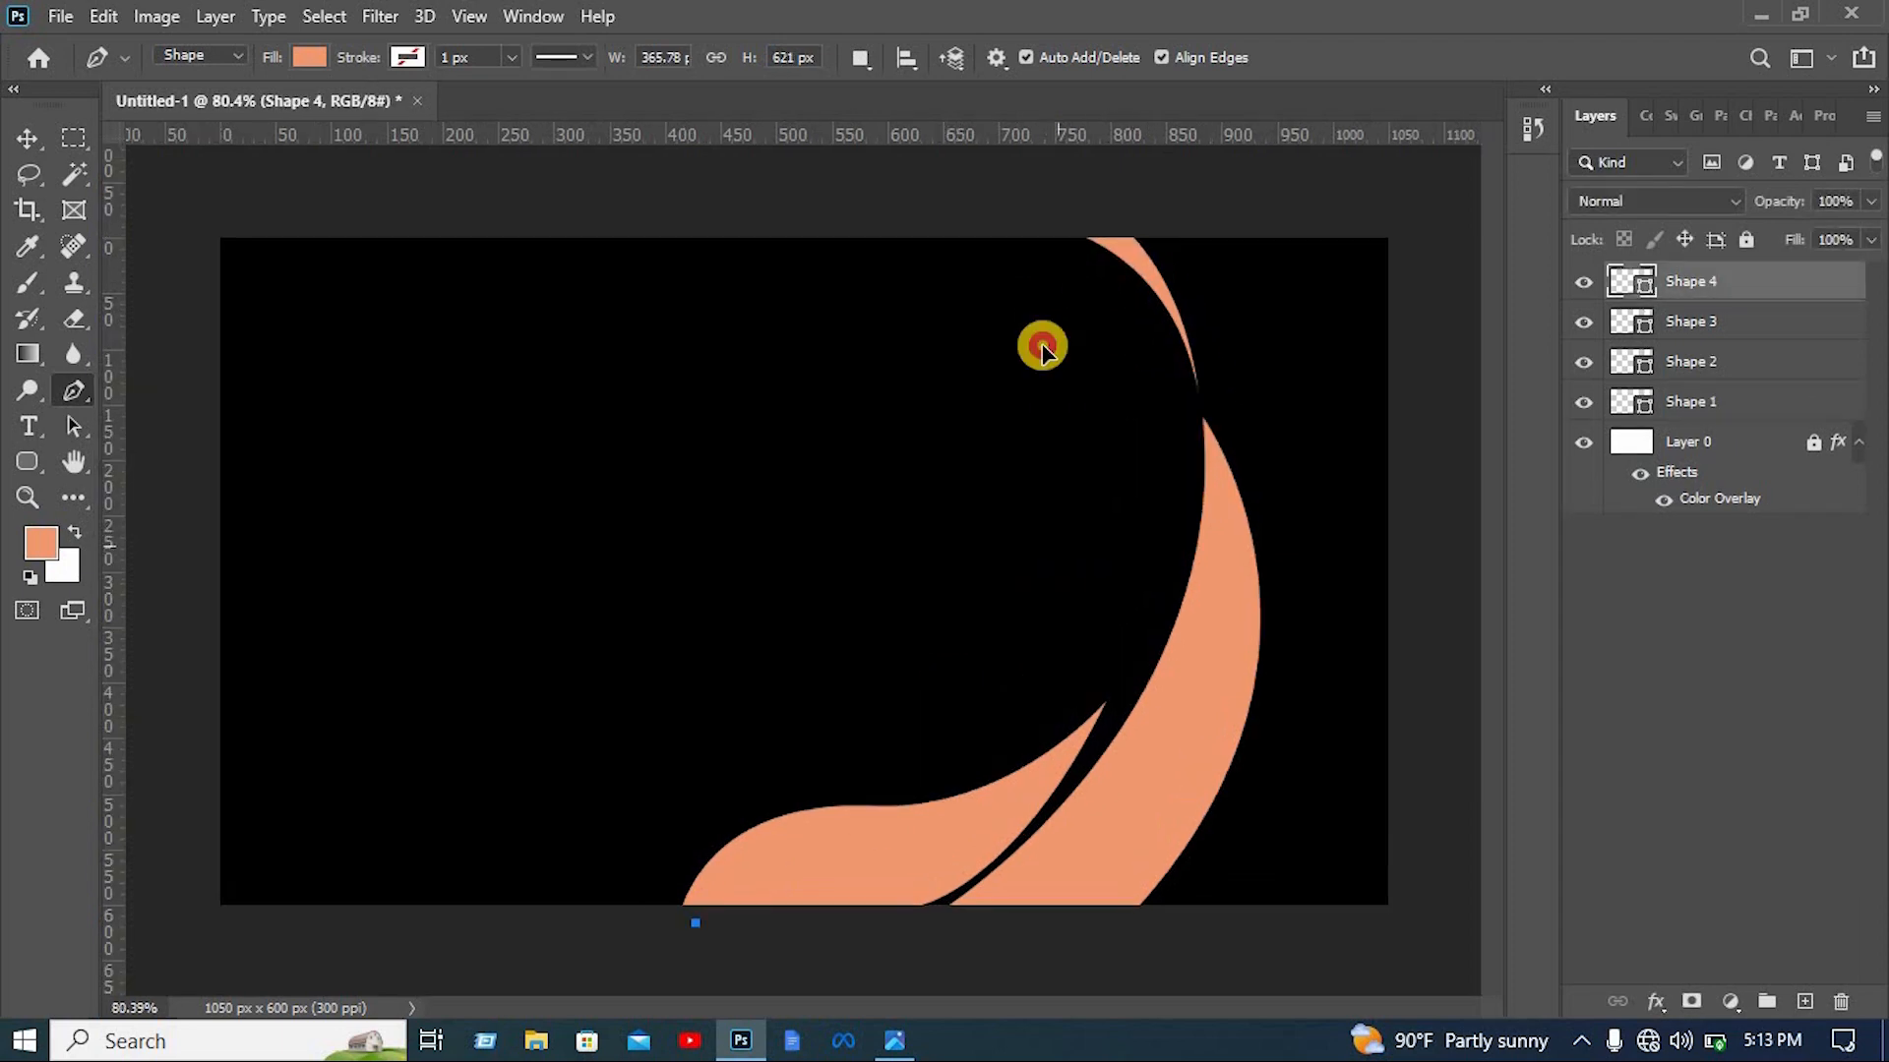
left_click_drag(1067, 536, 1043, 300)
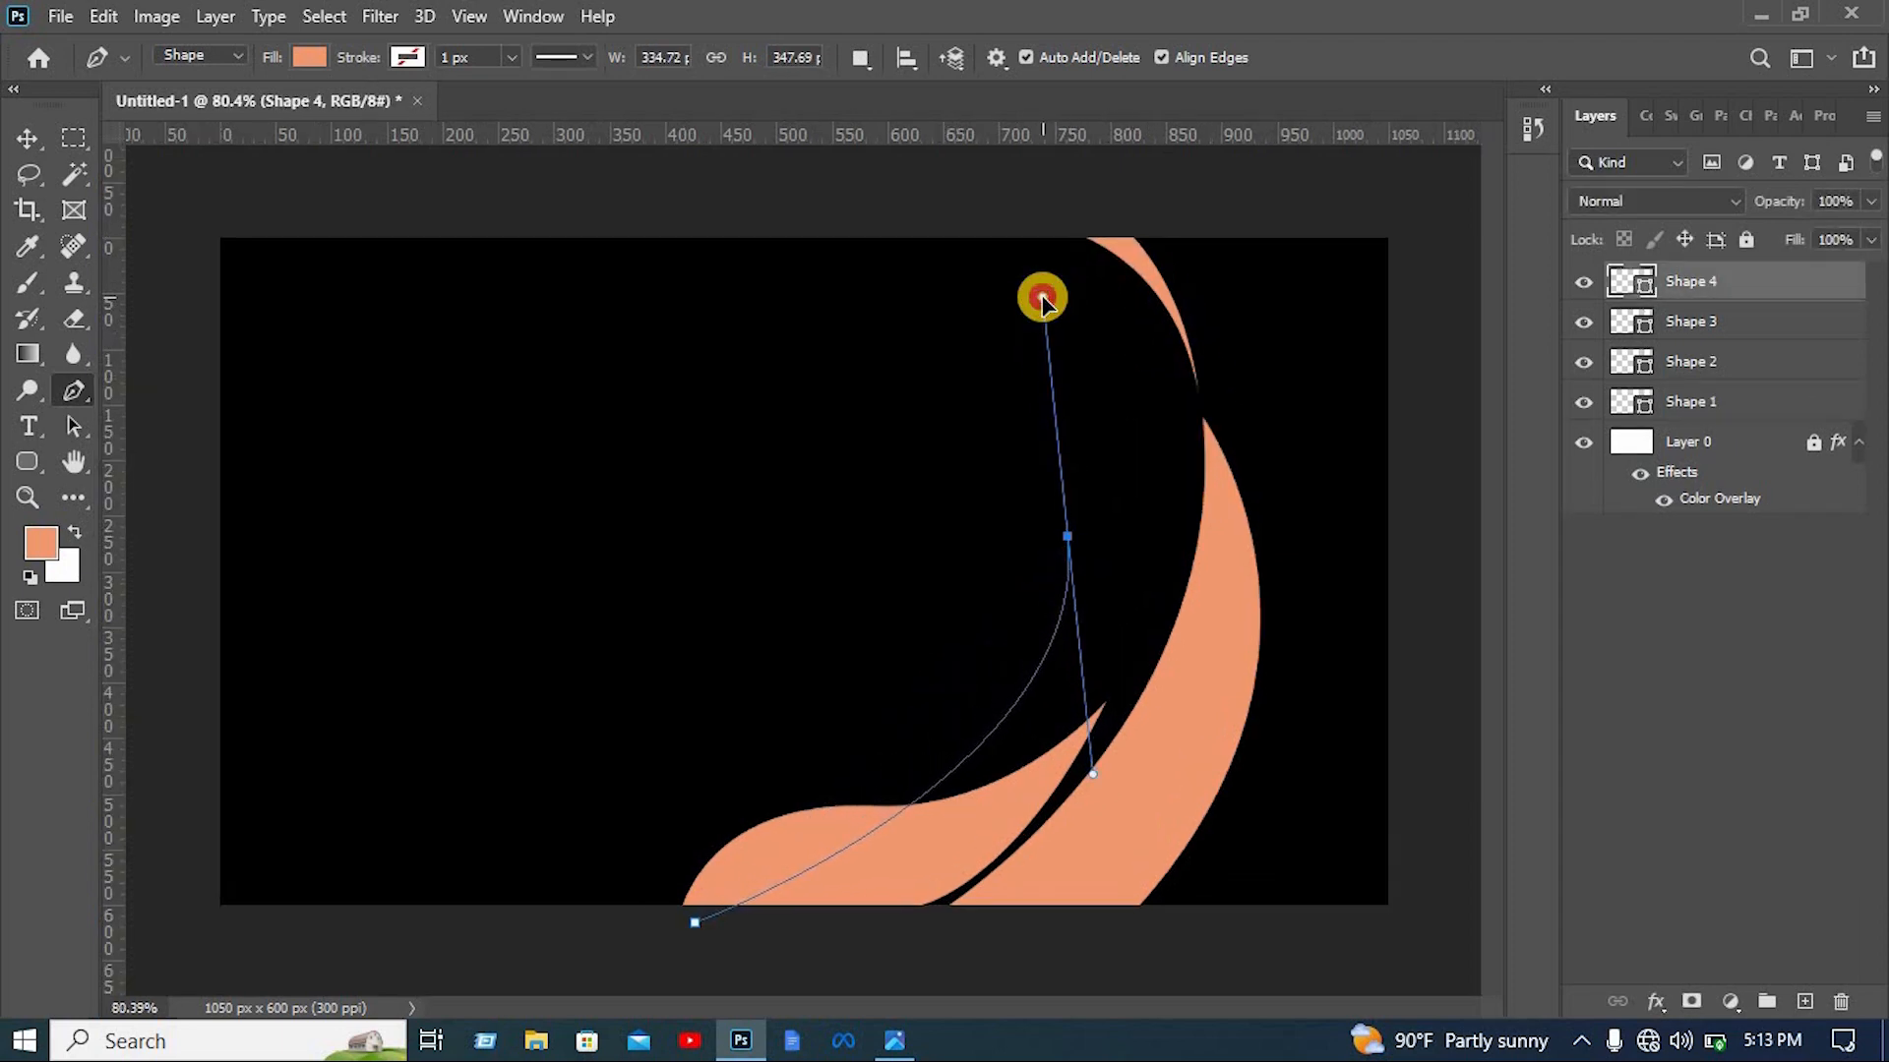
left_click_drag(1113, 222, 1251, 153)
left_click(1160, 187)
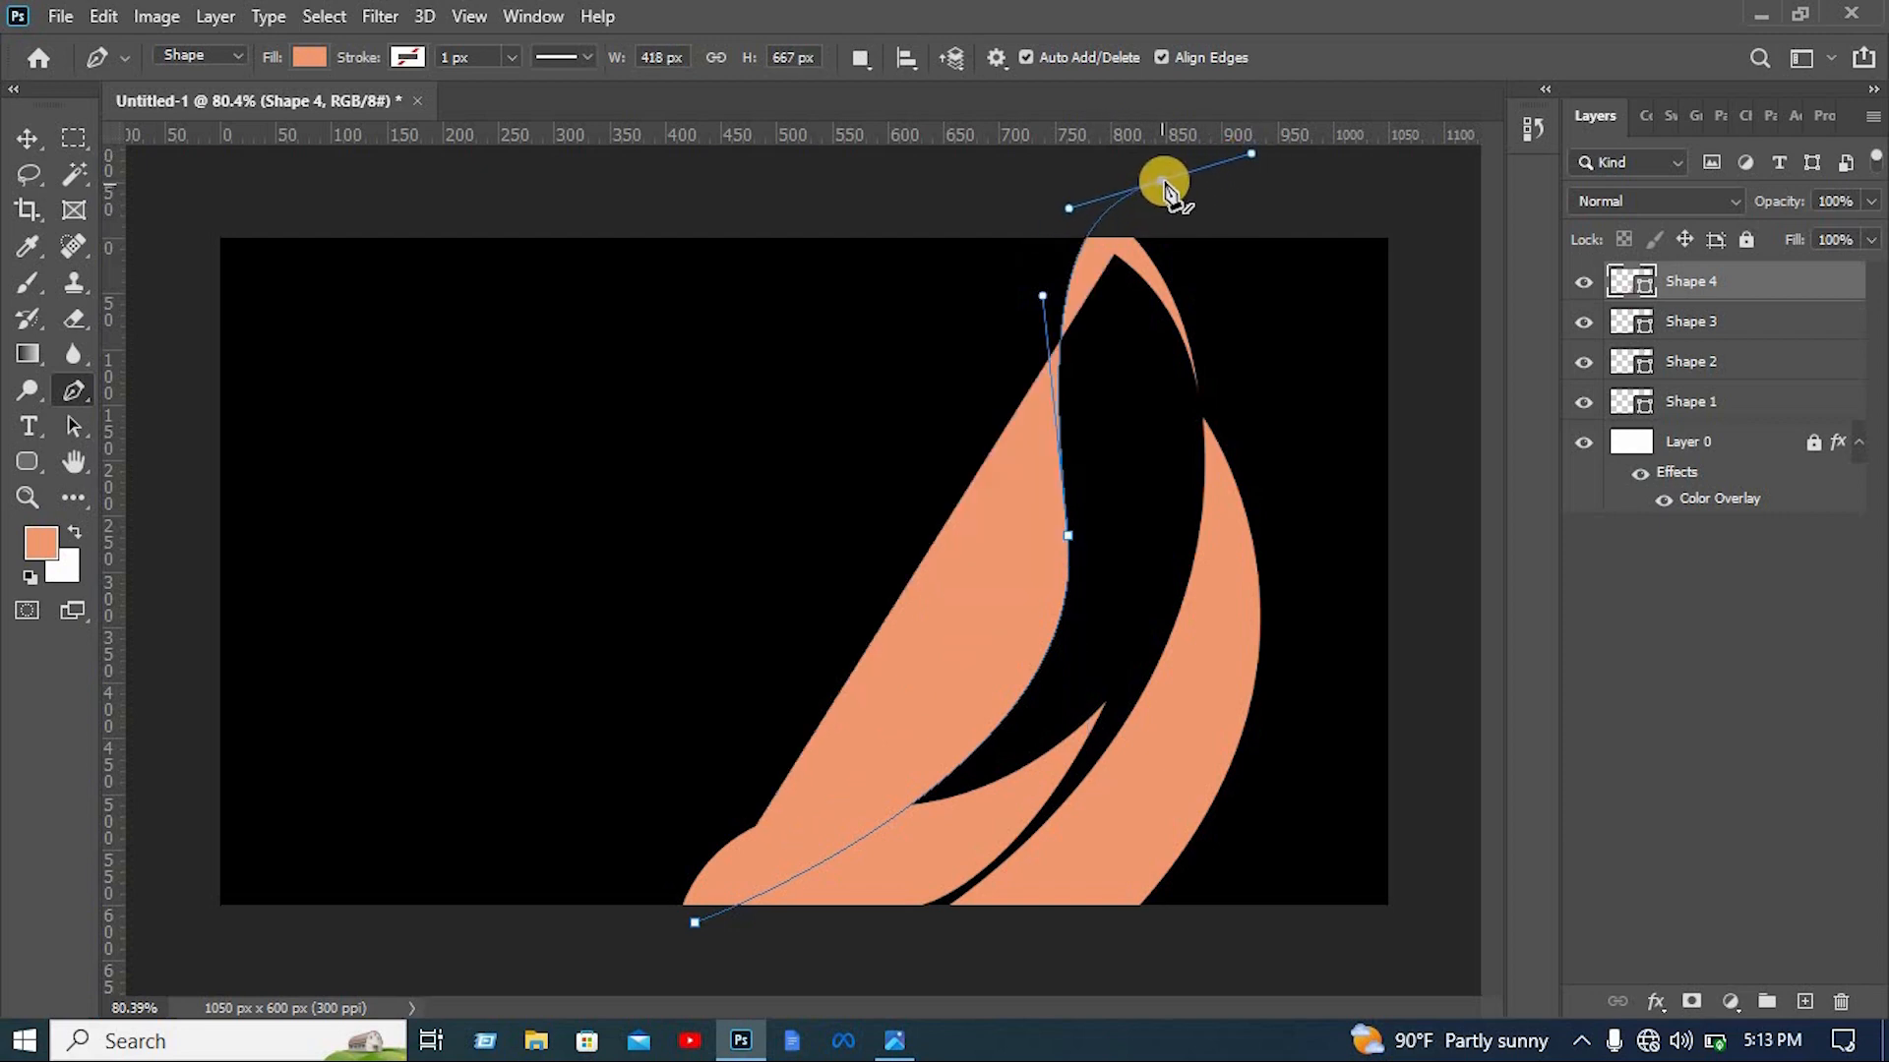
left_click(1162, 182, "alt")
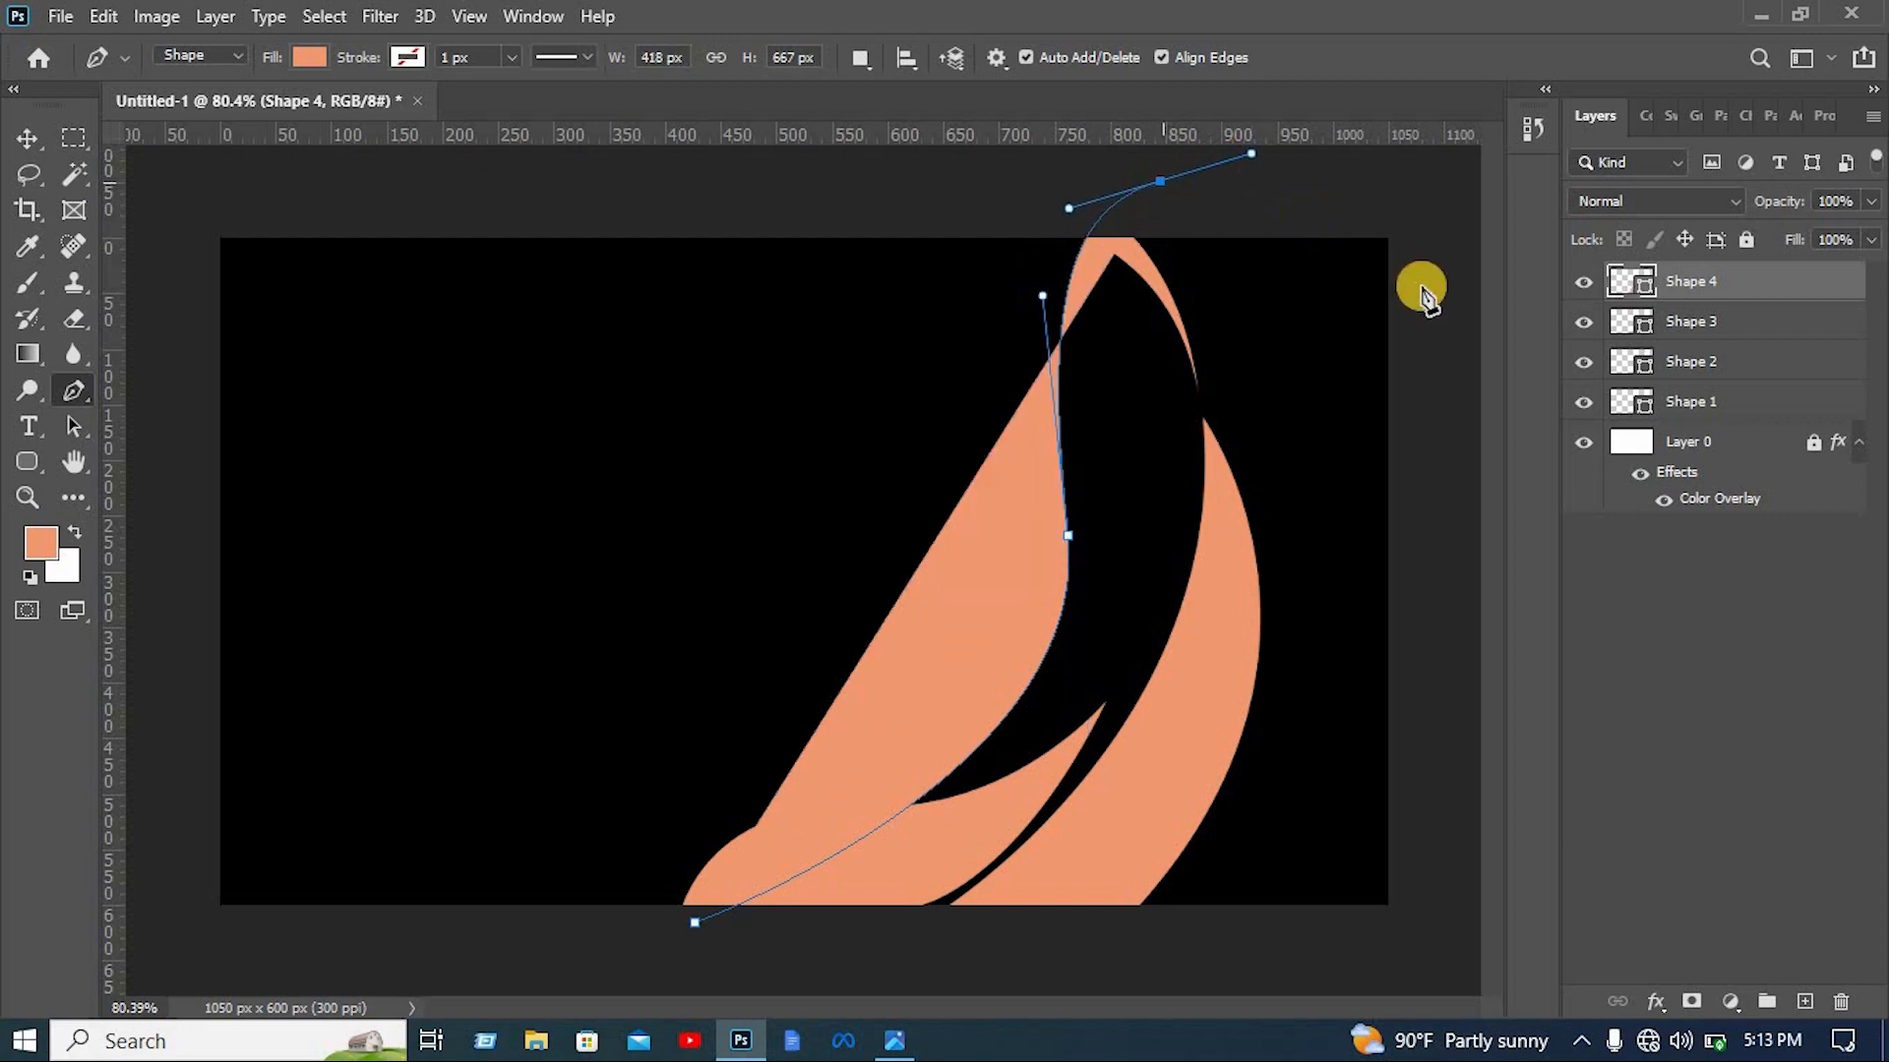
left_click(1422, 185)
left_click(1425, 933)
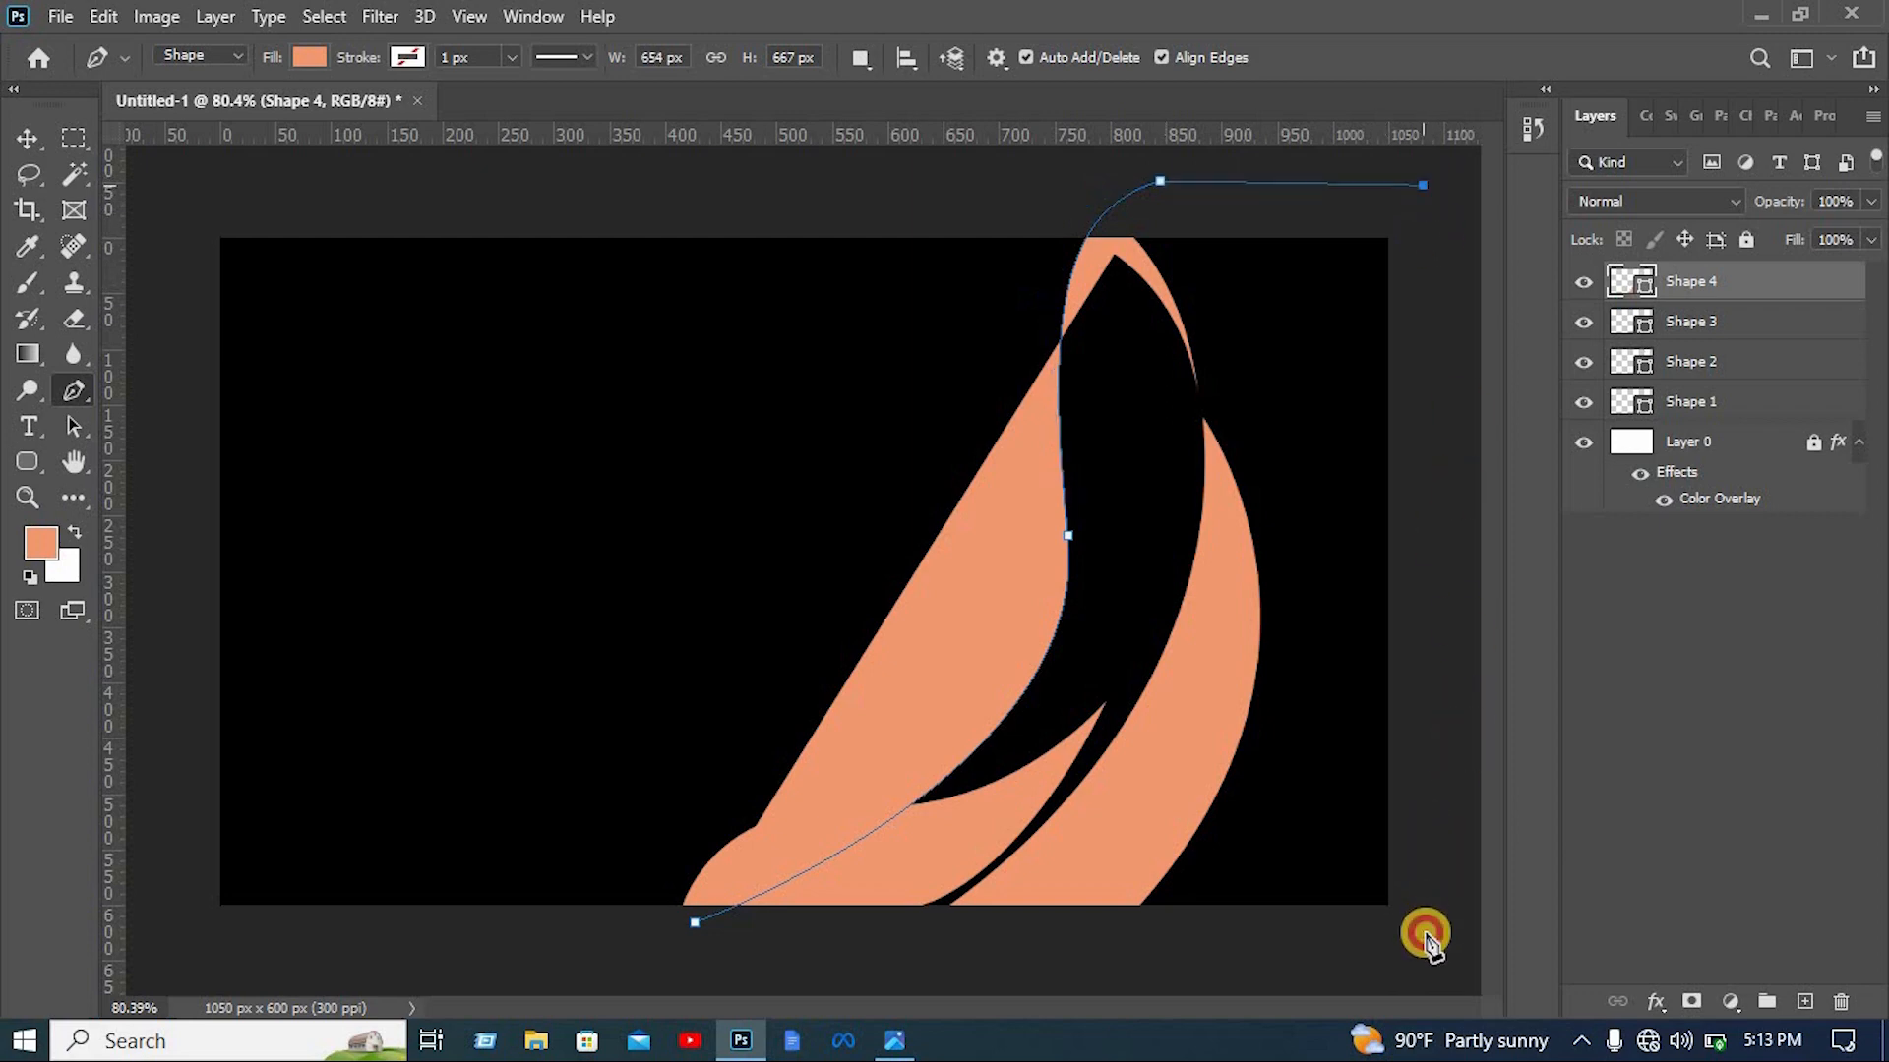
left_click(703, 990)
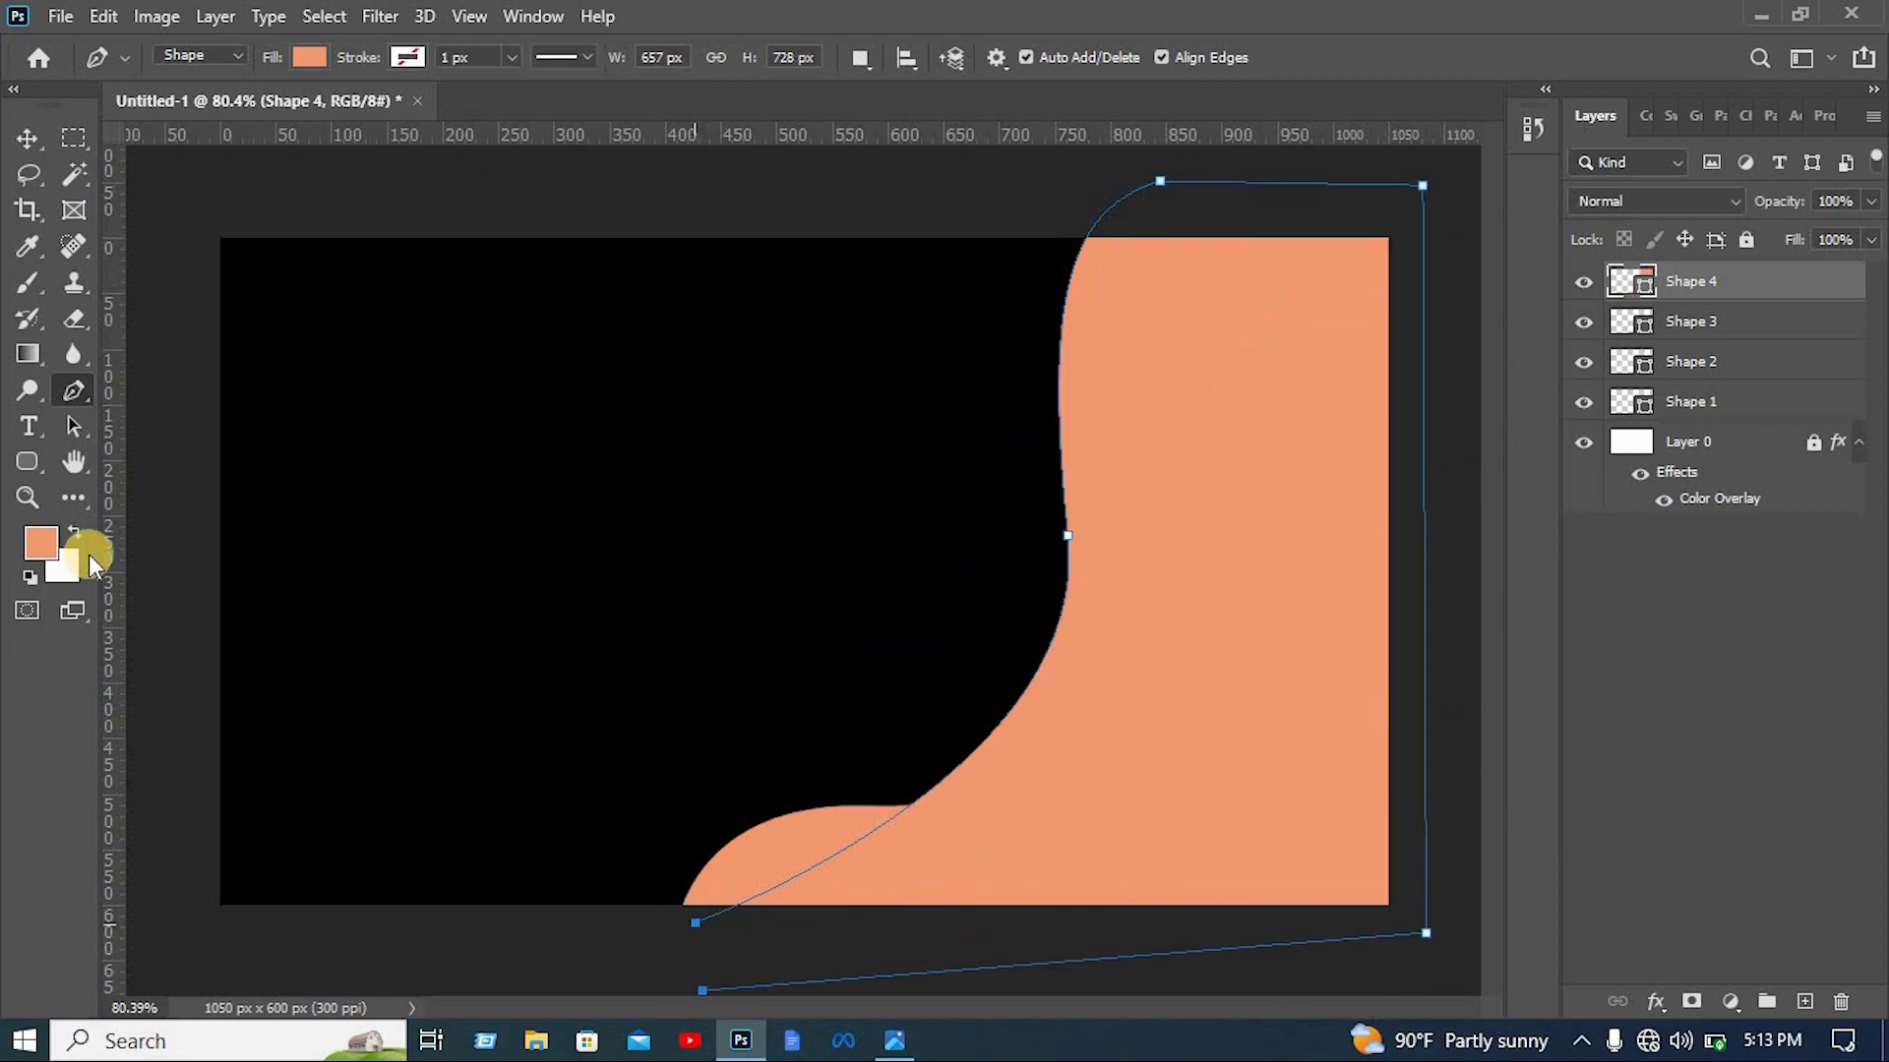
Fill the large closed shape on the canvas's right side with dark red and move its layer directly beneath Shape 1
left_click(309, 57)
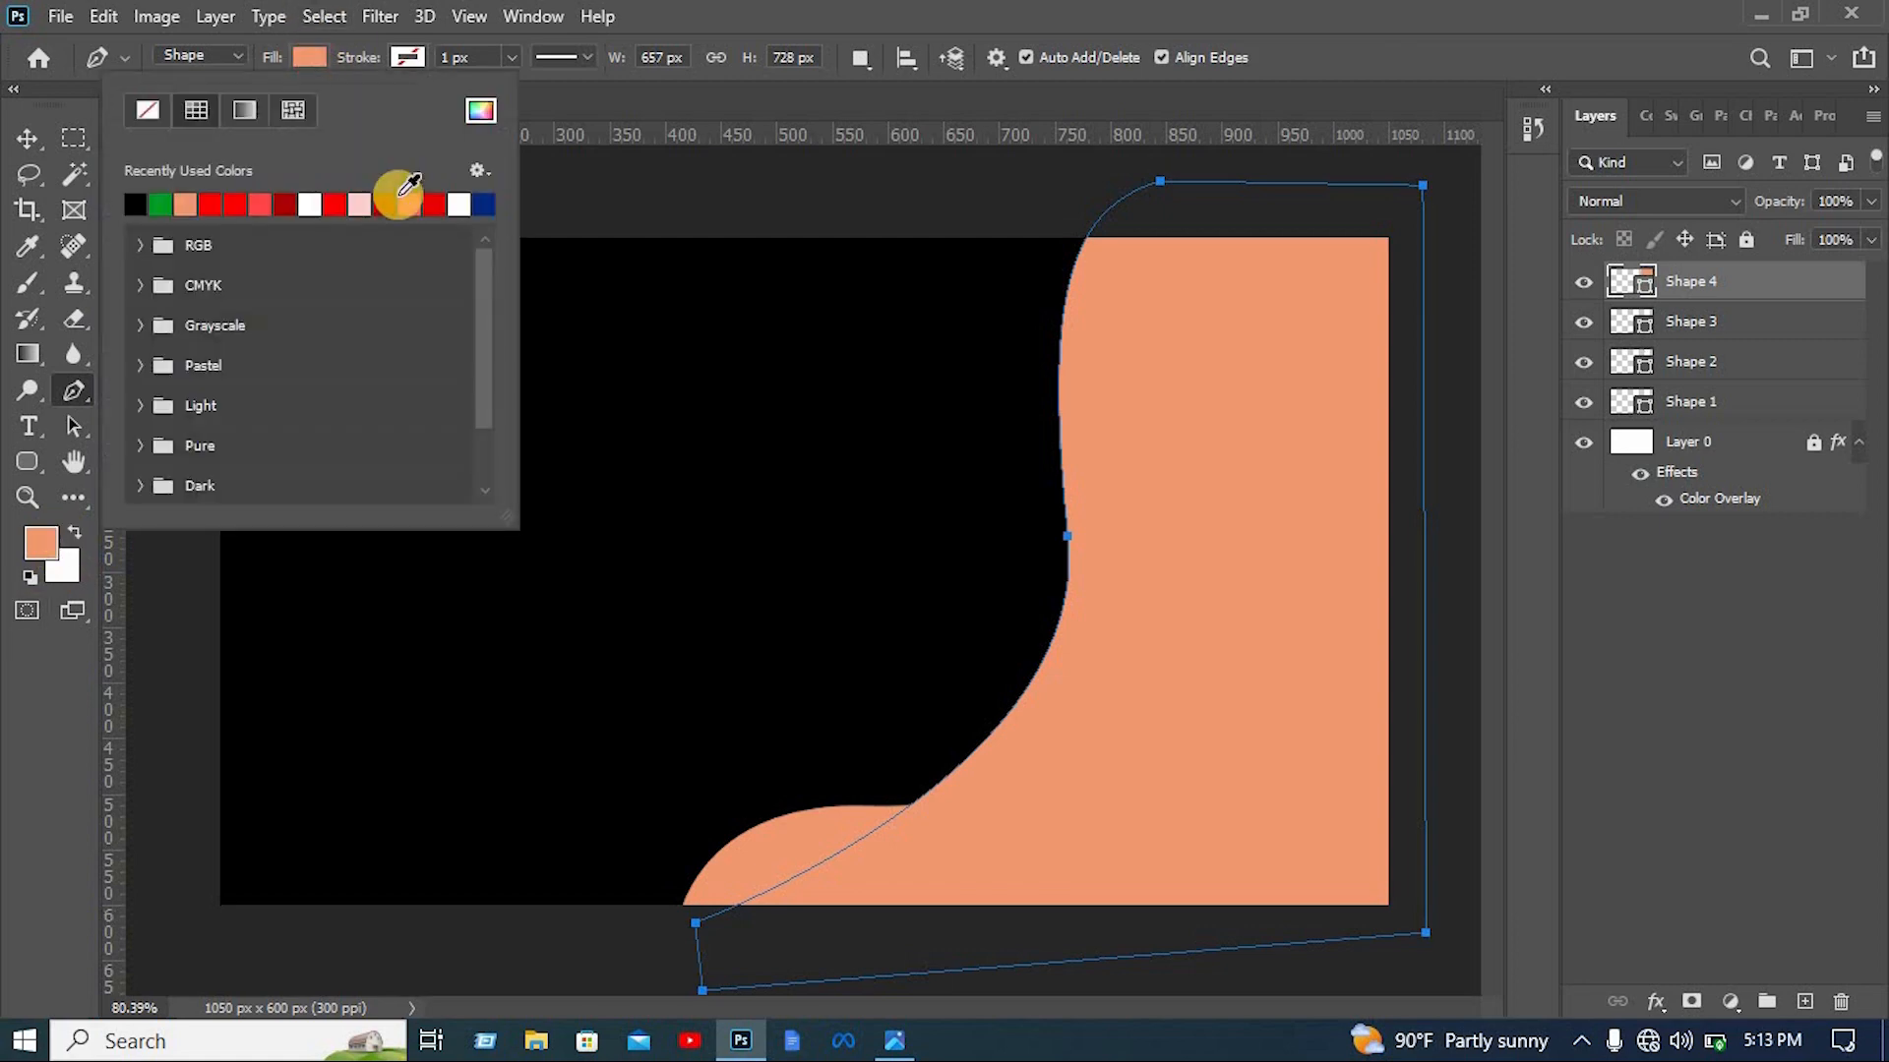
left_click(380, 203)
left_click(27, 139)
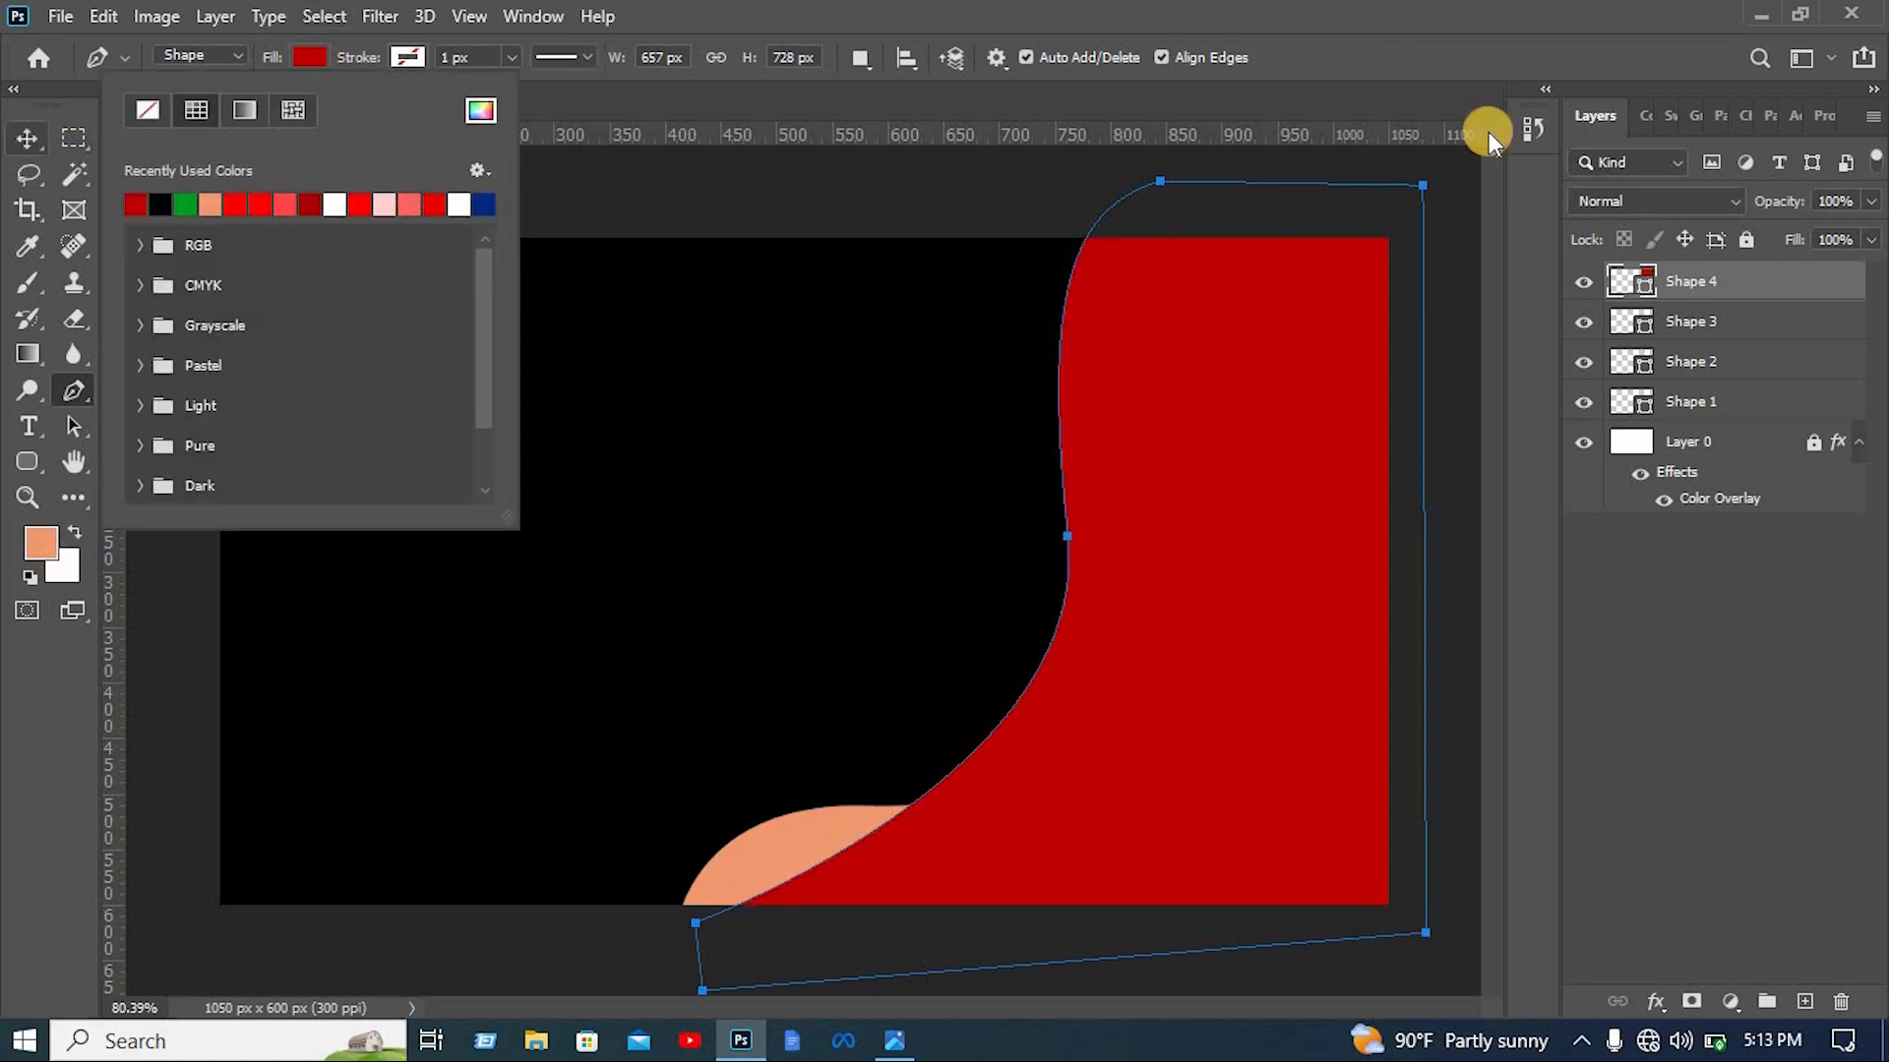
left_click_drag(1722, 285, 1476, 455)
left_click(1488, 451)
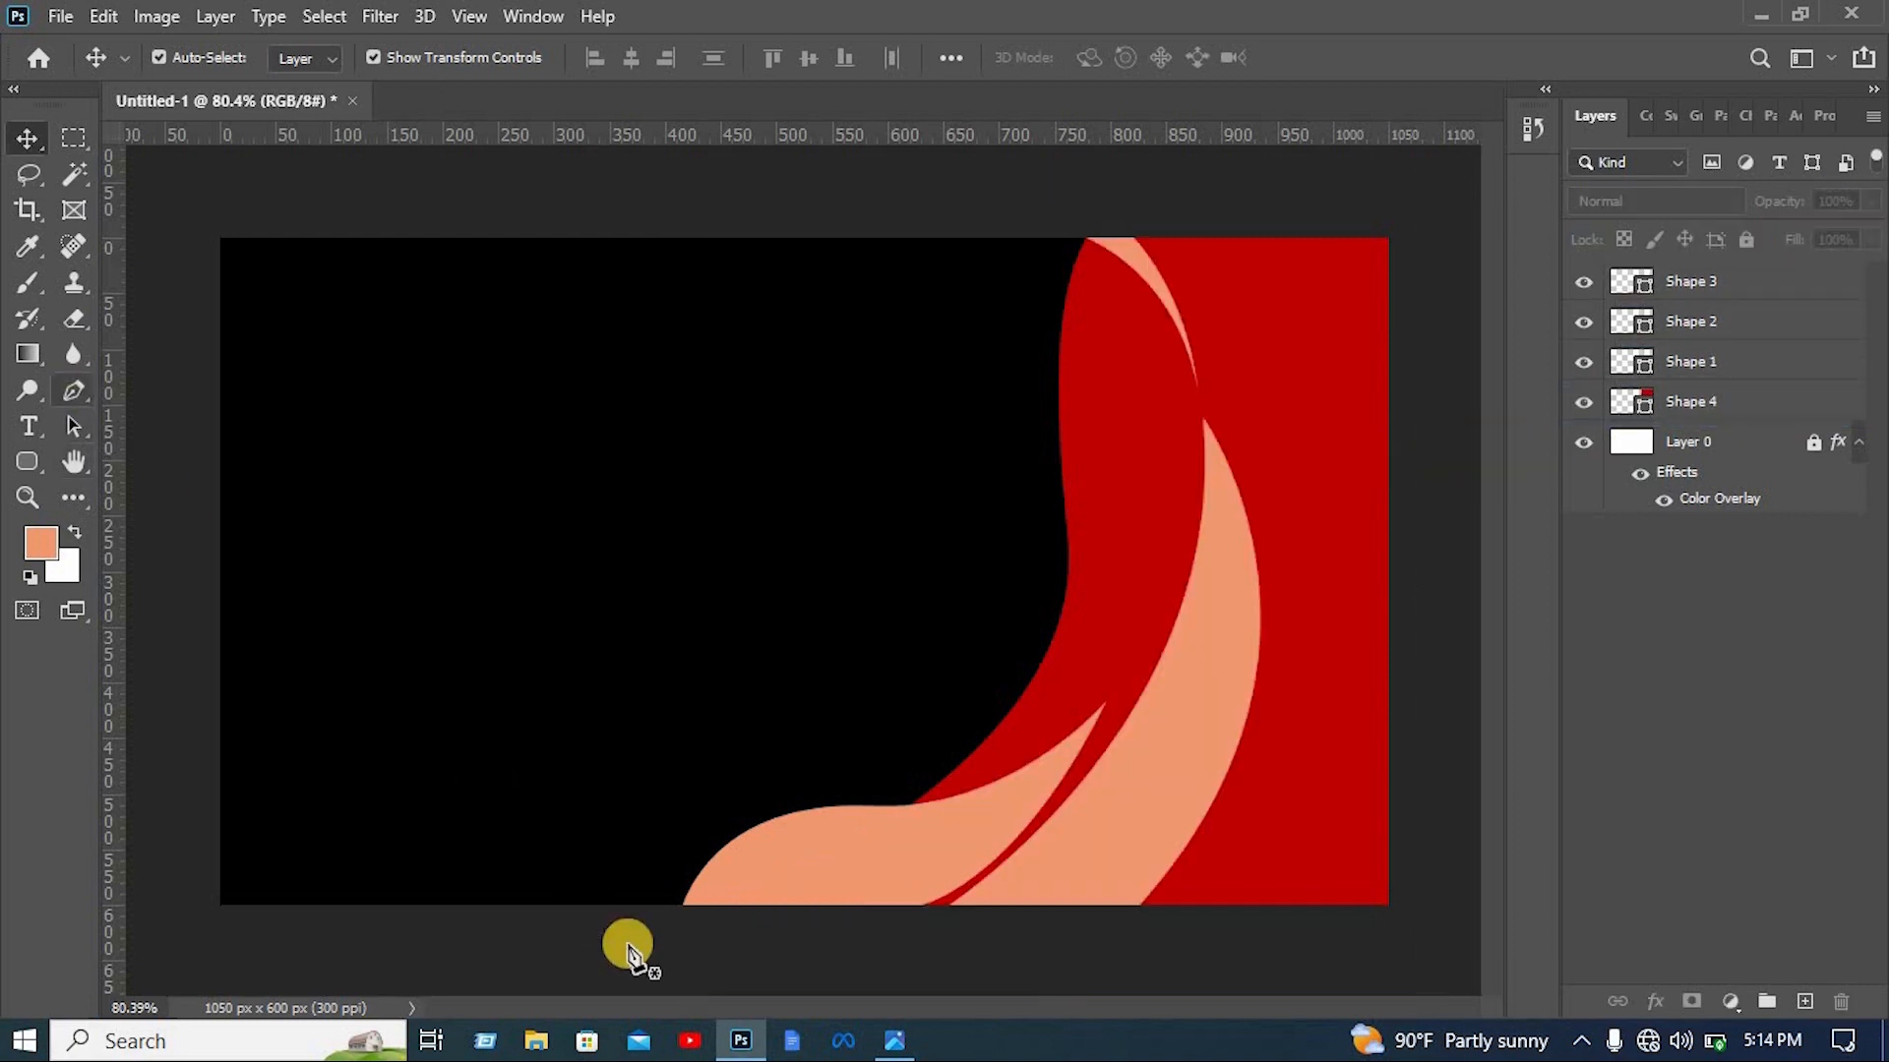
Draw a closed wave shape with the Pen tool, about 513 × 506 px, rising from the canvas's bottom edge to a tip on the red shape's edge
key("p")
left_click(549, 908)
left_click_drag(946, 620, 1074, 695)
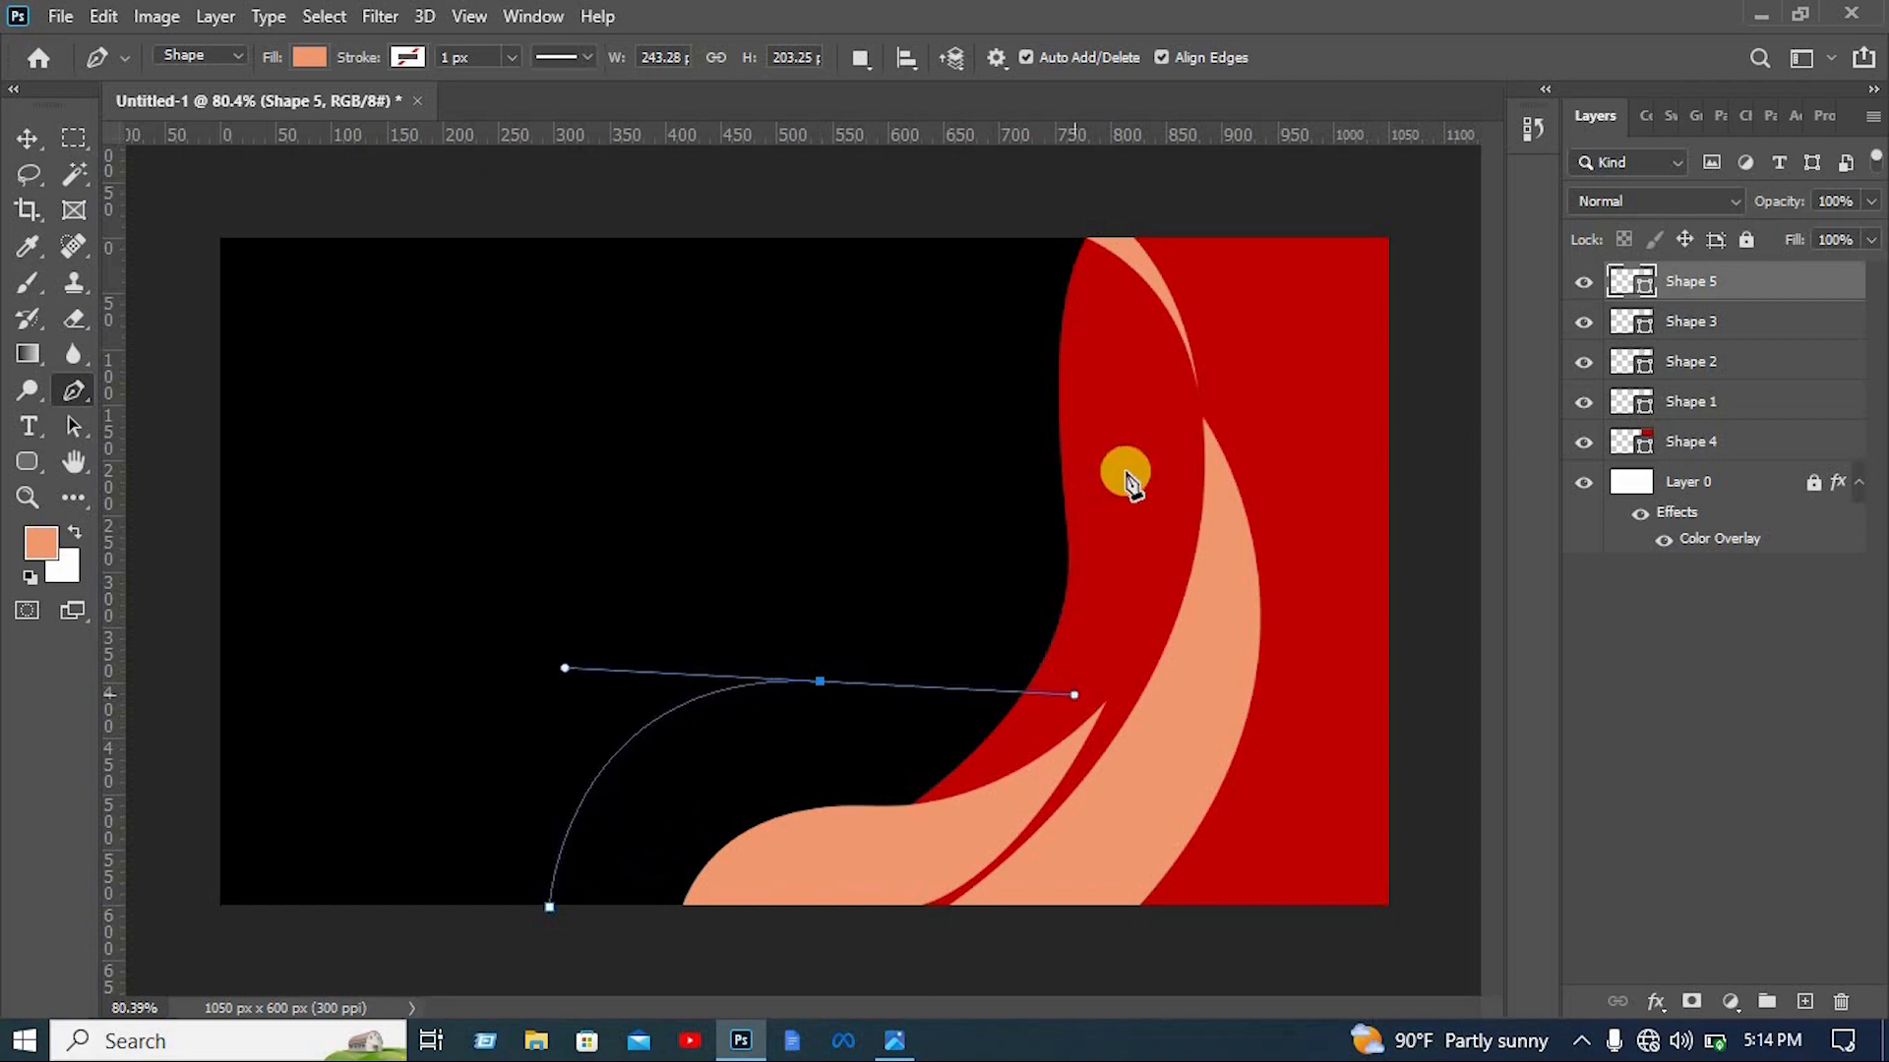
mouse_move(1129, 463)
left_mouse_down()
mouse_move(1160, 414)
mouse_move(1112, 346)
mouse_move(1078, 403)
left_mouse_up()
key("ctrl+z")
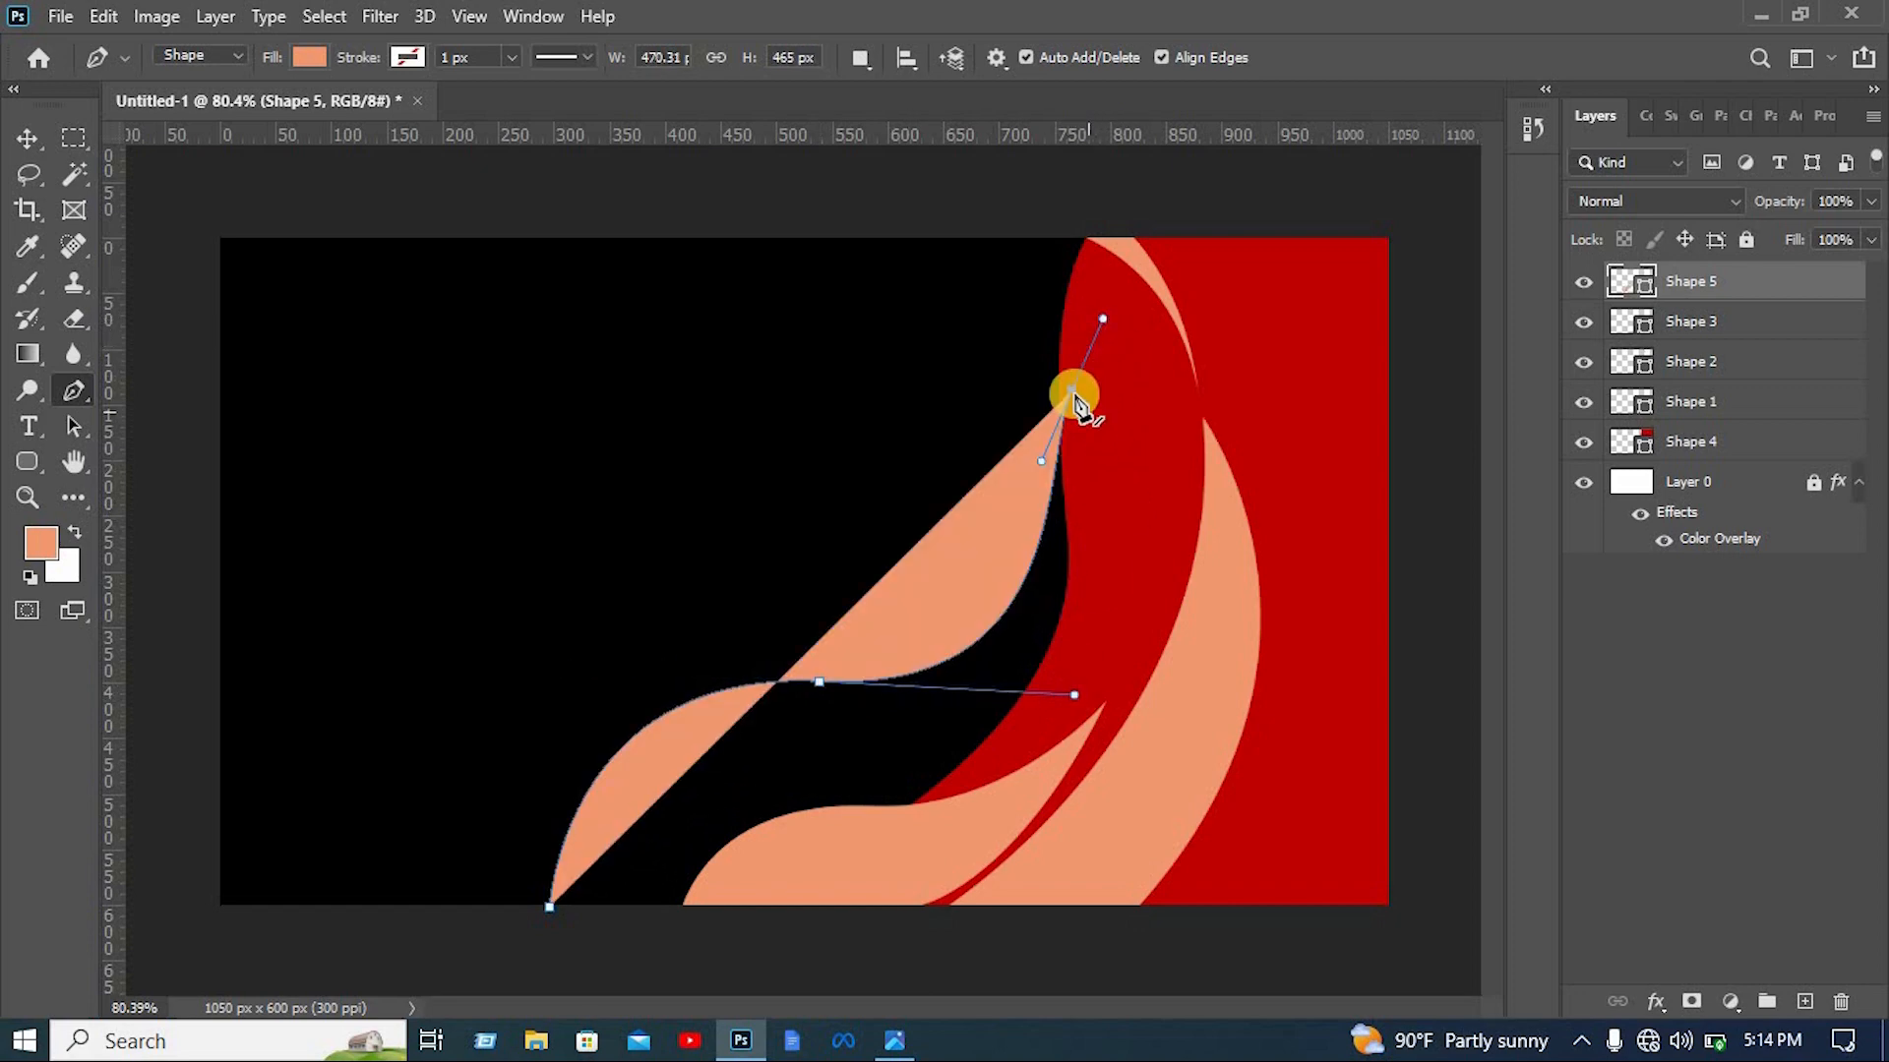
left_click(1074, 392, "alt")
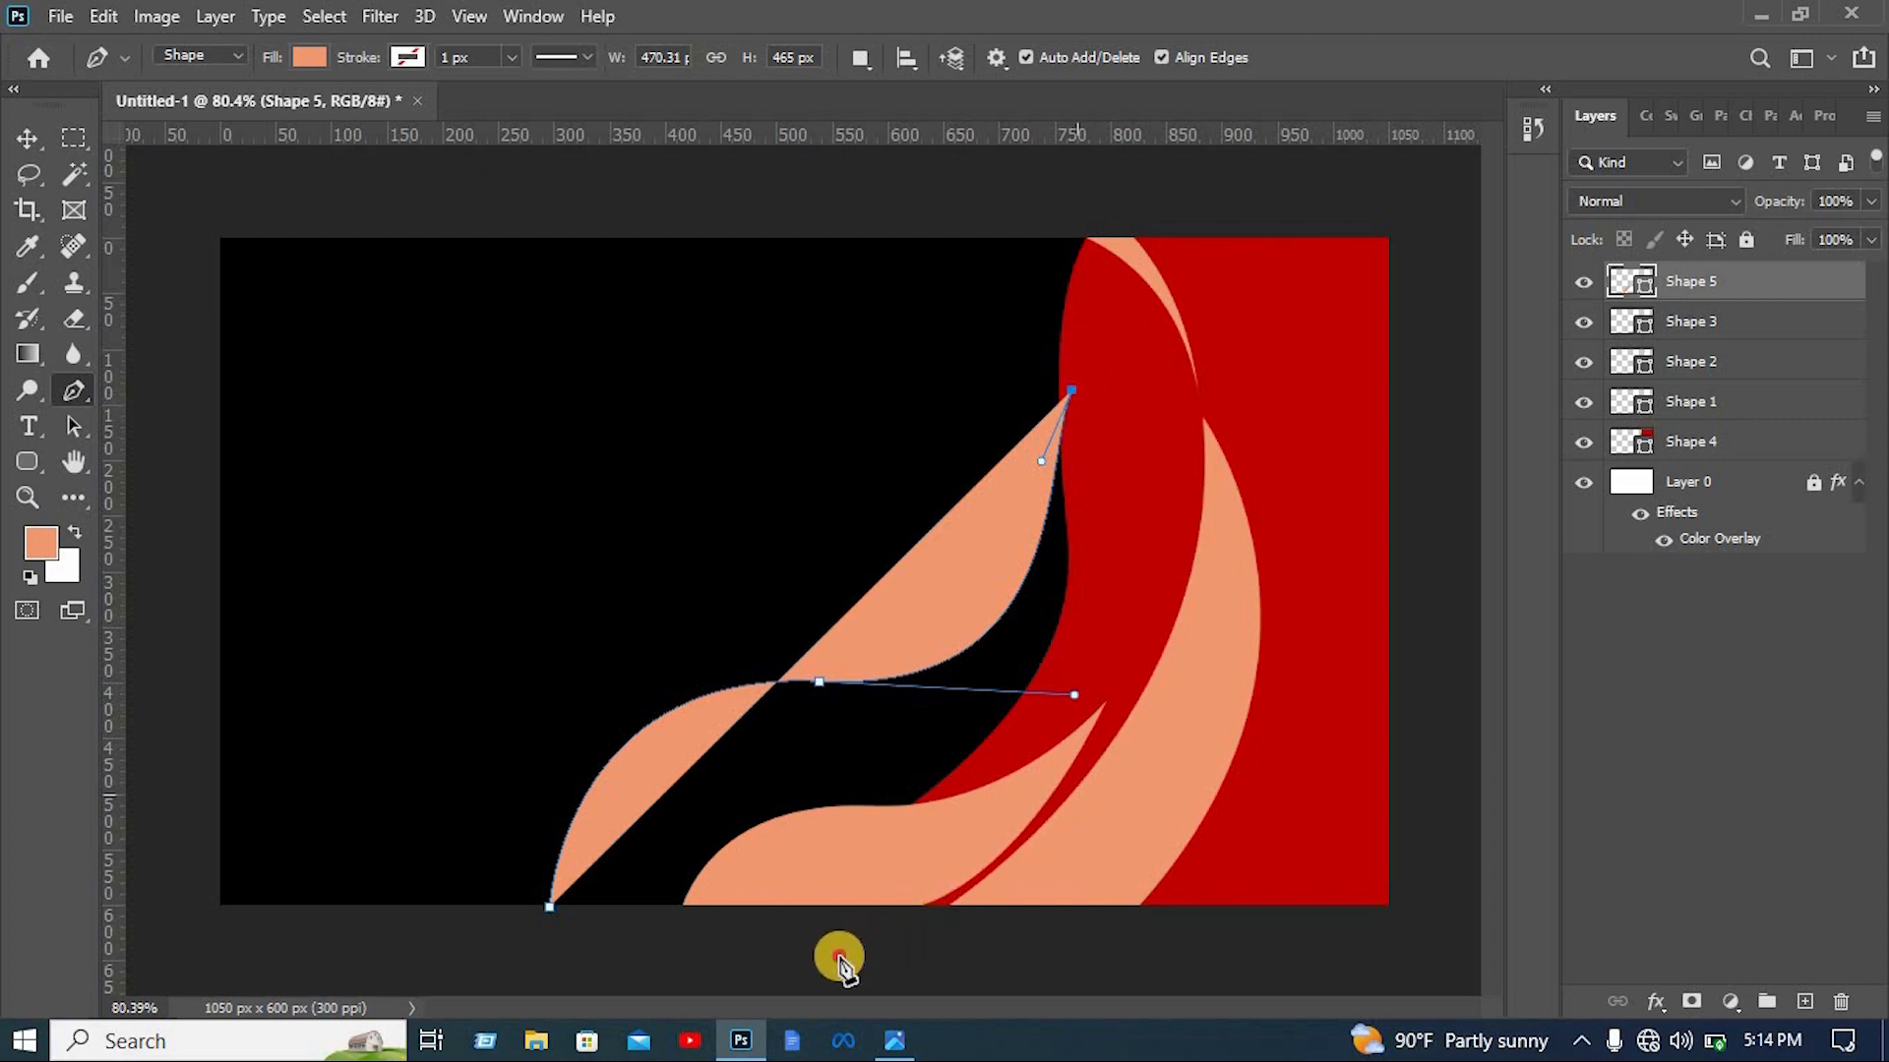
left_click(566, 1016)
left_click_drag(850, 953, 427, 1059)
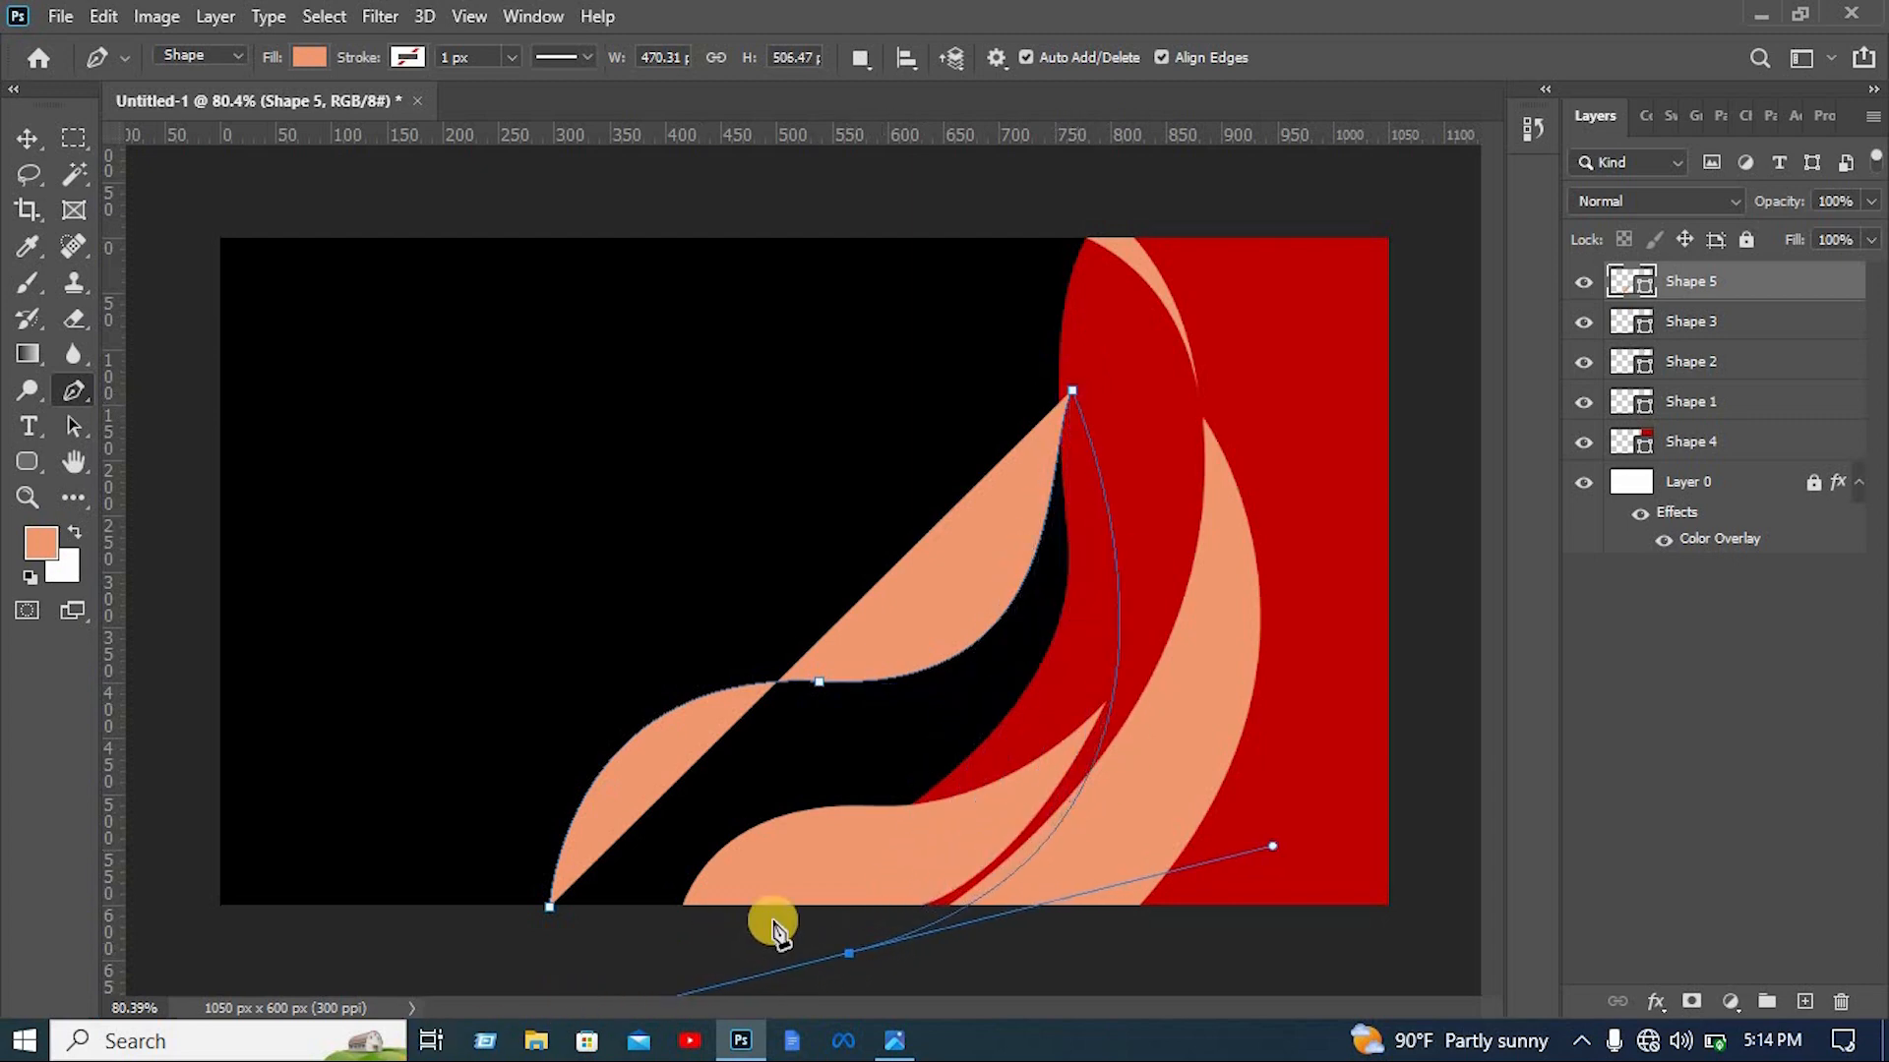
left_click(849, 955, "alt")
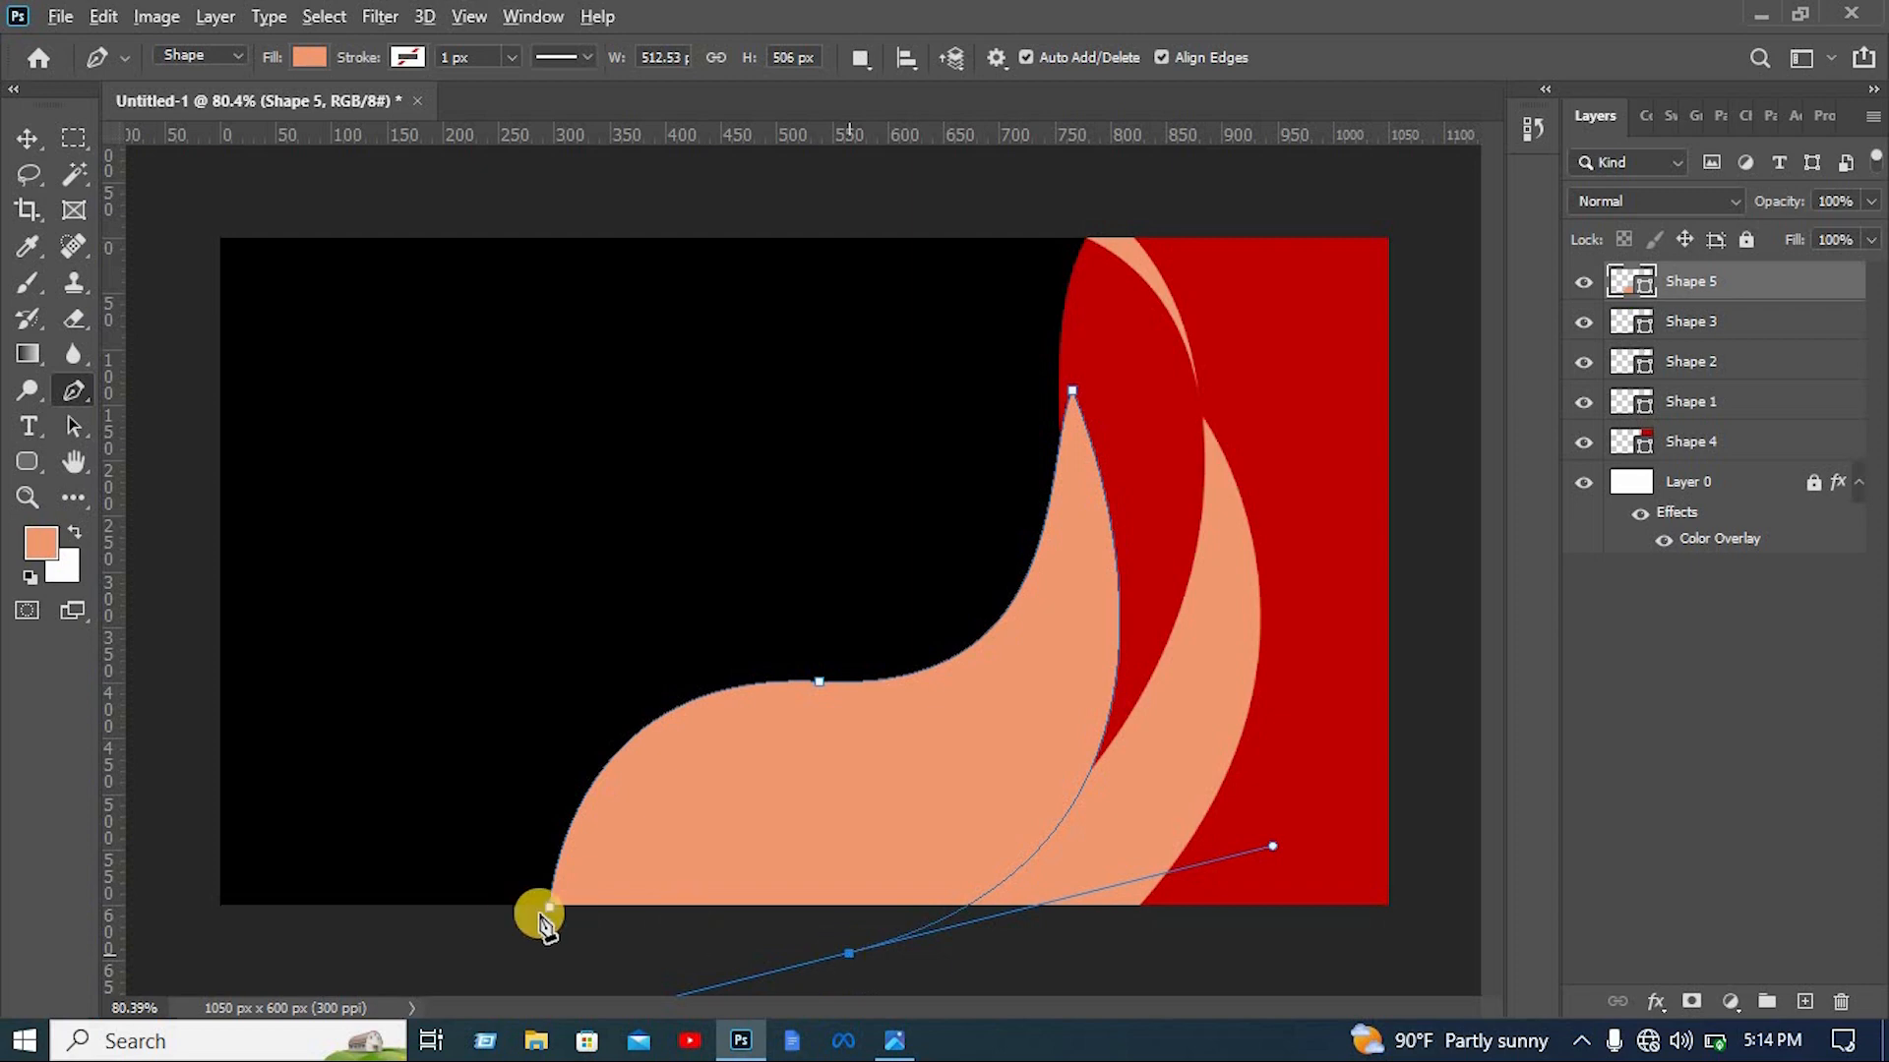
left_click_drag(549, 907, 562, 923)
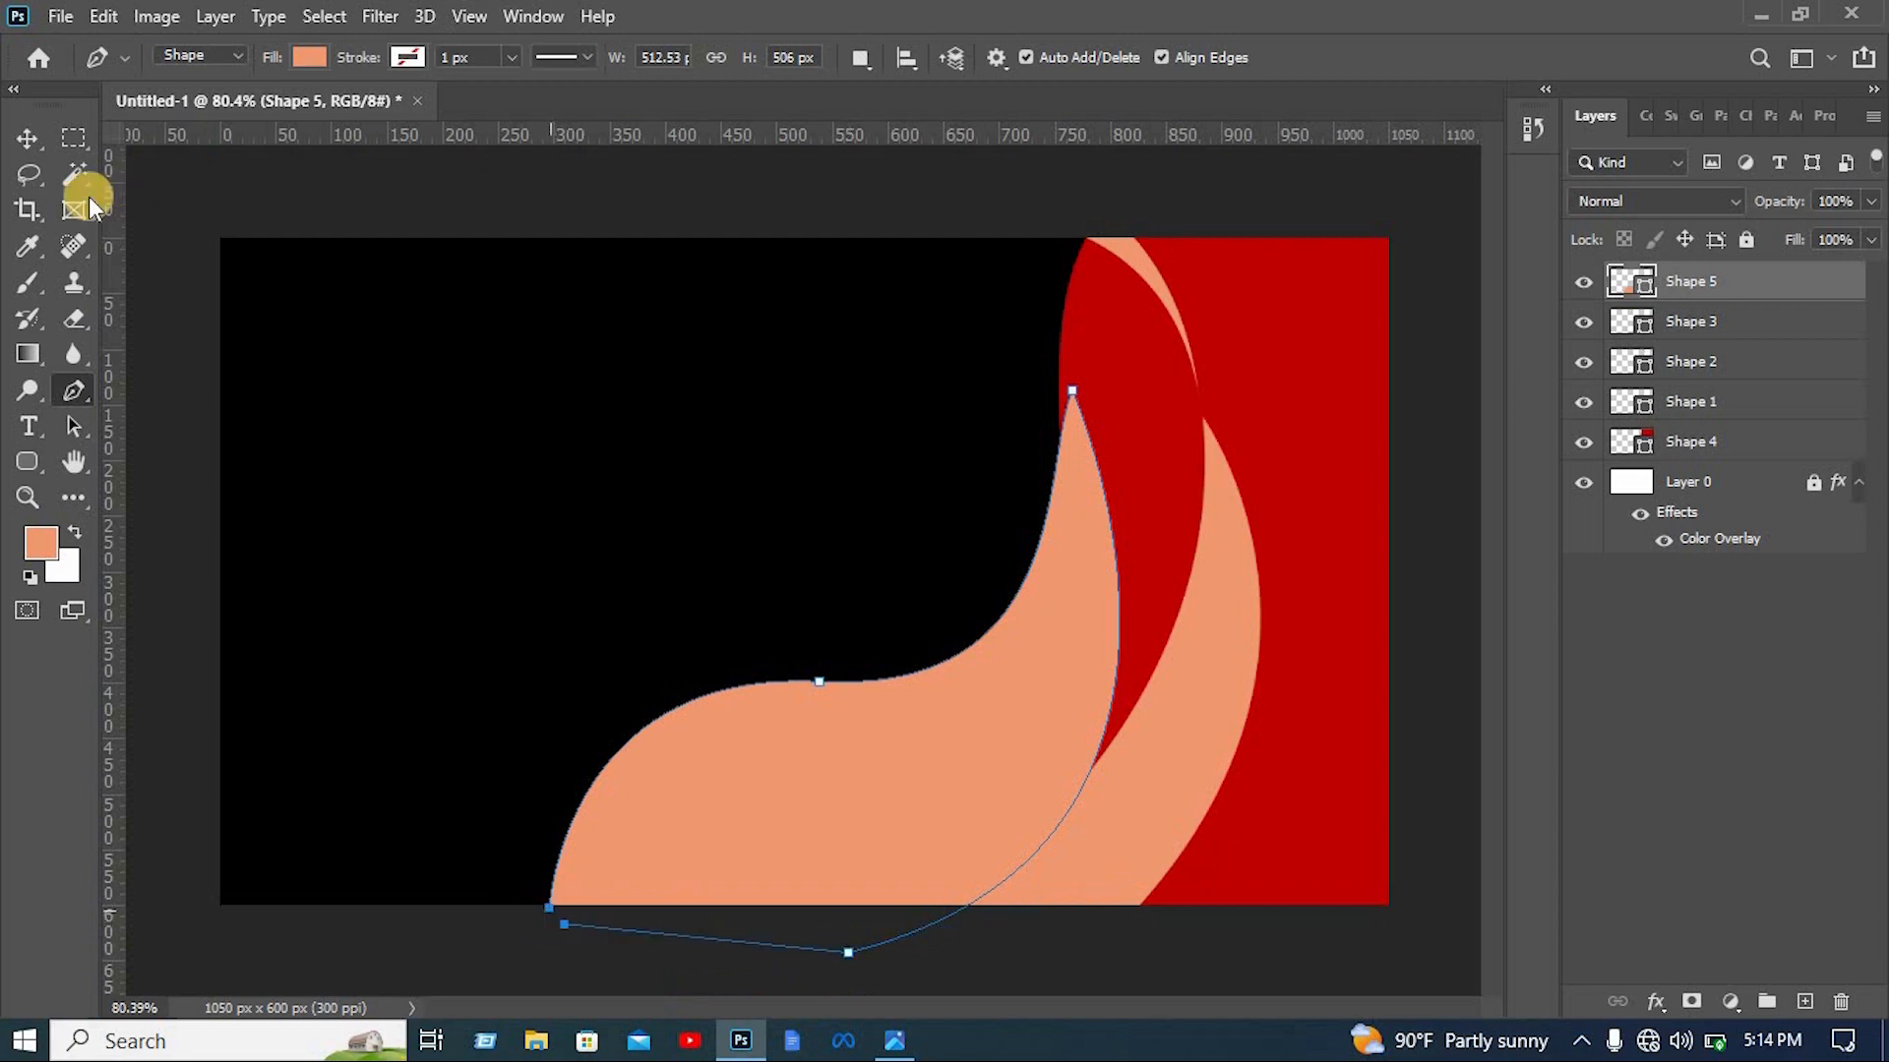
left_click(33, 139)
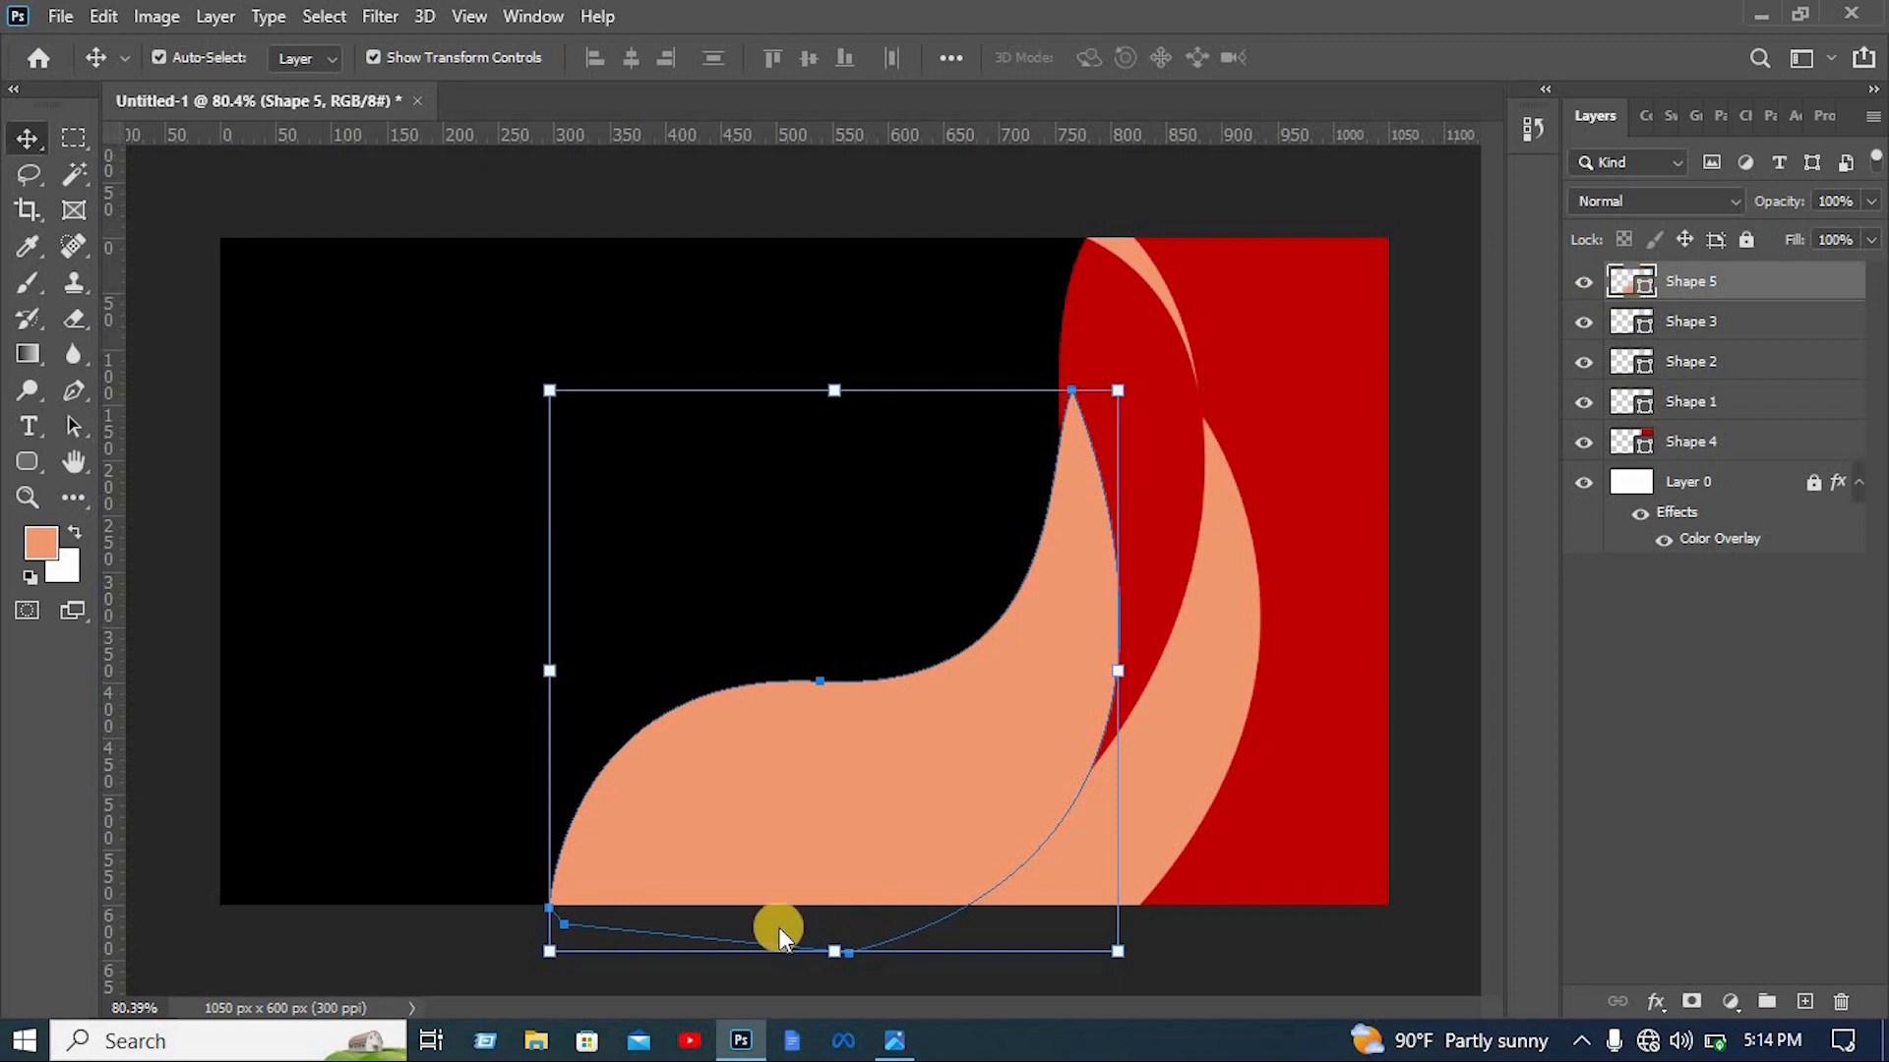
Set the new wave shape's fill to bright orange (ff6600) and move its layer beneath Shape 4
left_click_drag(912, 814, 912, 861)
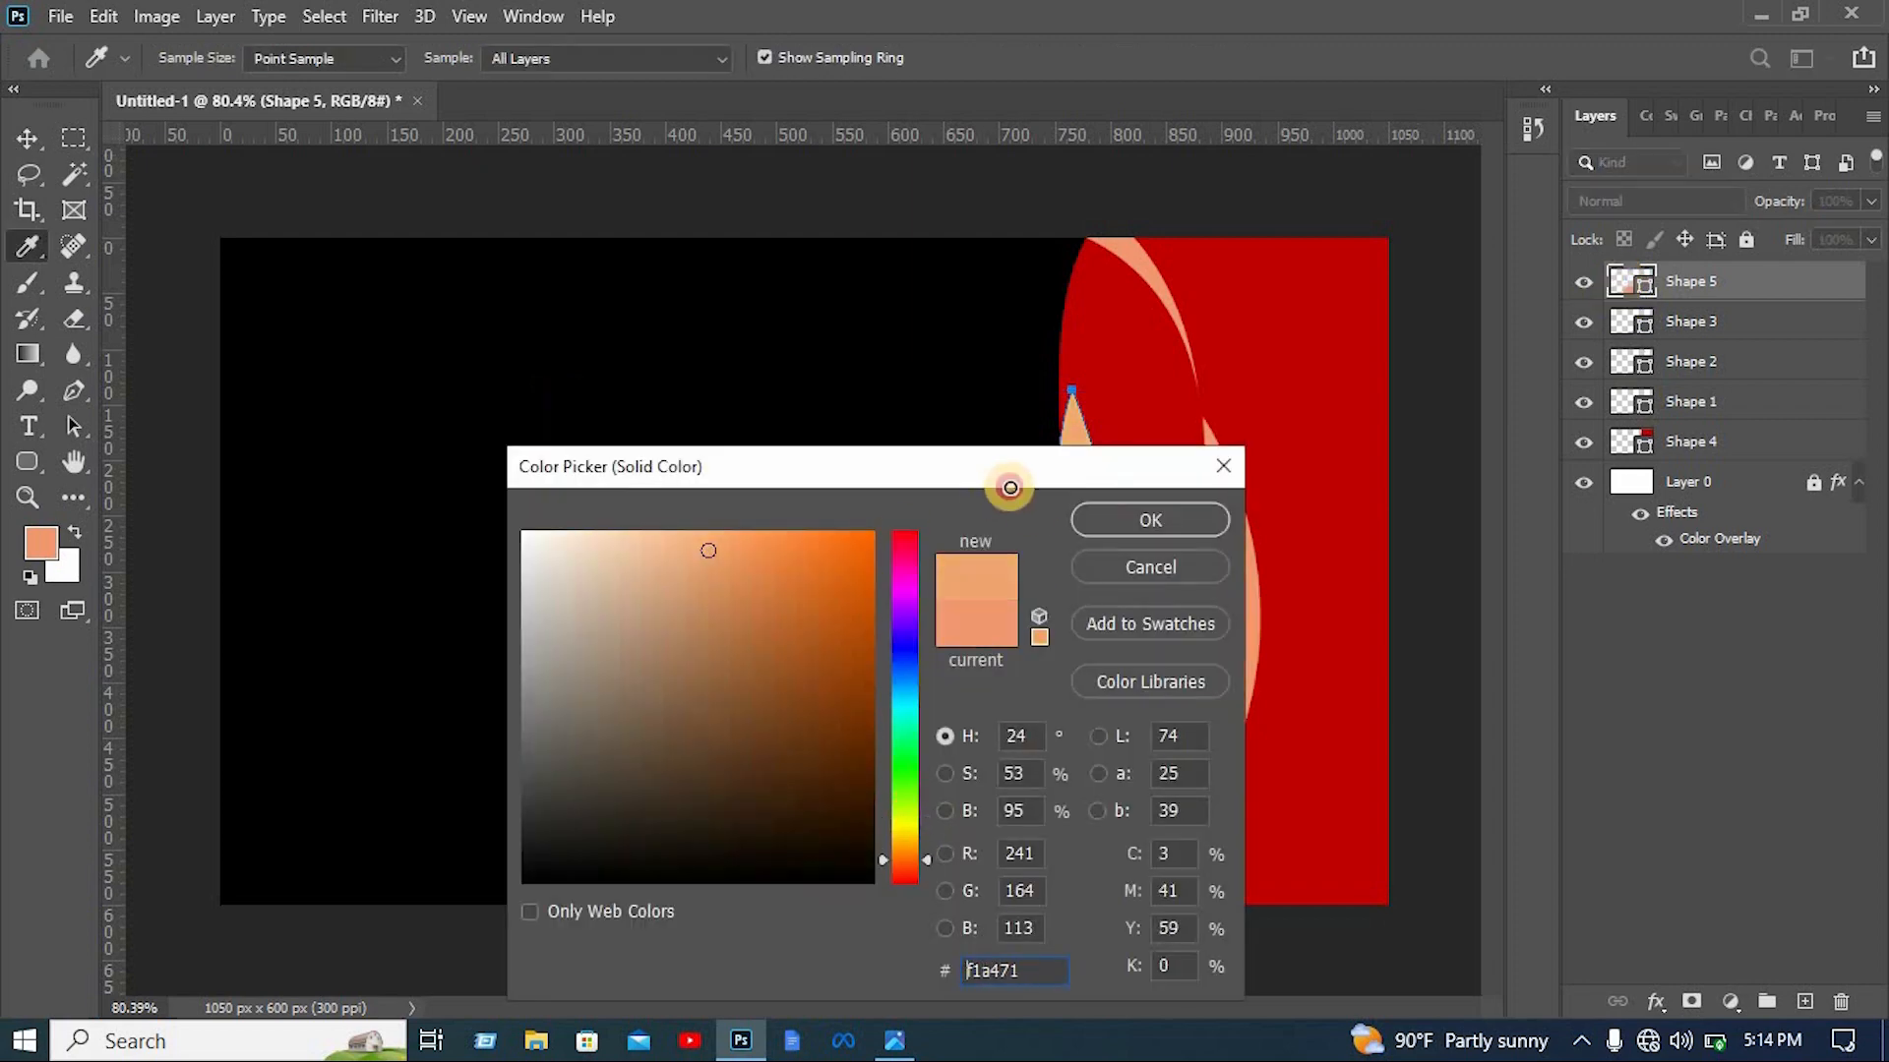
type("ff6600")
key("Return")
left_click_drag(1712, 264, 1712, 454)
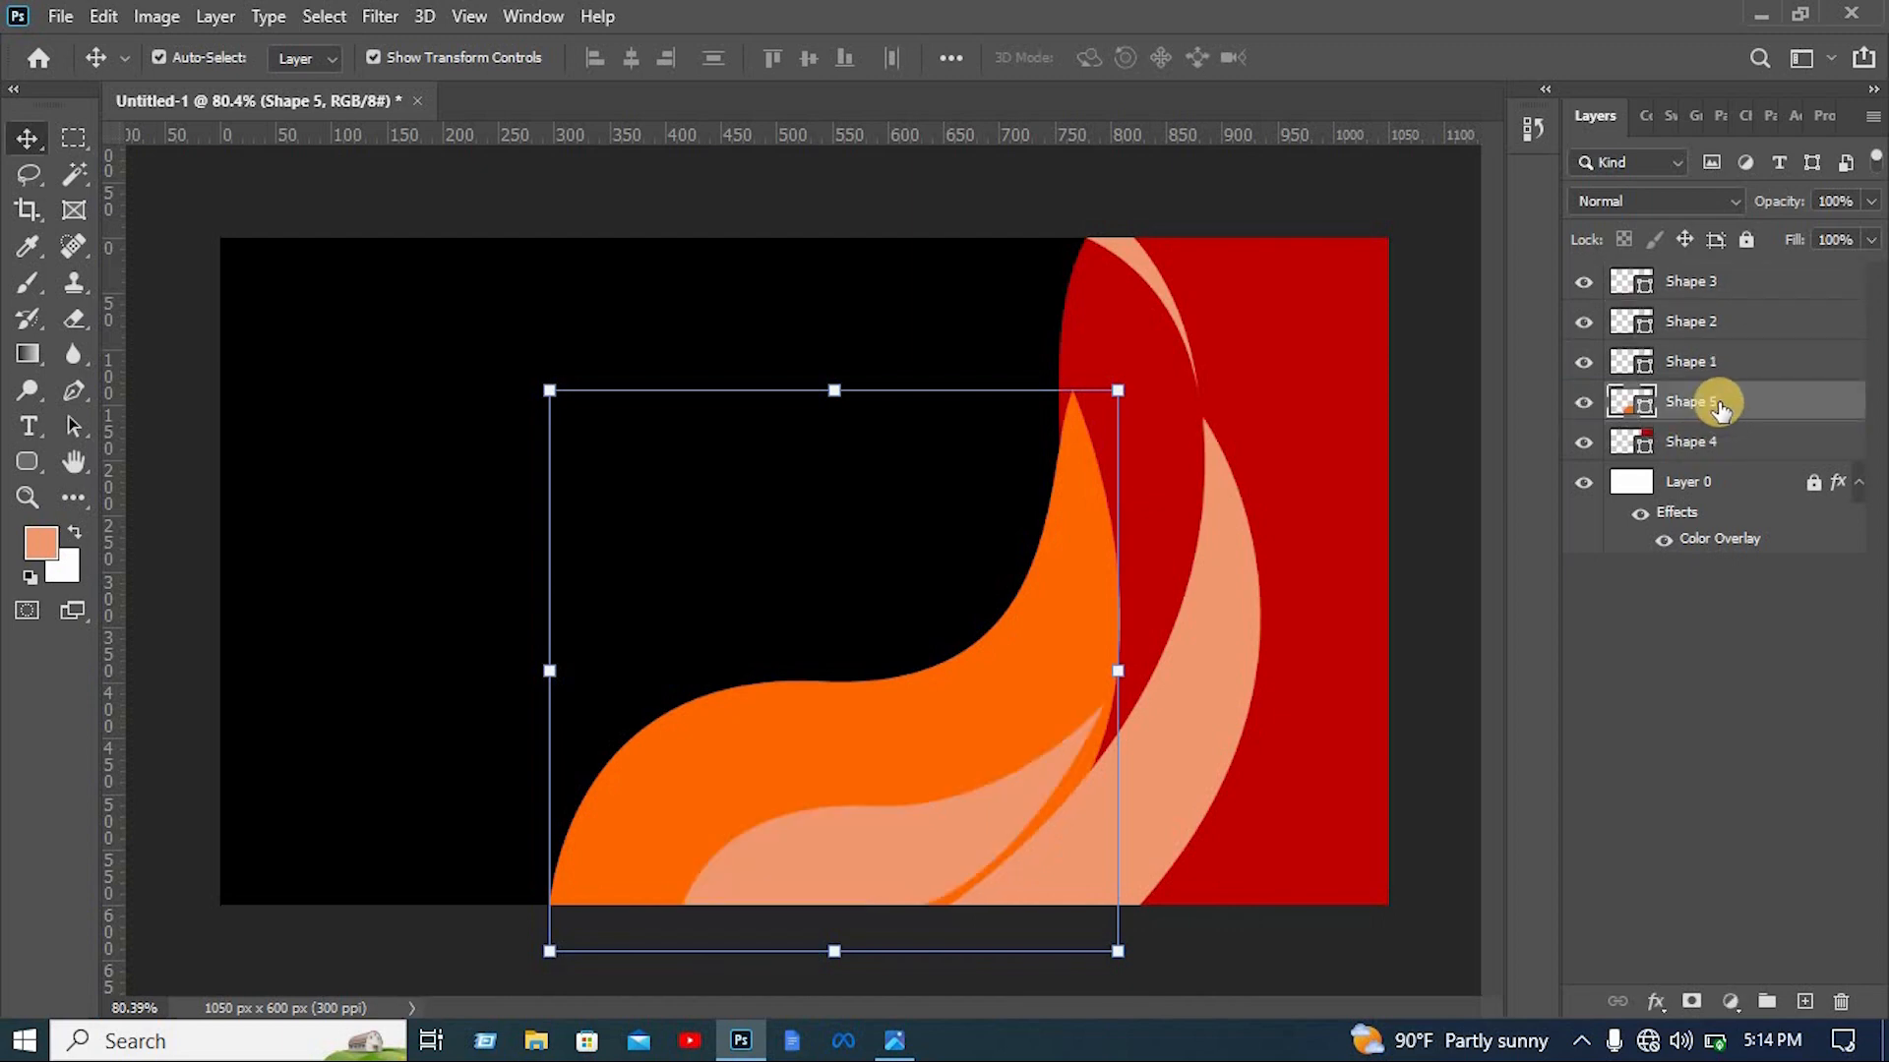
left_click(417, 710)
Draw a second closed wave shape with the Pen tool, about 451 × 546 px, inset slightly from the orange wave's outer curve
key("p")
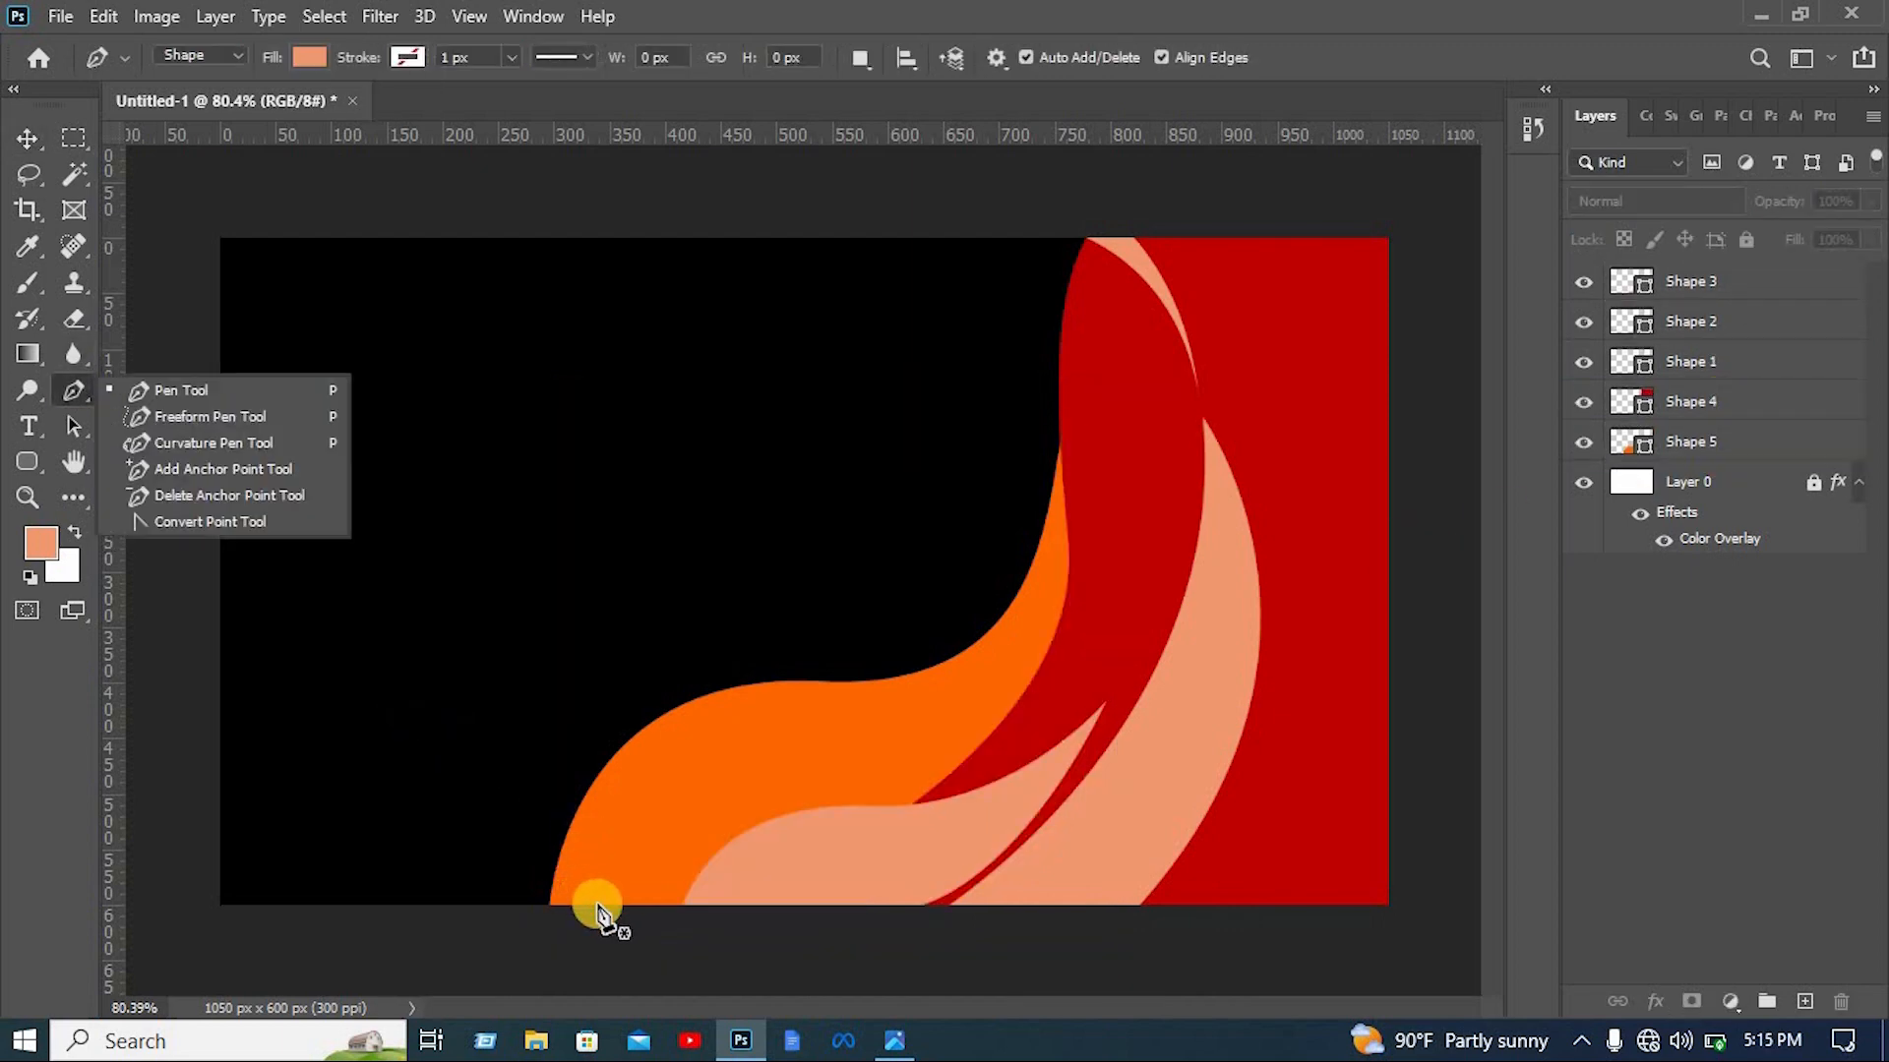
left_click(595, 919)
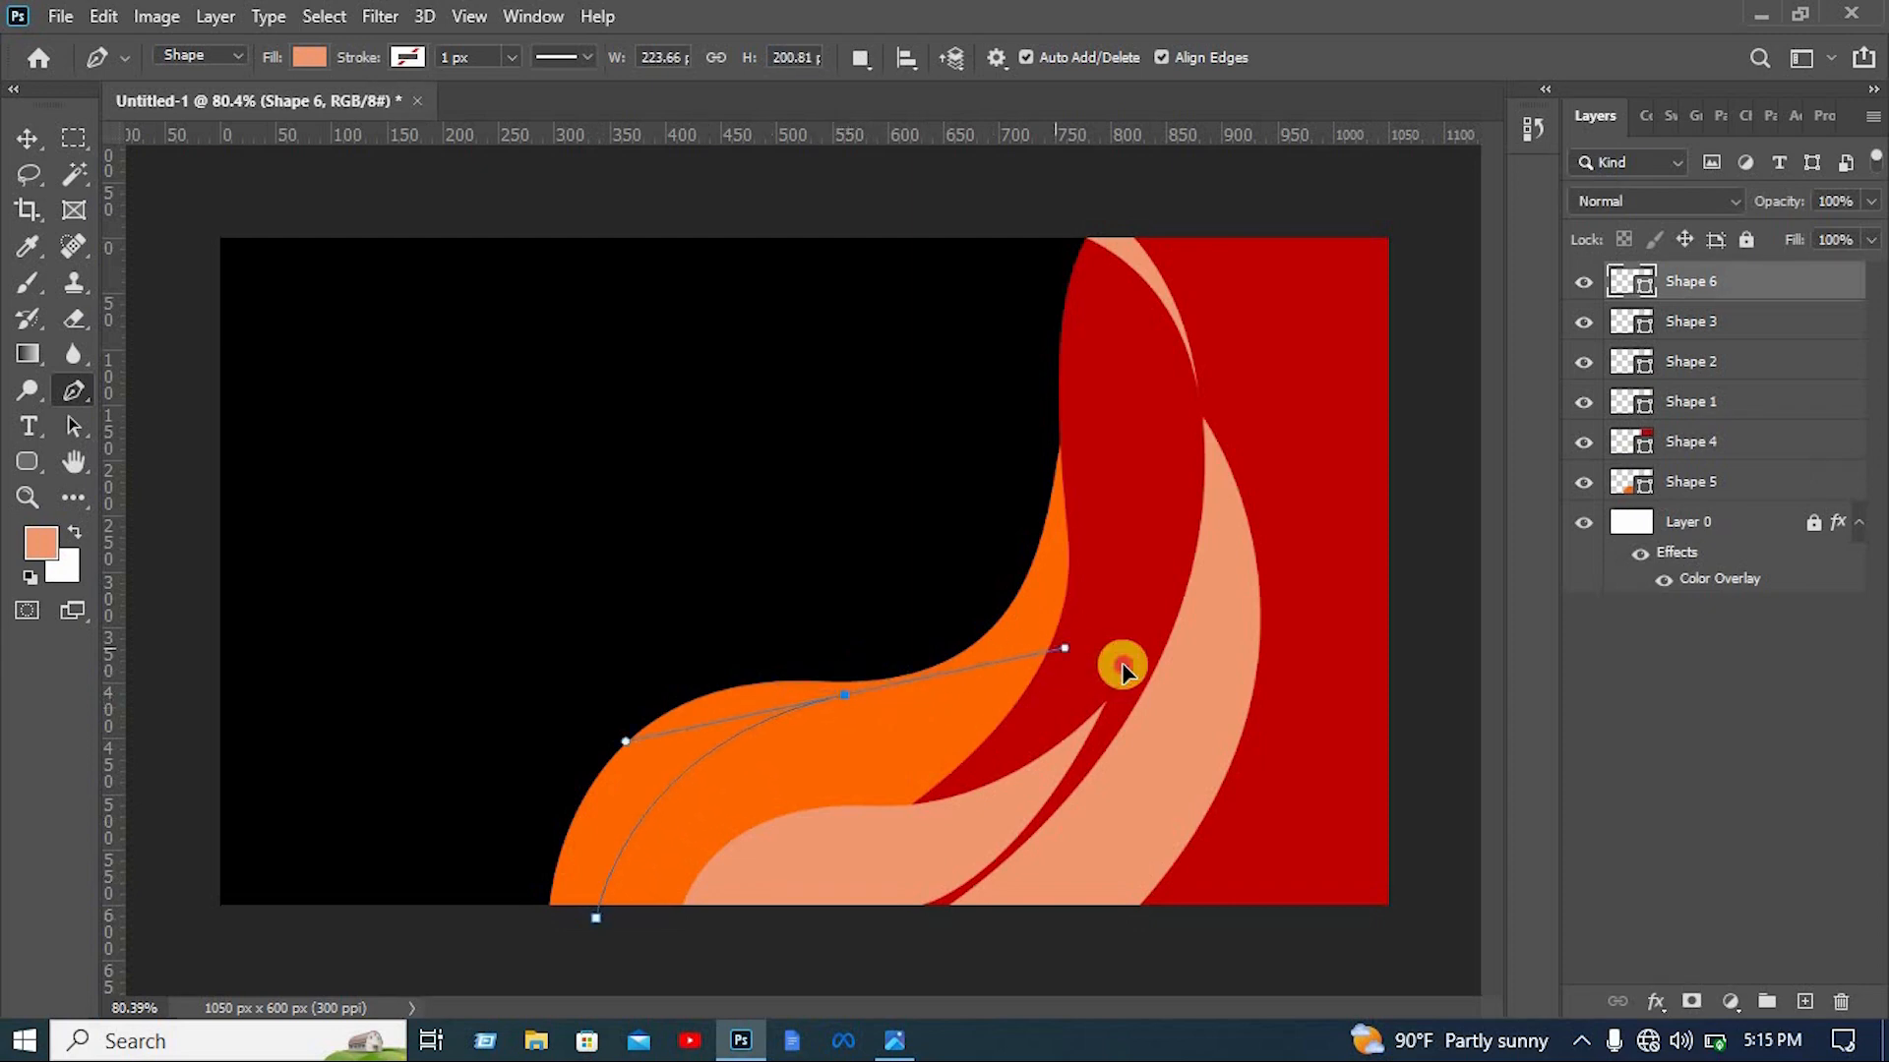
left_click_drag(1122, 663, 1132, 684)
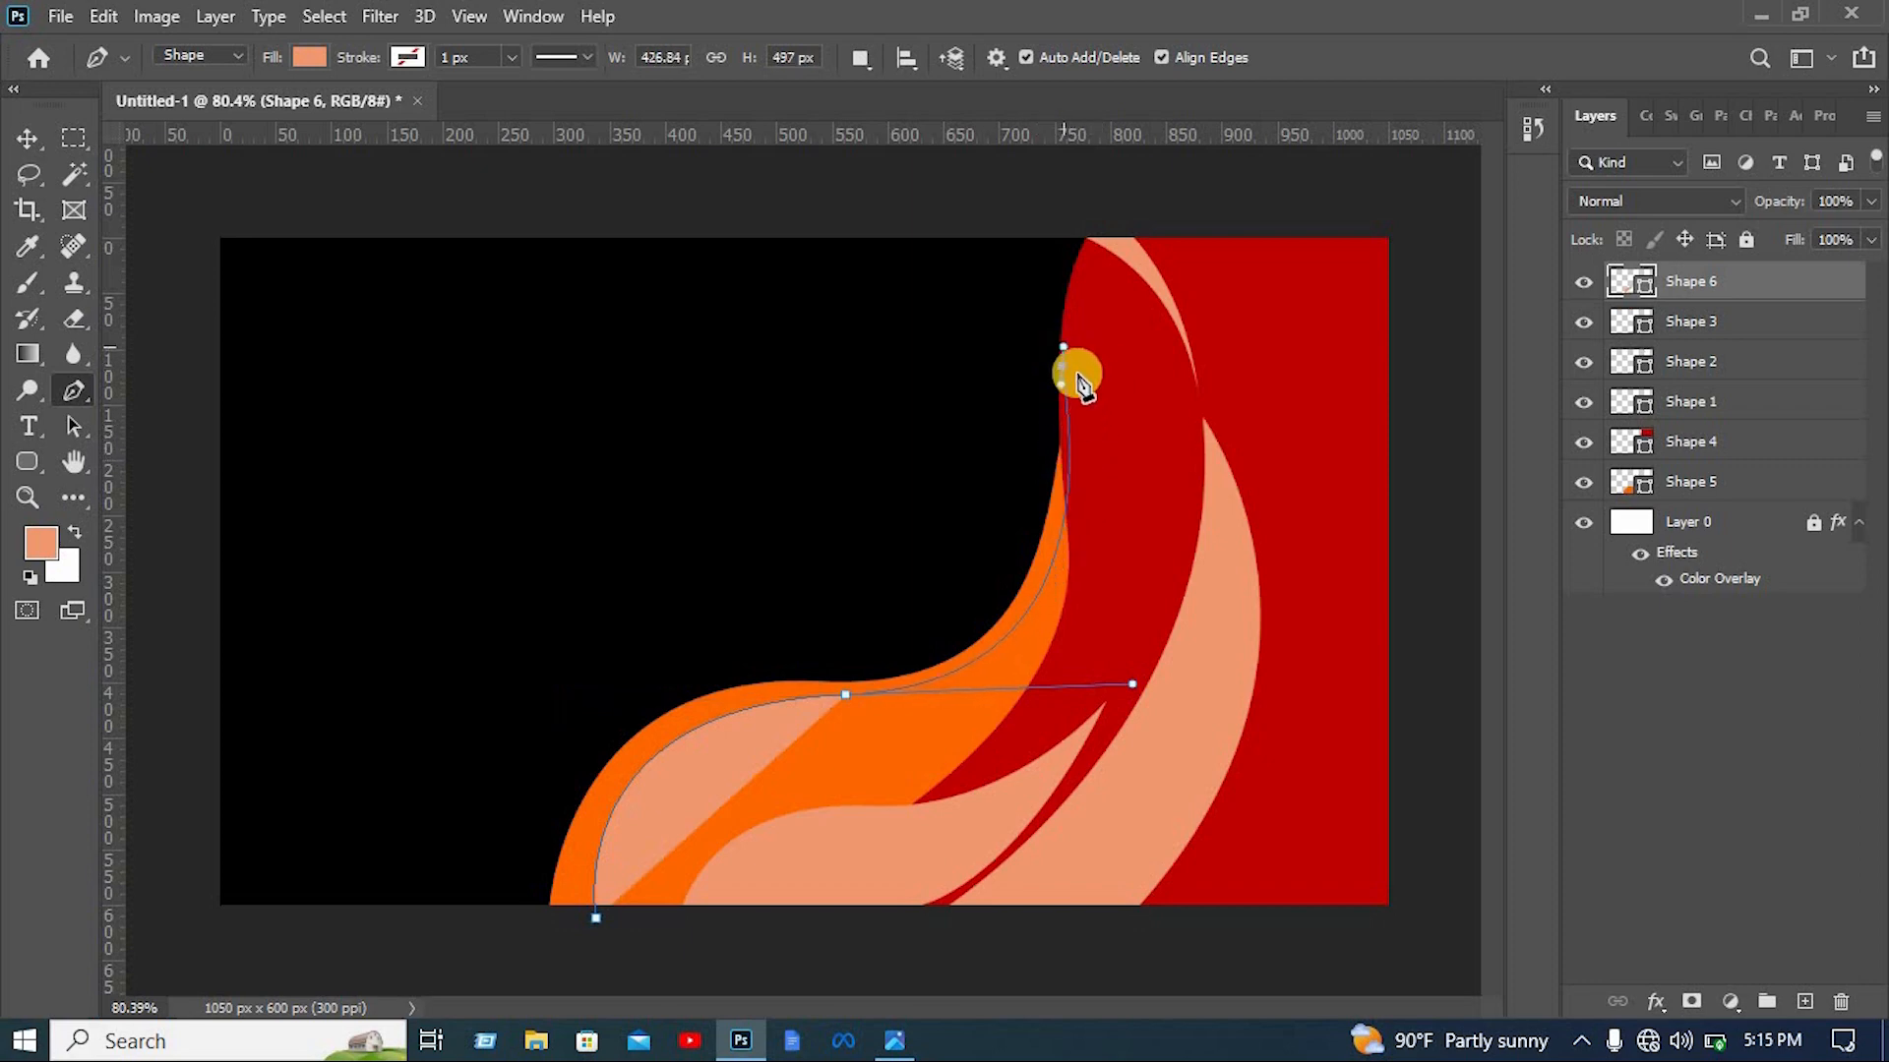
left_click(1066, 392)
left_click(1062, 368)
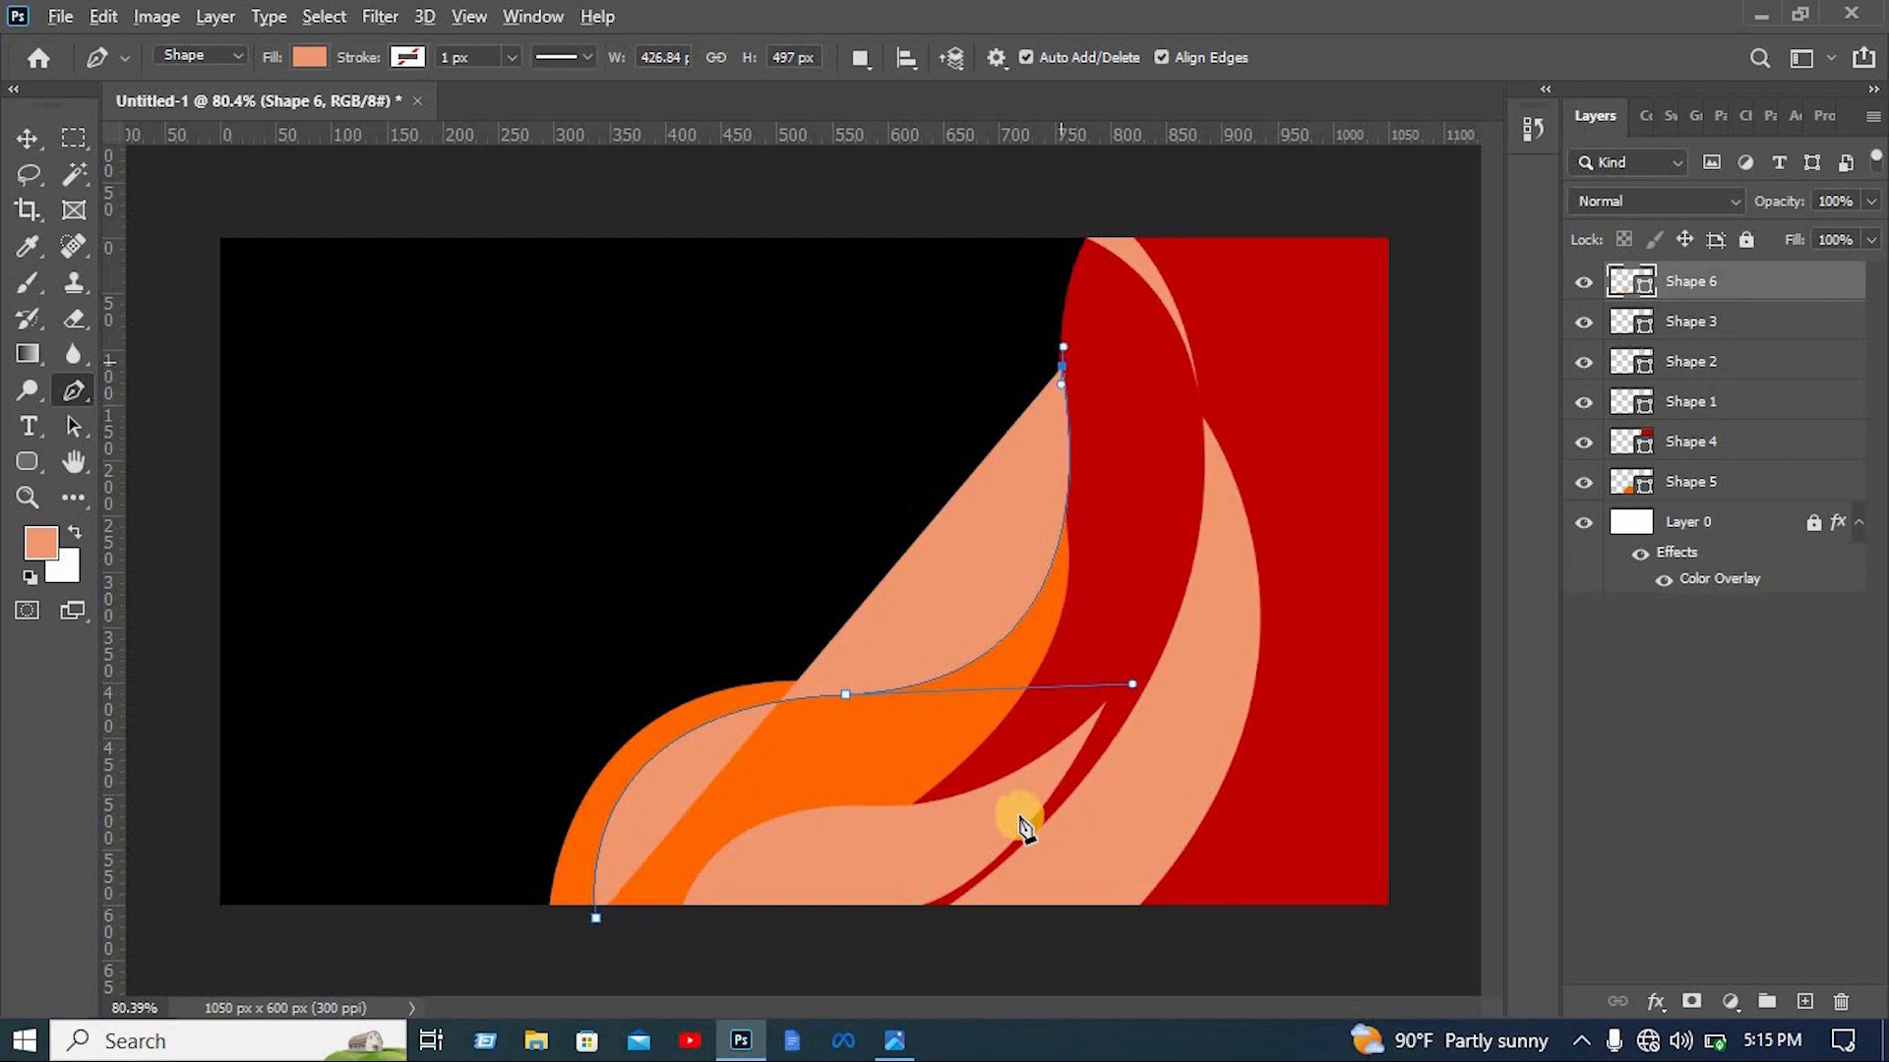
left_click_drag(809, 972, 385, 1049)
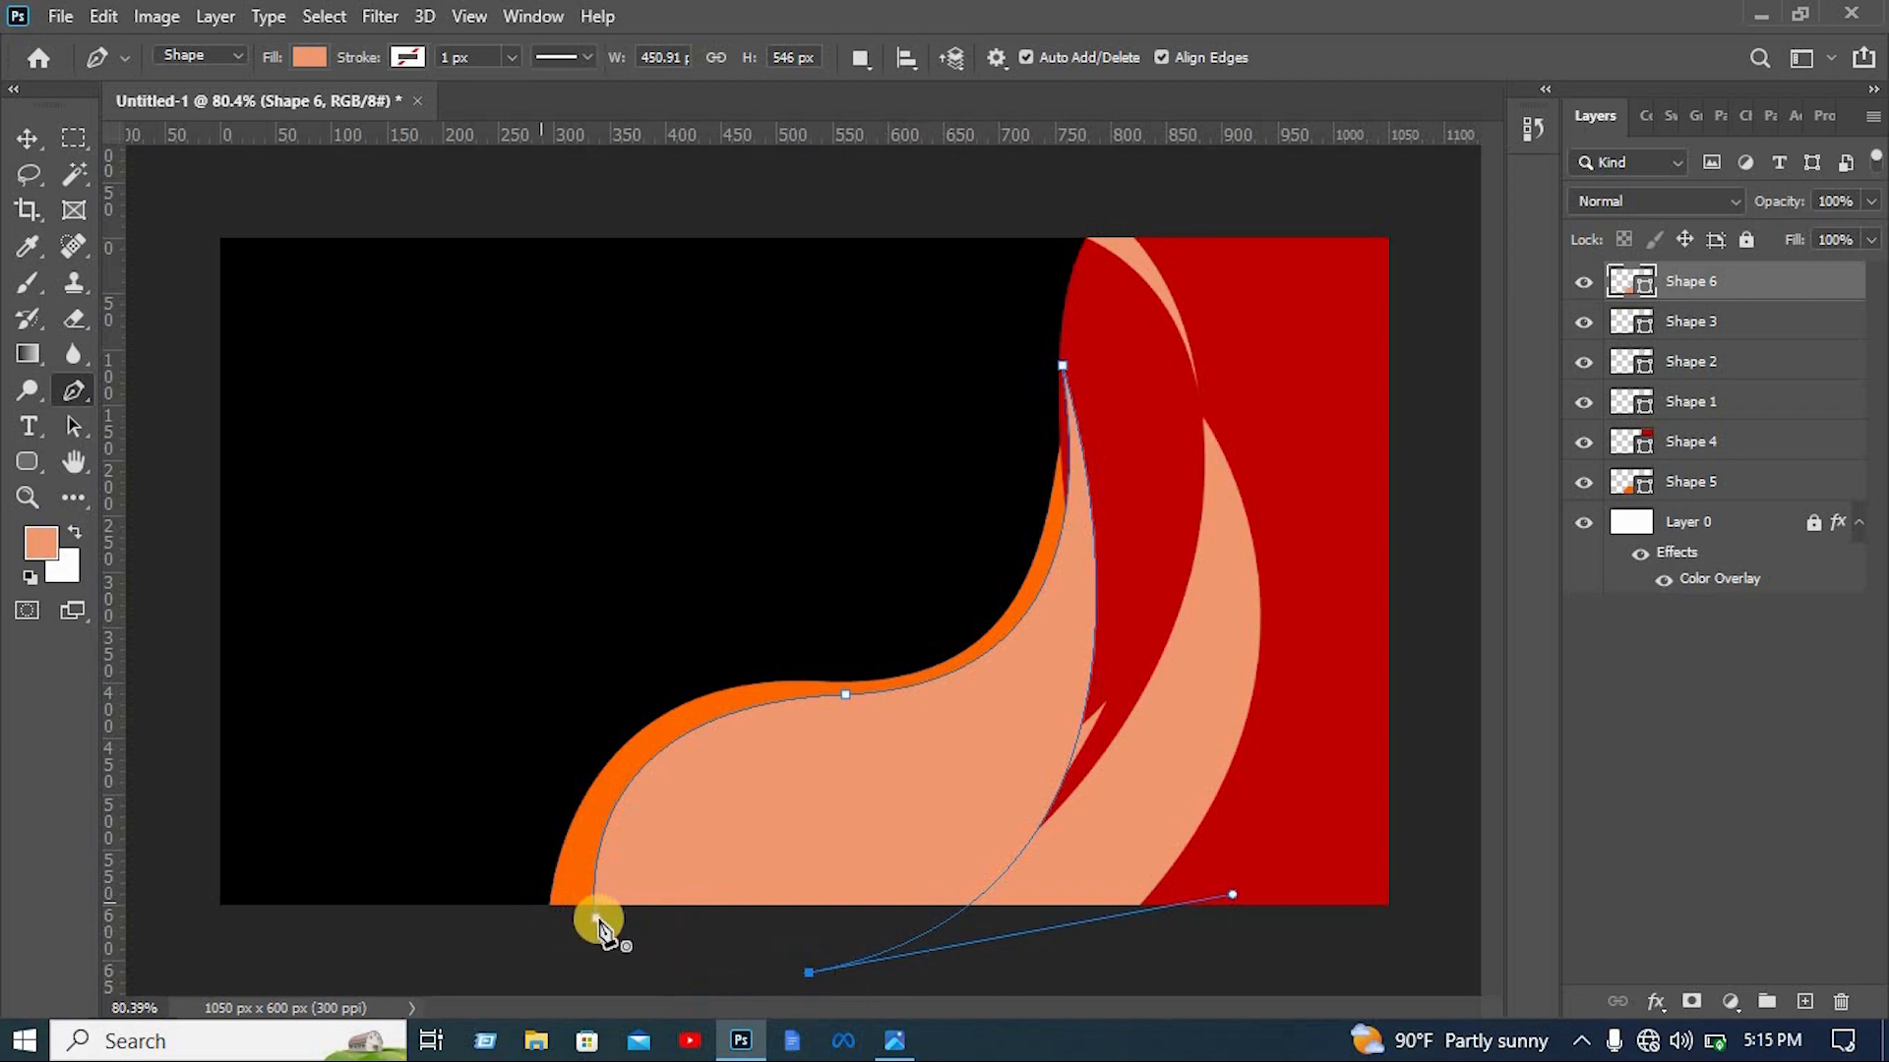
left_click_drag(597, 922, 603, 870)
Fill the inset wave shape with bright red and move its layer between Shape 4 and Shape 5
left_click(298, 55)
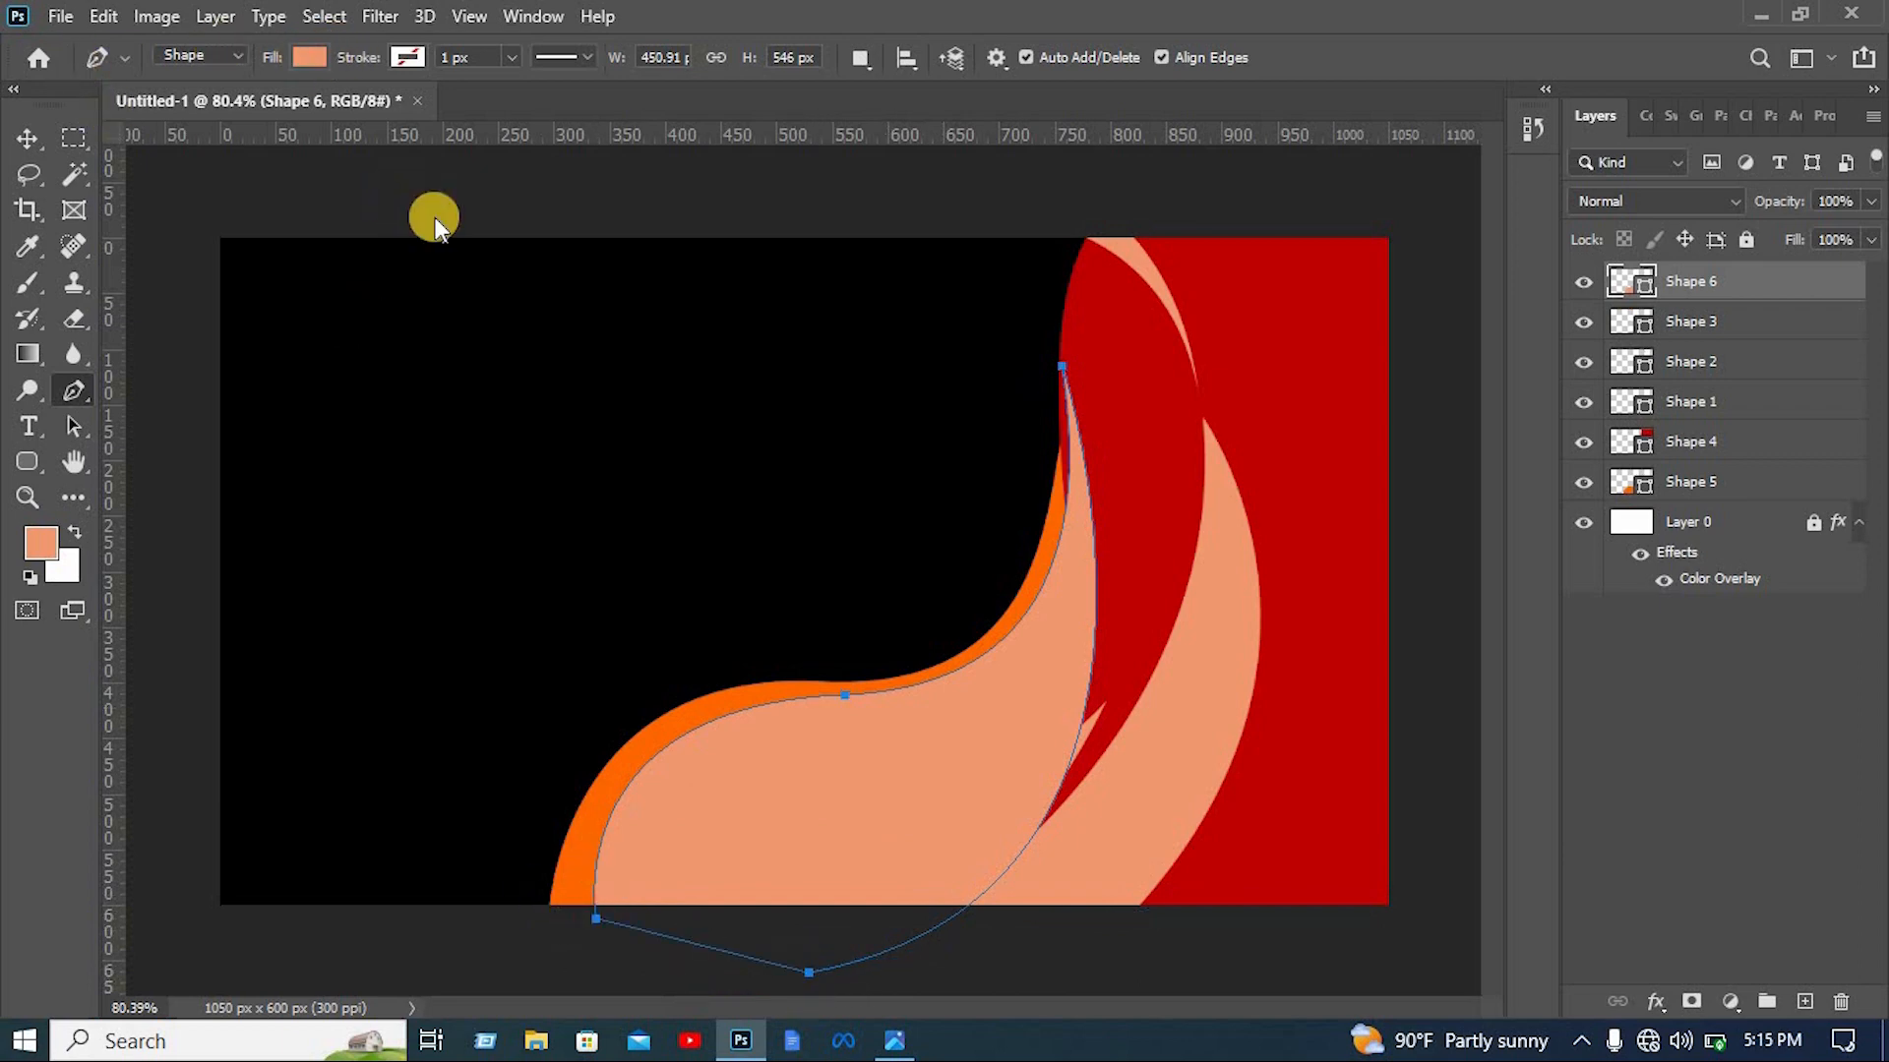
left_click(384, 204)
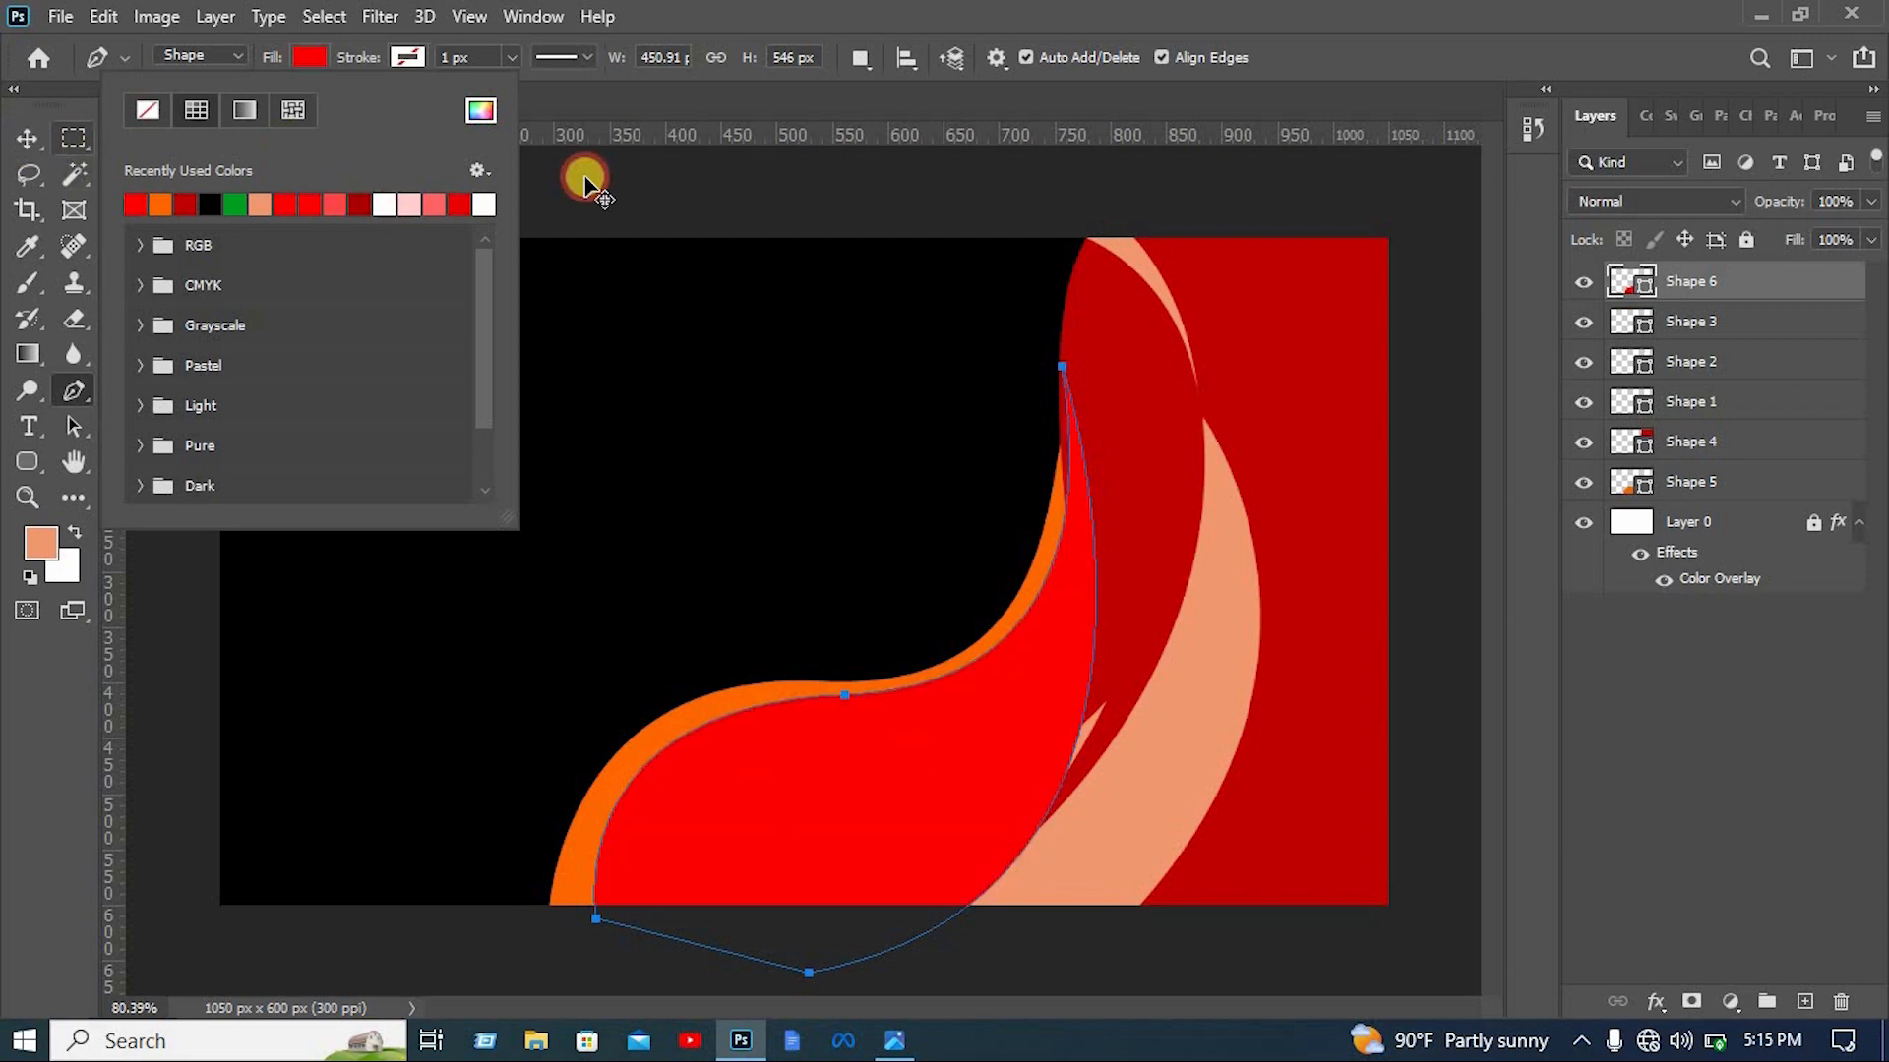
key("v")
left_click_drag(1730, 483, 1843, 489)
left_click(1398, 551)
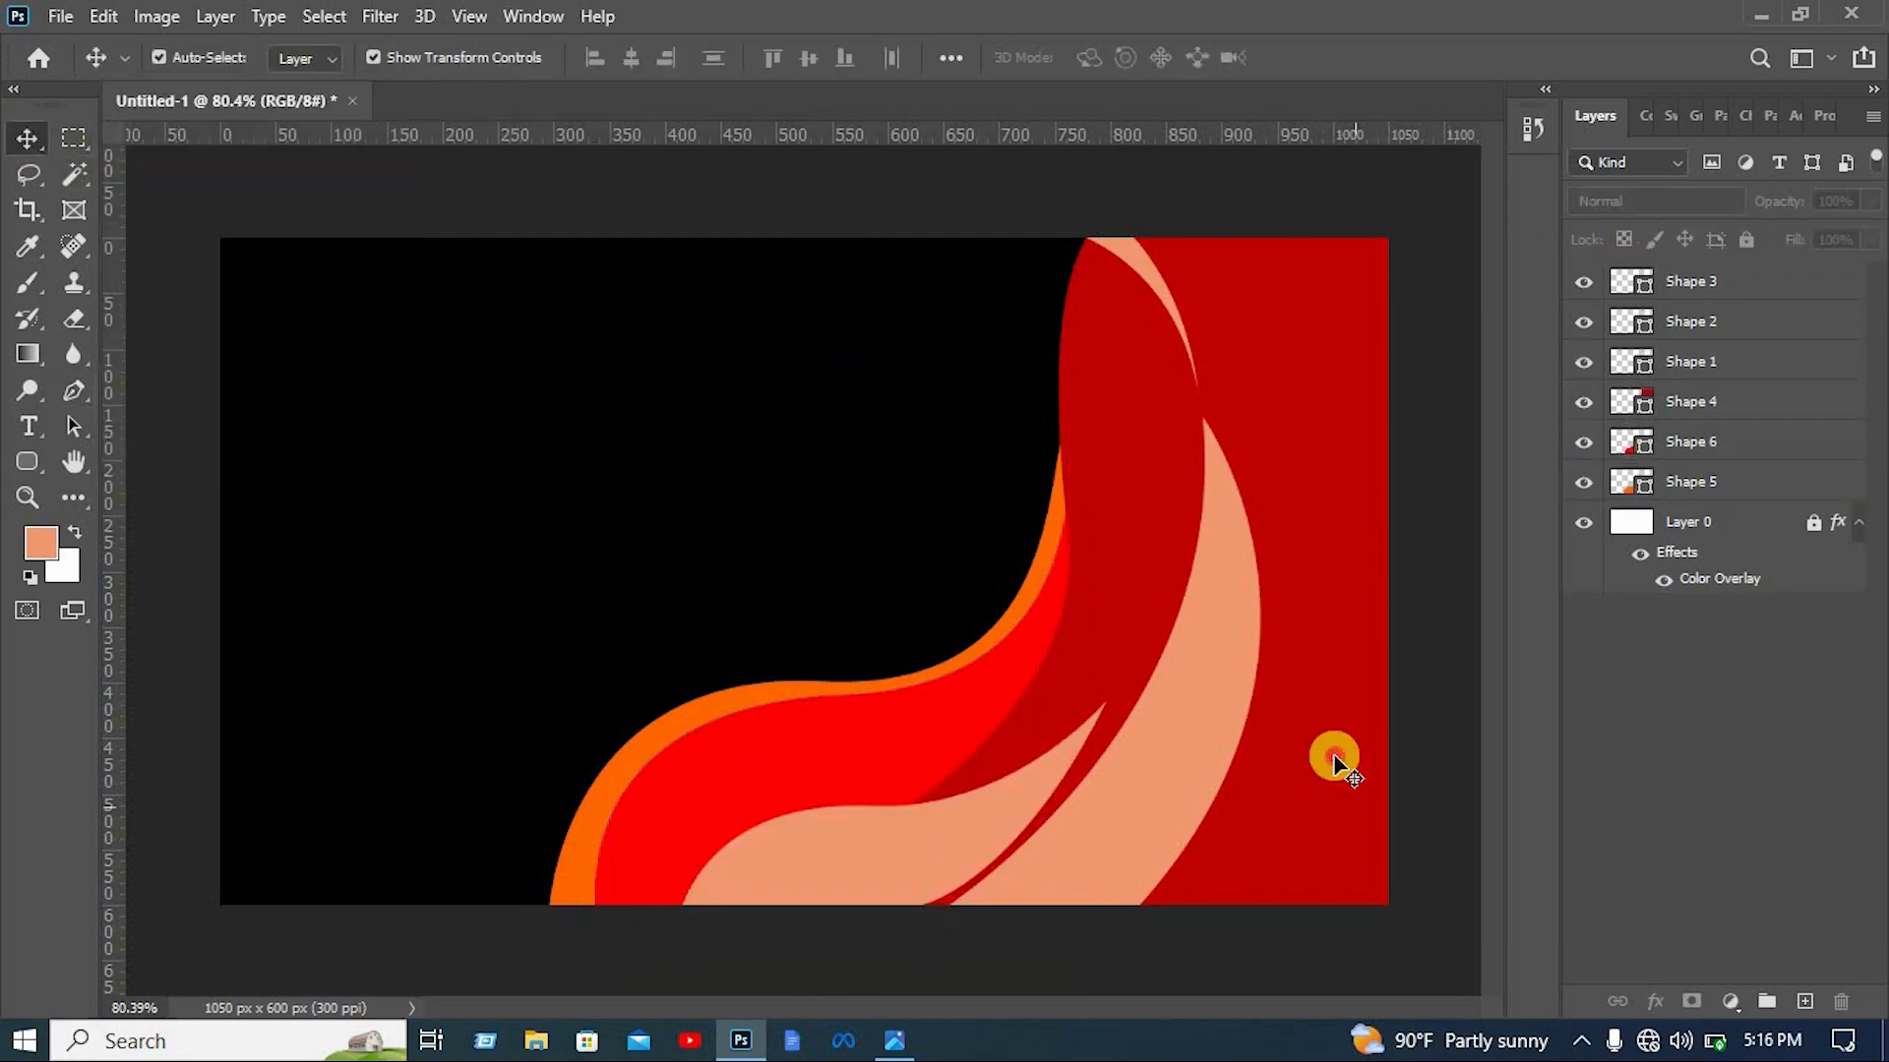
Change the fill of the large right-side shape (Shape 4) to dark navy blue, 07005d
left_click(1623, 403)
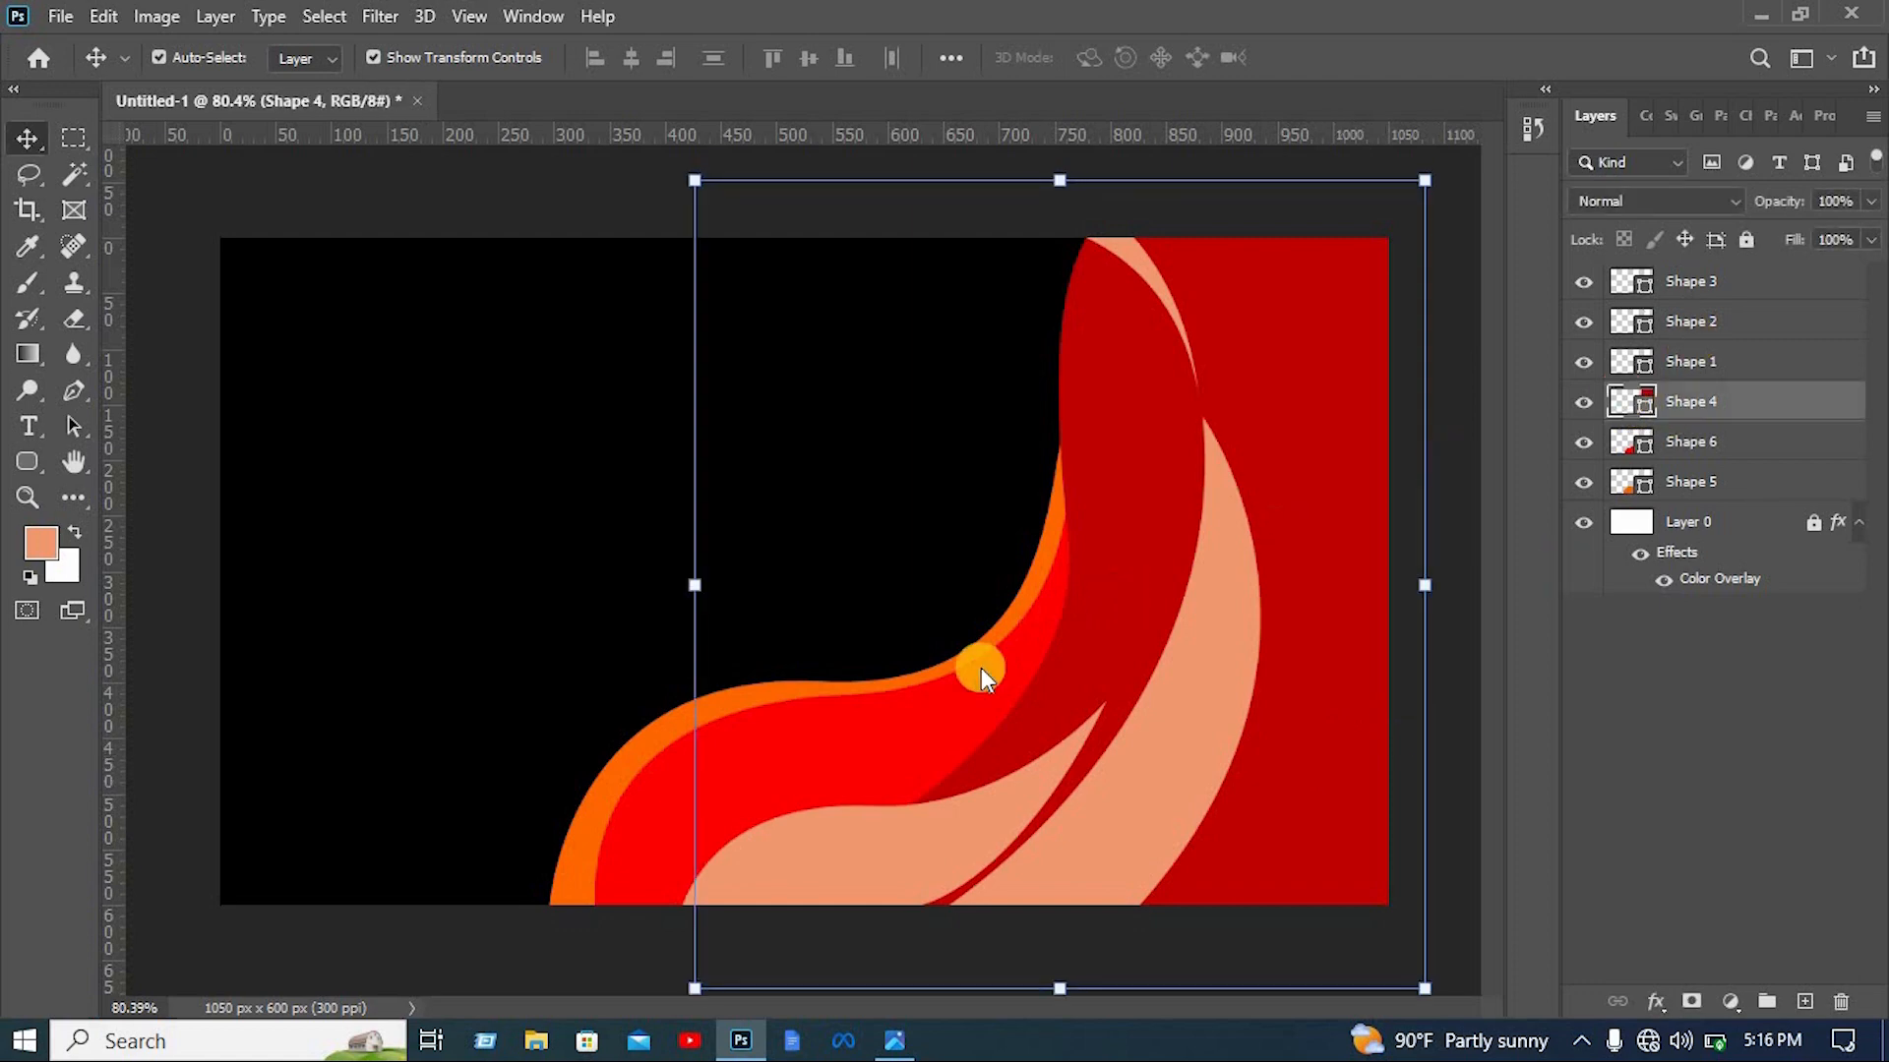
left_click(905, 652)
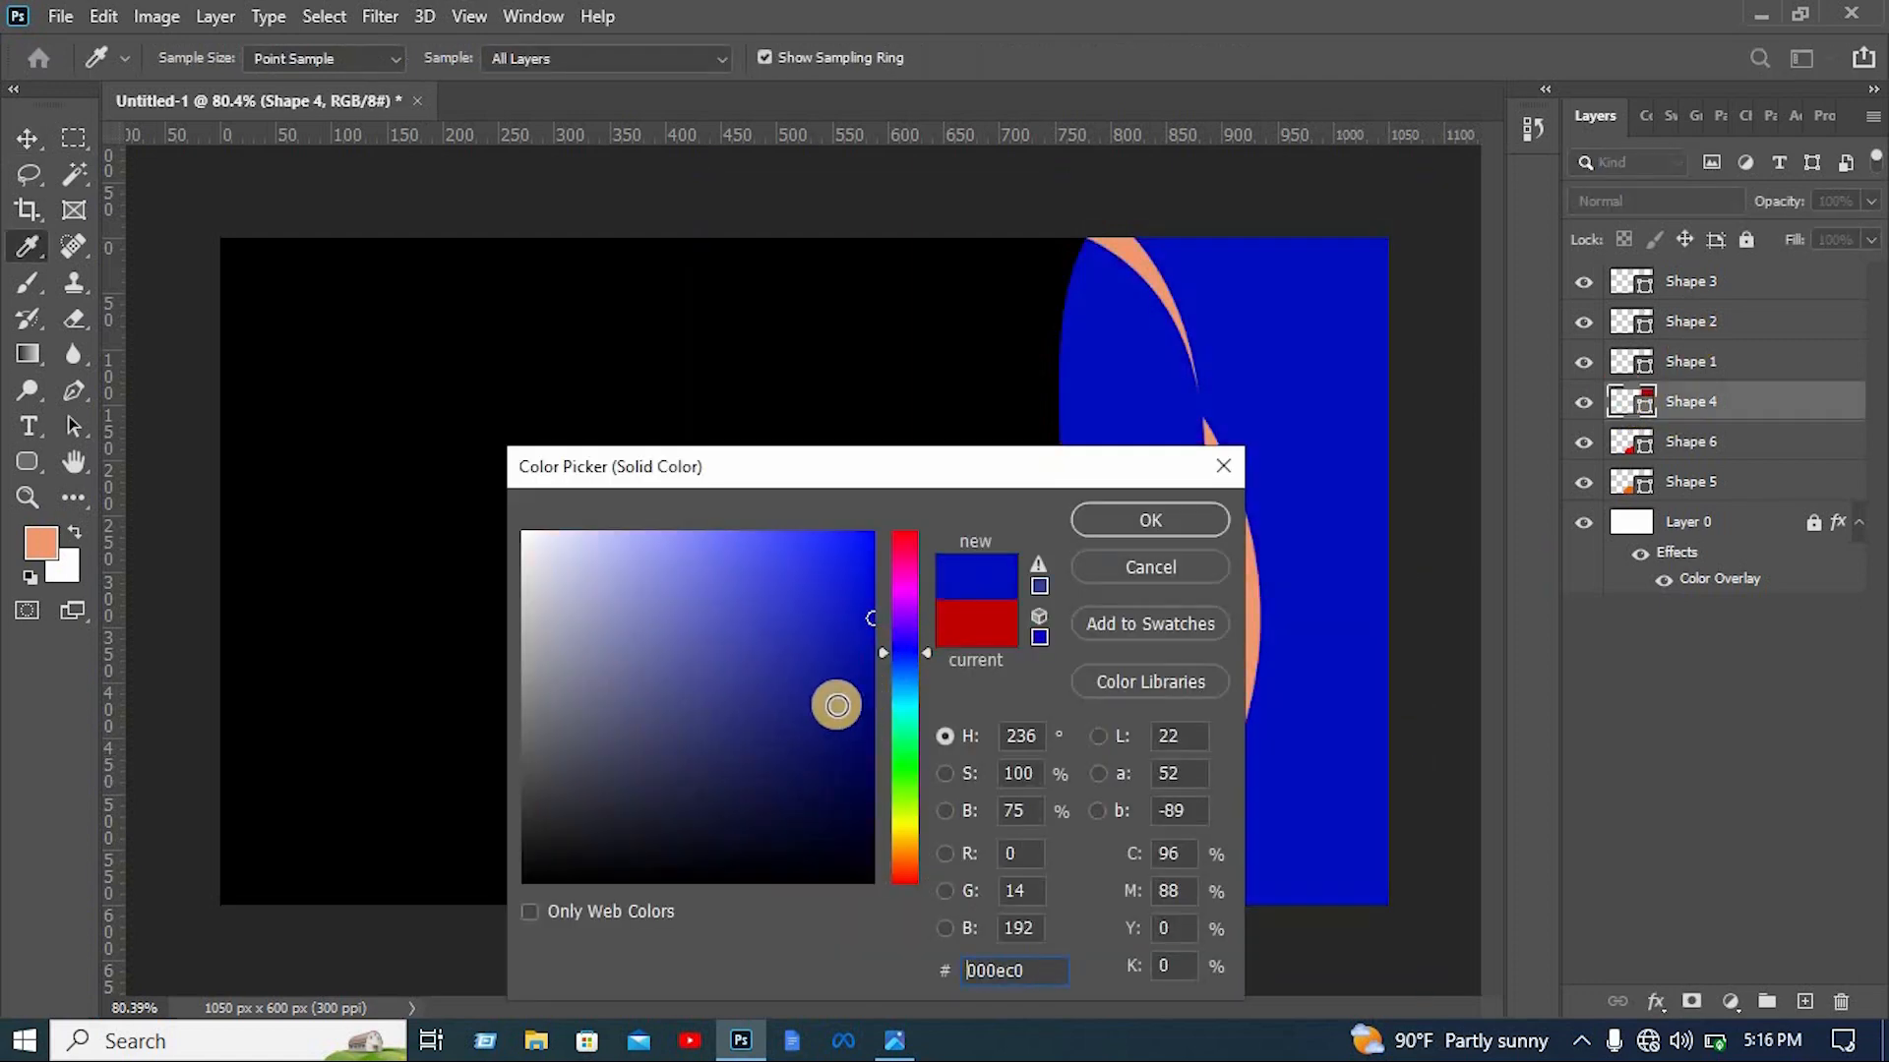
left_click_drag(837, 705, 950, 759)
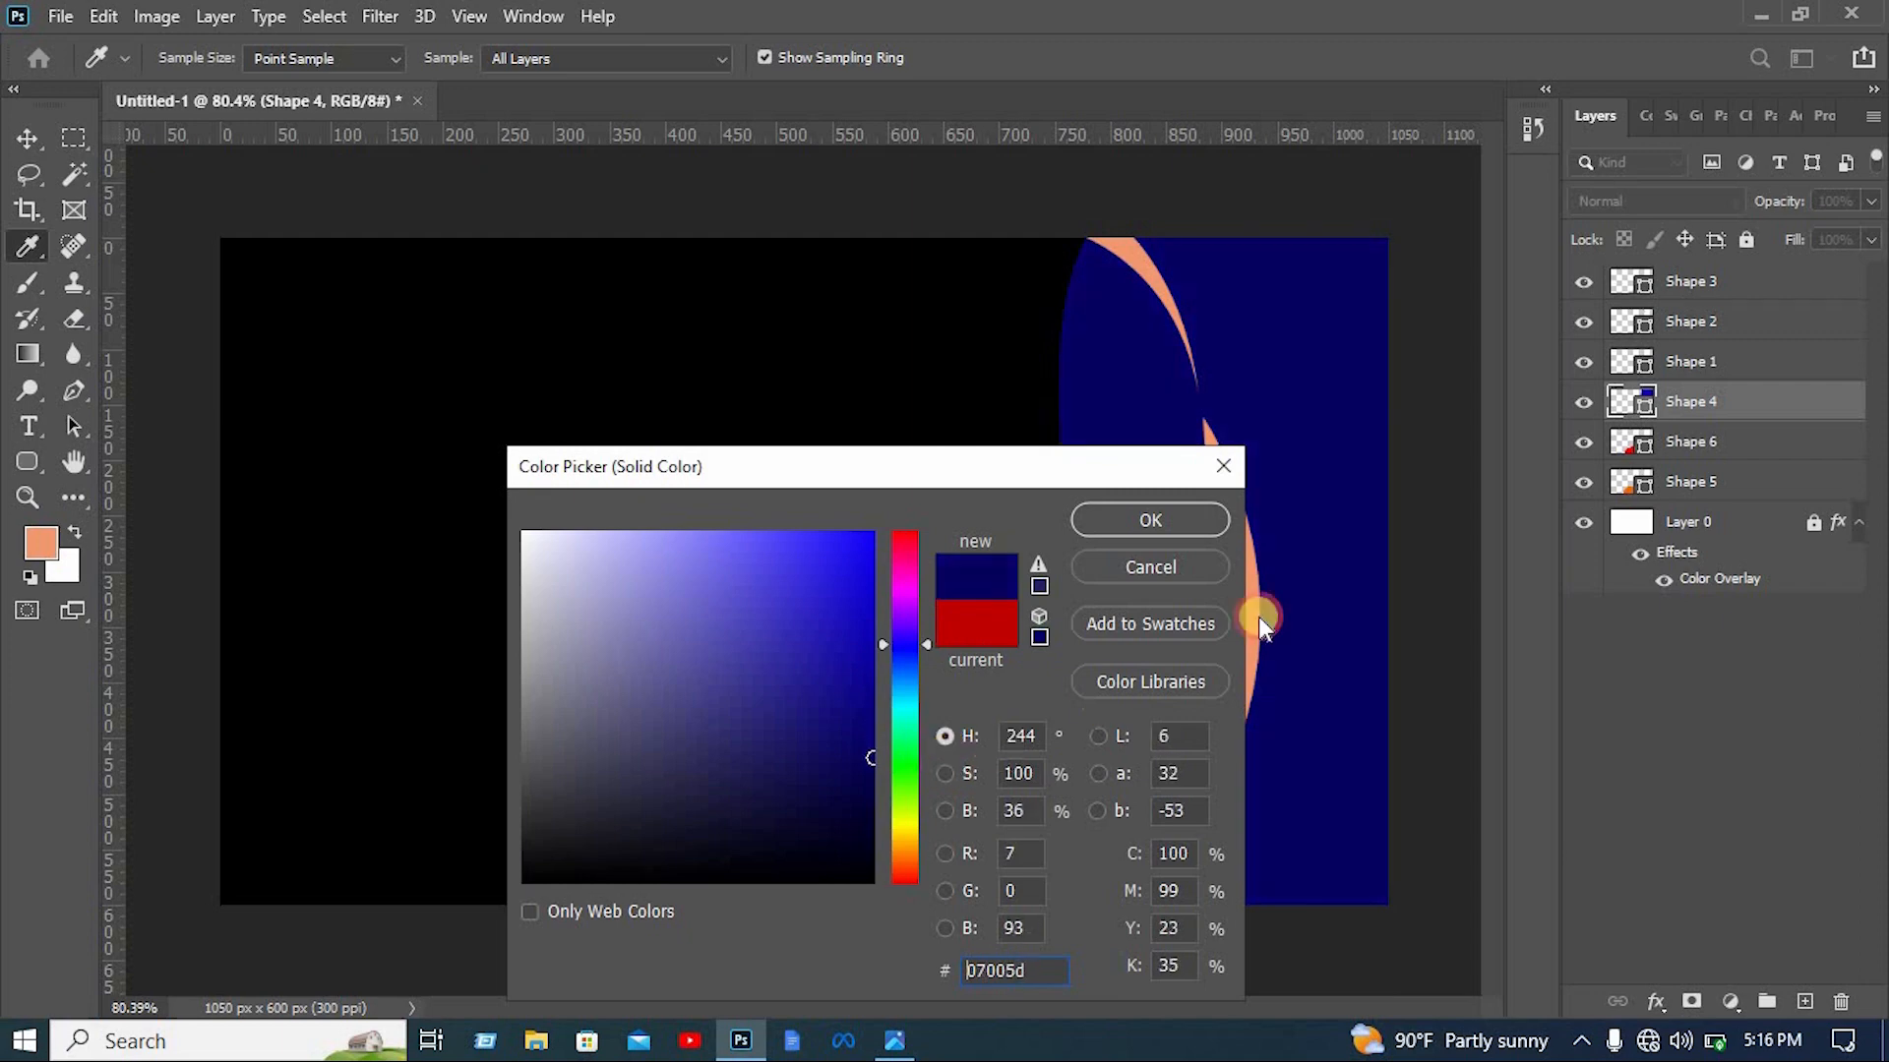
left_click(1182, 520)
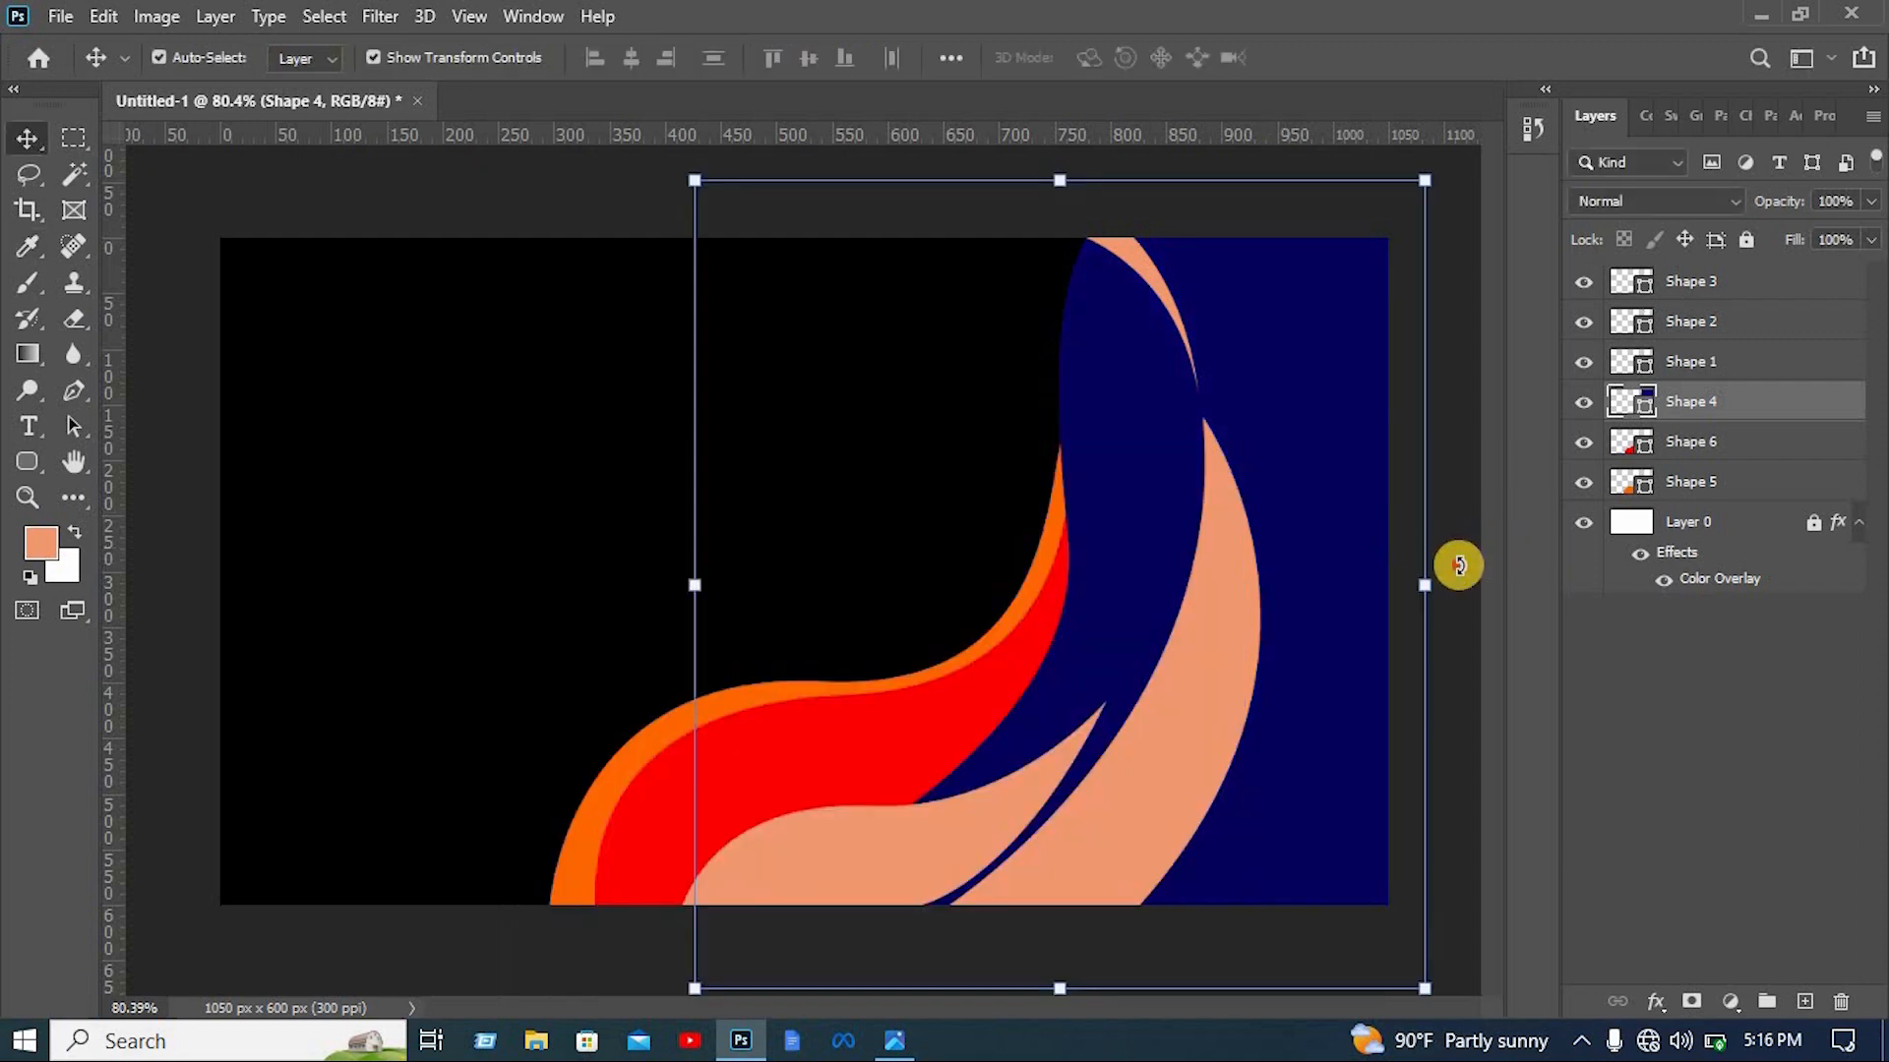
left_click(1455, 561)
Apply a Gradient Overlay to the crescent's layer (Shape 1) using the Blue_20 preset from the Blues group
right_click(1697, 362)
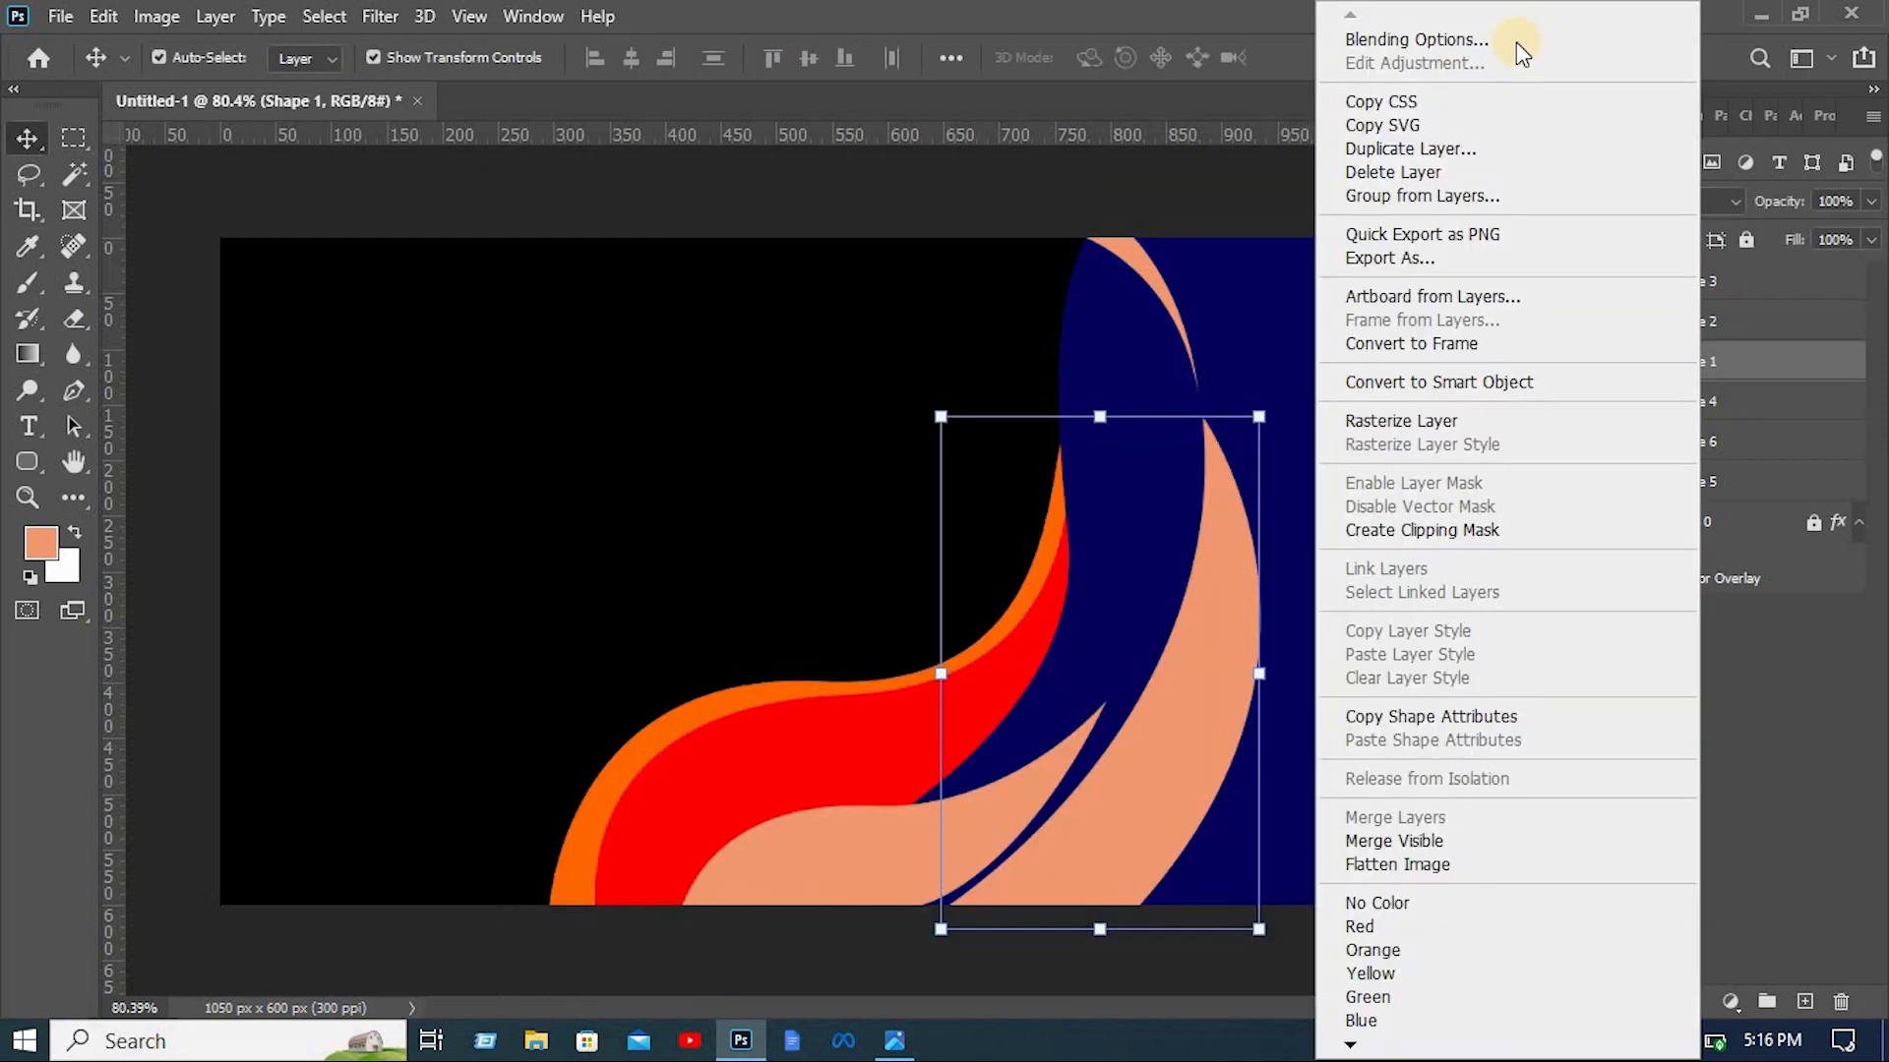
left_click(1474, 190)
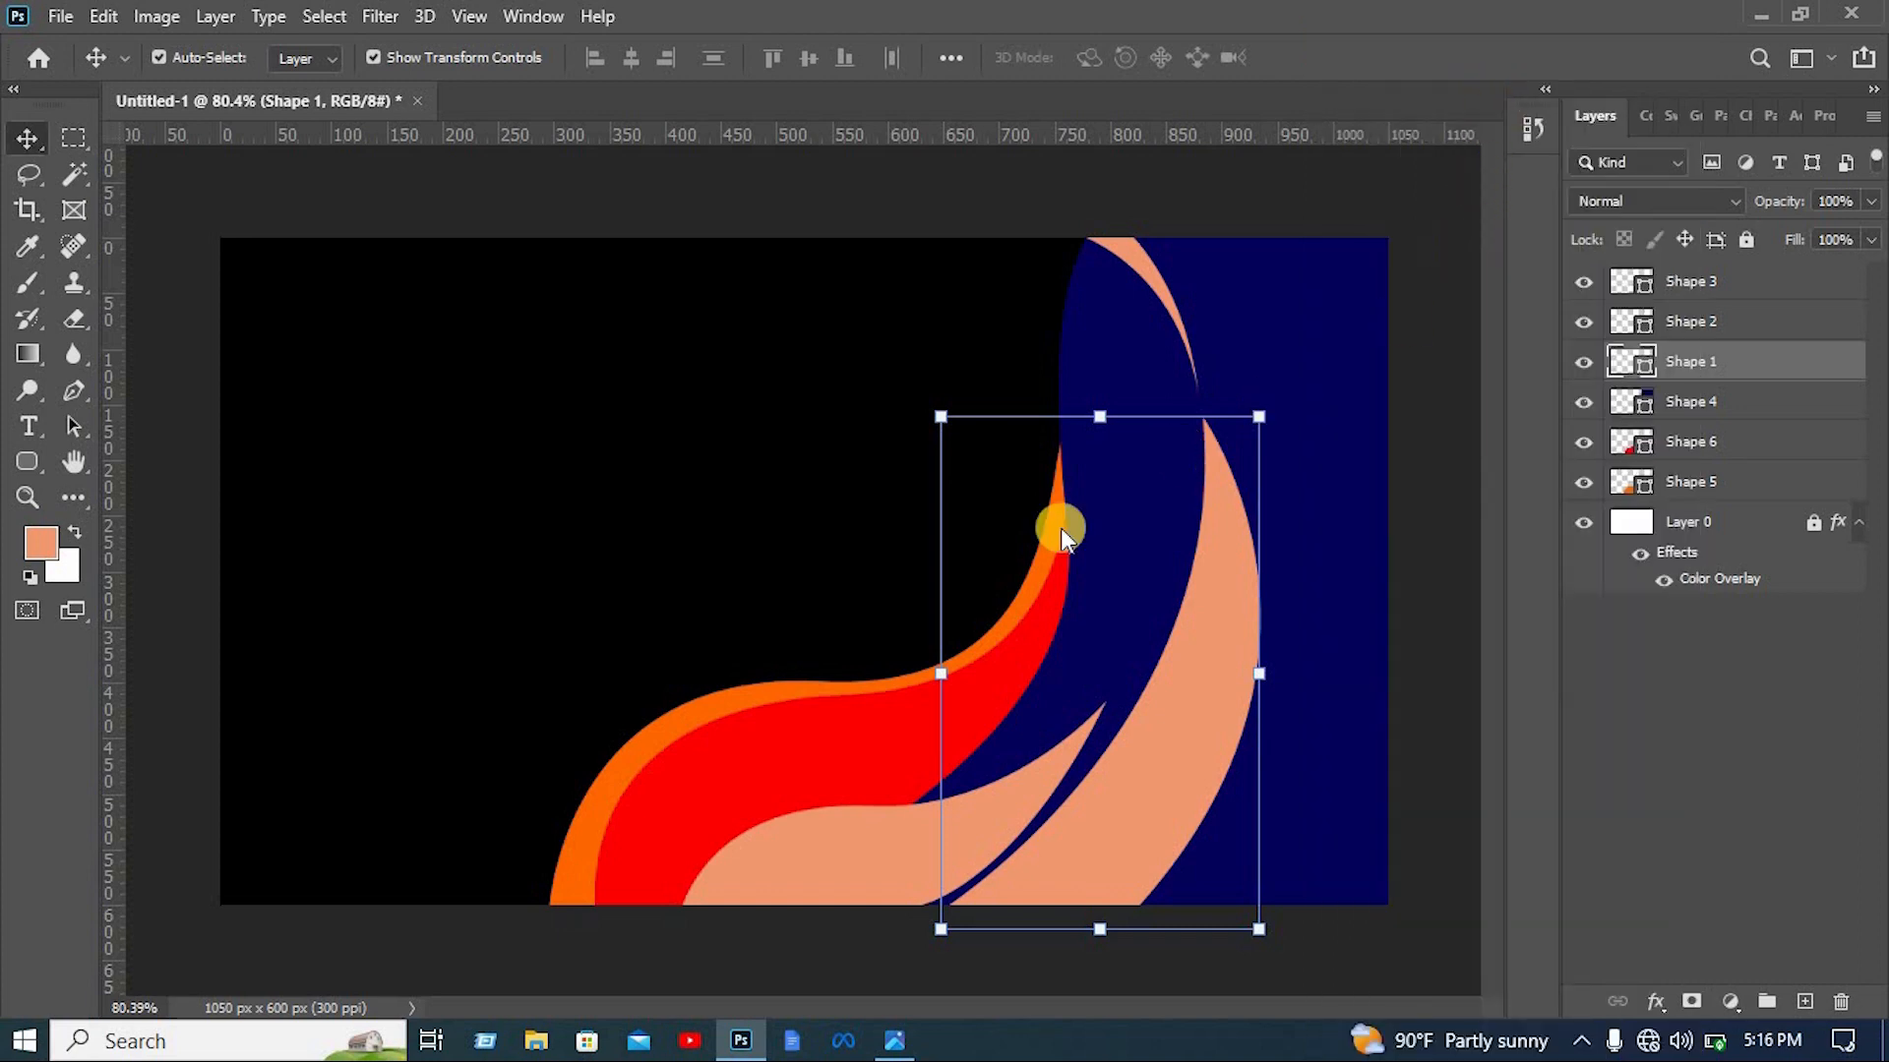
left_click(753, 688)
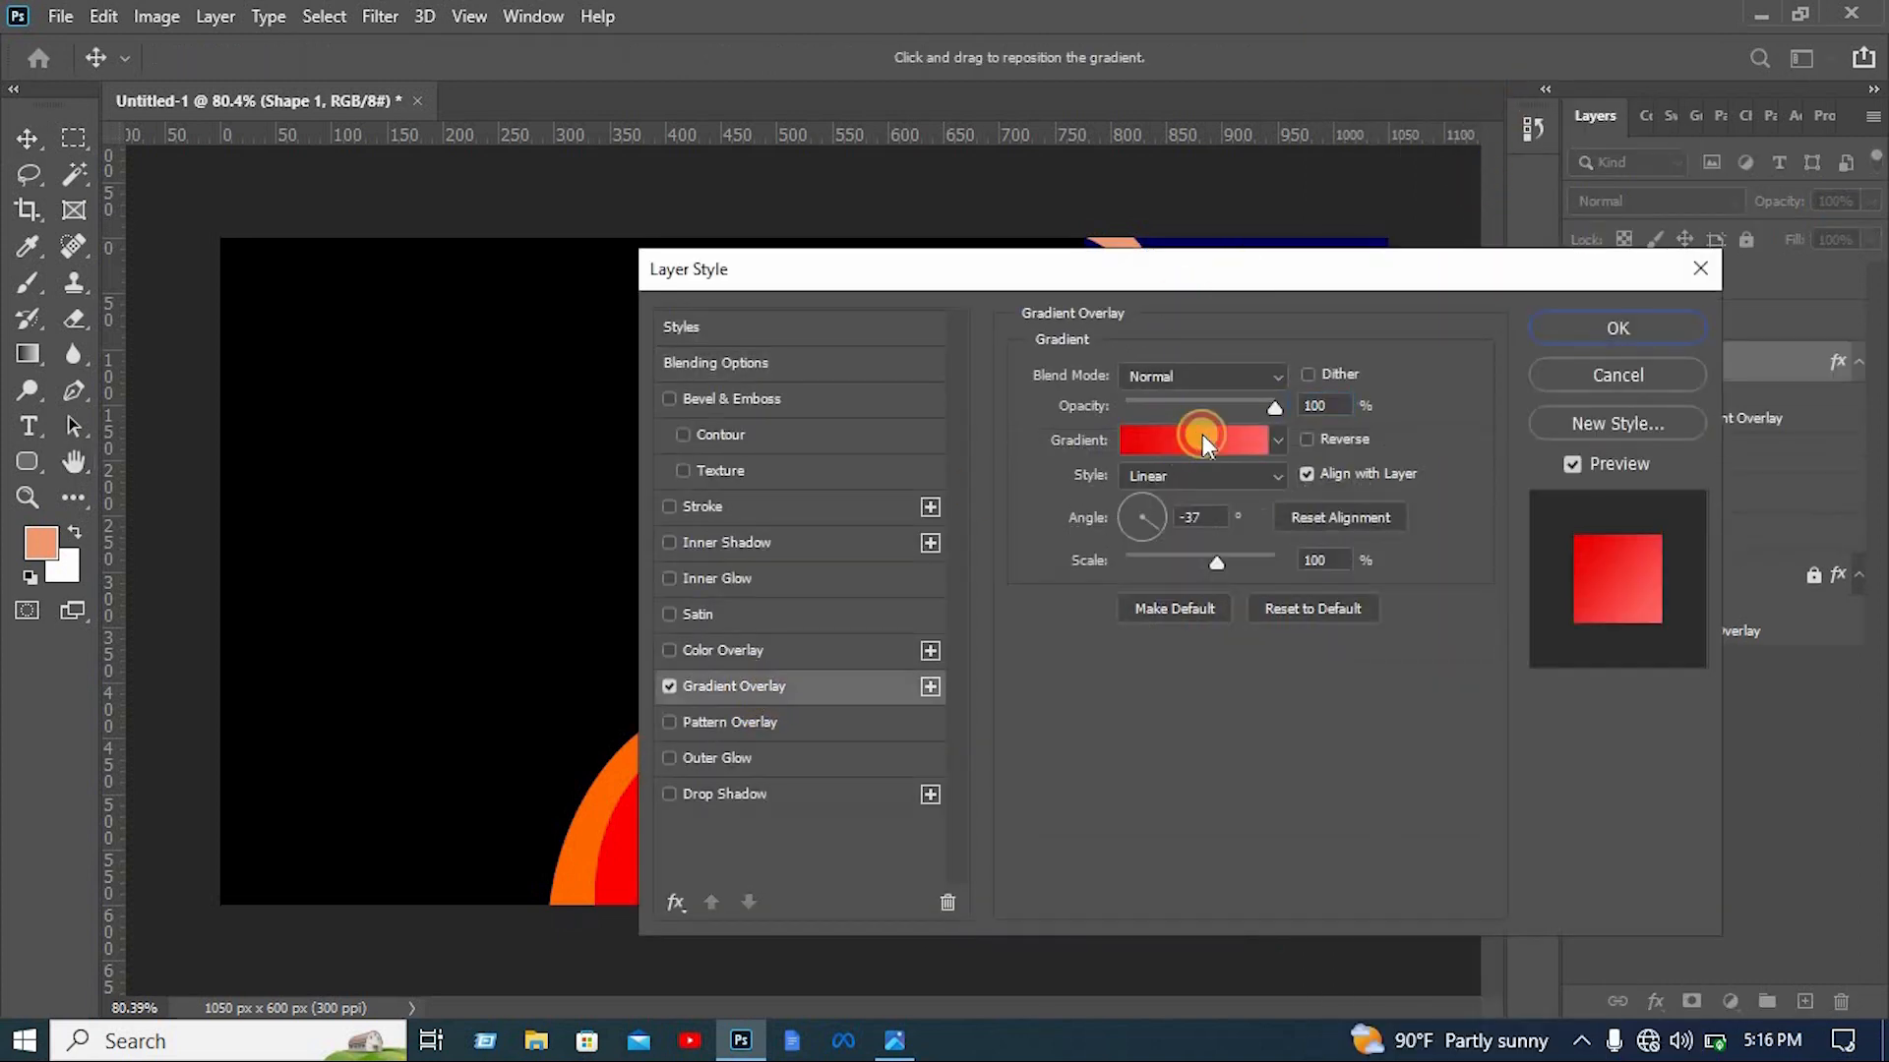
left_click(350, 360)
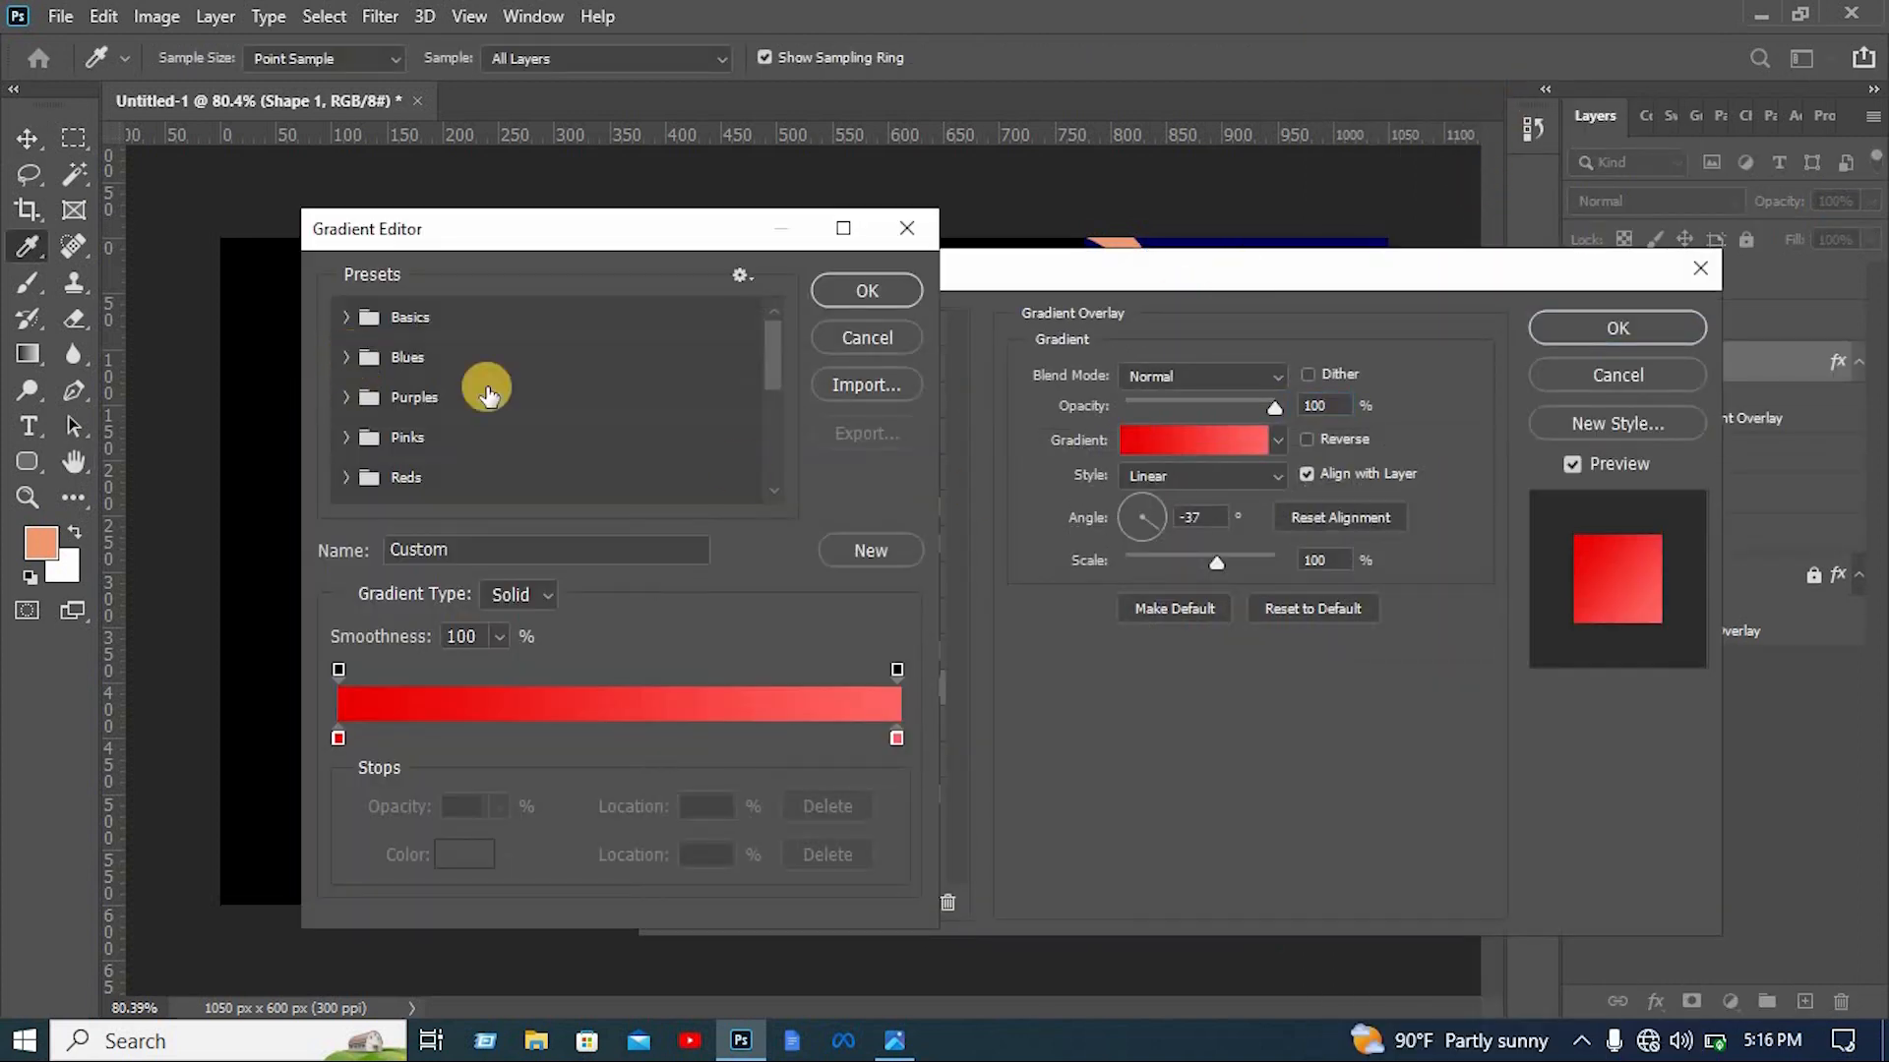
scroll(435, 457, "down", 1)
left_click(427, 438)
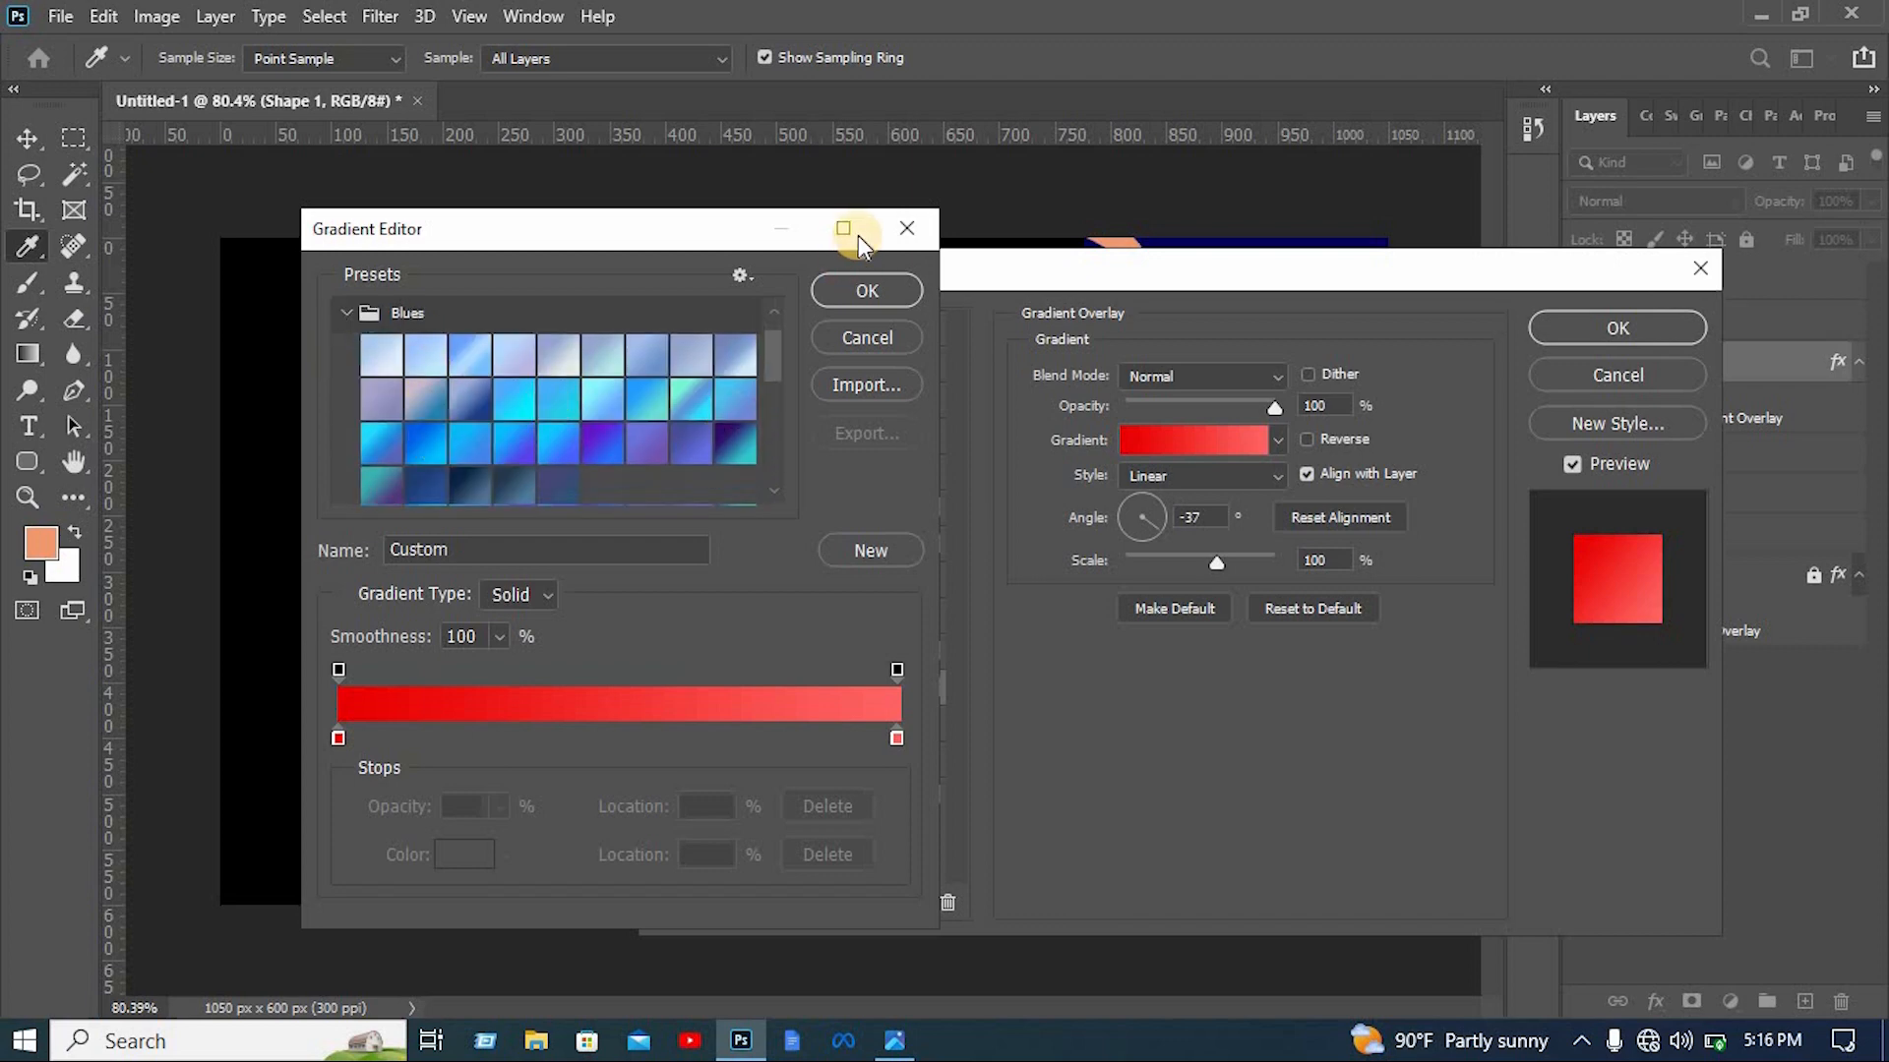
left_click_drag(679, 236, 615, 278)
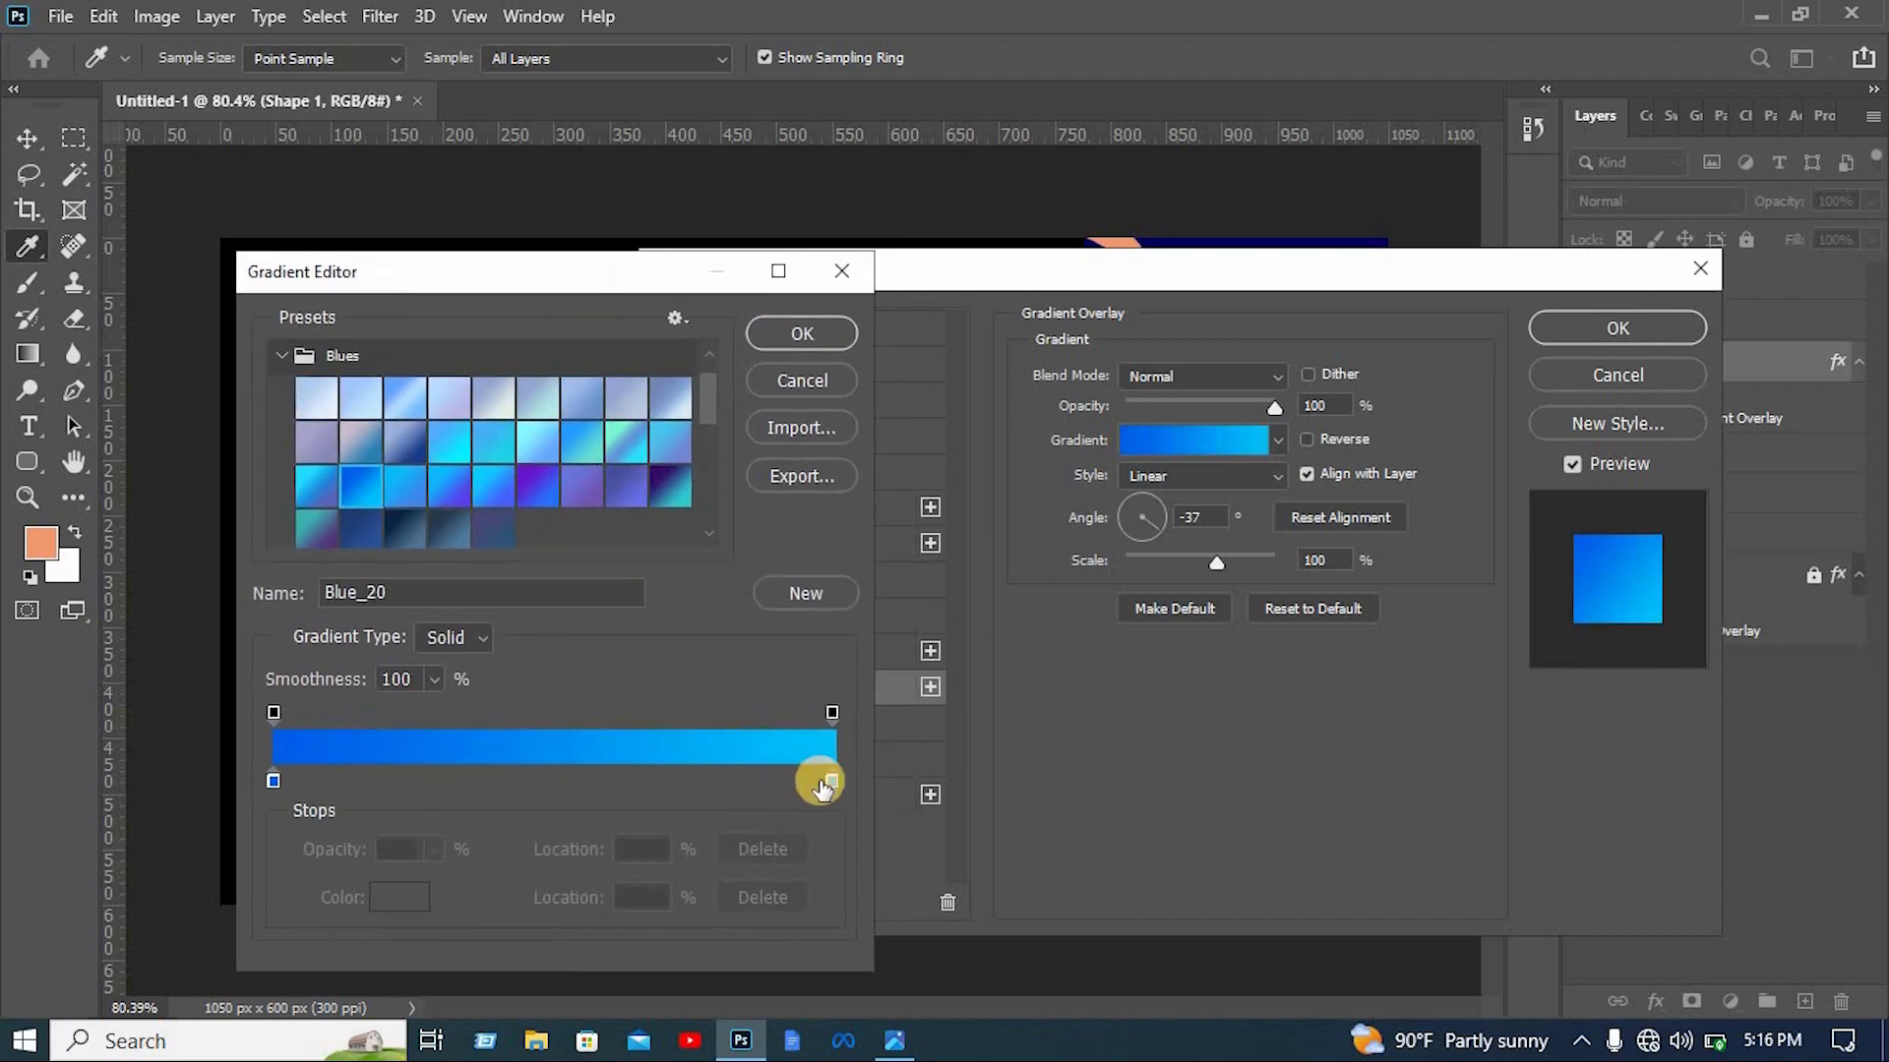
left_click_drag(832, 781, 724, 788)
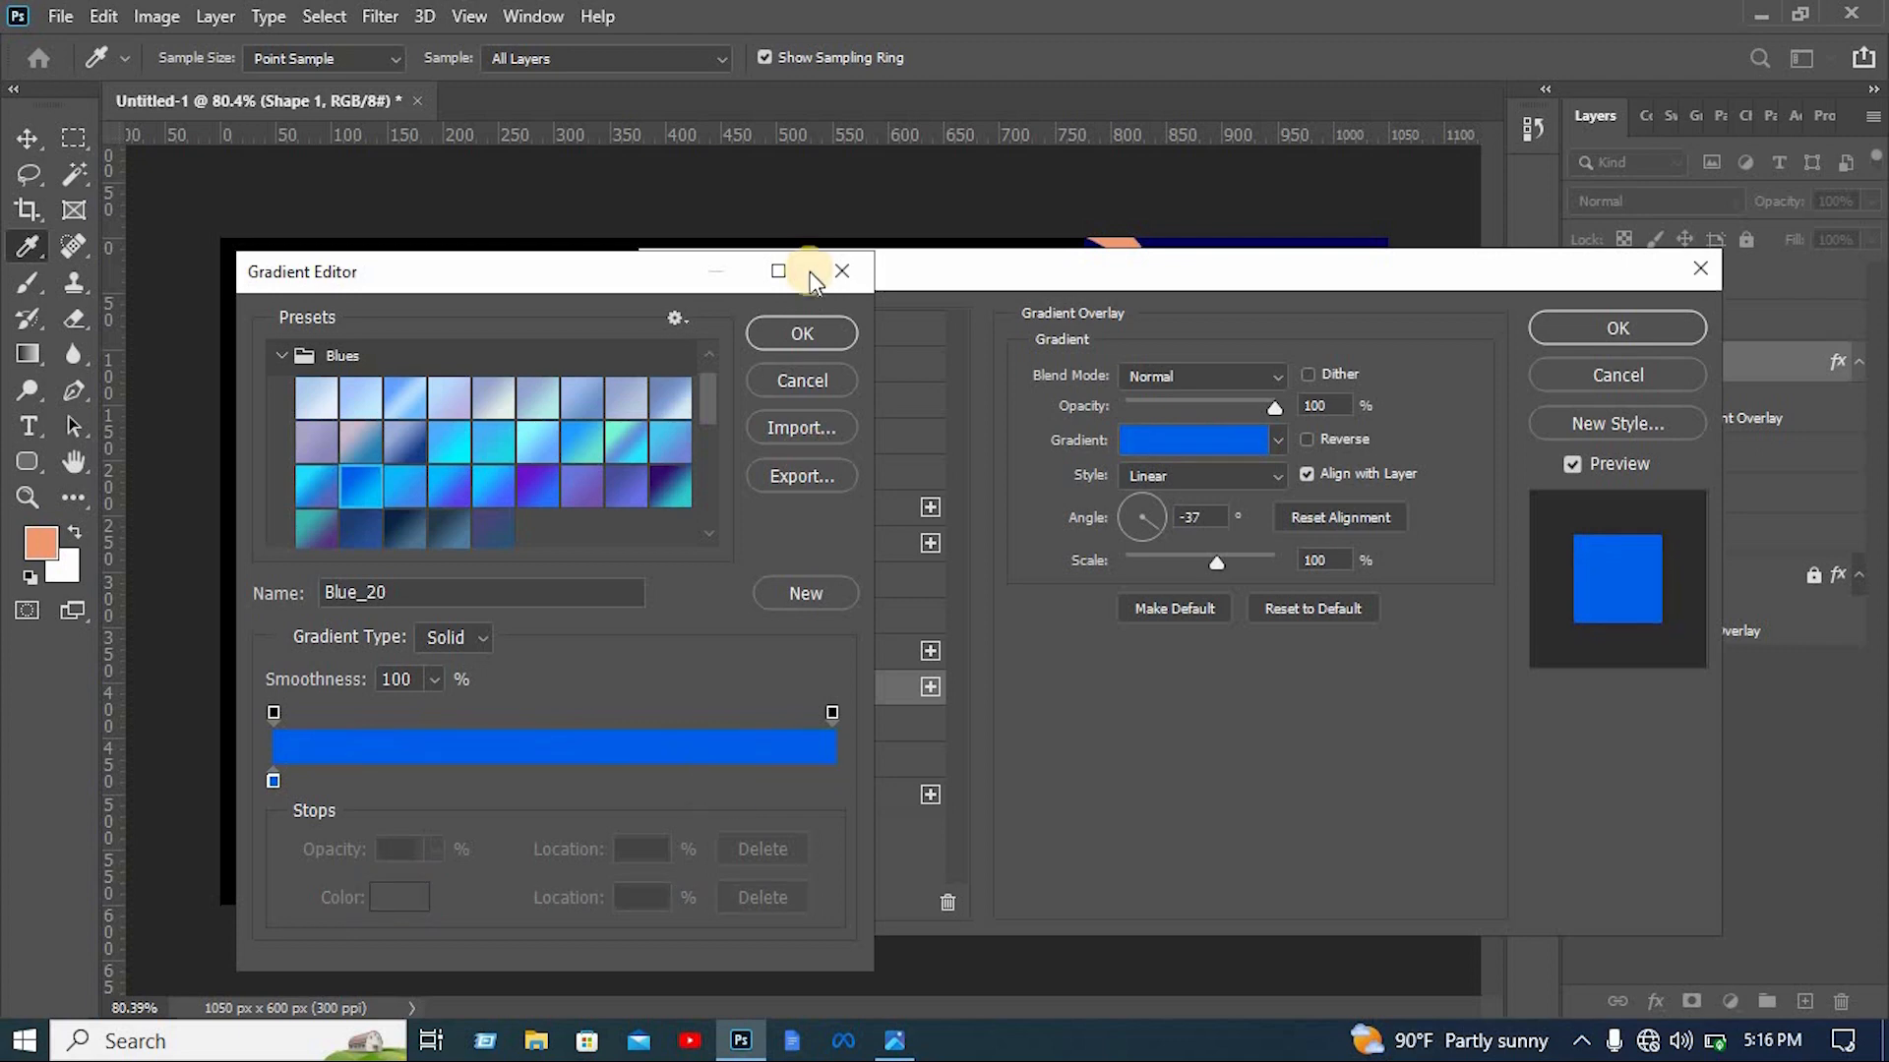
key("Return")
left_click(1061, 310)
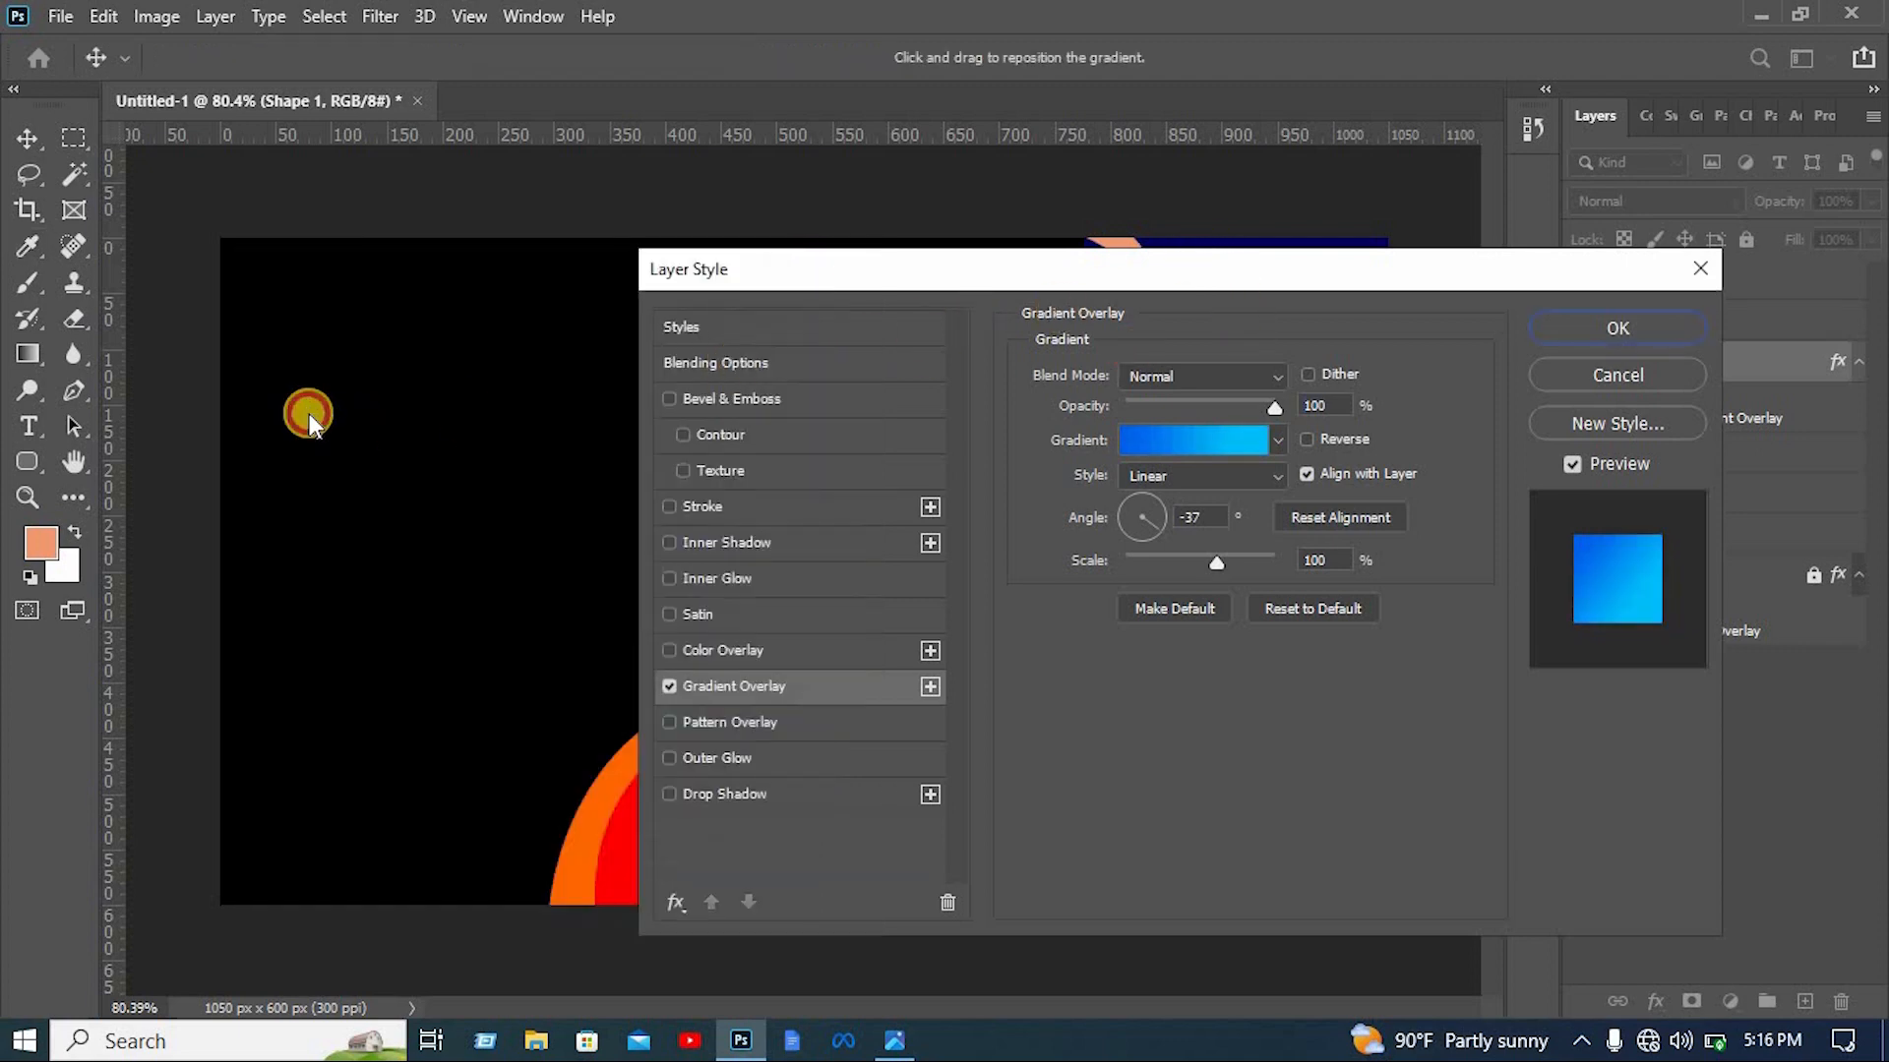
left_click_drag(308, 413, 469, 264)
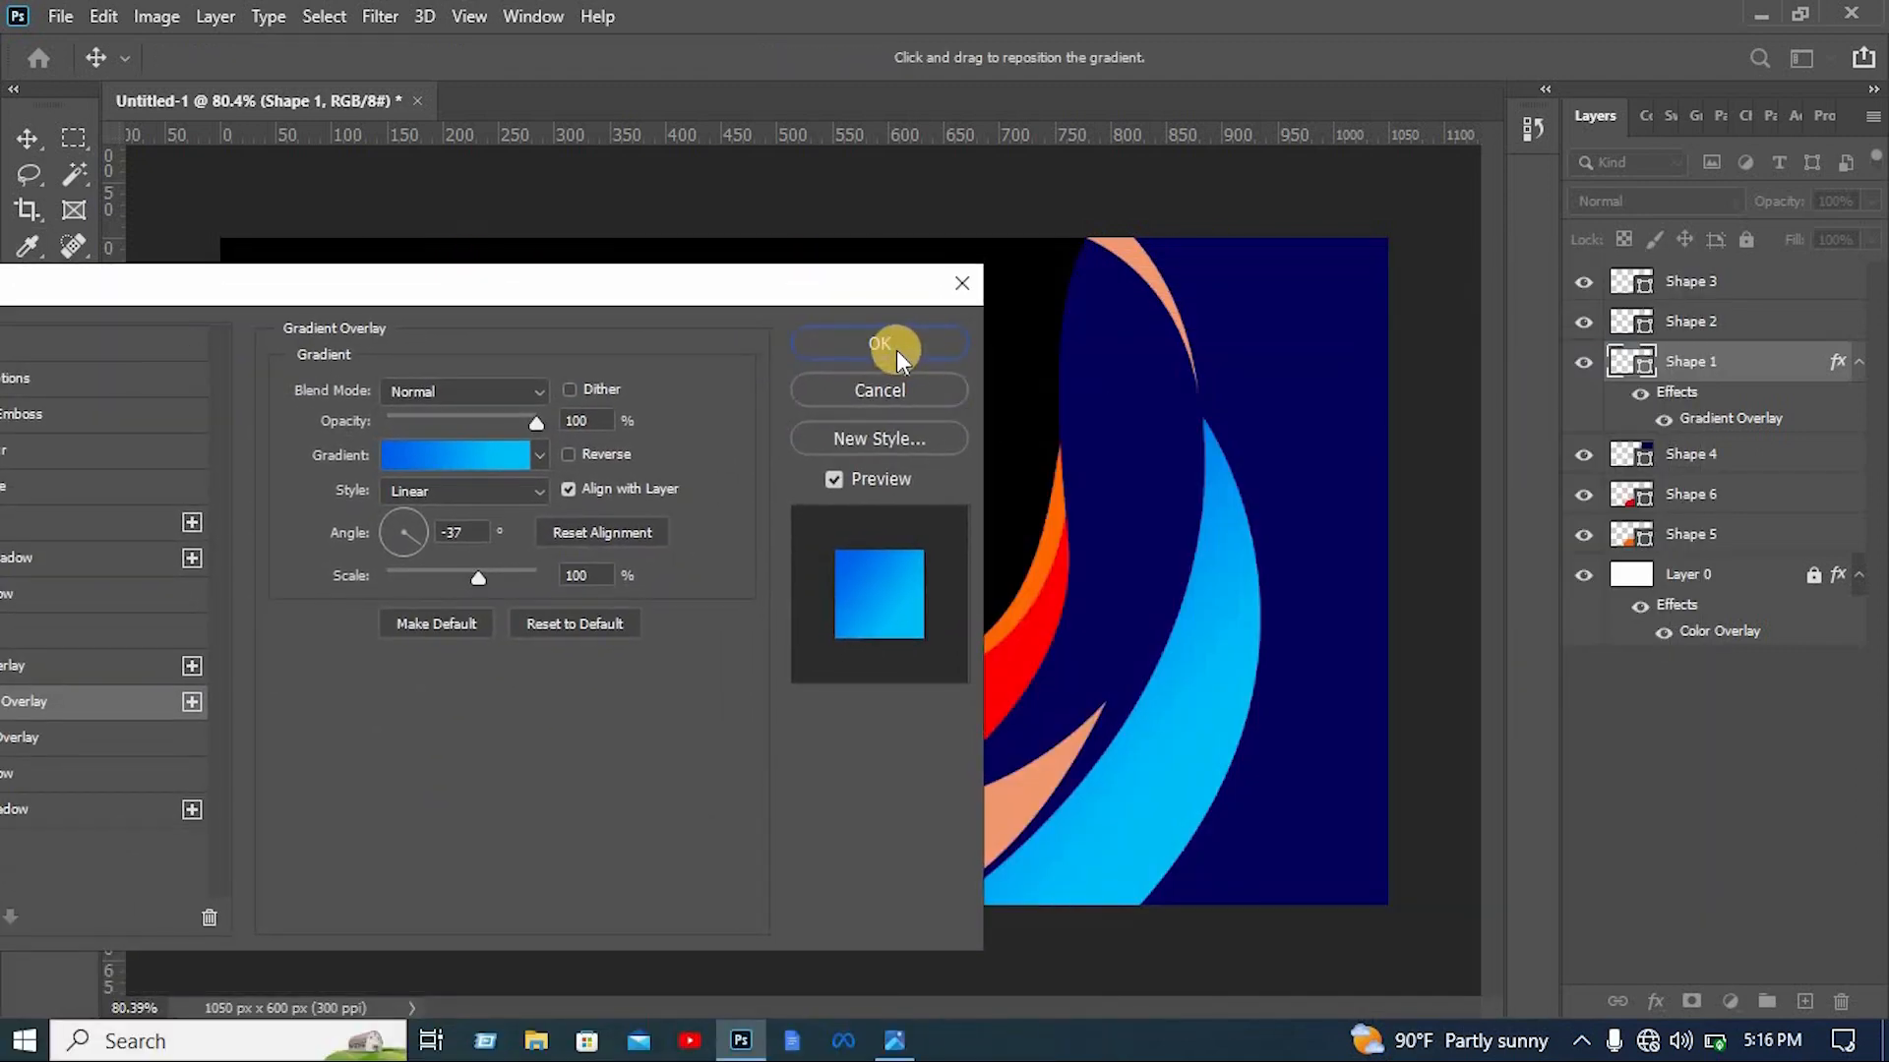
left_click(894, 348)
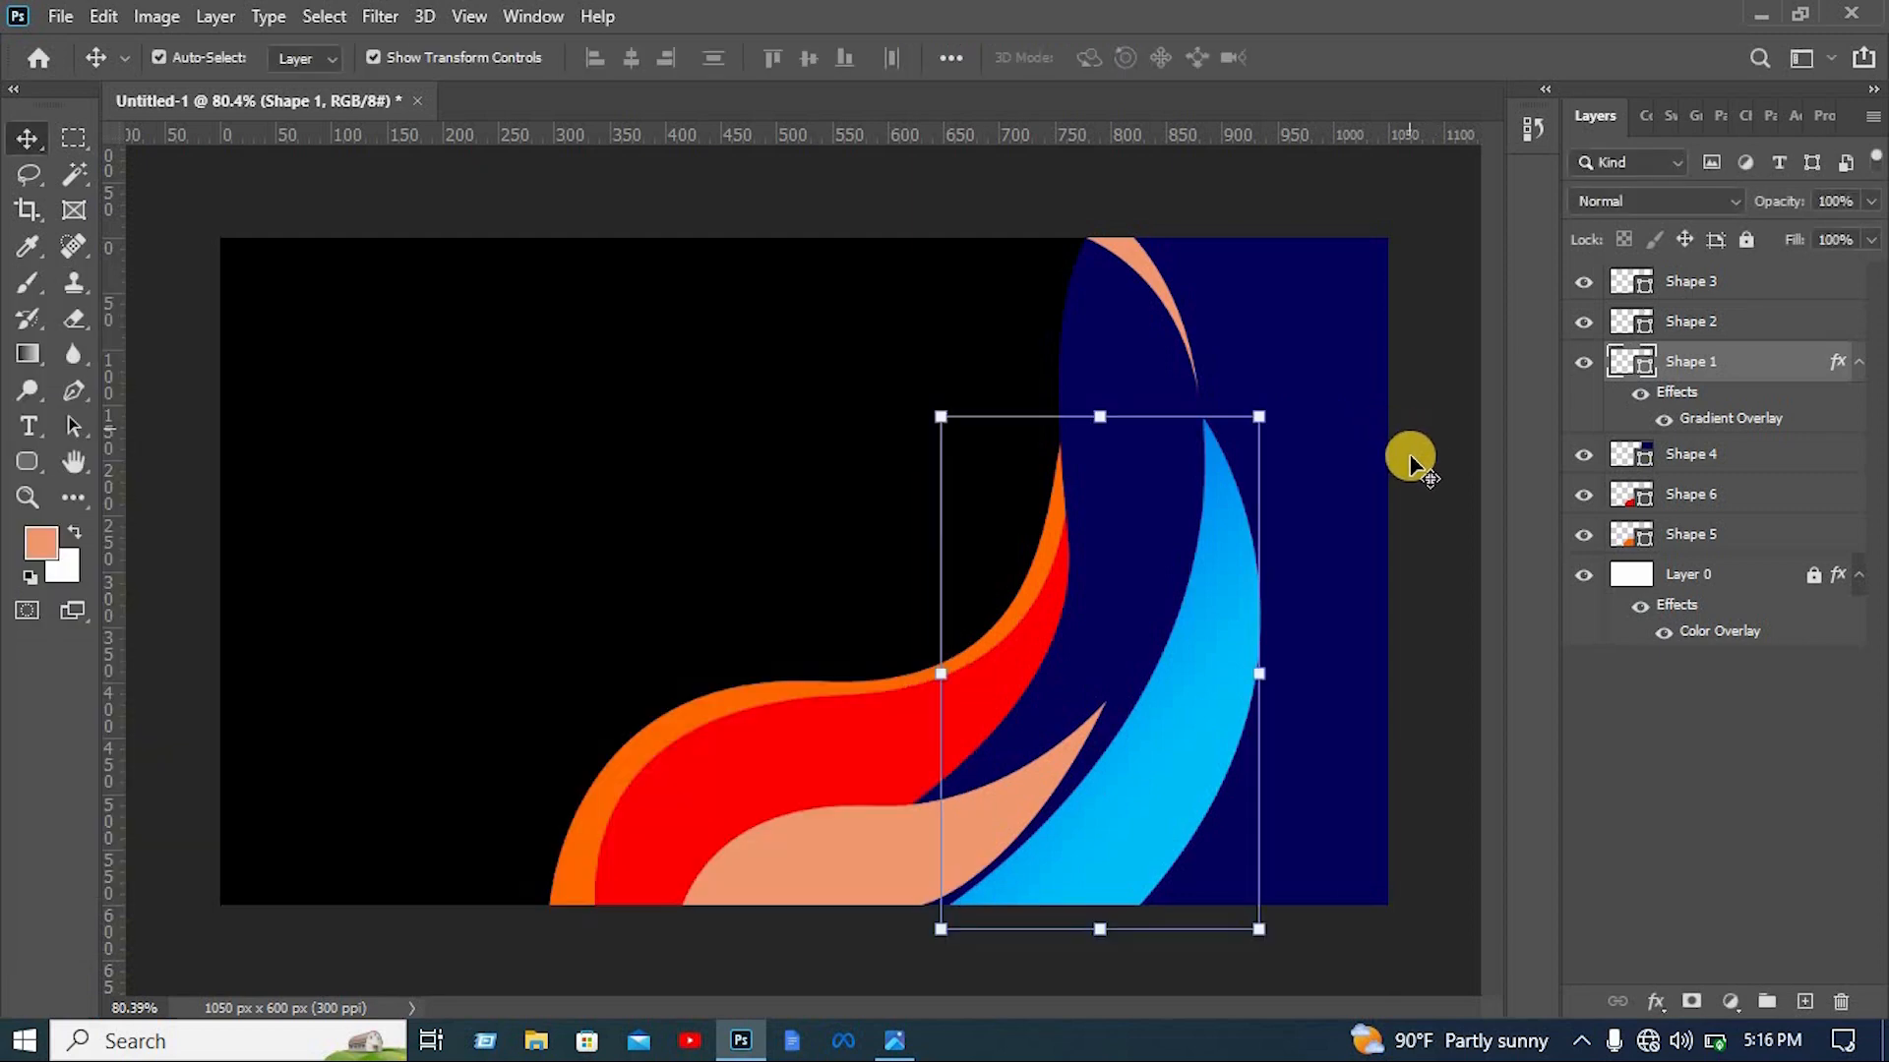
Add a Gradient Overlay to the upper sliver's layer (Shape 2) and recolour its cyan stop to pale blue, about c2f1ff
left_click(1723, 327)
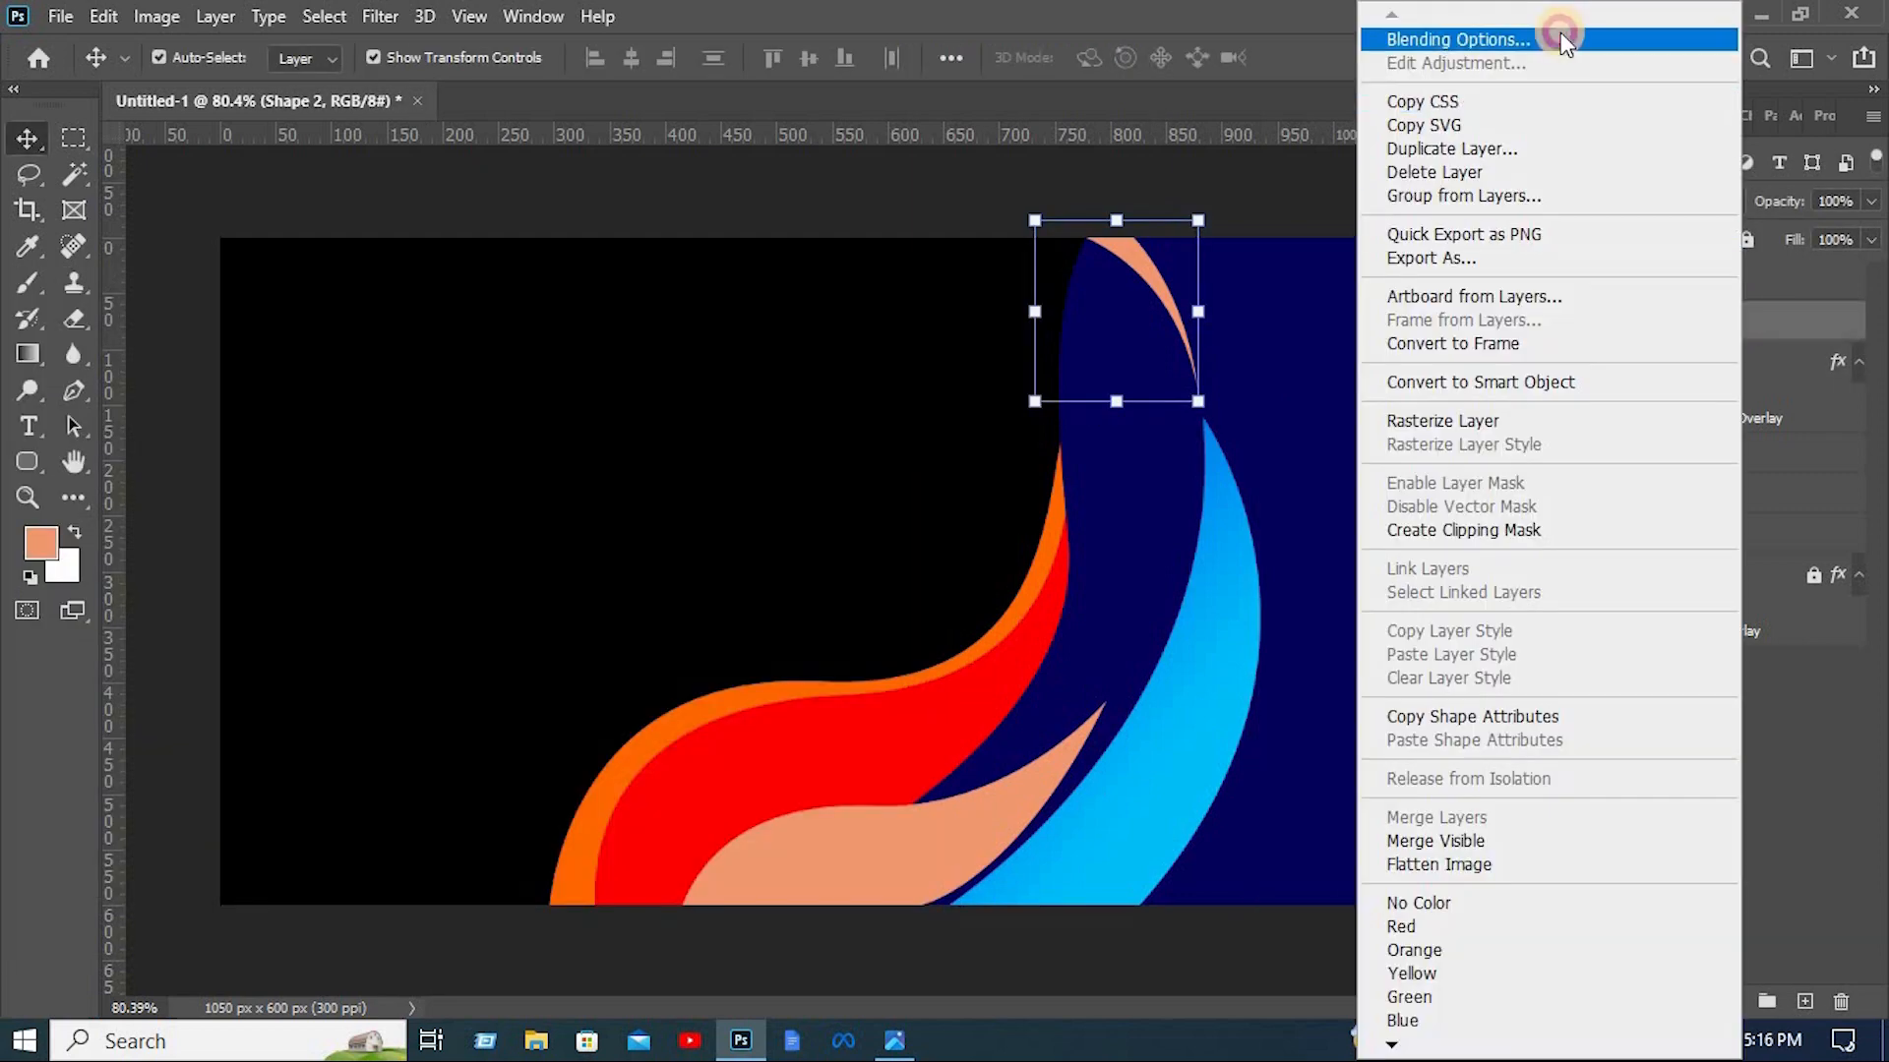
left_click(1560, 37)
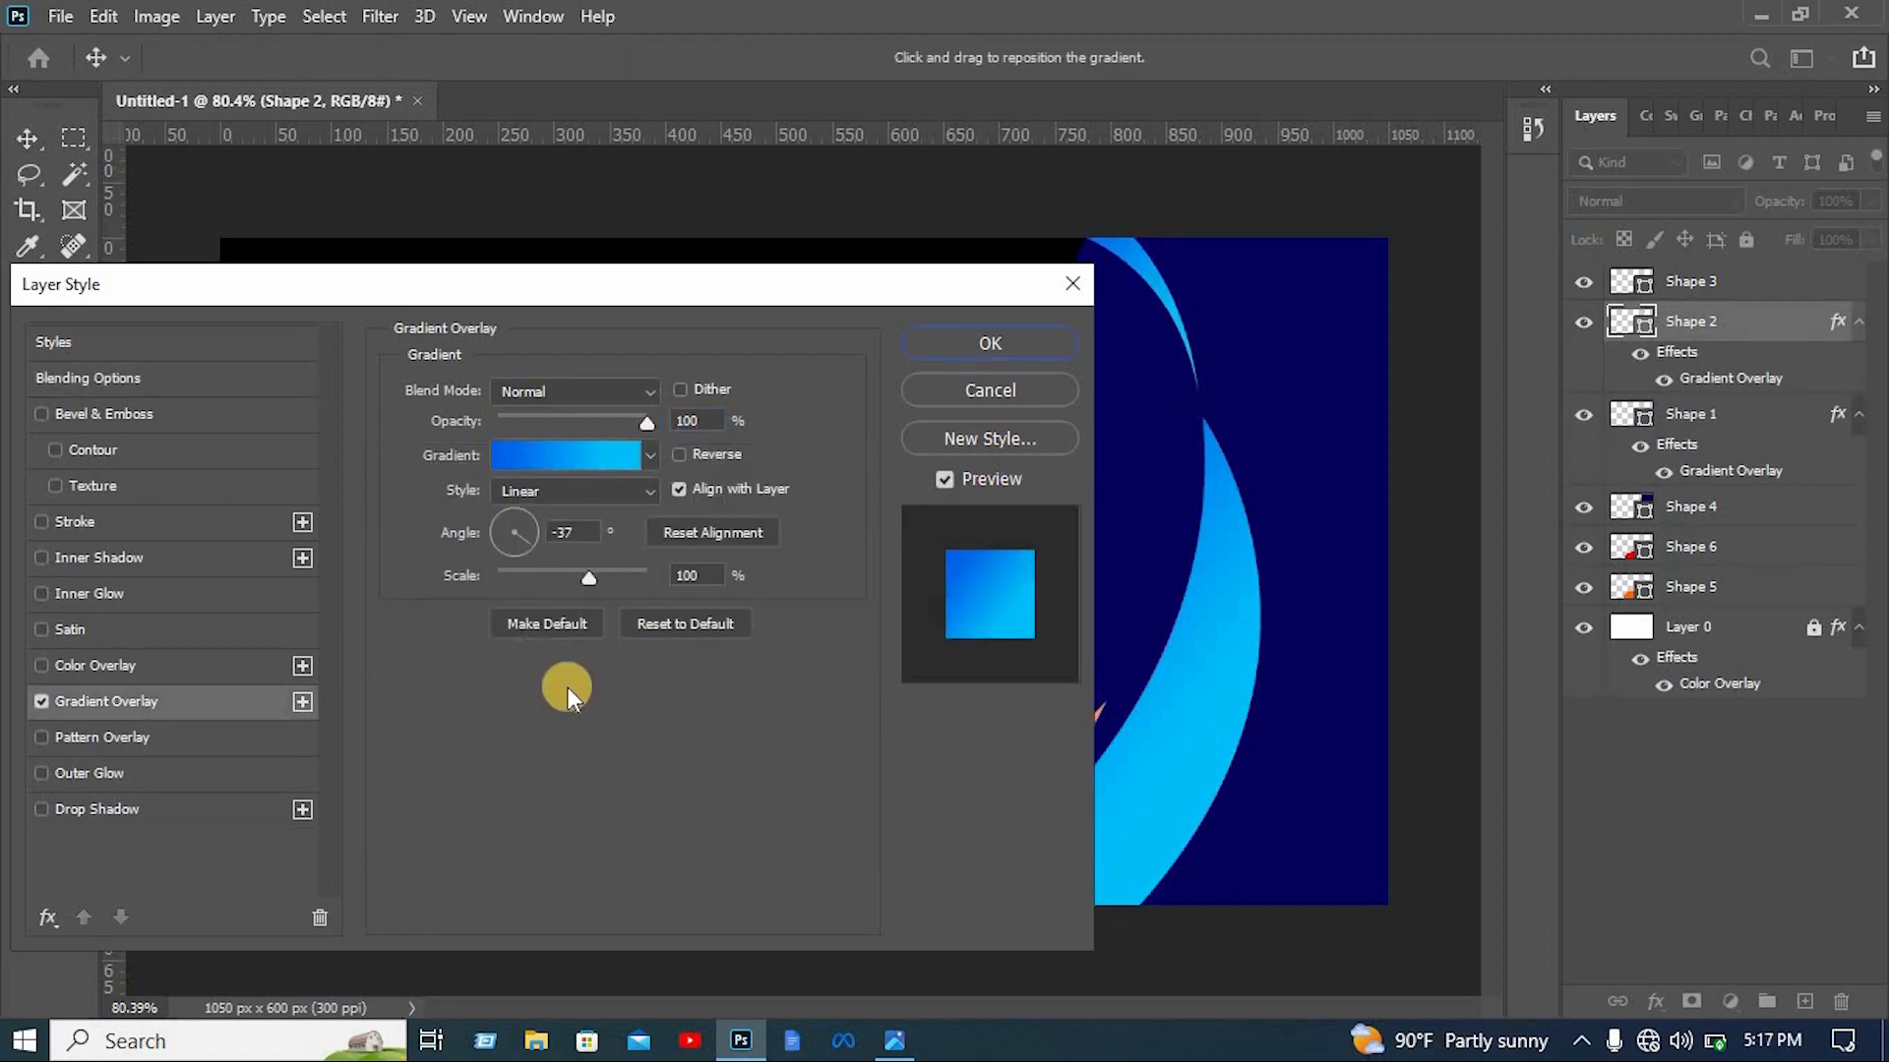
left_click(565, 455)
left_click(723, 777)
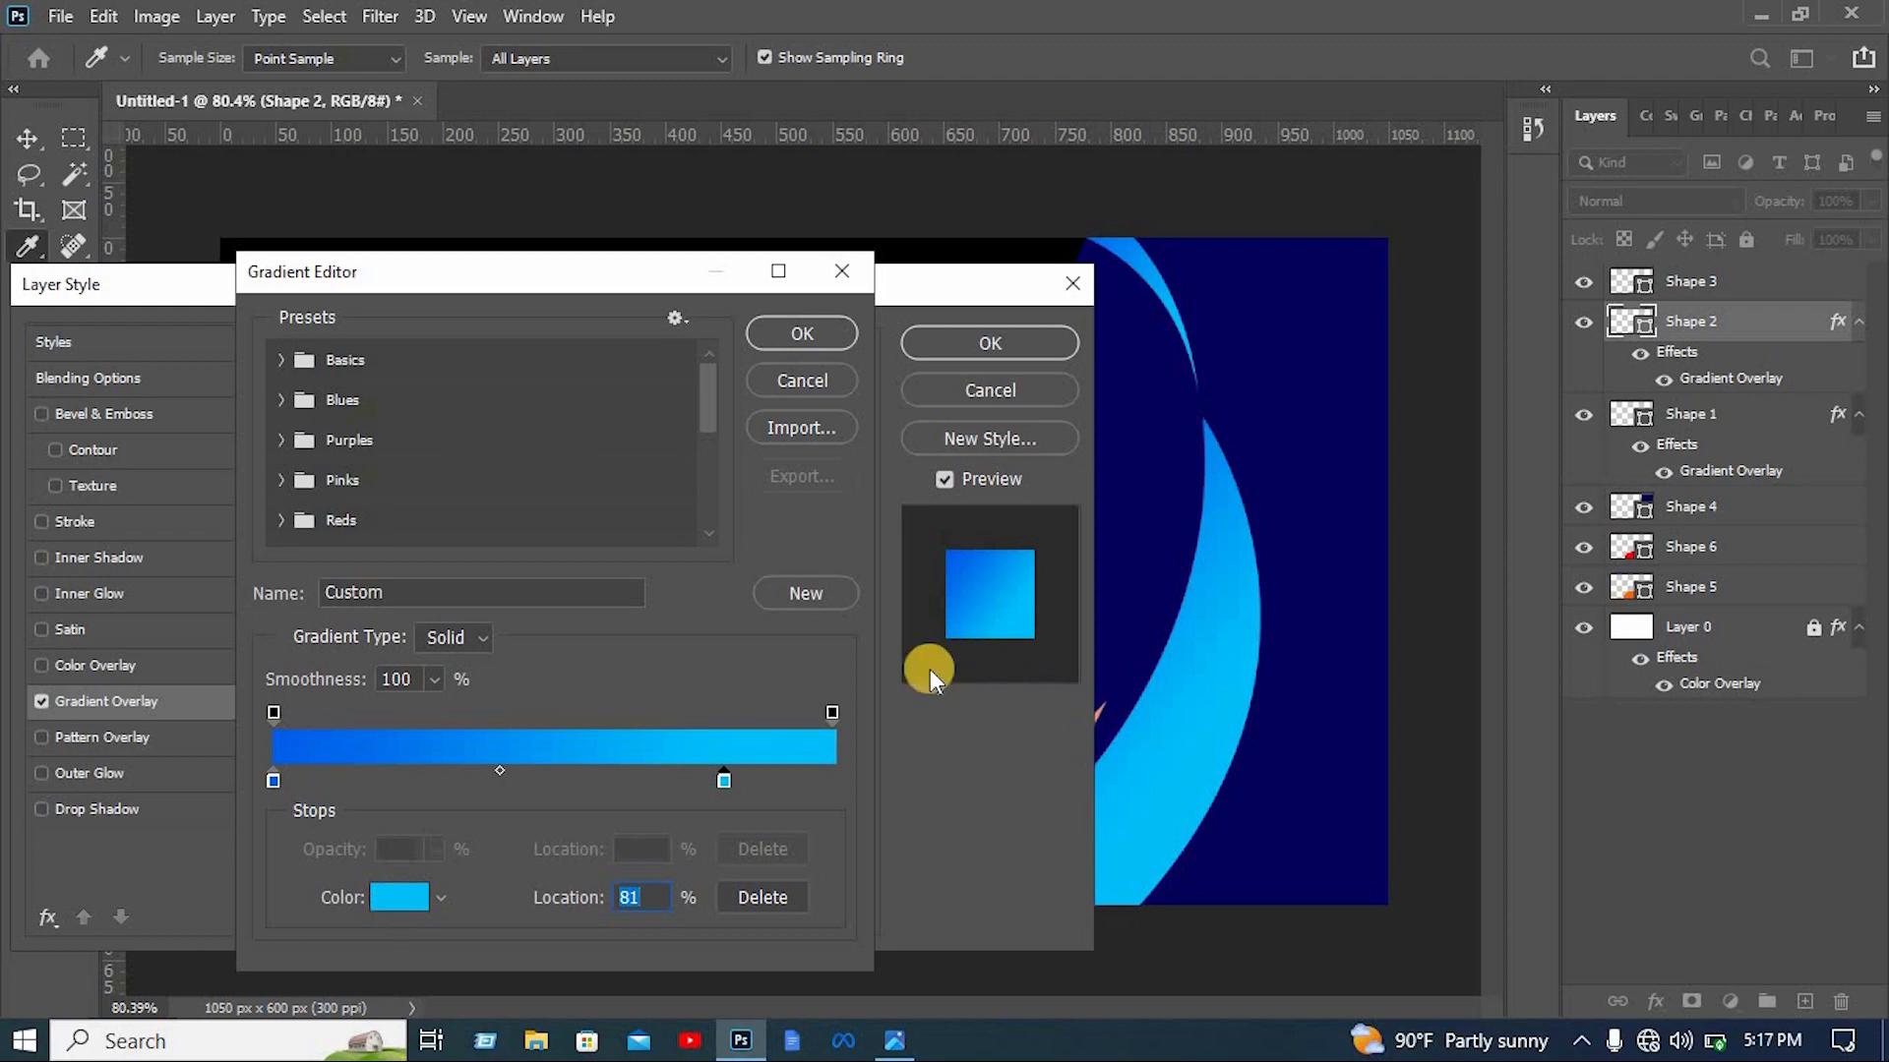
left_click_drag(747, 535, 597, 497)
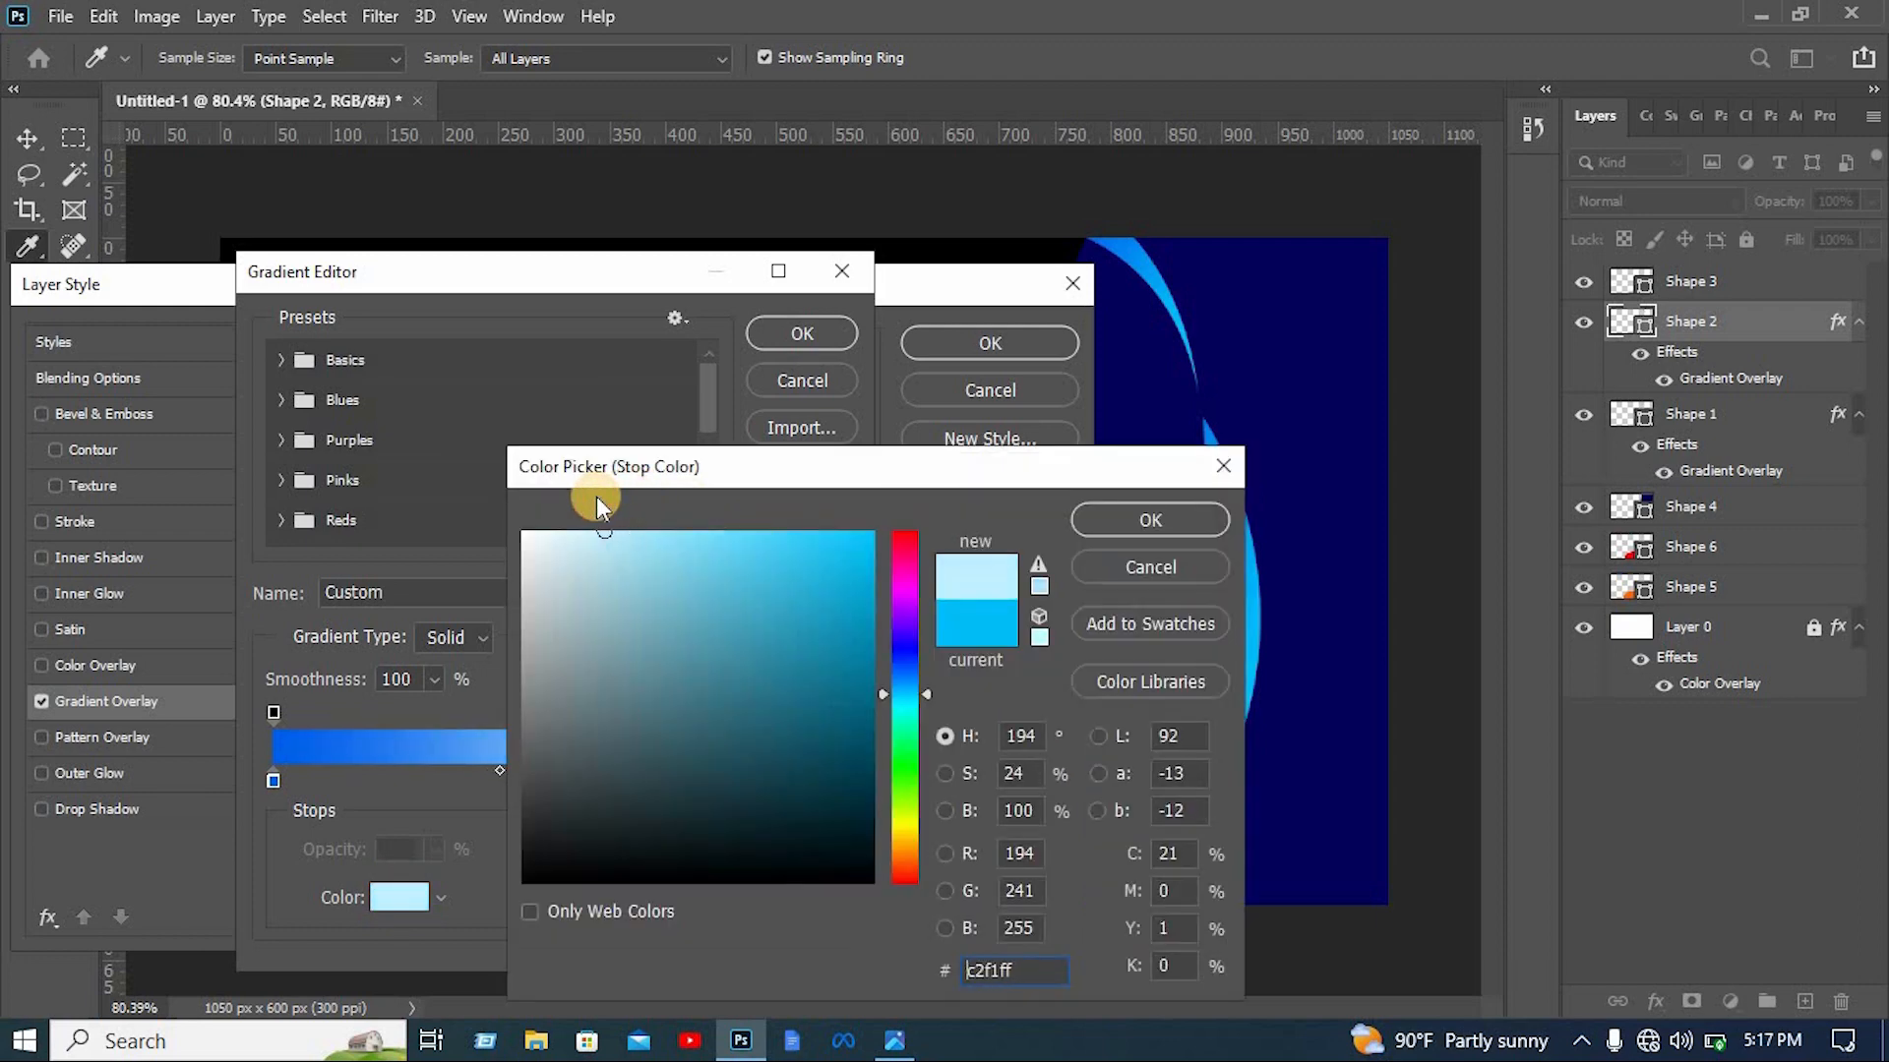
left_click(1186, 520)
key("Return")
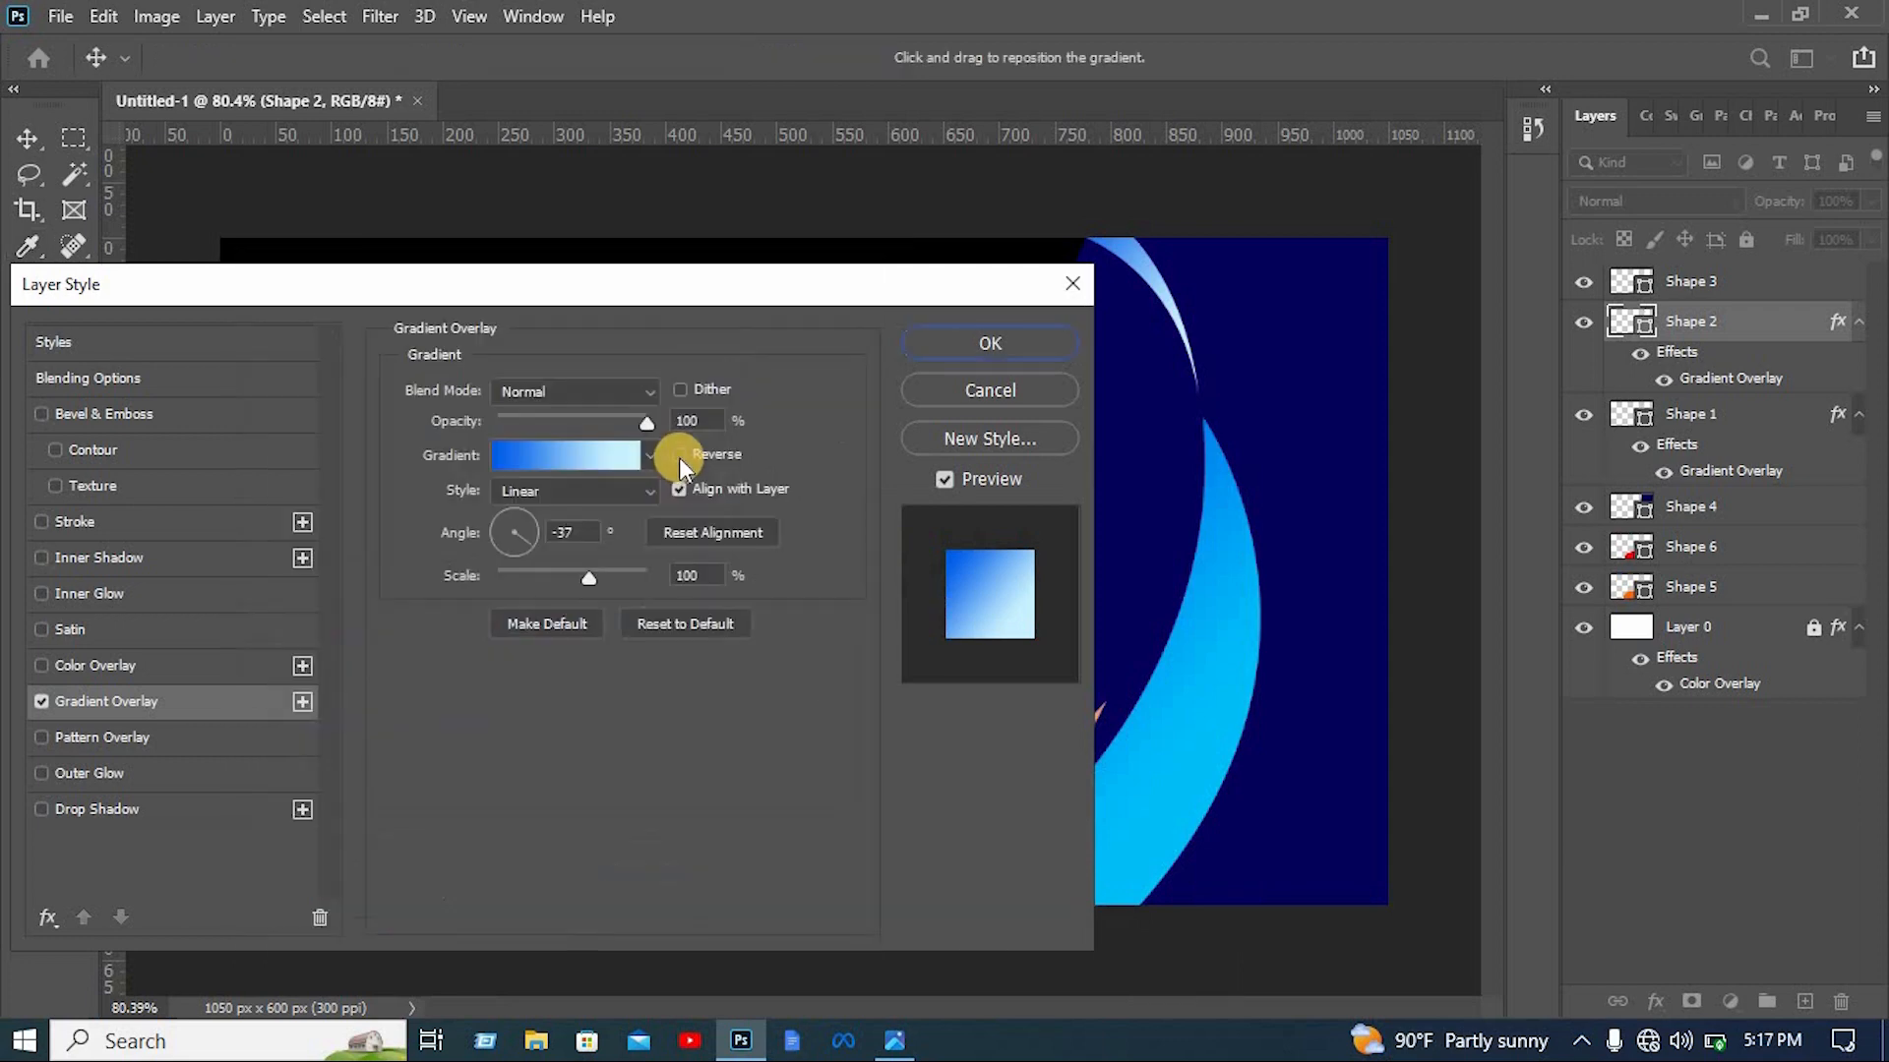
Reverse Shape 2's gradient and move its pale blue stop to 68%
left_click(679, 454)
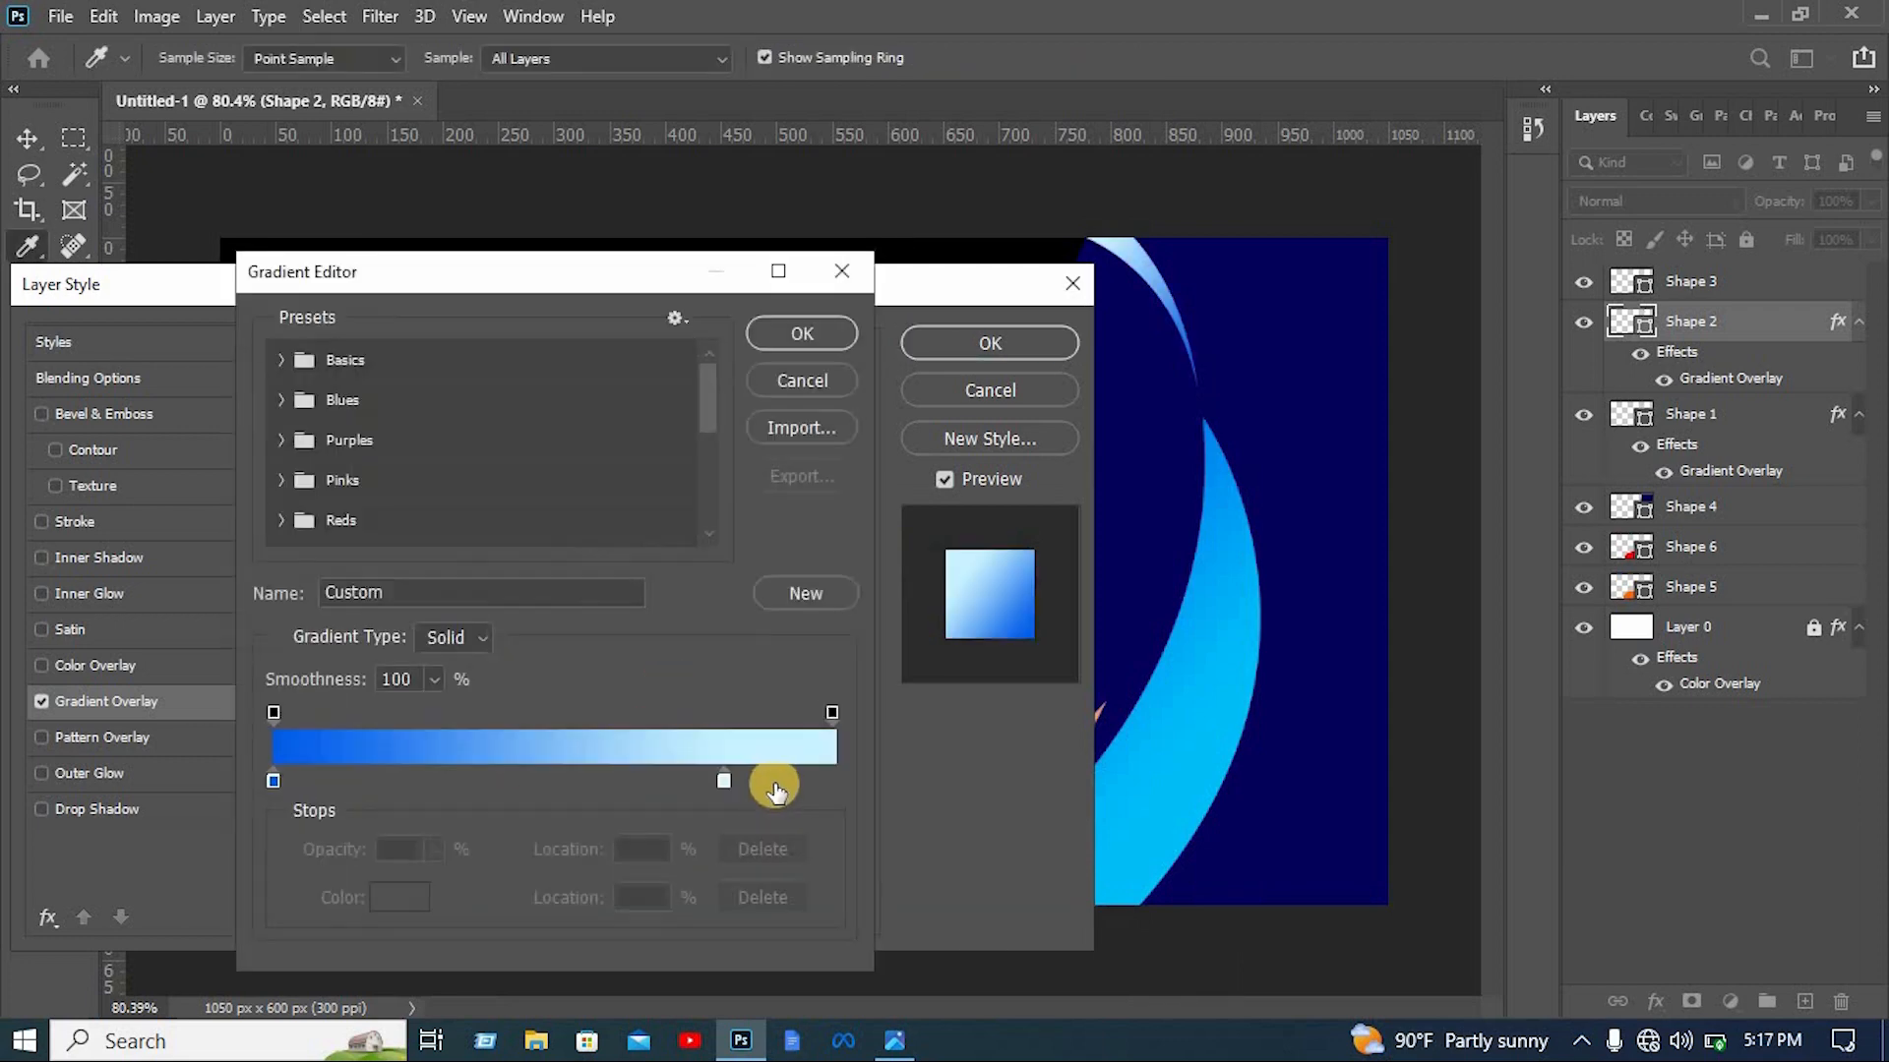
left_click_drag(724, 780, 653, 782)
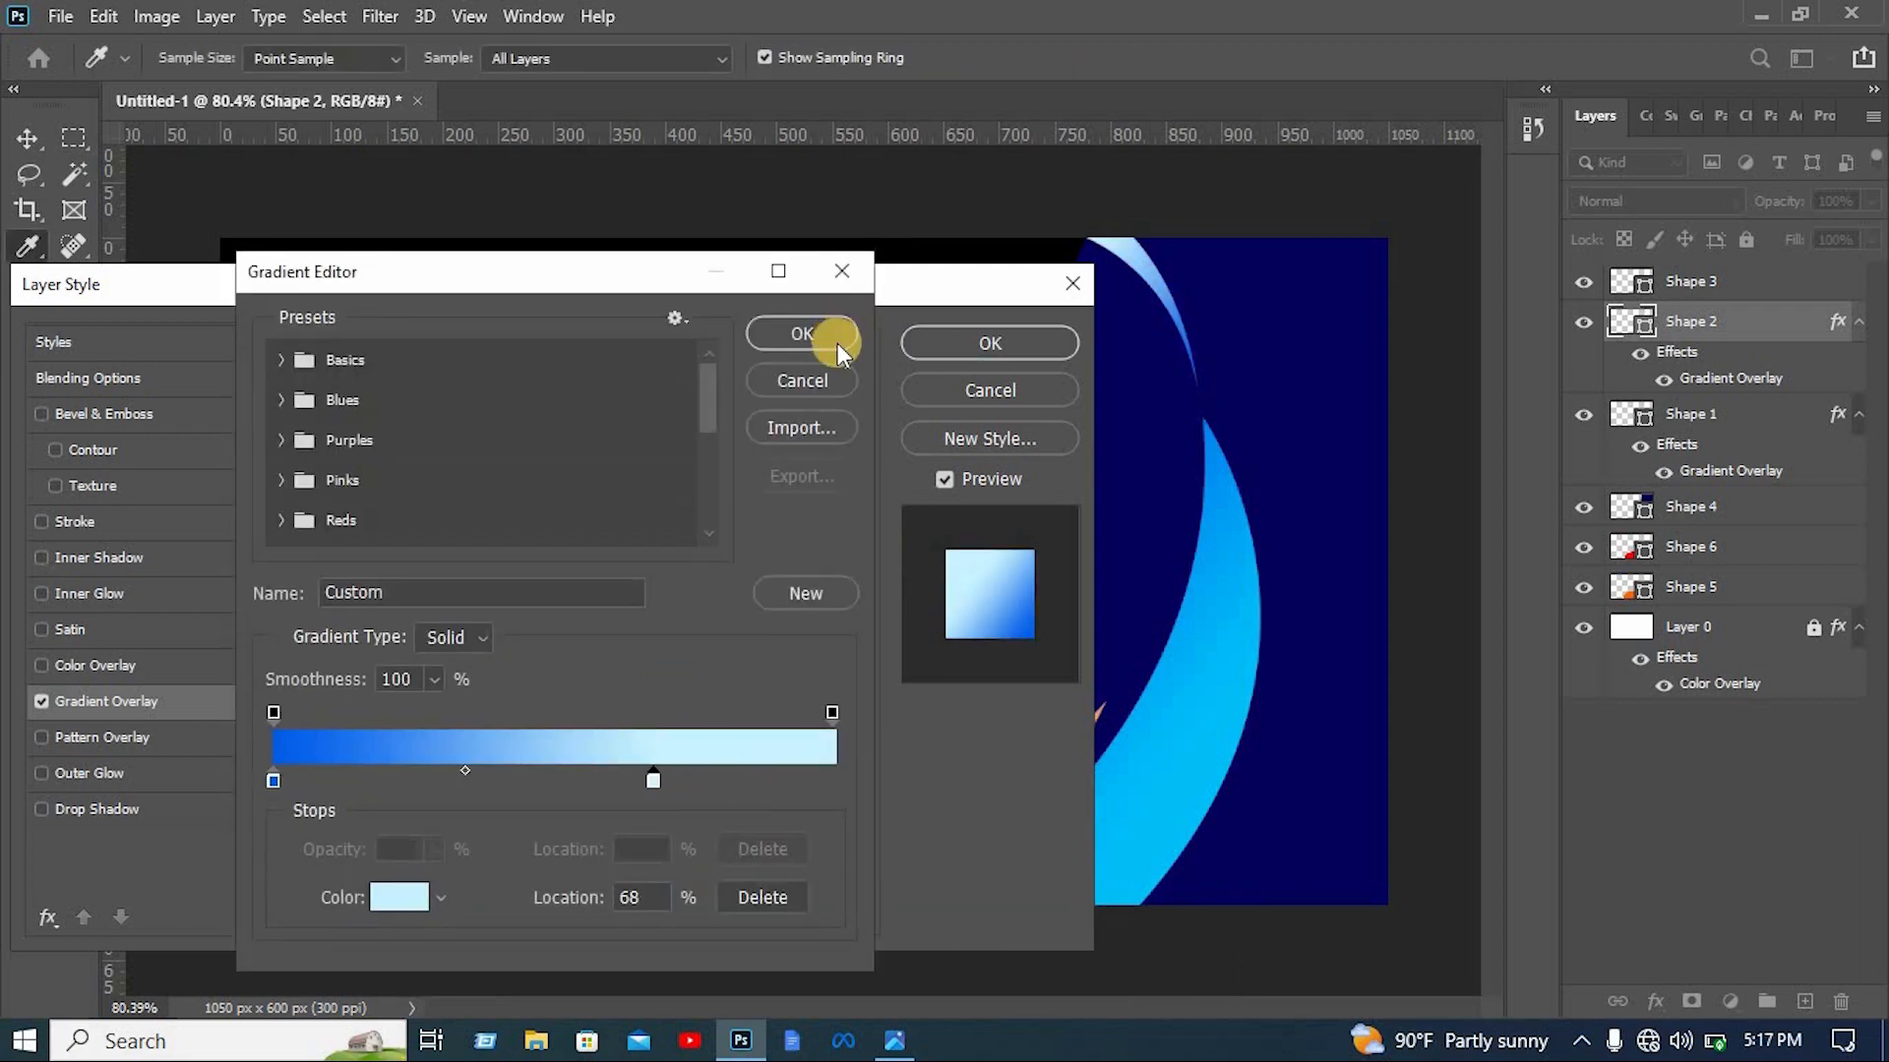
left_click(817, 332)
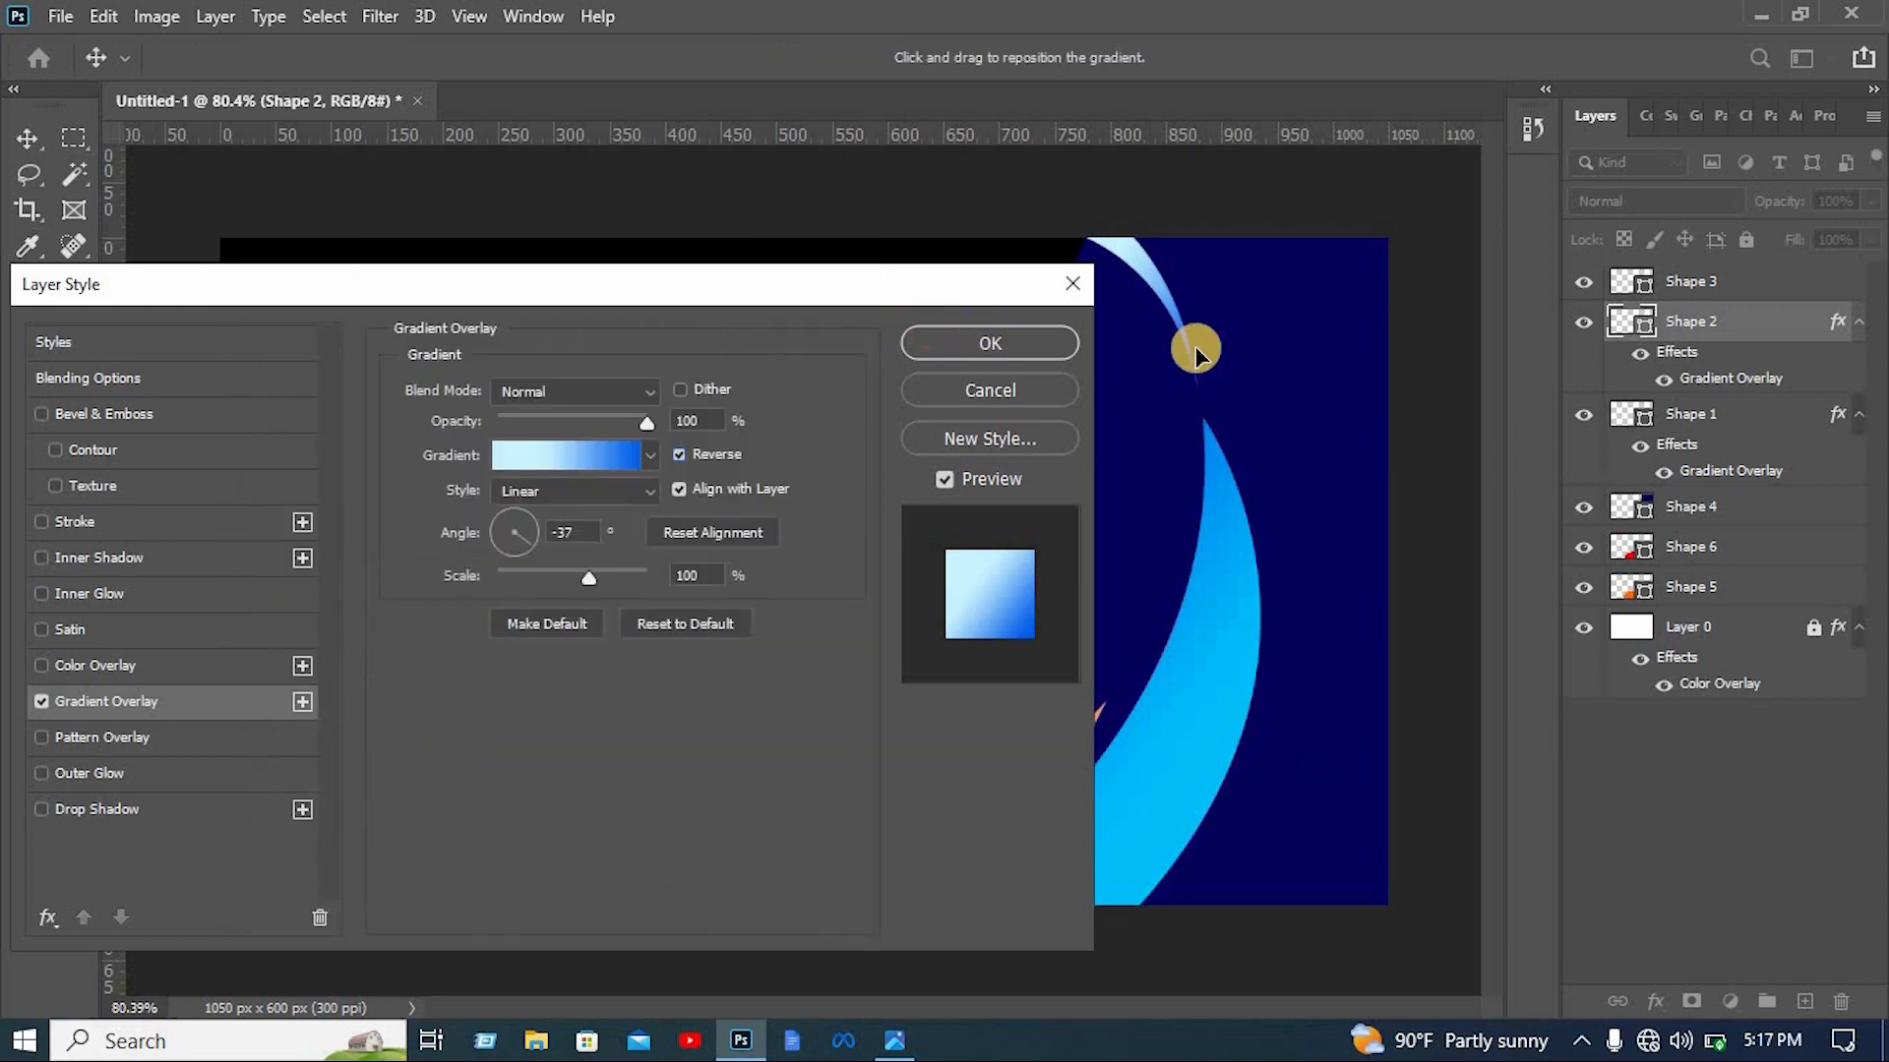
left_click(989, 342)
Copy the layer style of Shape 2 and paste it onto the large crescent's layer (Shape 1)
right_click(1785, 322)
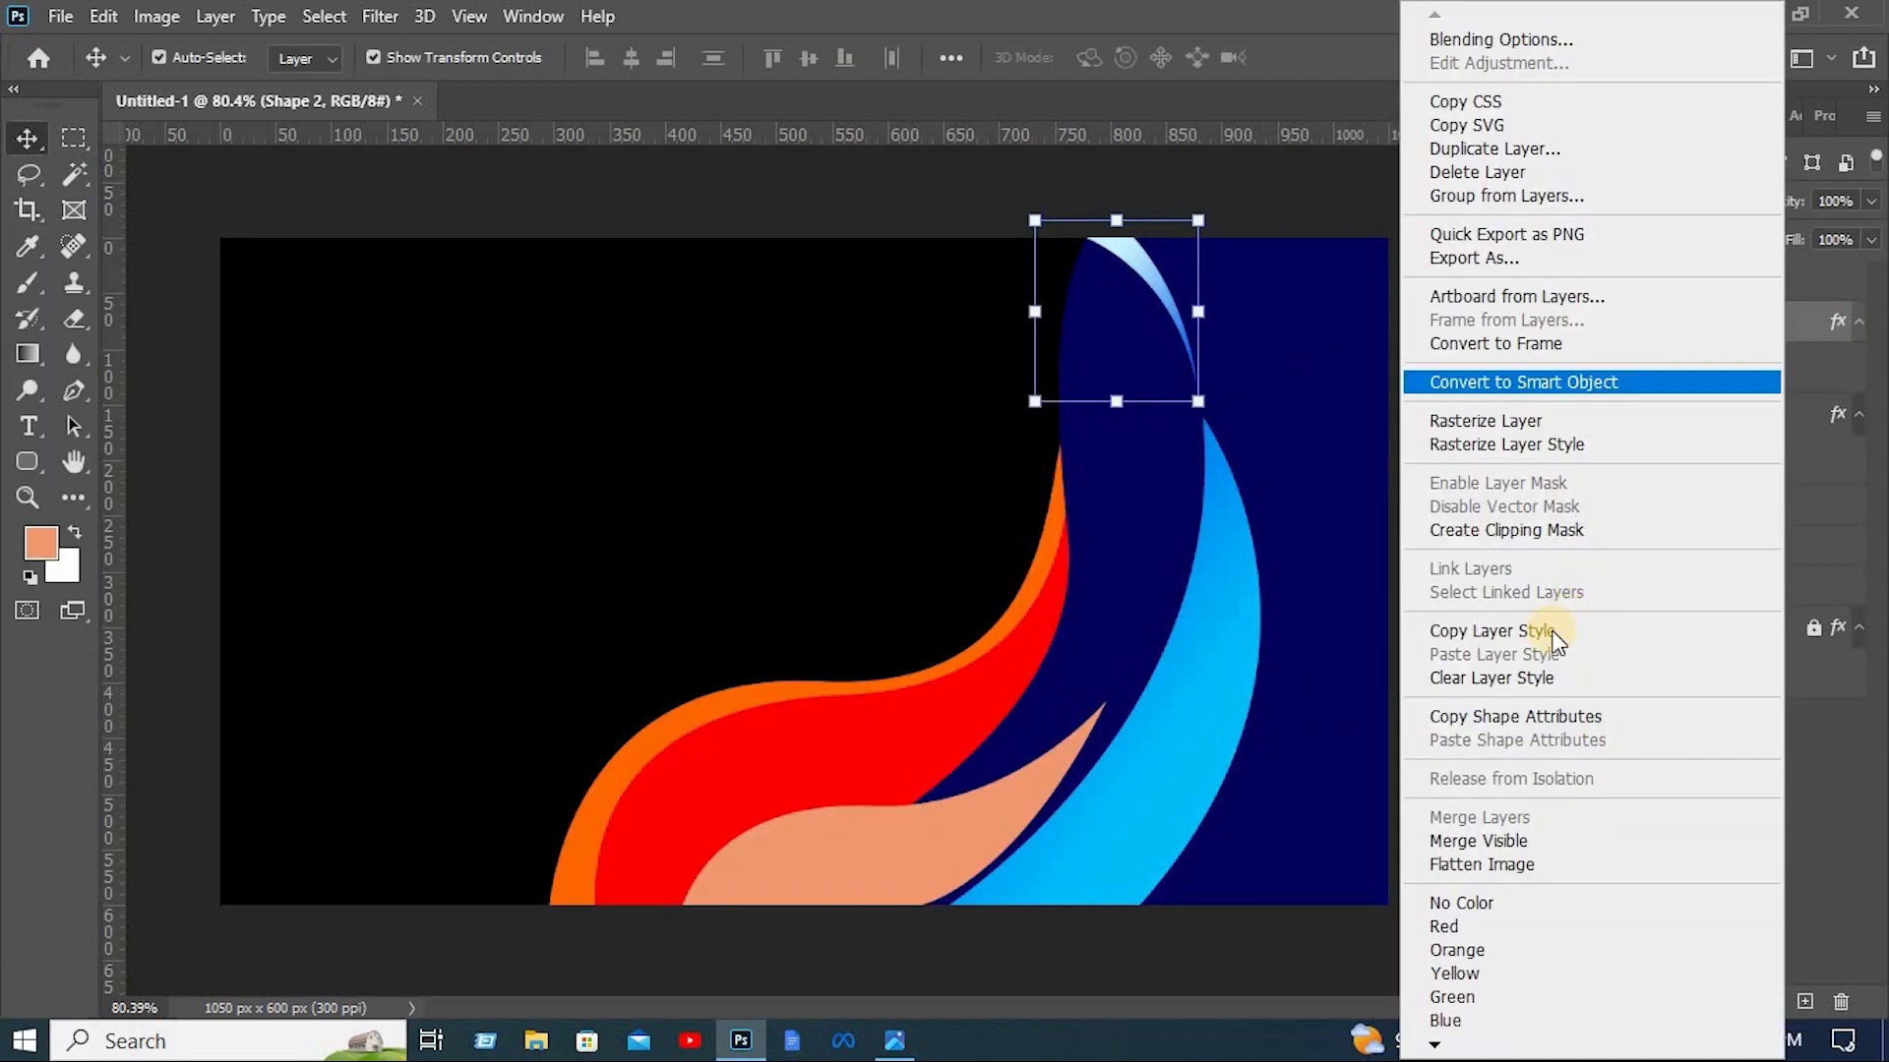
left_click(1154, 723)
right_click(1704, 405)
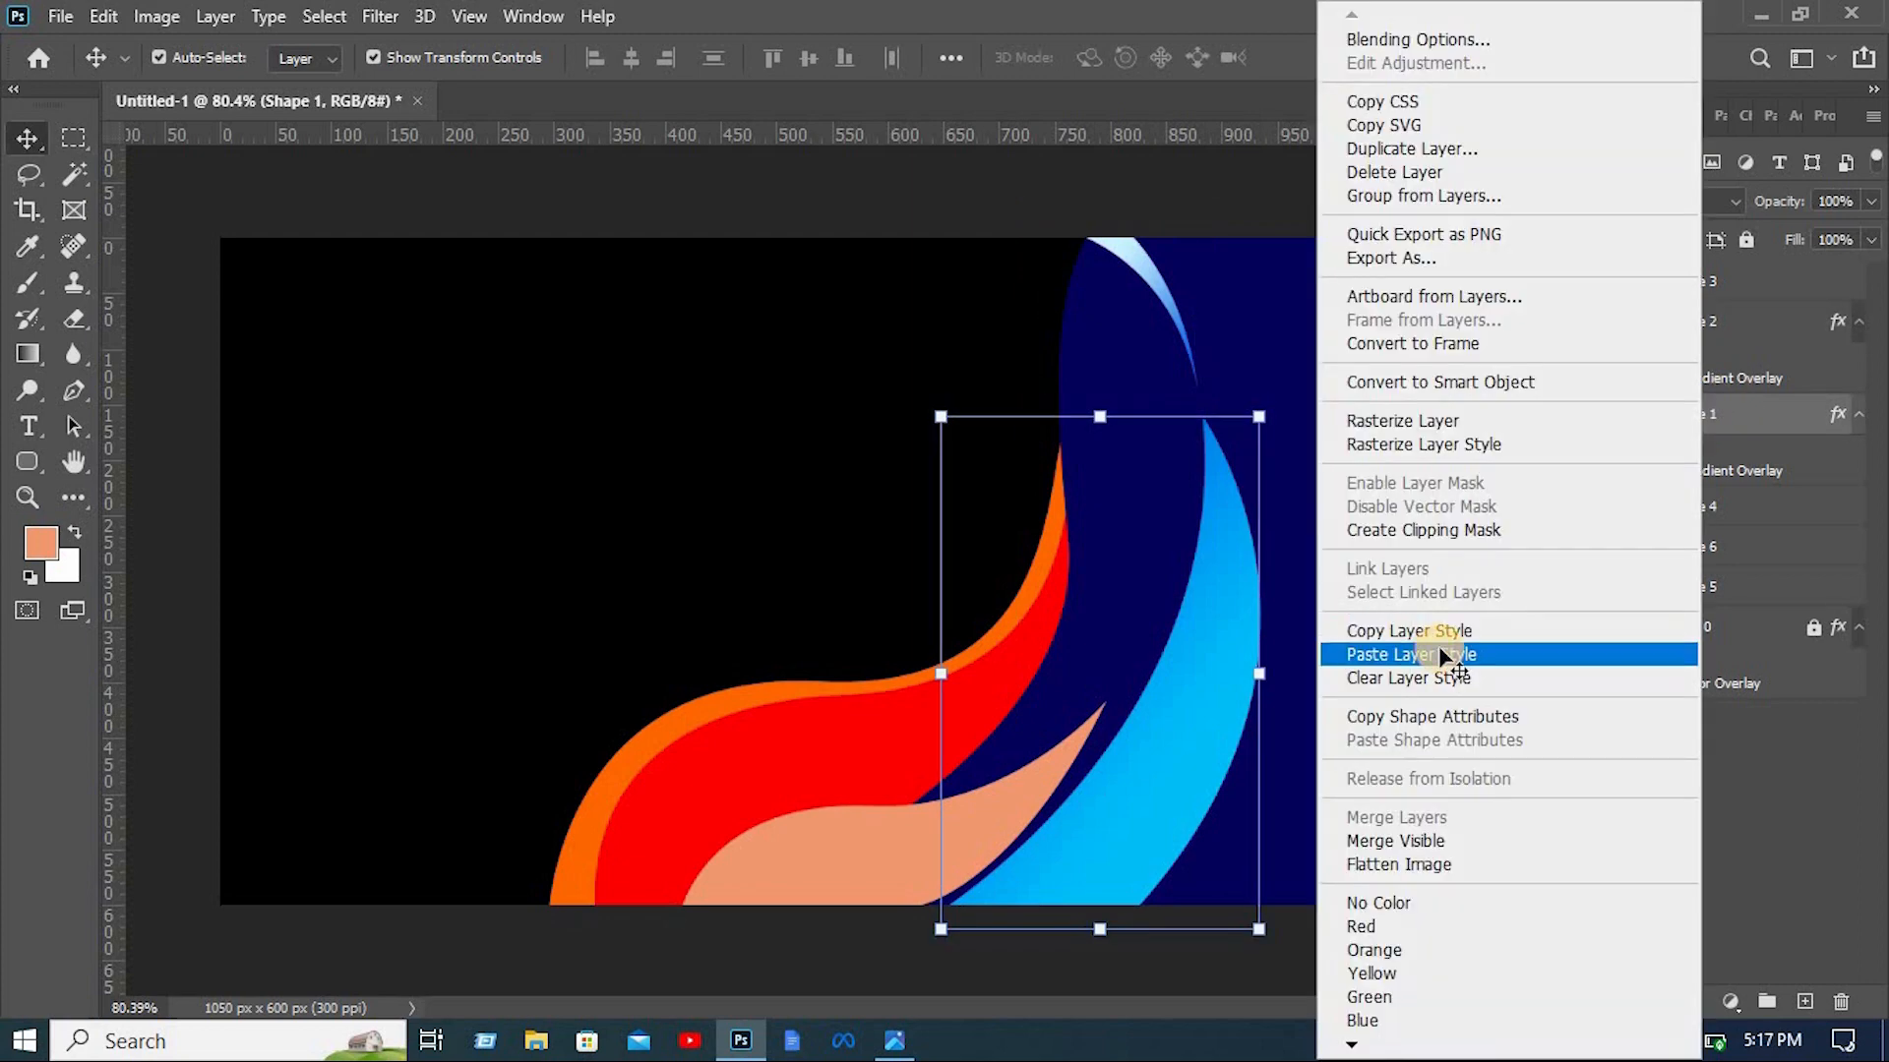
left_click(1436, 653)
Set the angle of Shape 1's Gradient Overlay to about -102°
right_click(1713, 415)
left_click(1377, 29)
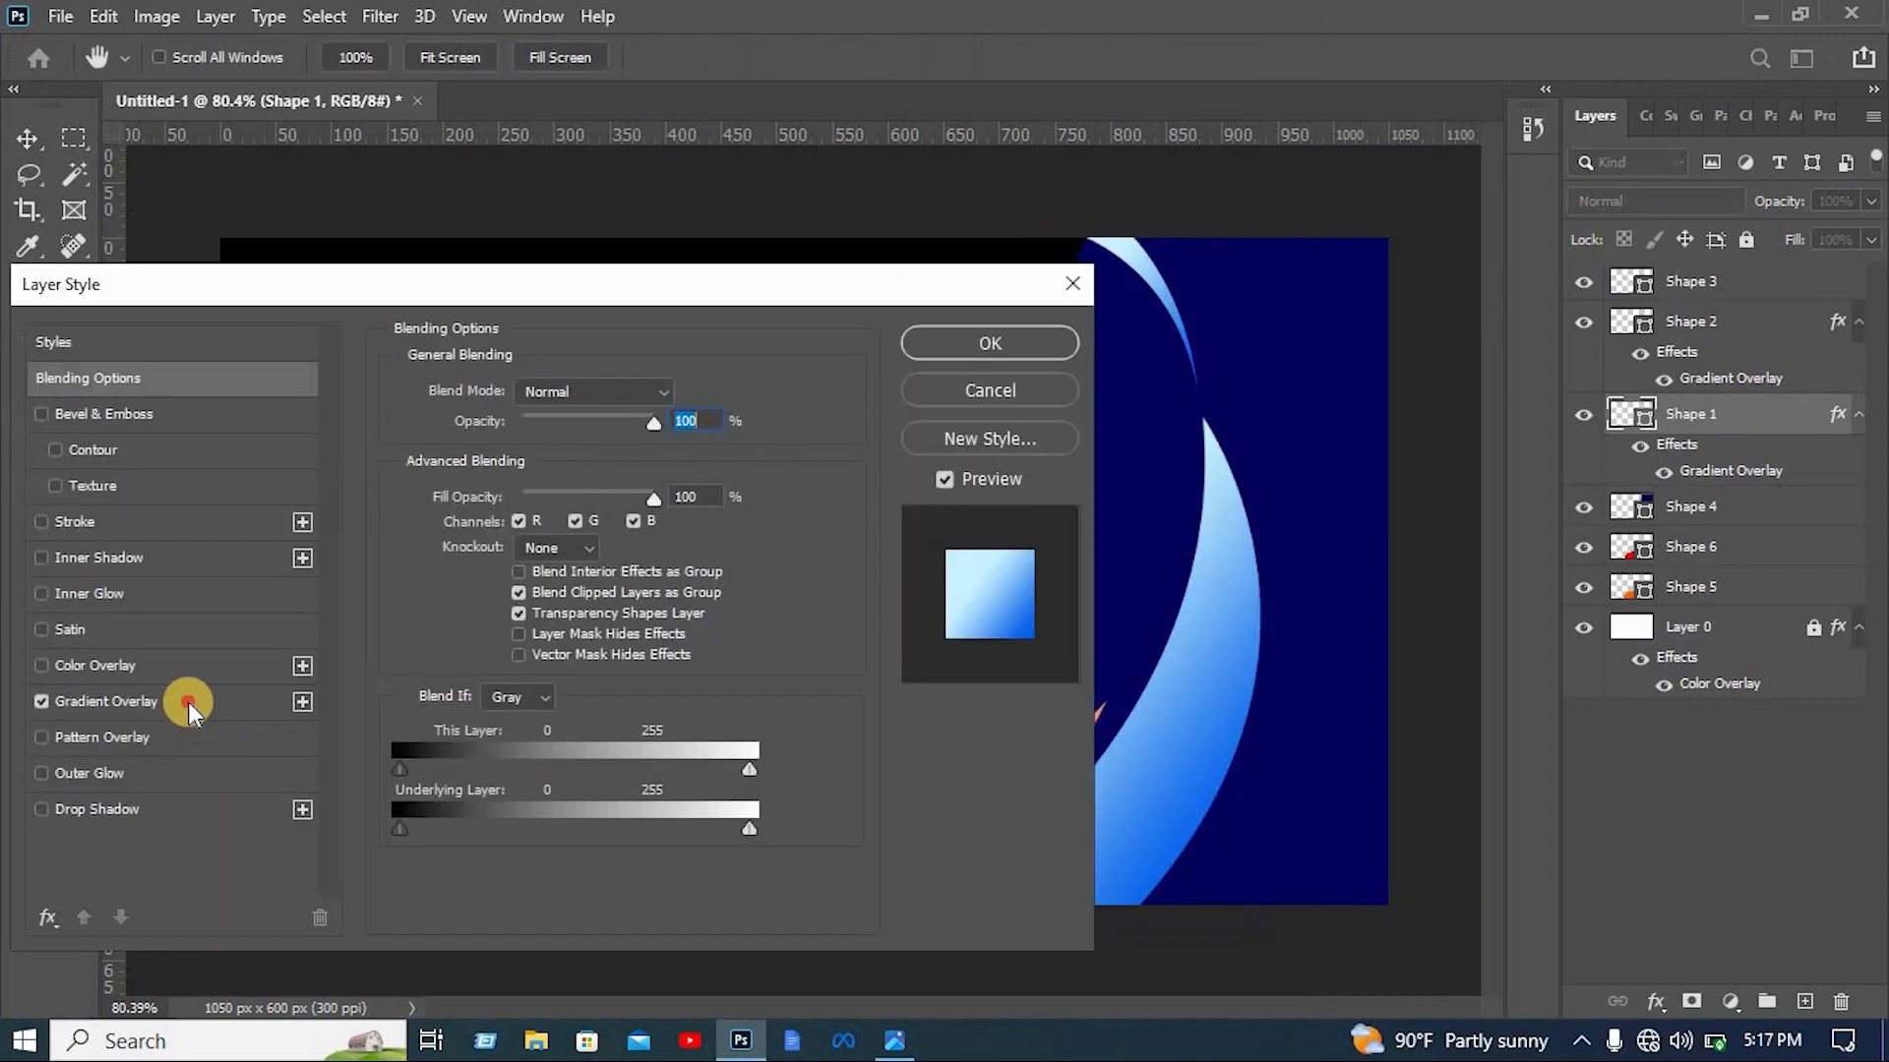
left_click(189, 701)
left_click(423, 477)
left_click(791, 384)
left_click_drag(523, 536, 506, 552)
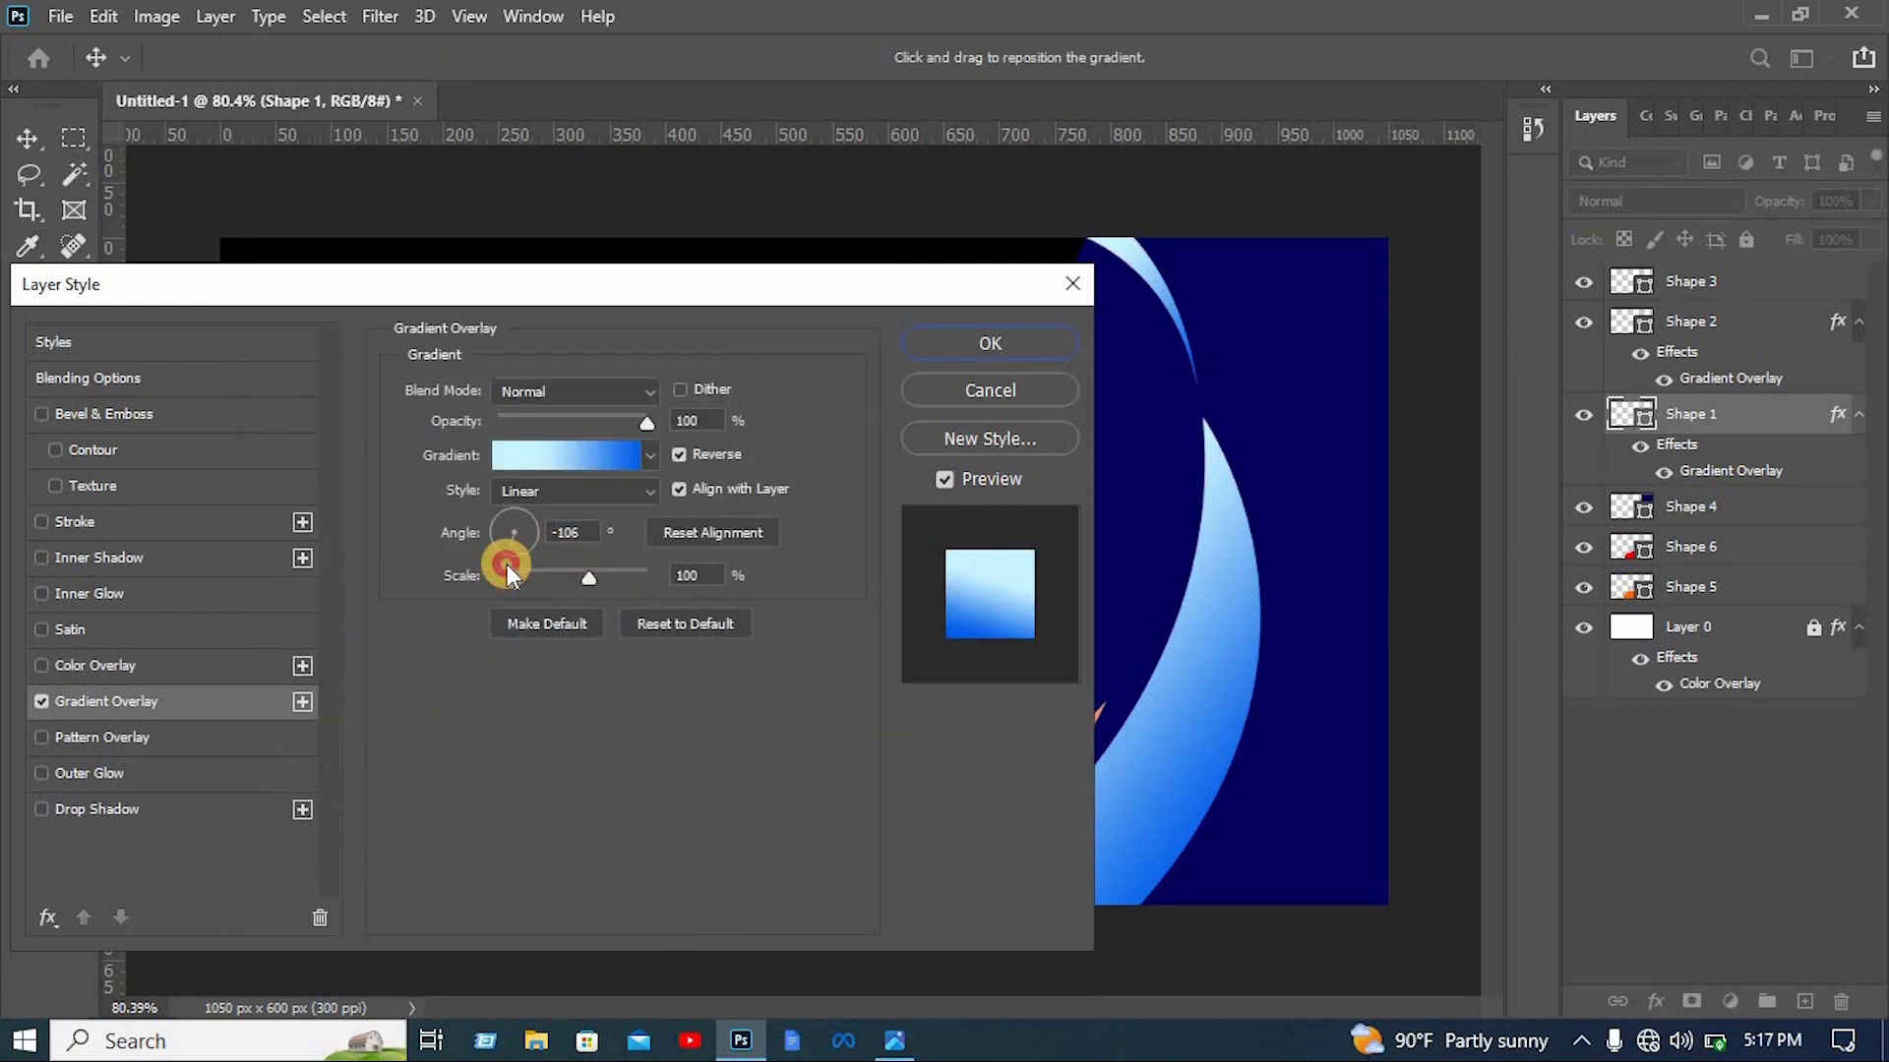
key("Return")
Apply a reversed Gradient Overlay to the red wave's layer (Shape 6) using a bright cyan-to-blue preset from the Blues group
left_click(1757, 557)
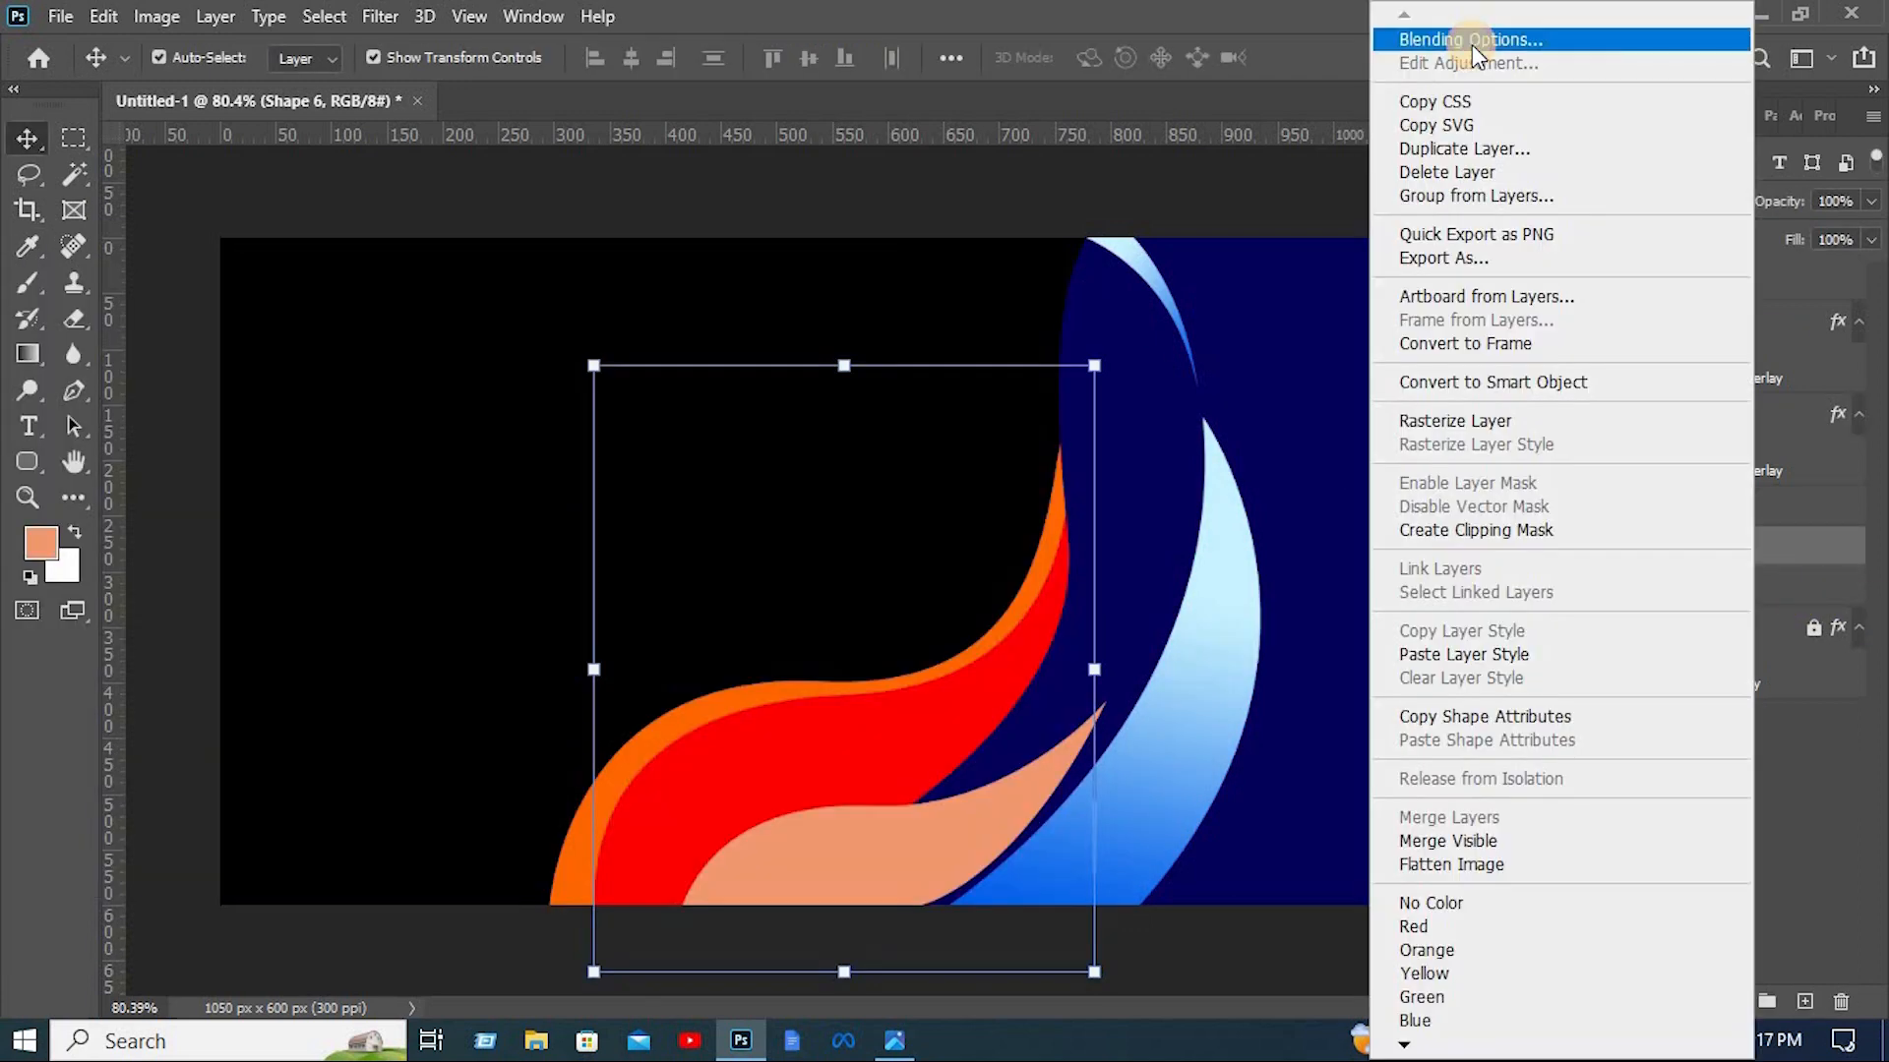
left_click(1472, 45)
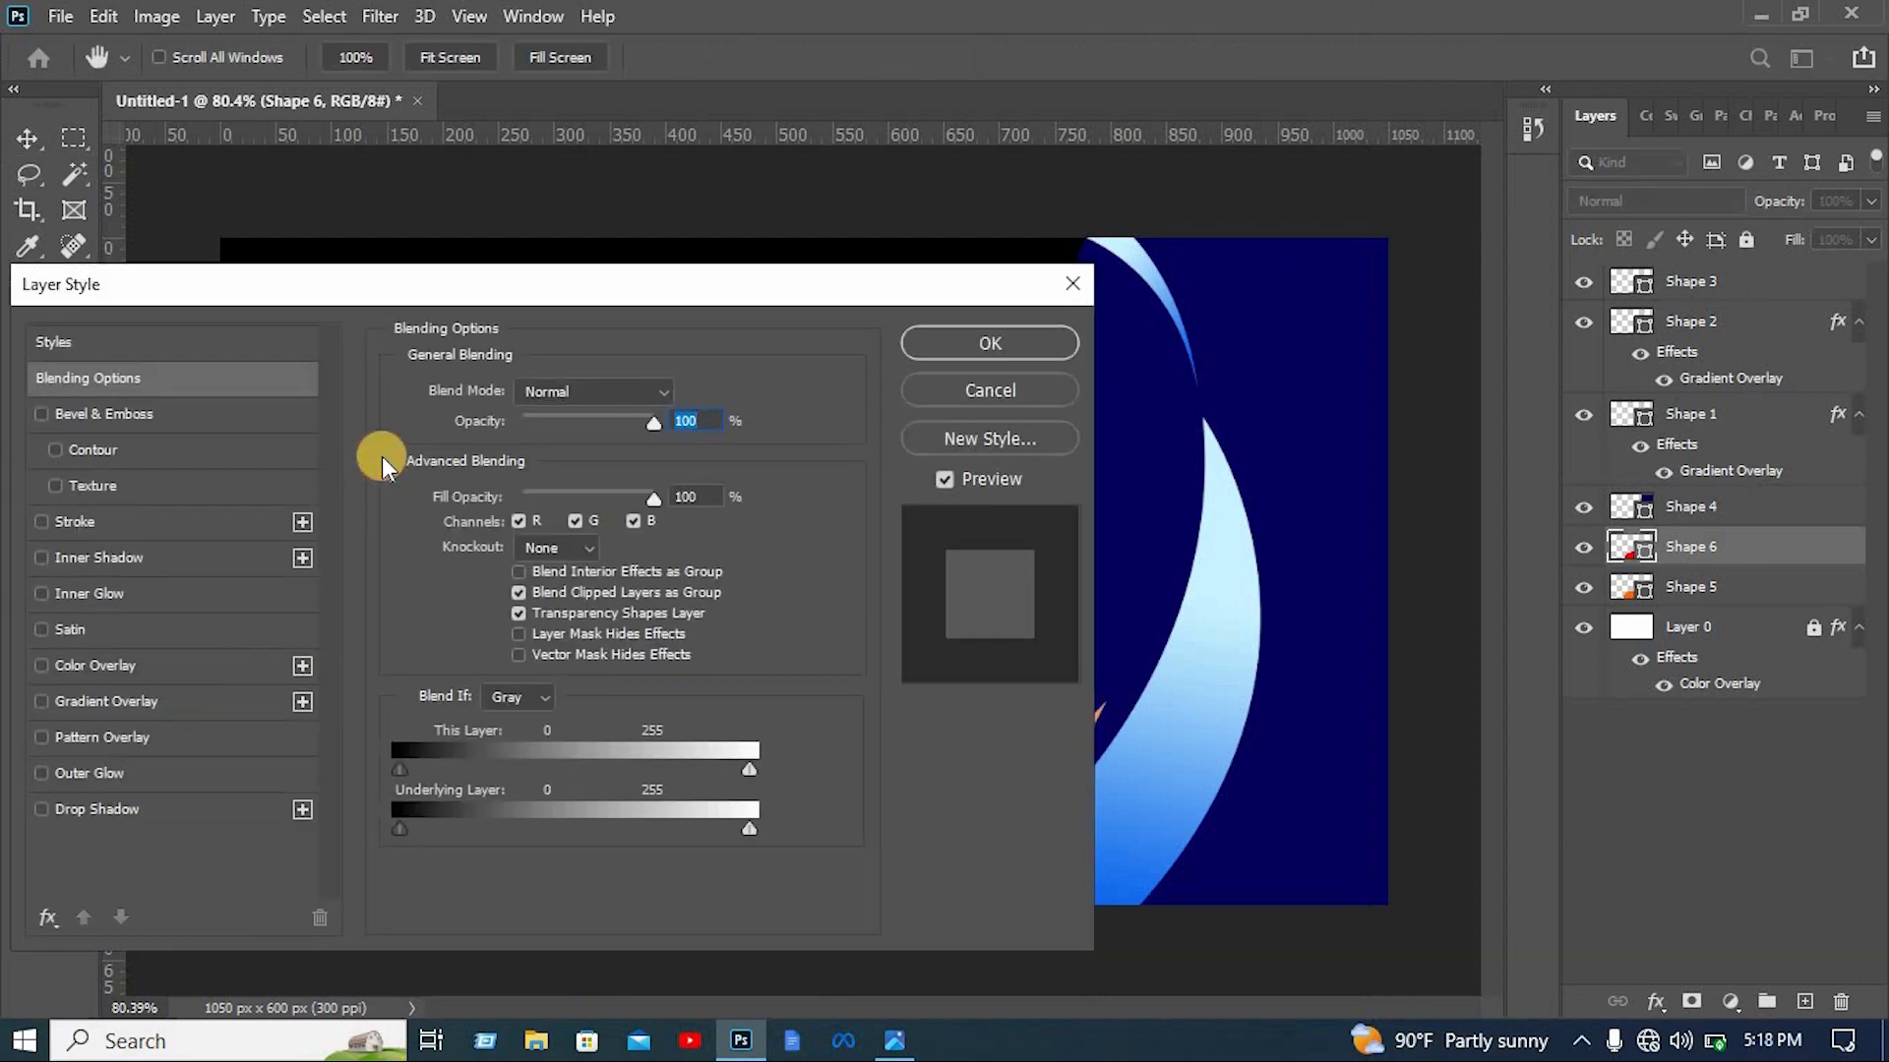
left_click(107, 700)
left_click_drag(123, 285, 1274, 283)
left_click(1708, 497)
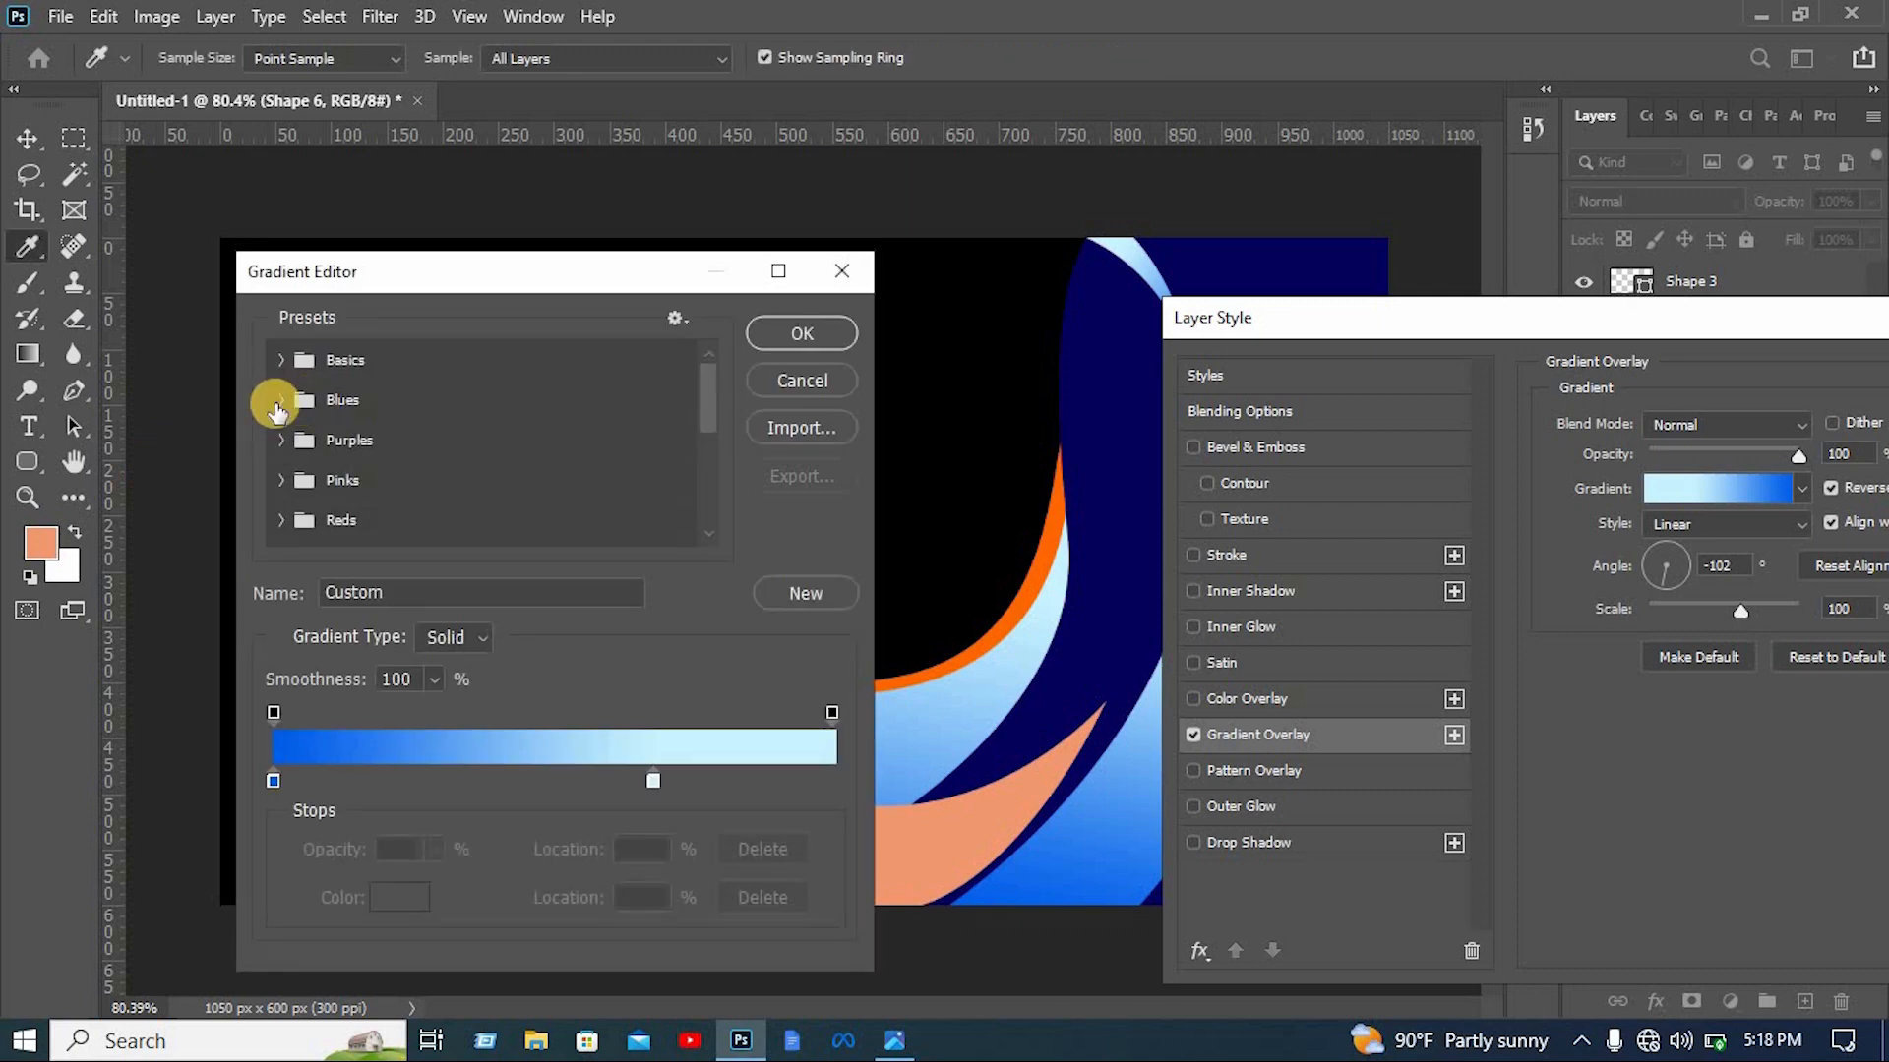
left_click(281, 400)
scroll(366, 479, "down", 2)
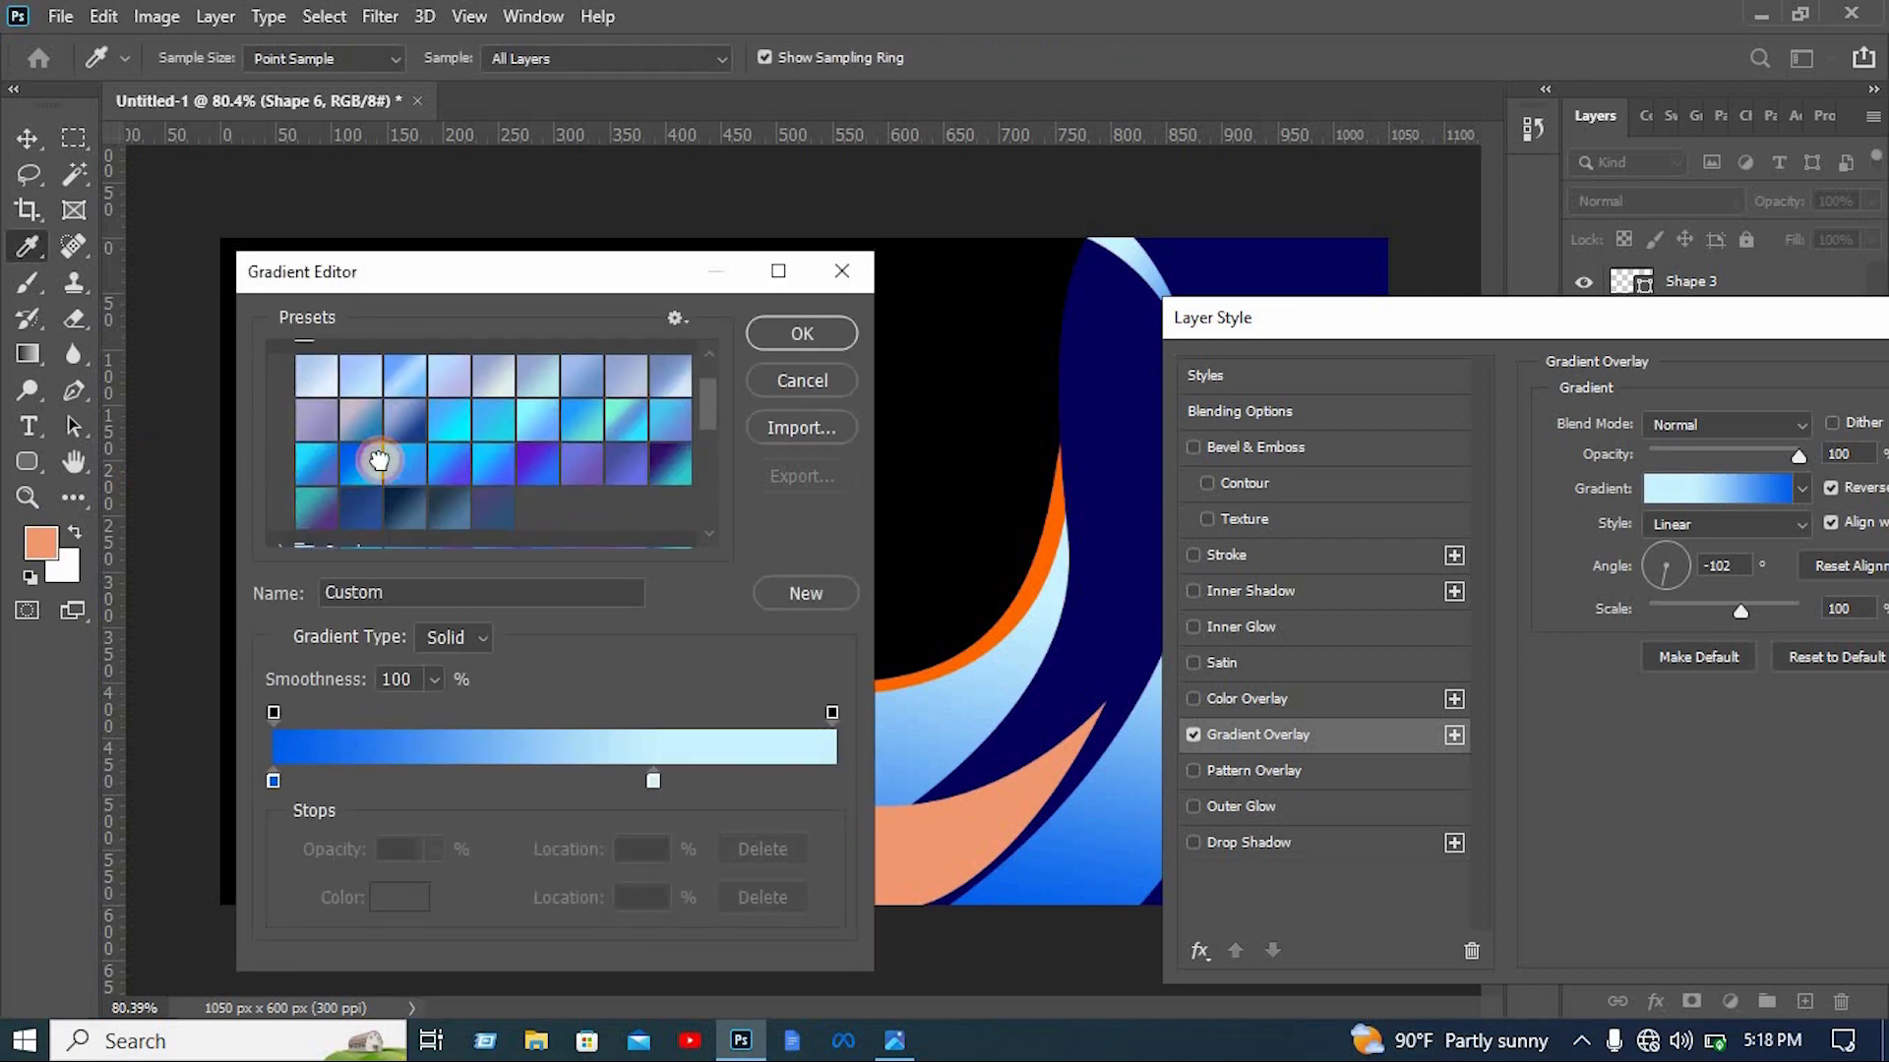
left_click(821, 331)
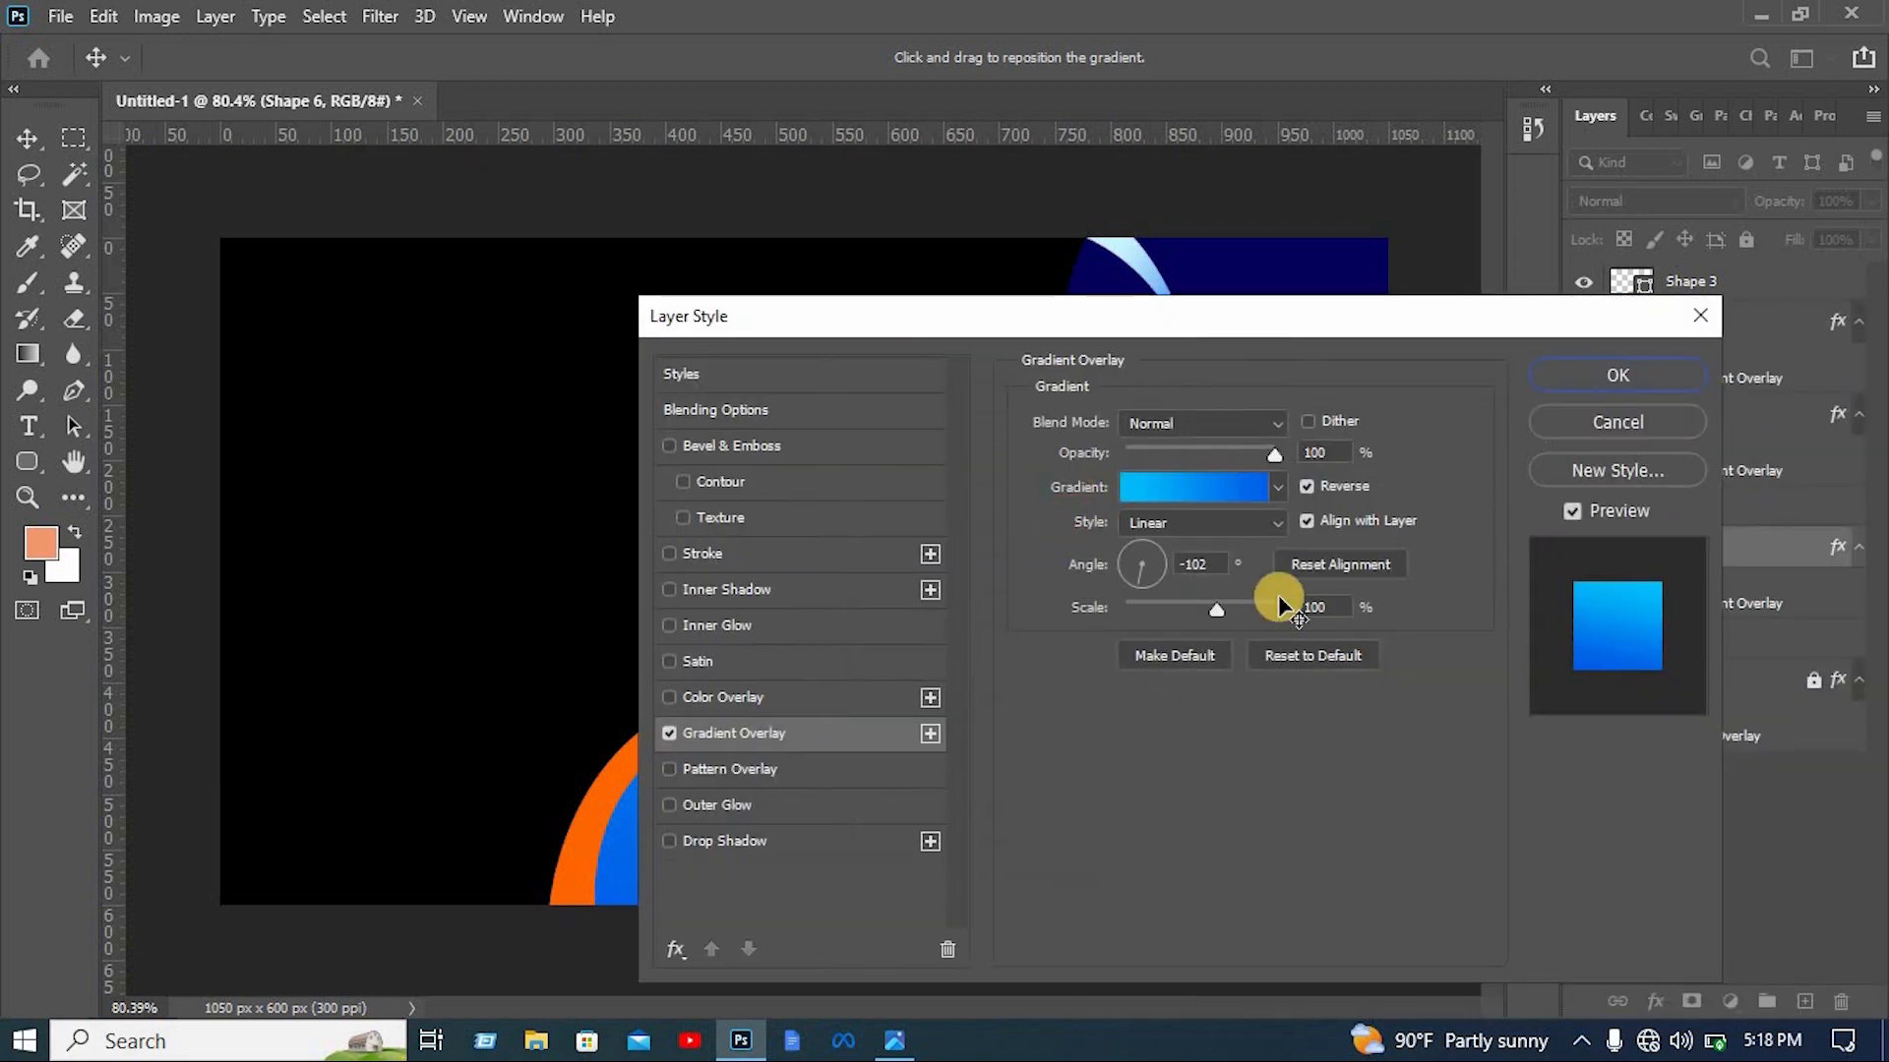
key("Return")
Apply the reversed cyan-to-blue Gradient Overlay to the peach shape's layer (Shape 3) with its angle set to 9°
left_click(865, 856)
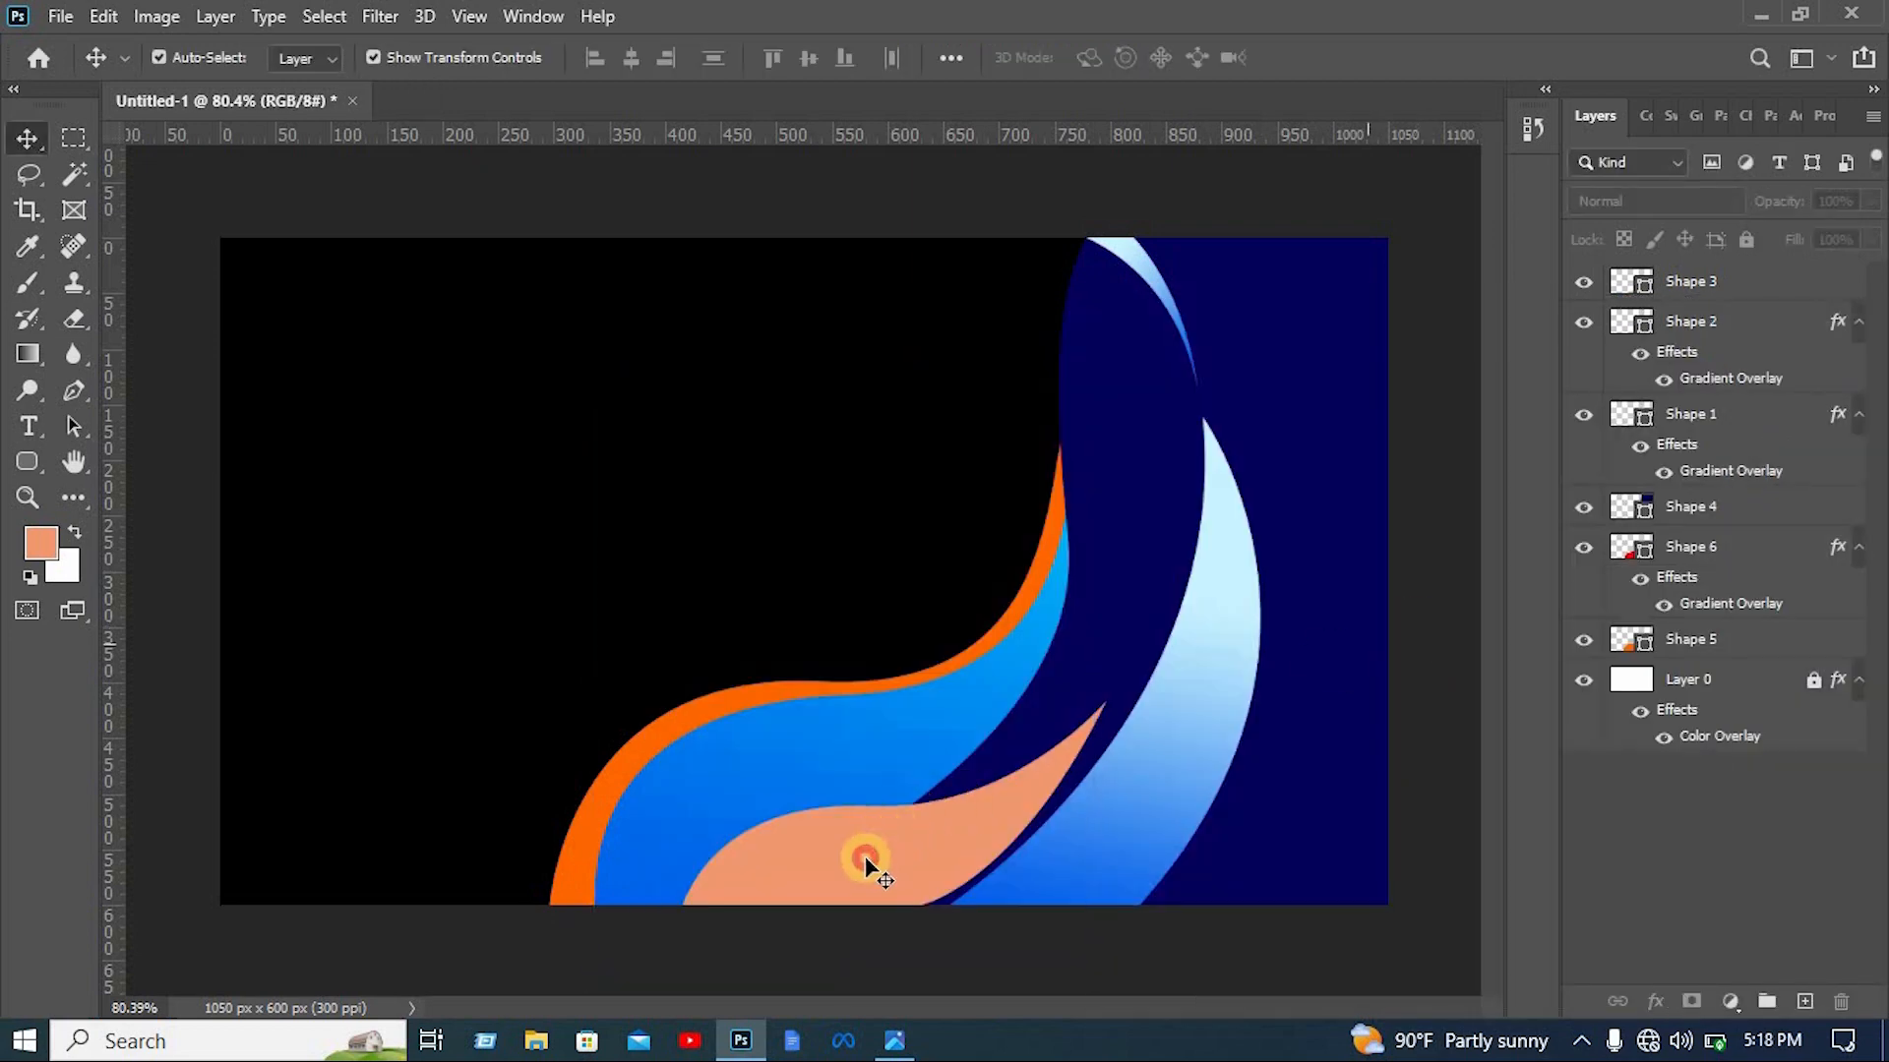
left_click(1769, 291)
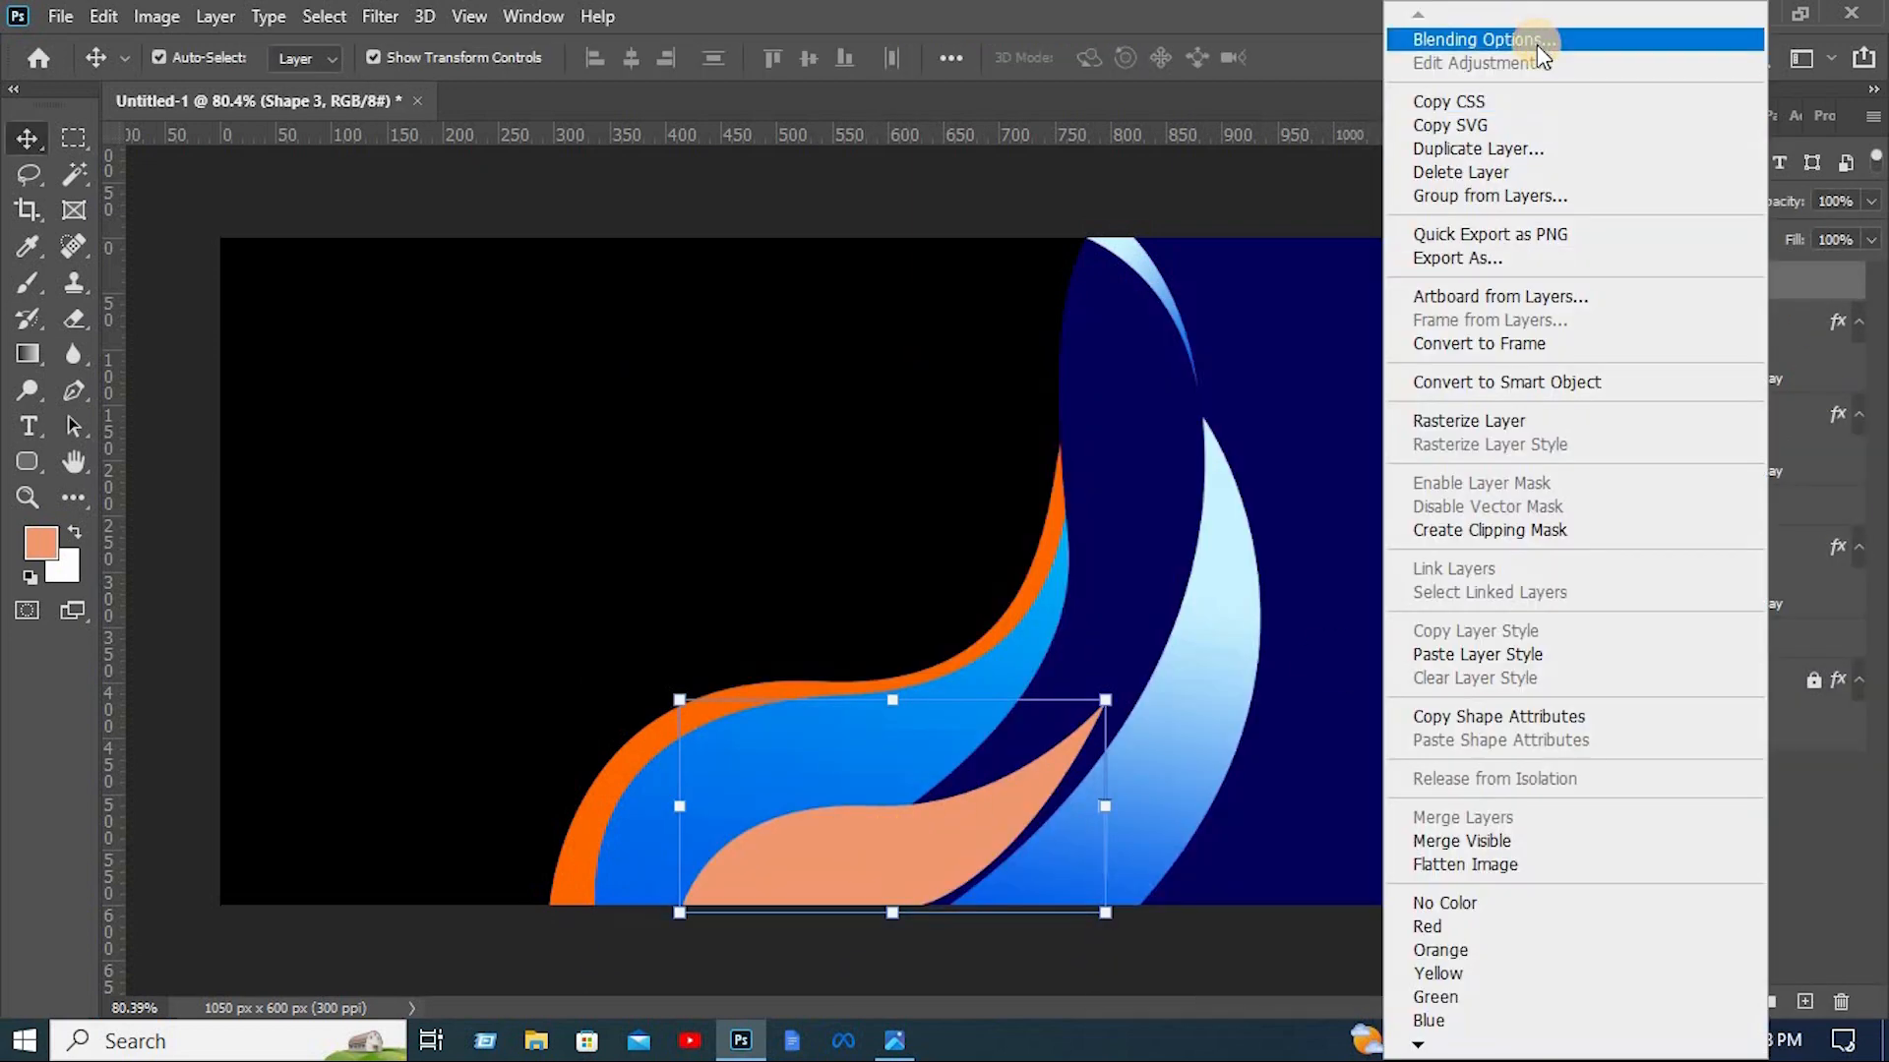
left_click(1537, 44)
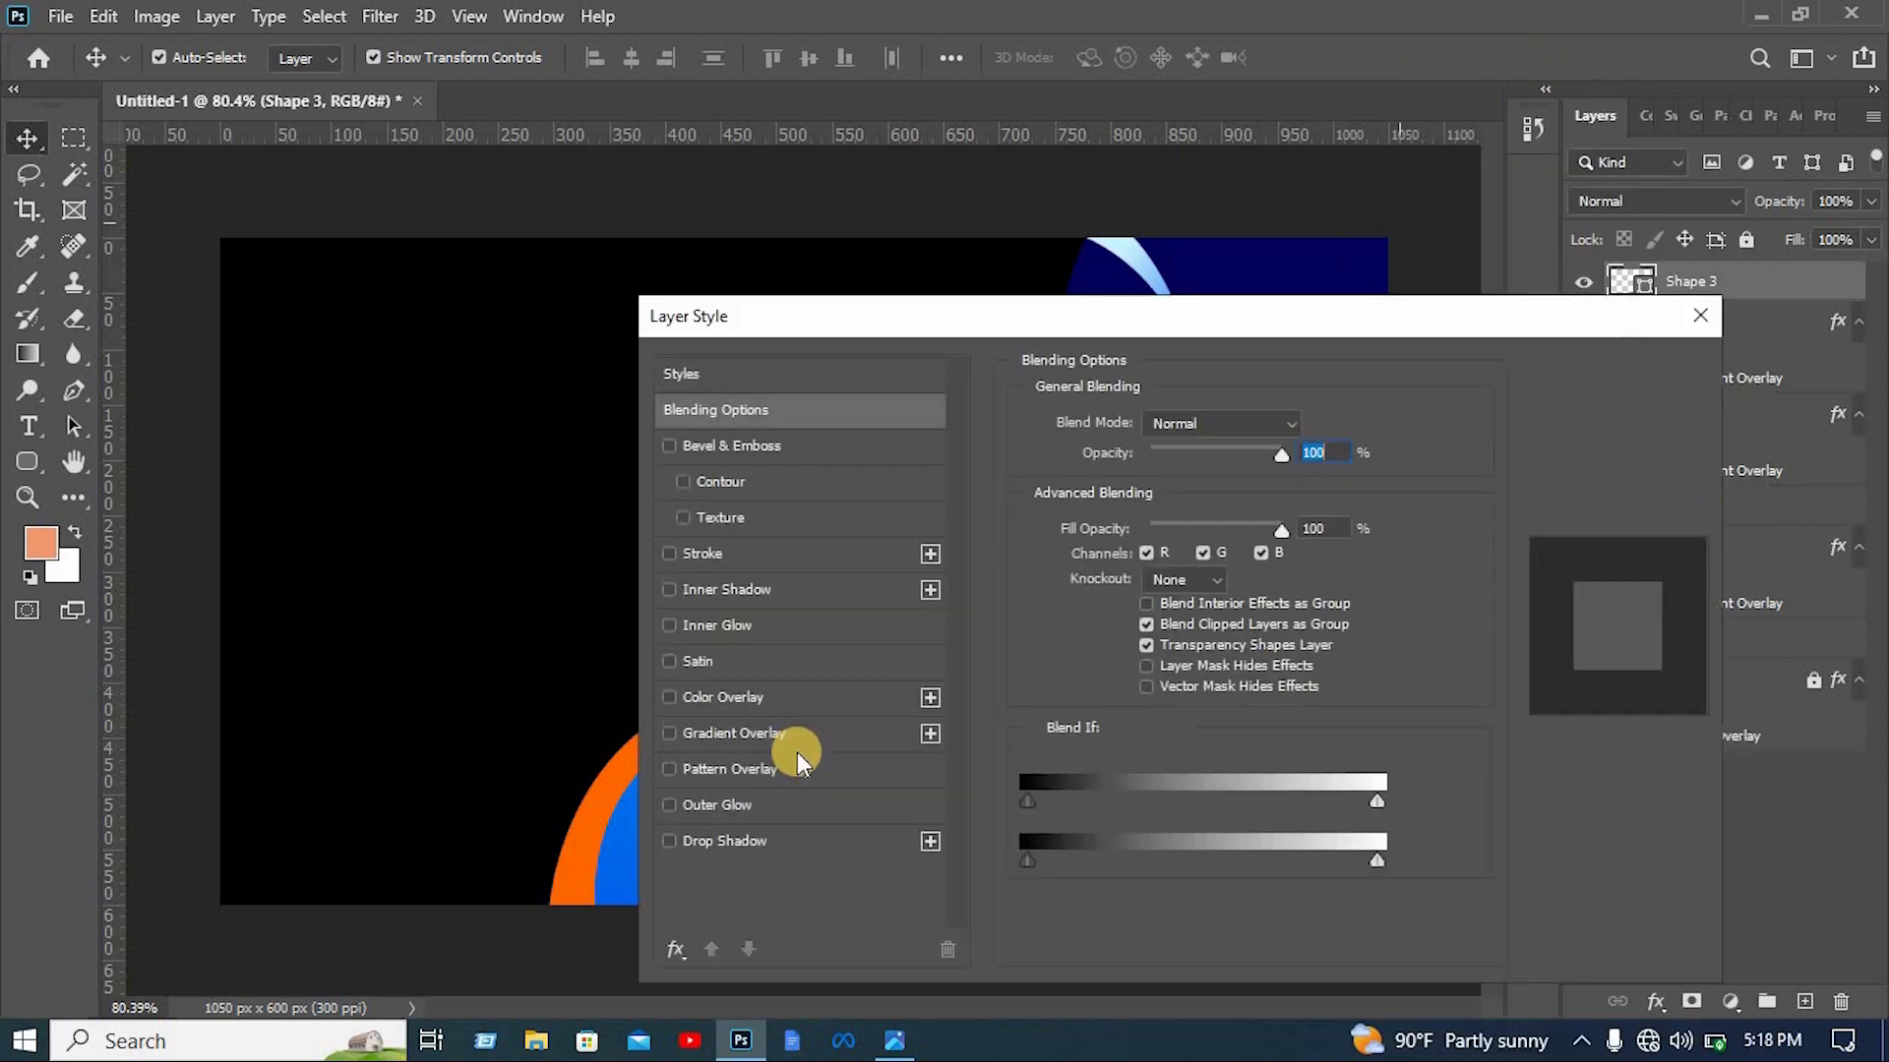
left_click(797, 745)
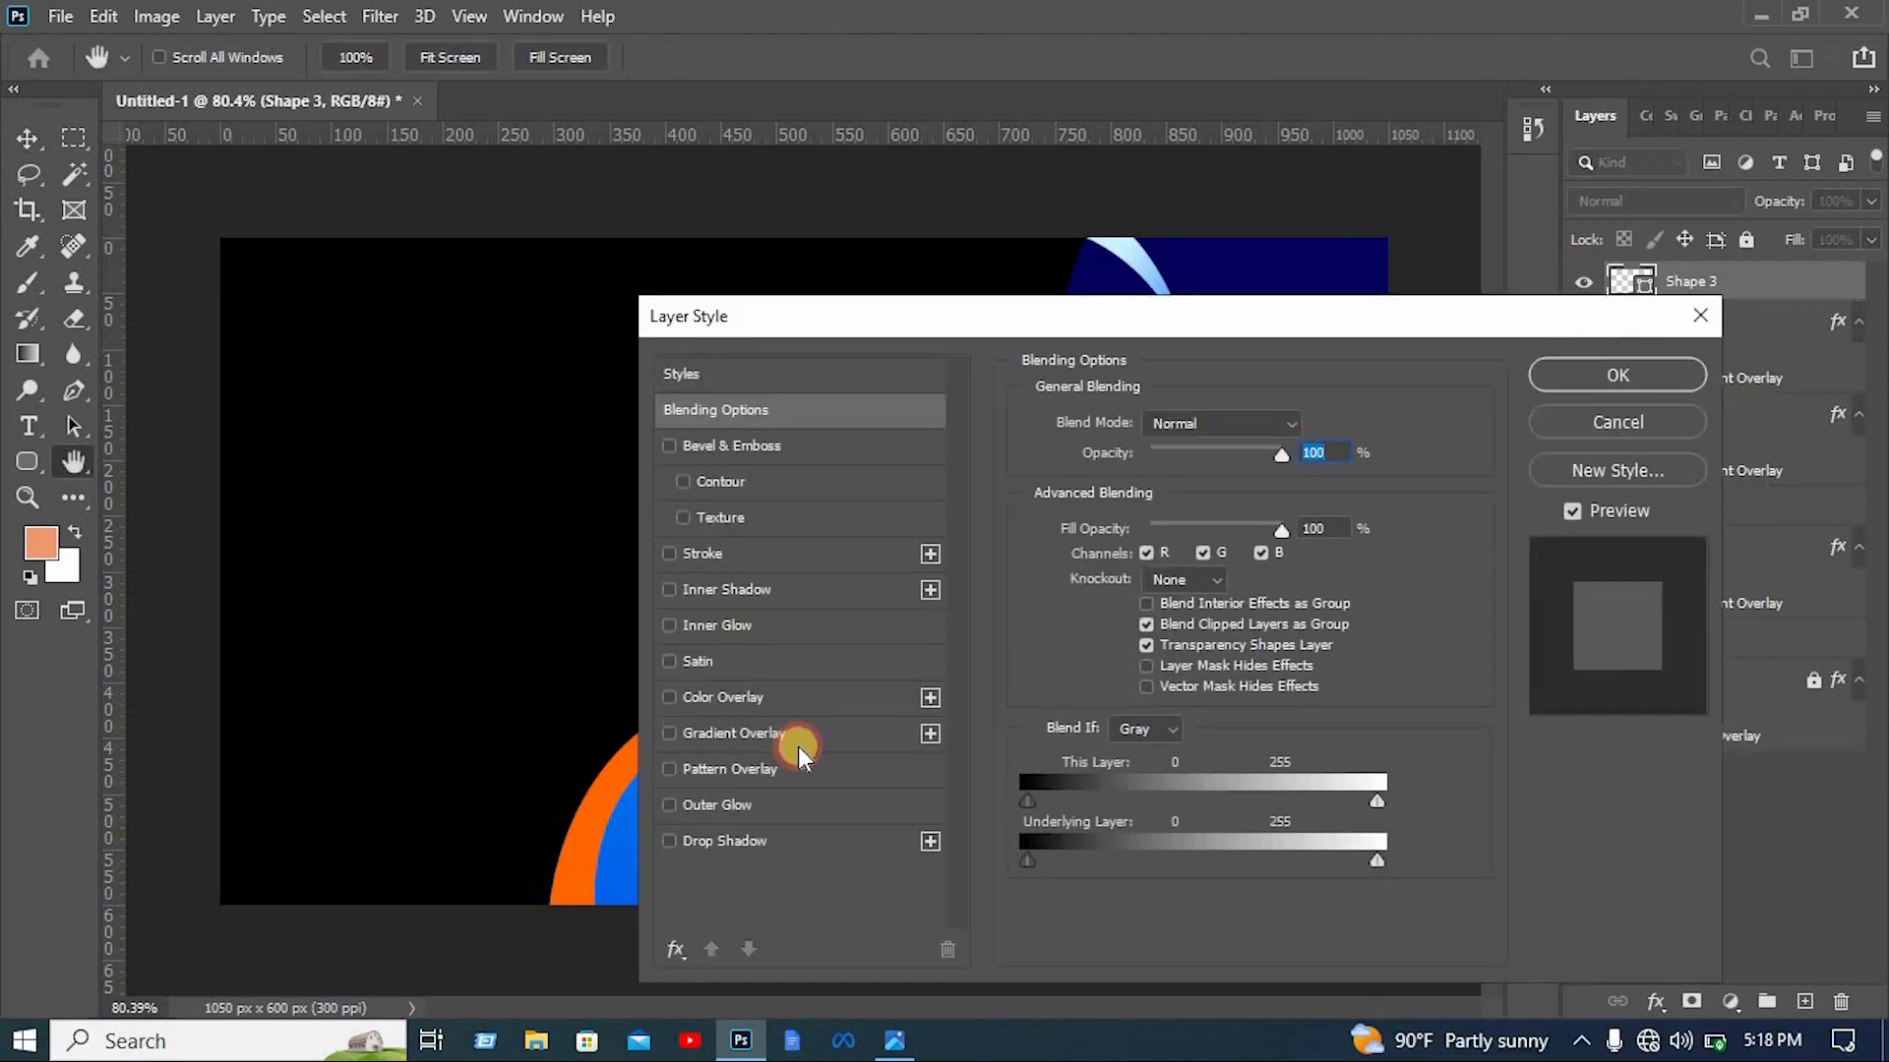
left_click_drag(1590, 283, 1241, 27)
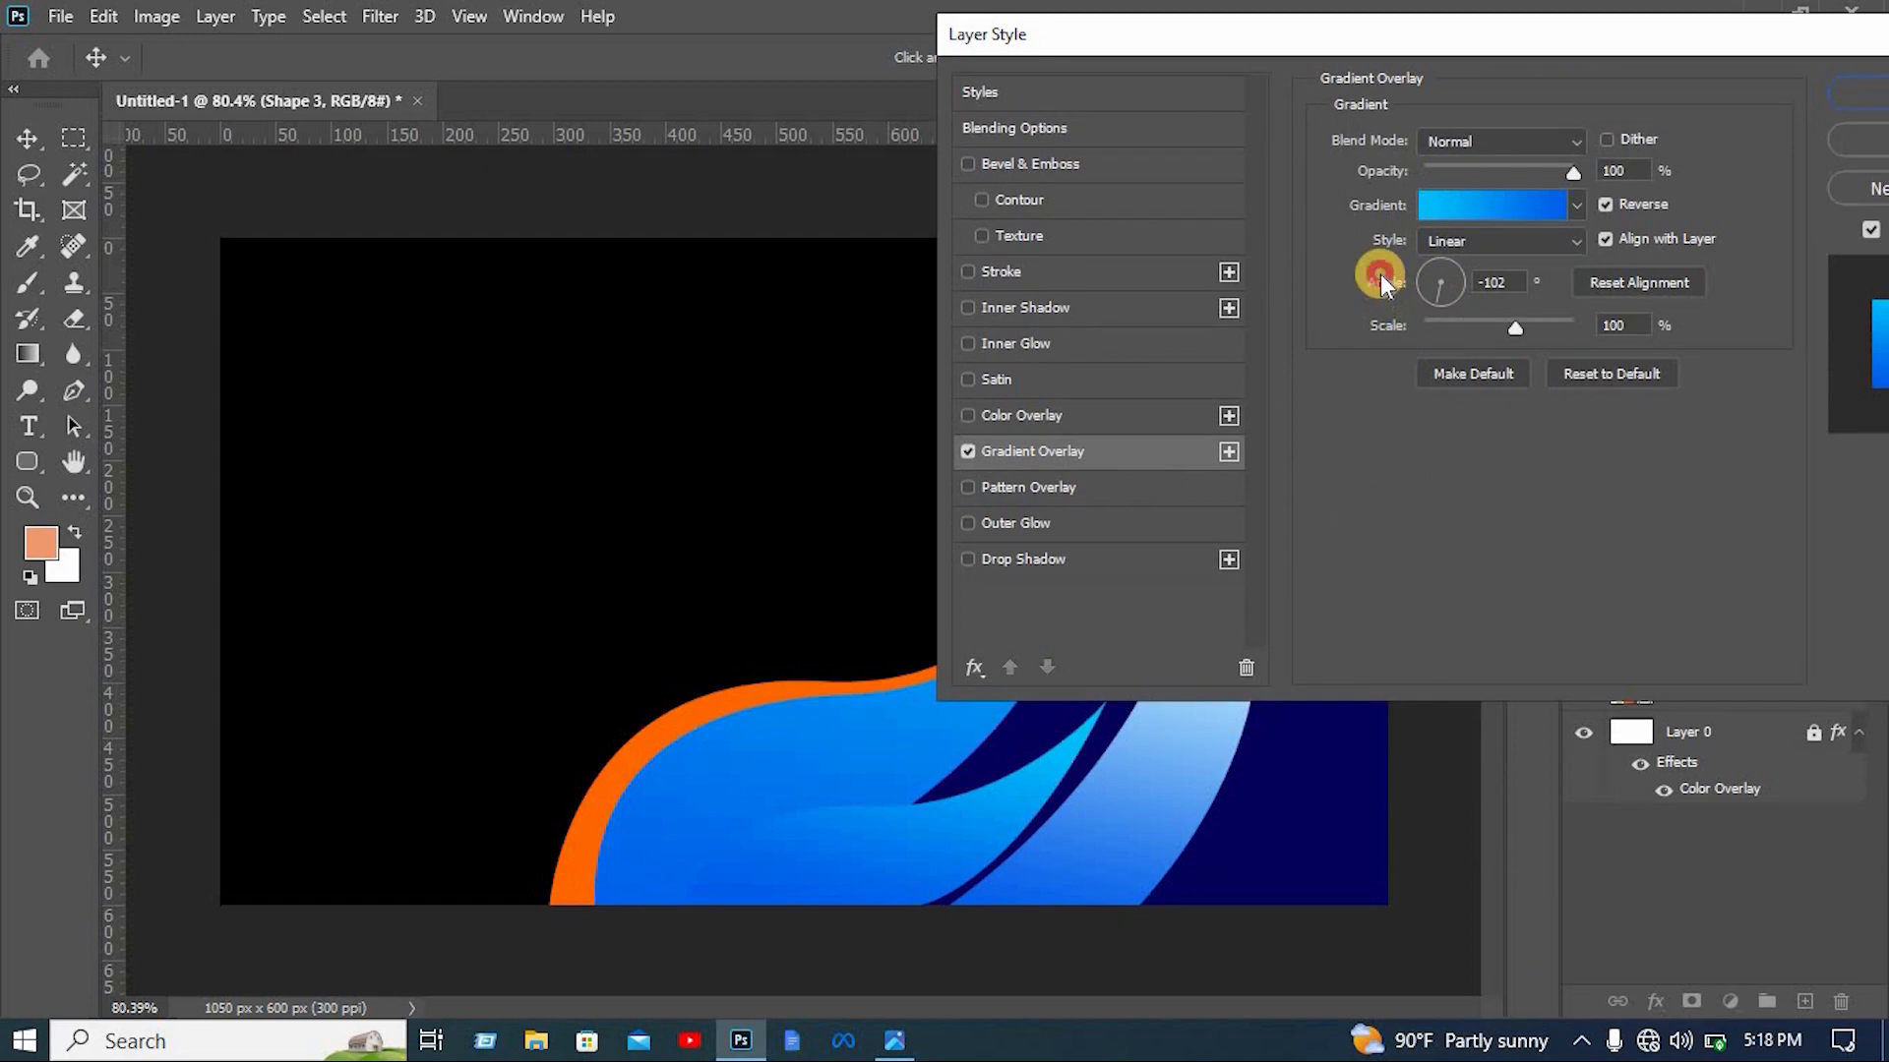
left_click_drag(1509, 263, 1510, 271)
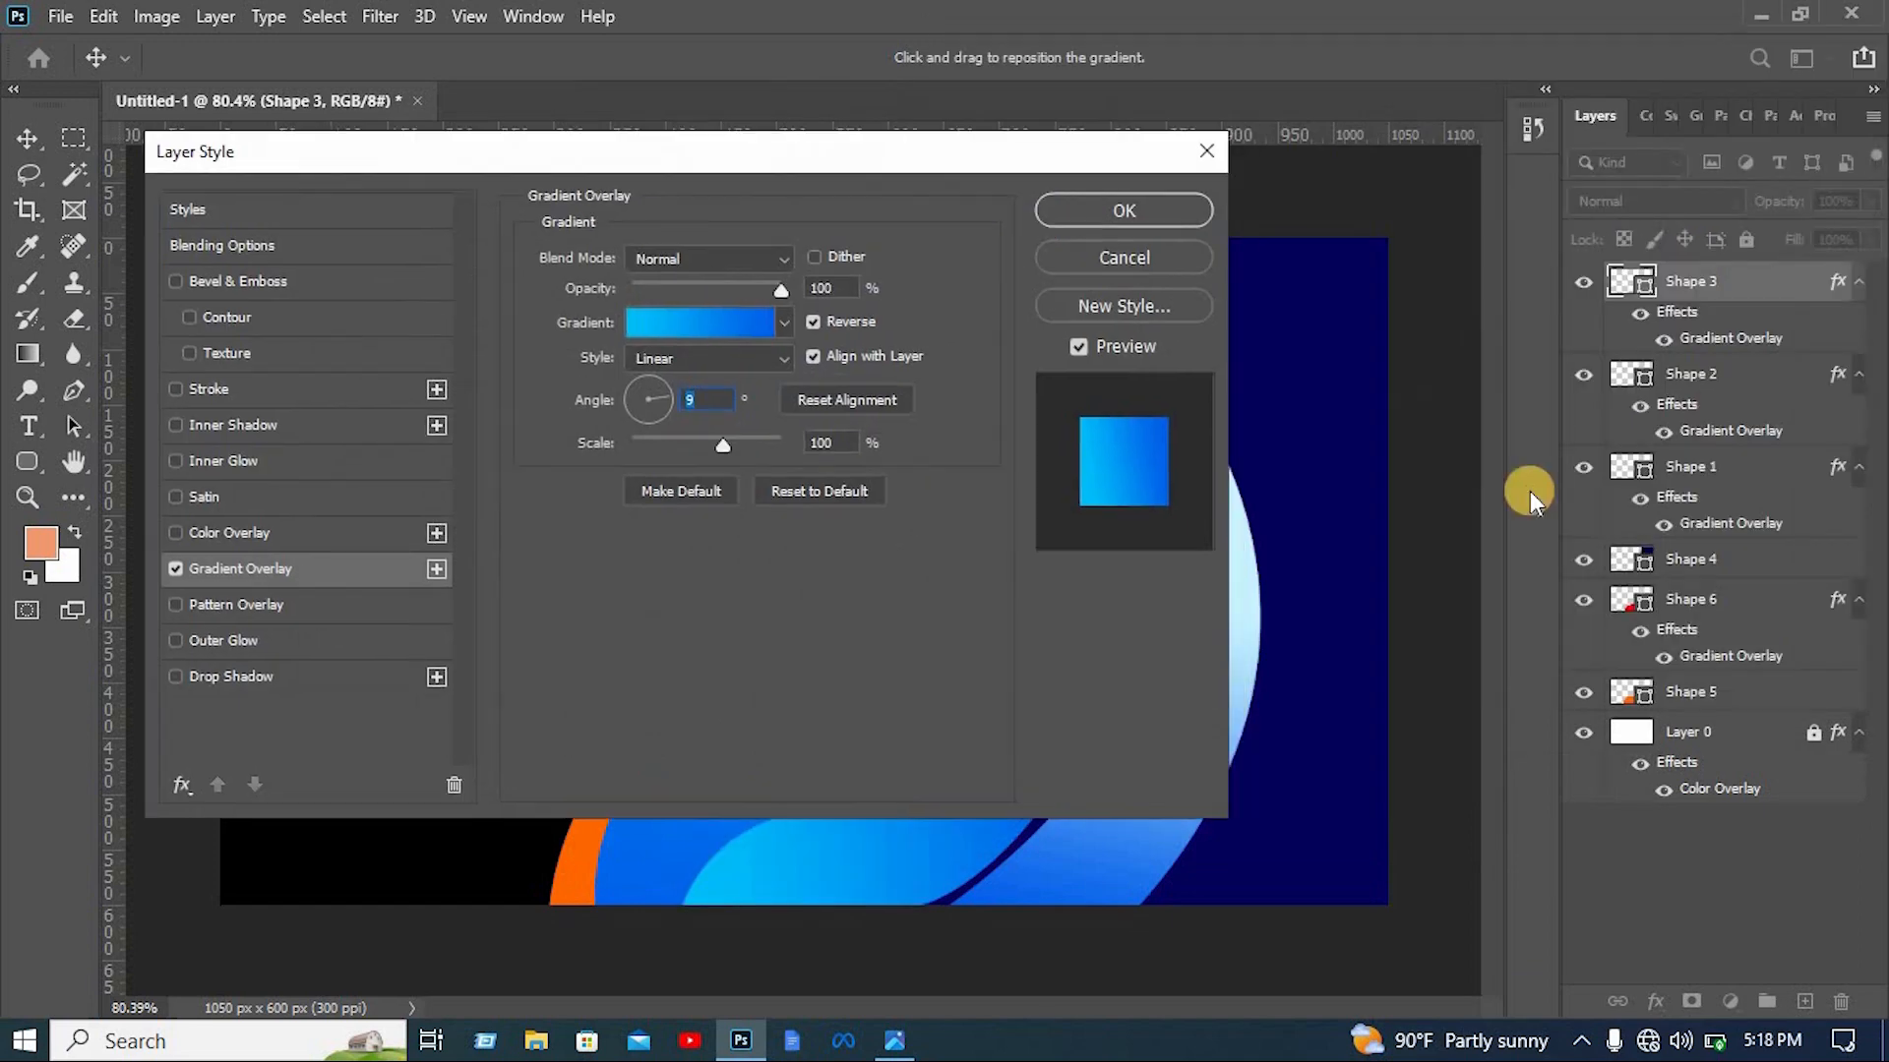
key("Return")
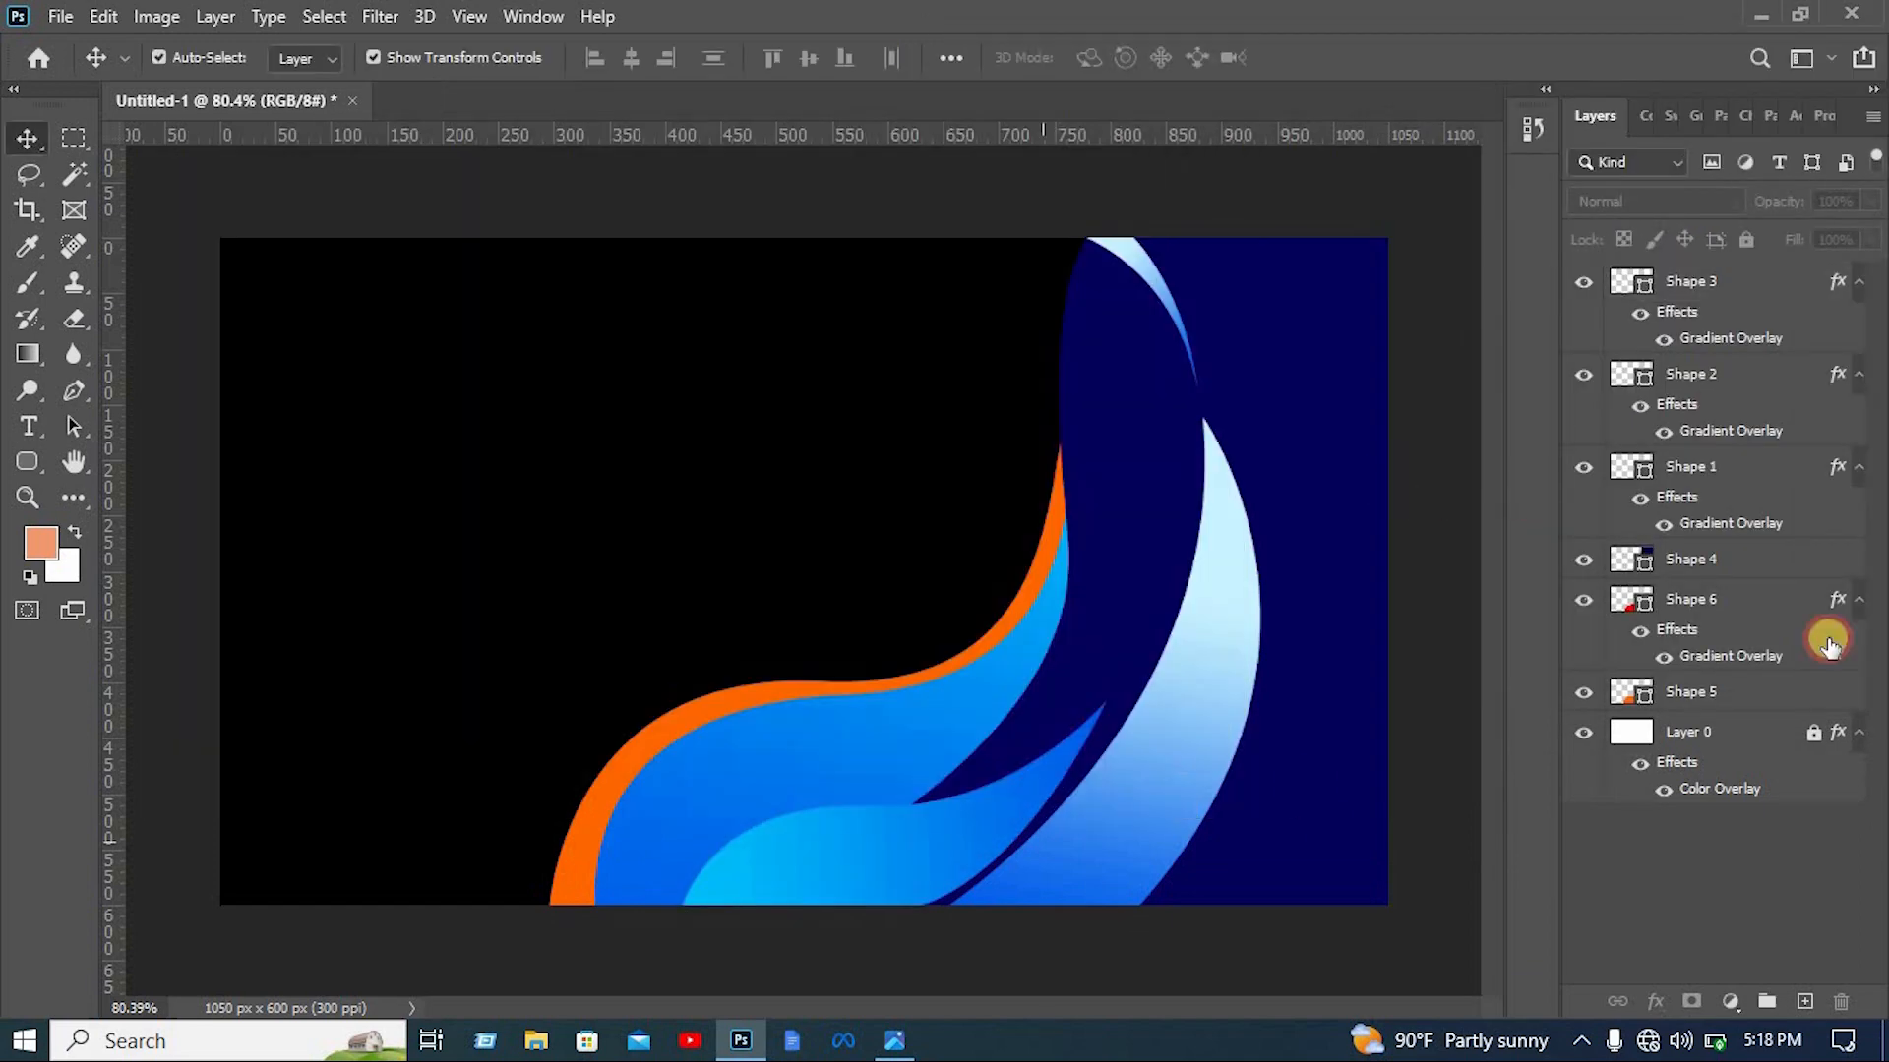
Copy the layer style of Shape 1 and paste it onto the orange wave's layer (Shape 5)
left_click(1708, 467)
right_click(1708, 466)
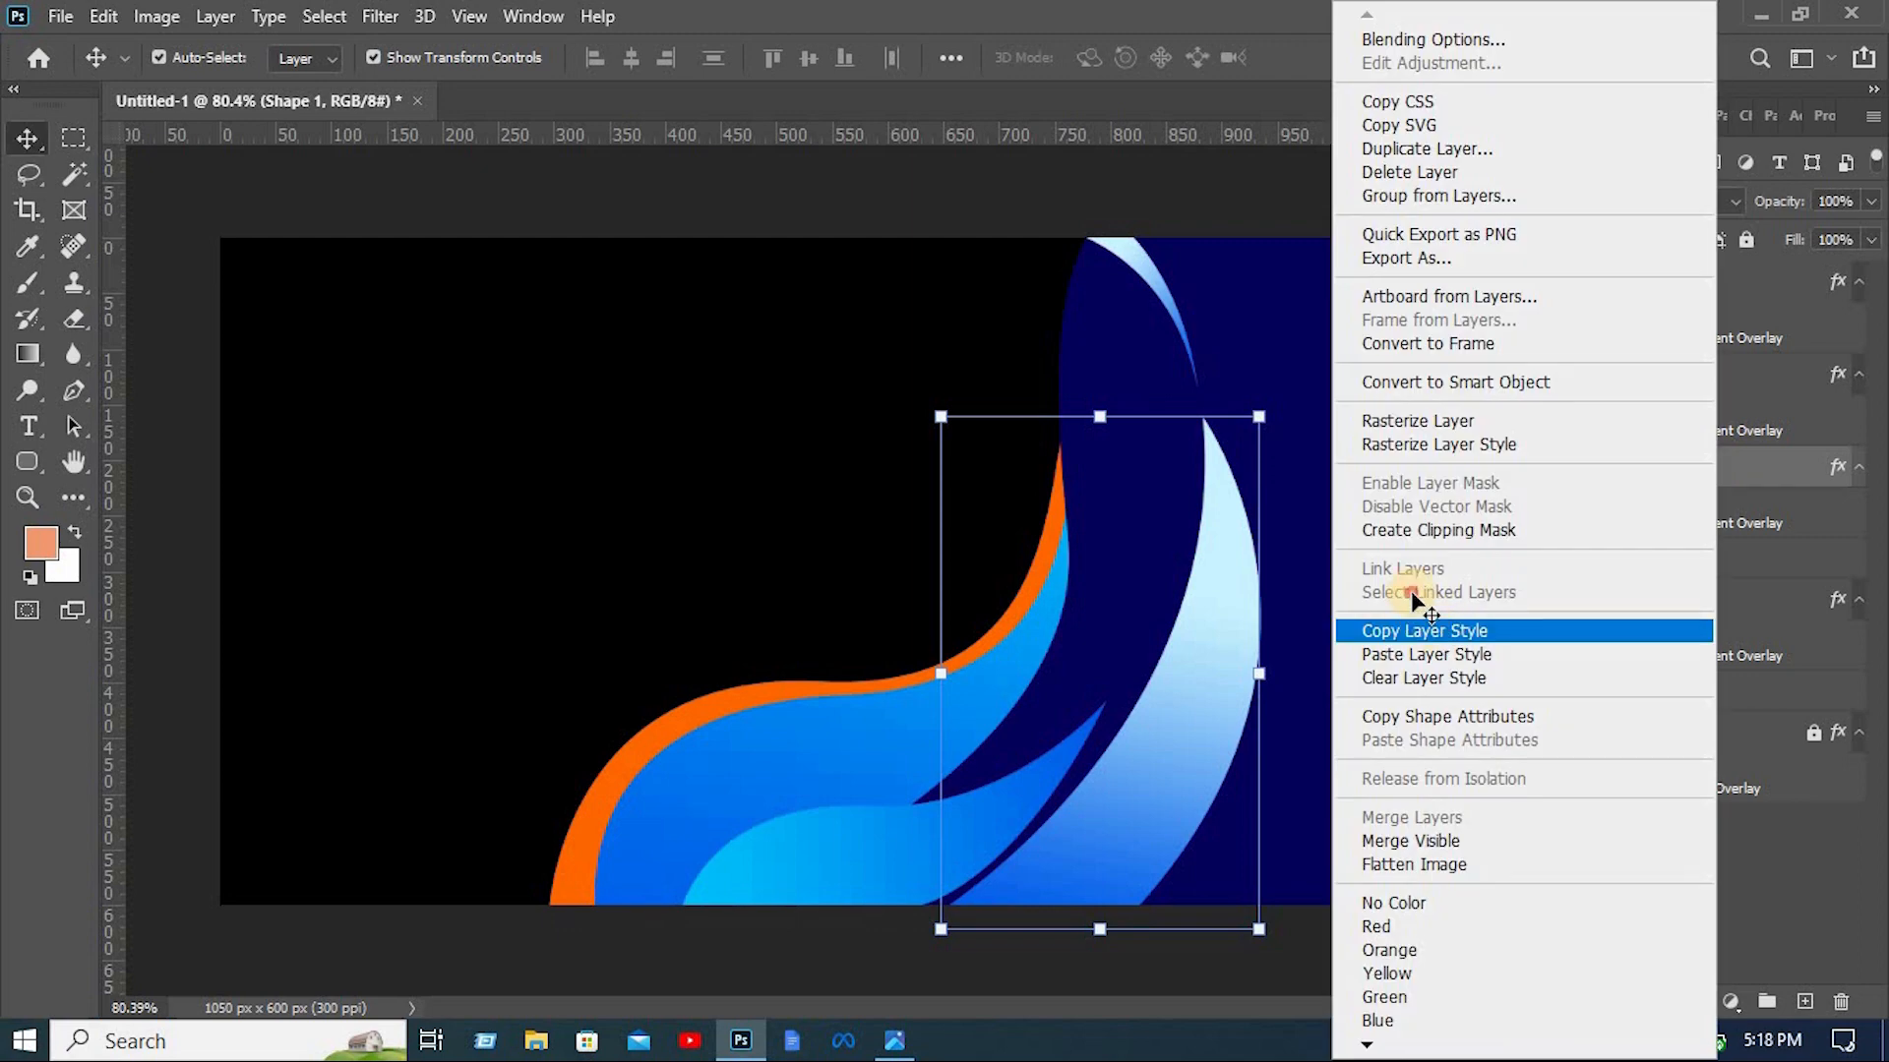
left_click(1417, 634)
left_click(779, 710)
left_click(722, 688)
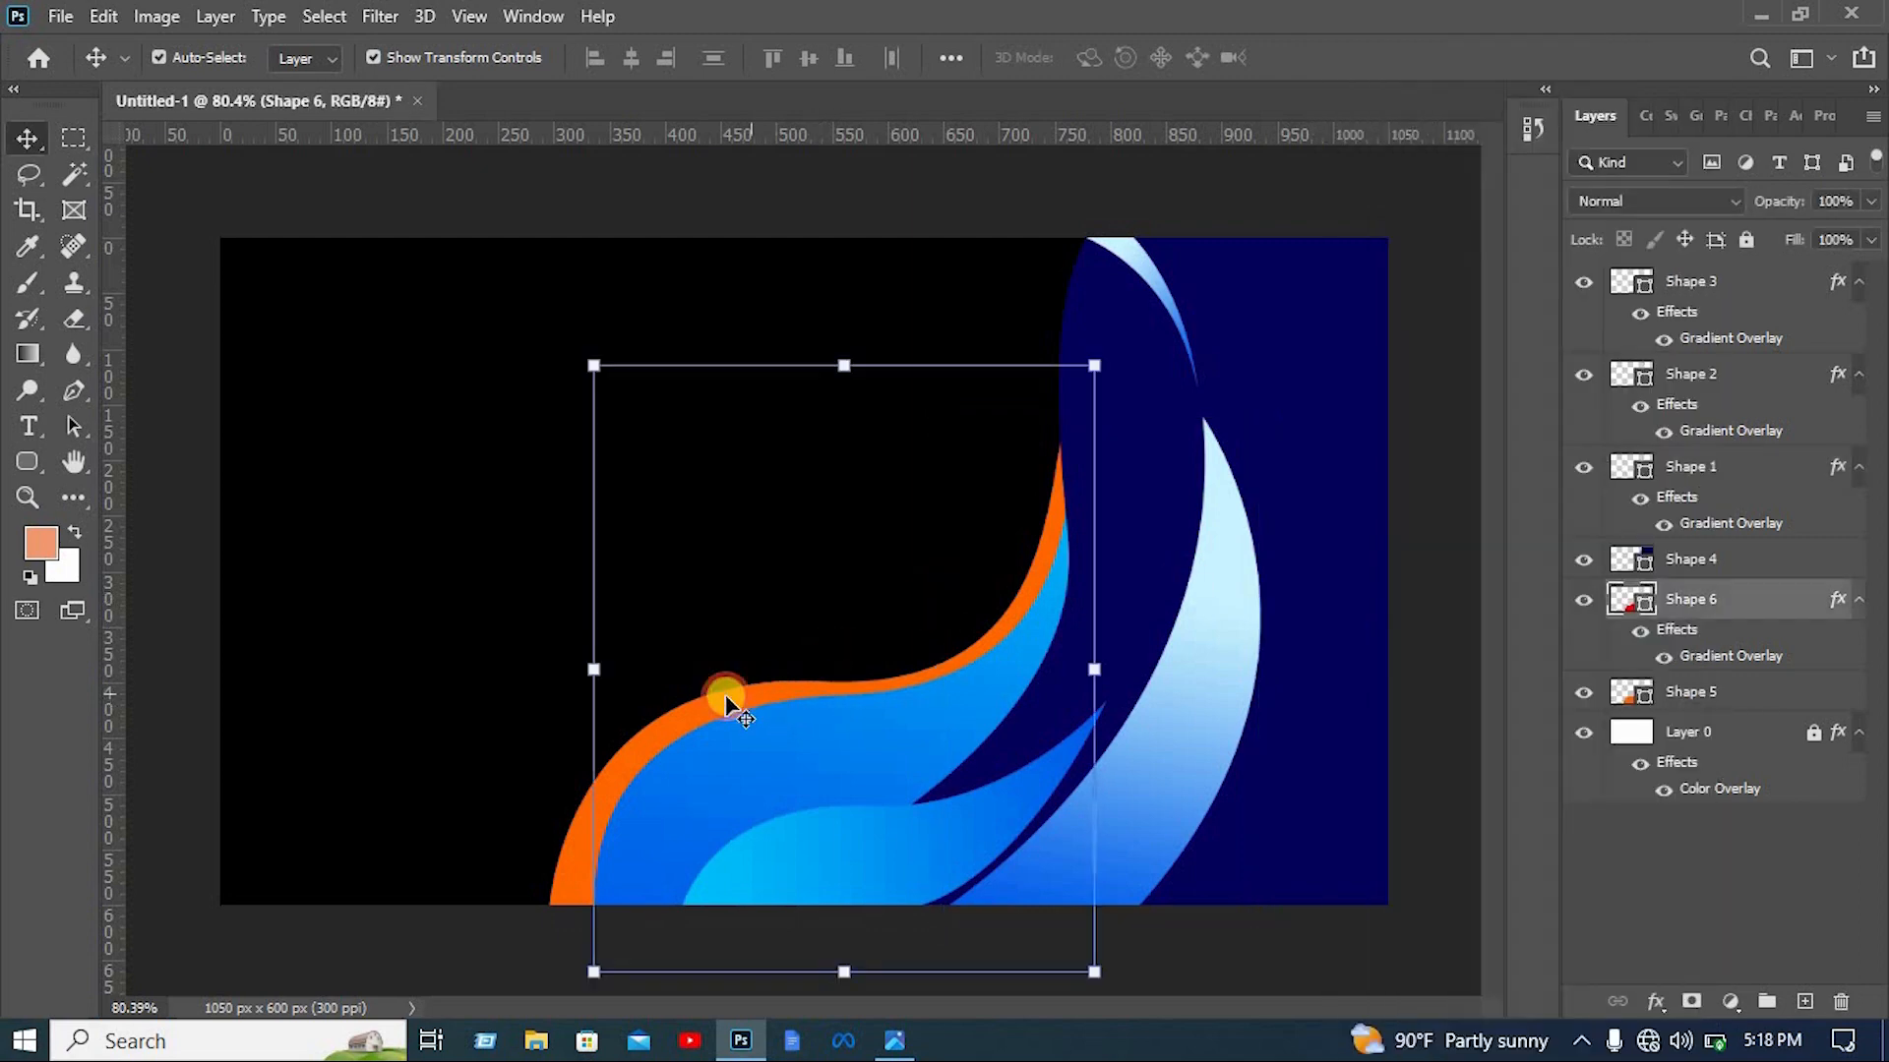
left_click(1482, 646)
left_click(1728, 707)
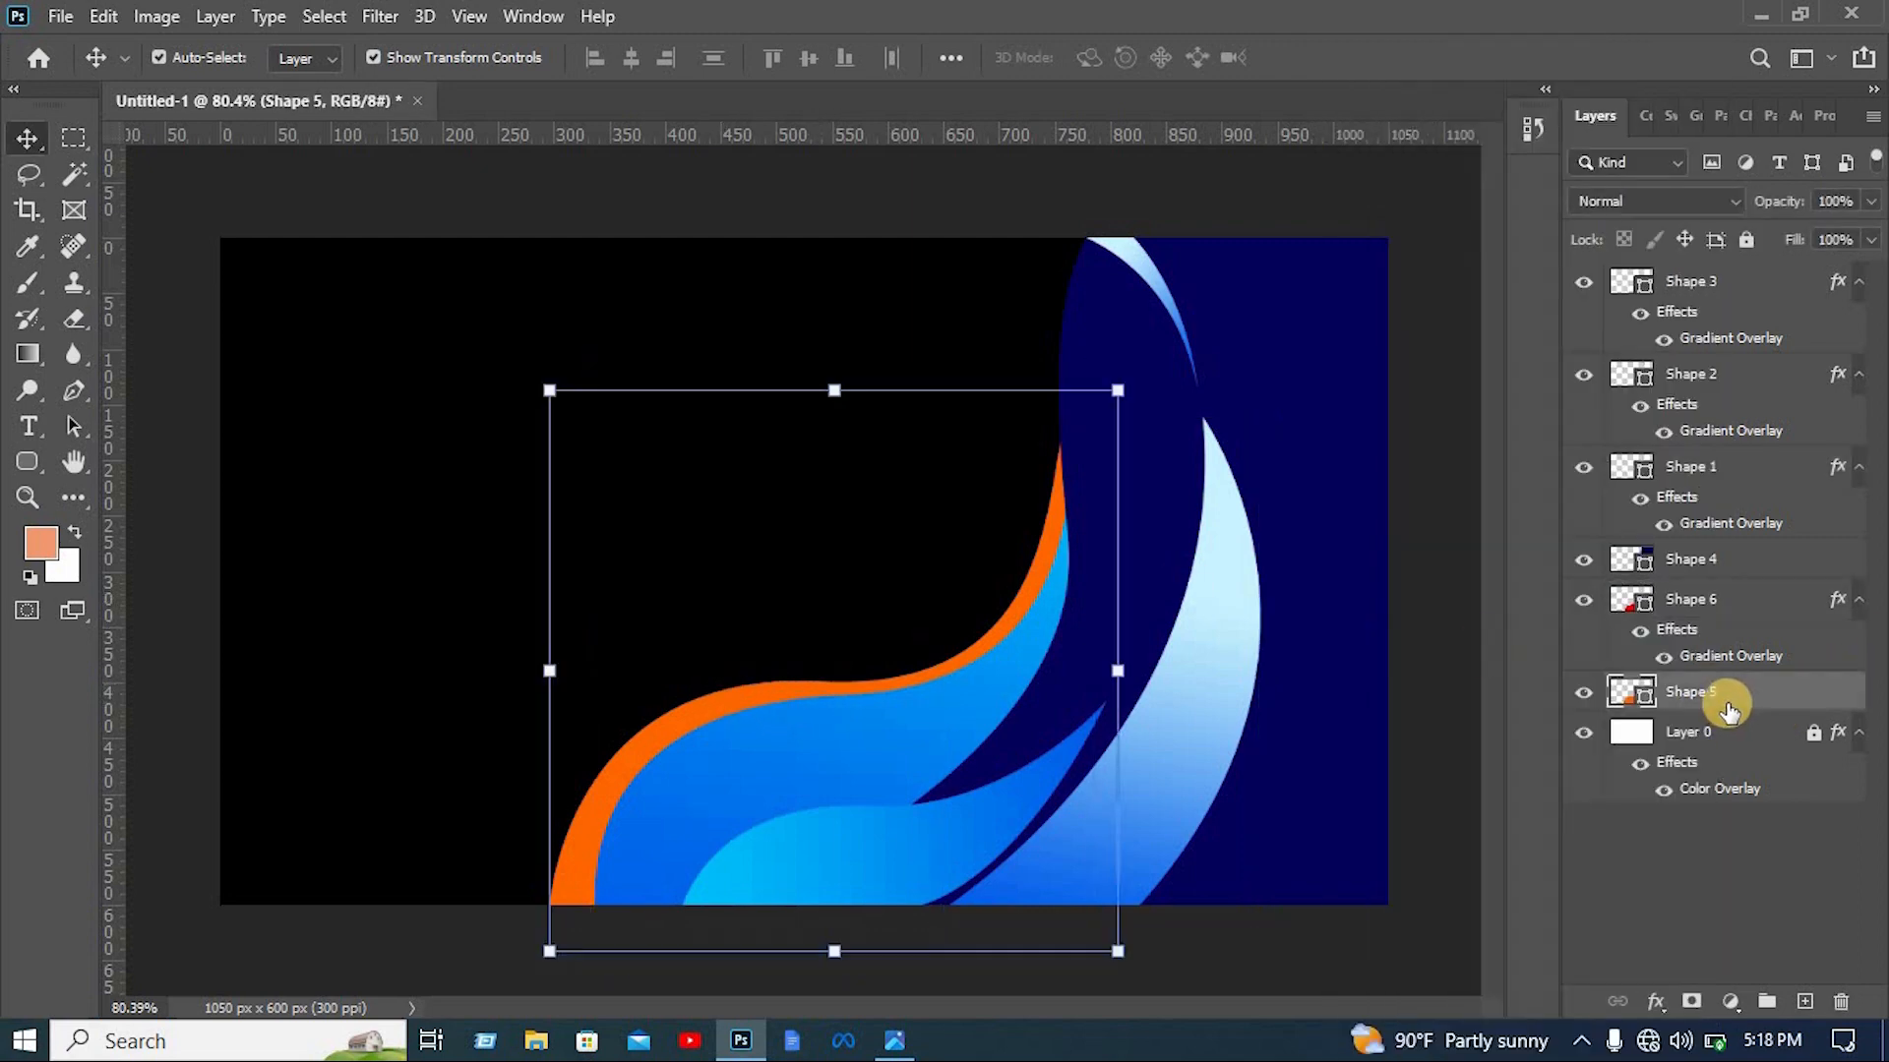
right_click(1658, 689)
left_click(1442, 655)
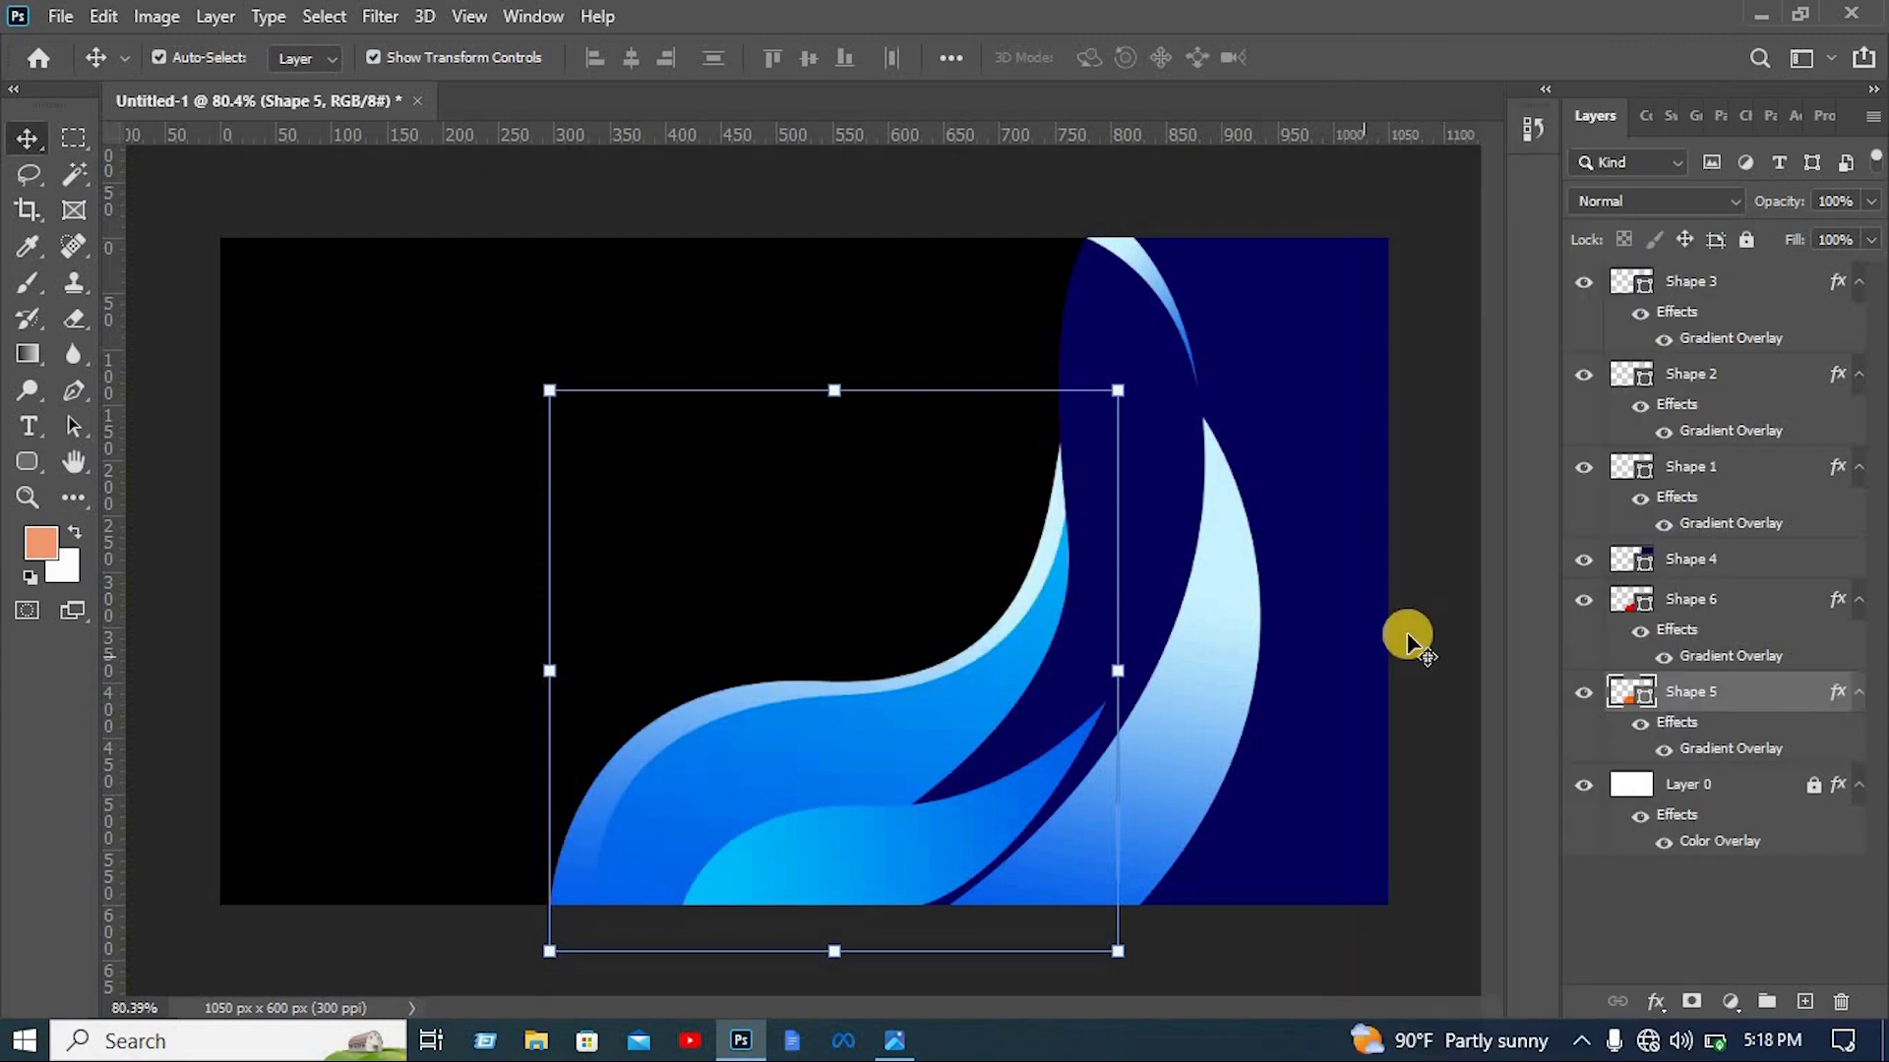
left_click(1407, 638)
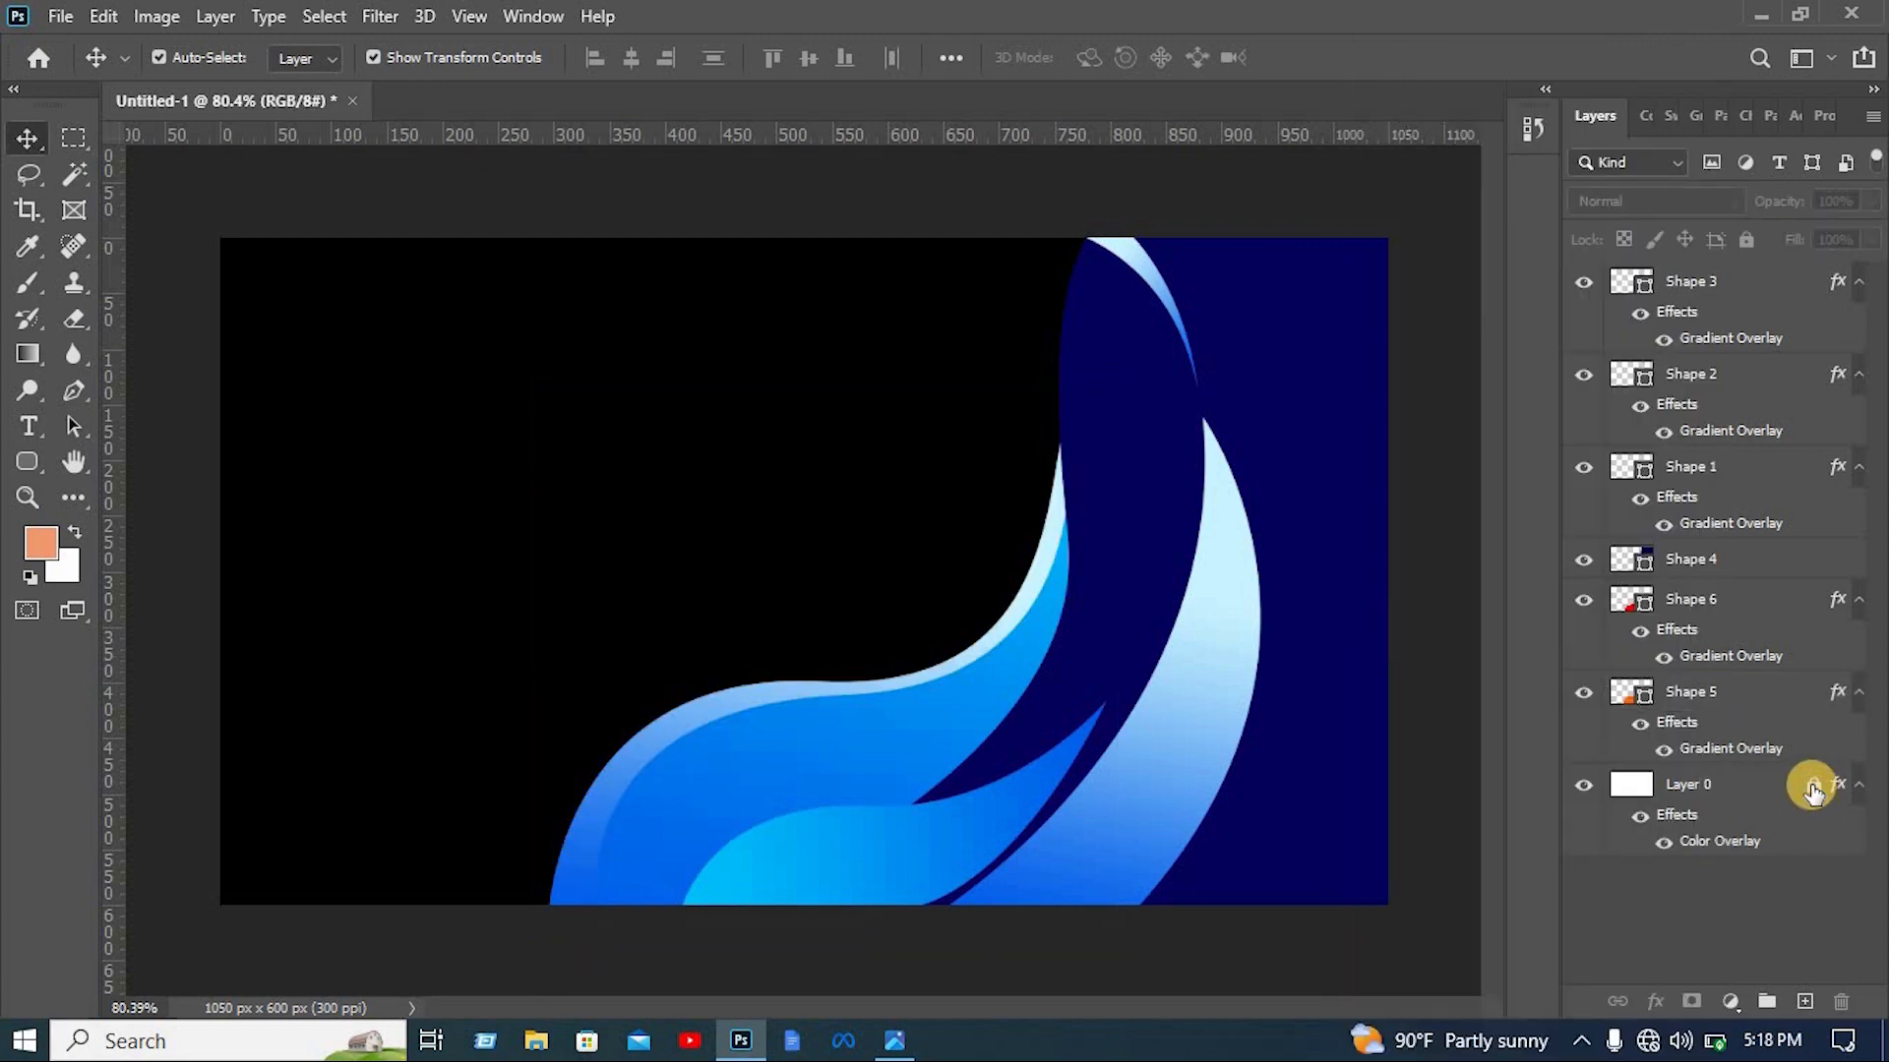
Change the background layer's (Layer 0) Color Overlay to white, unlocking the layer for the edit and relocking it
left_click(1813, 787)
left_click(1644, 793)
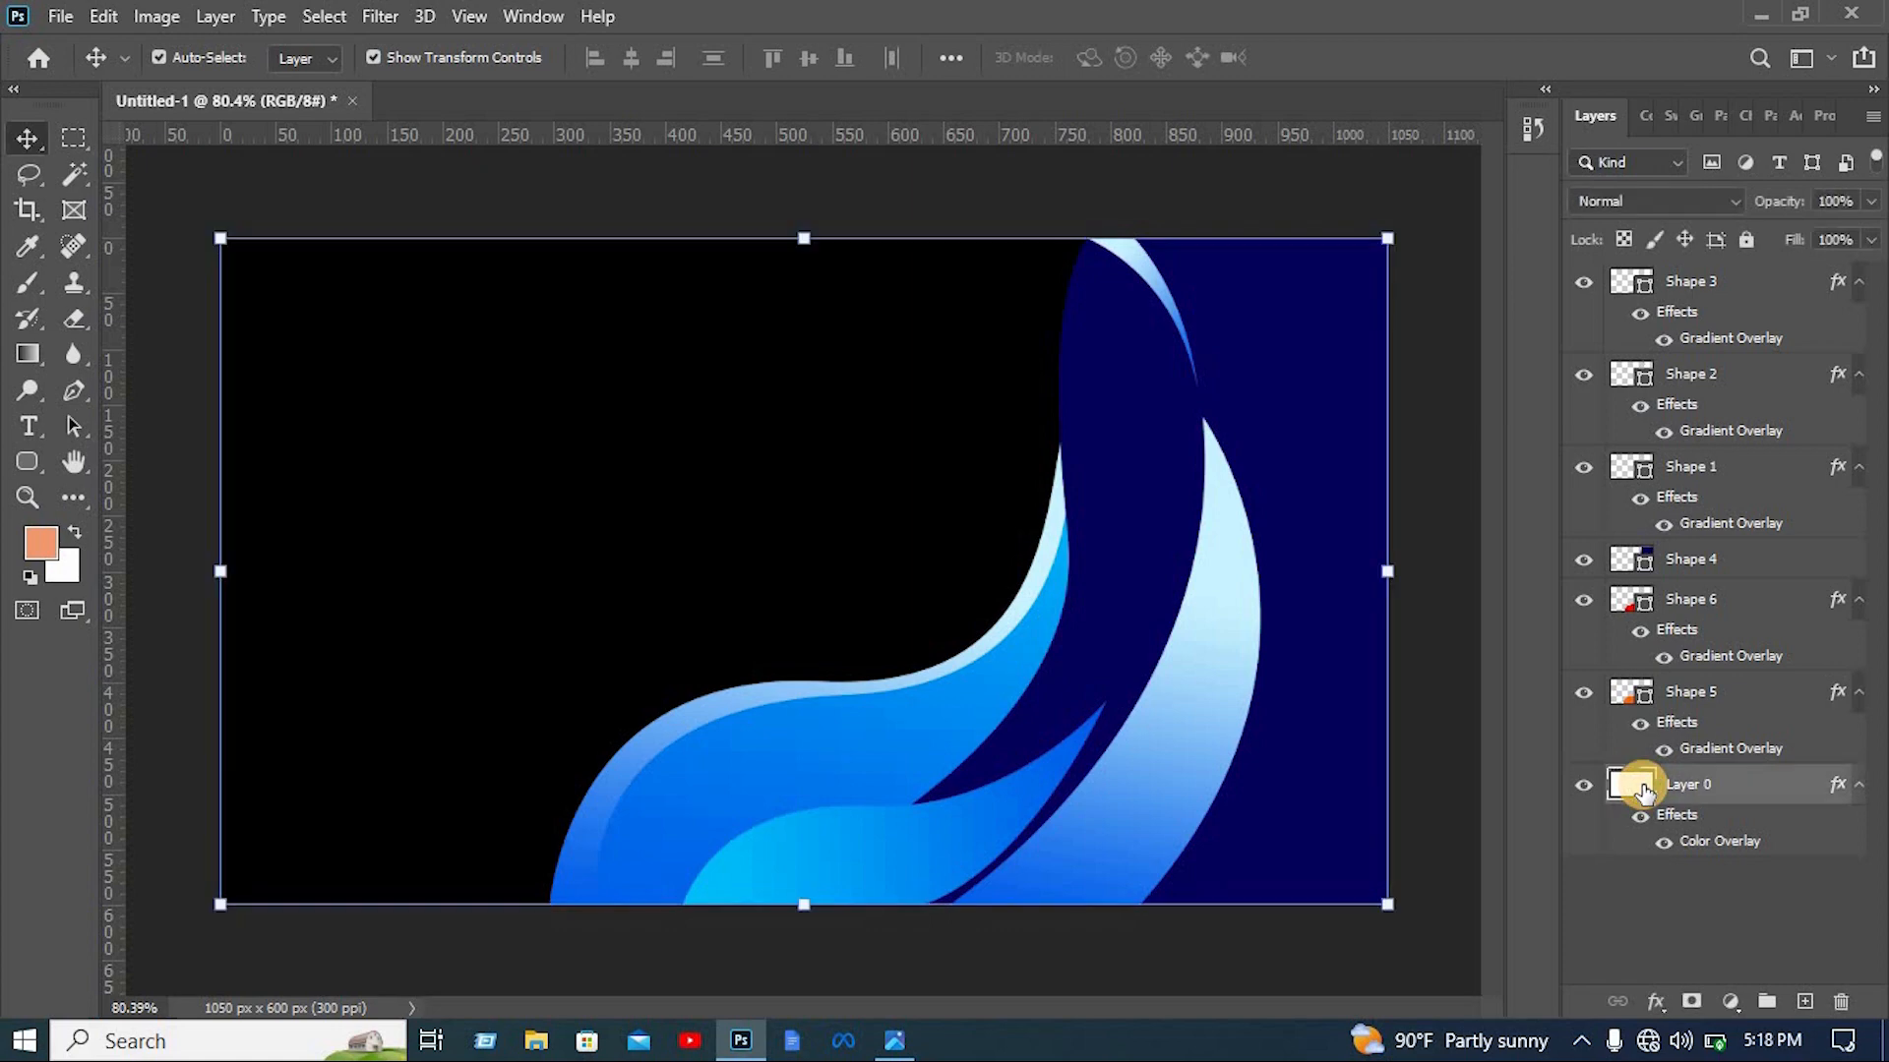
double_click(1644, 793)
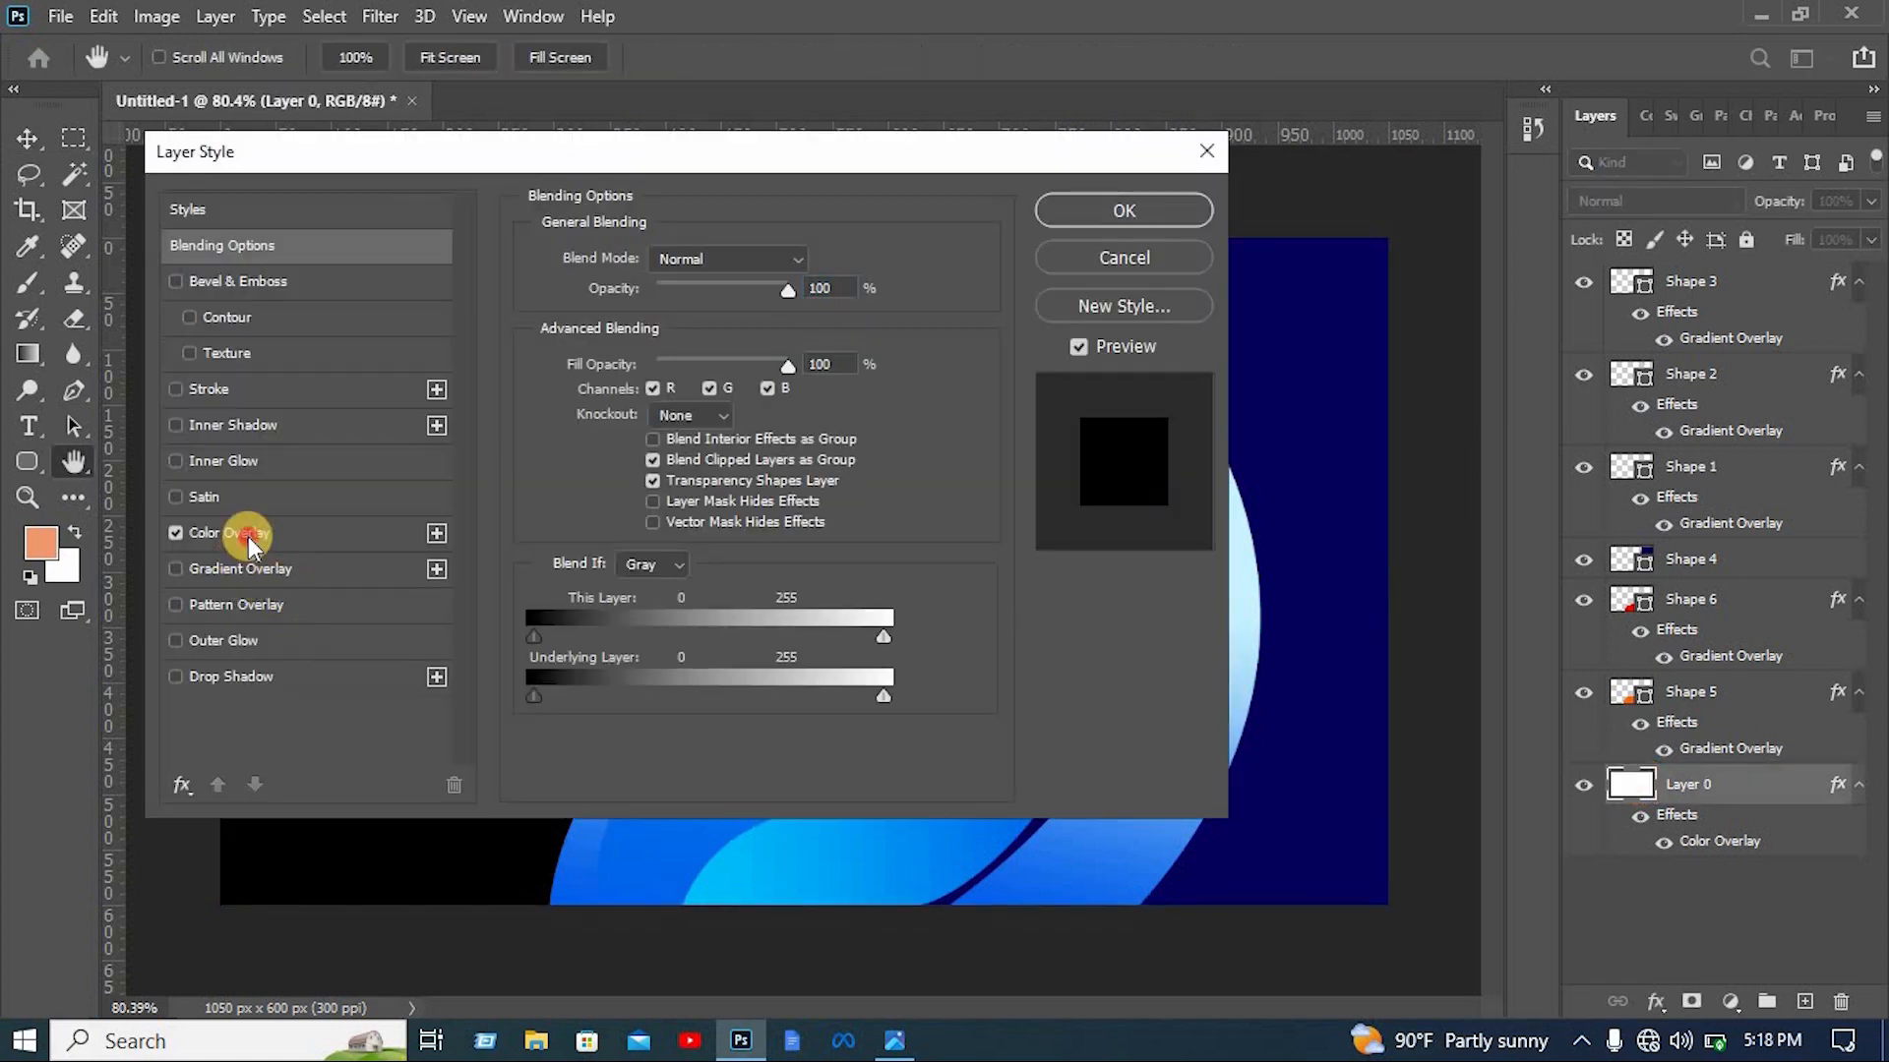
left_click(236, 533)
left_click(807, 260)
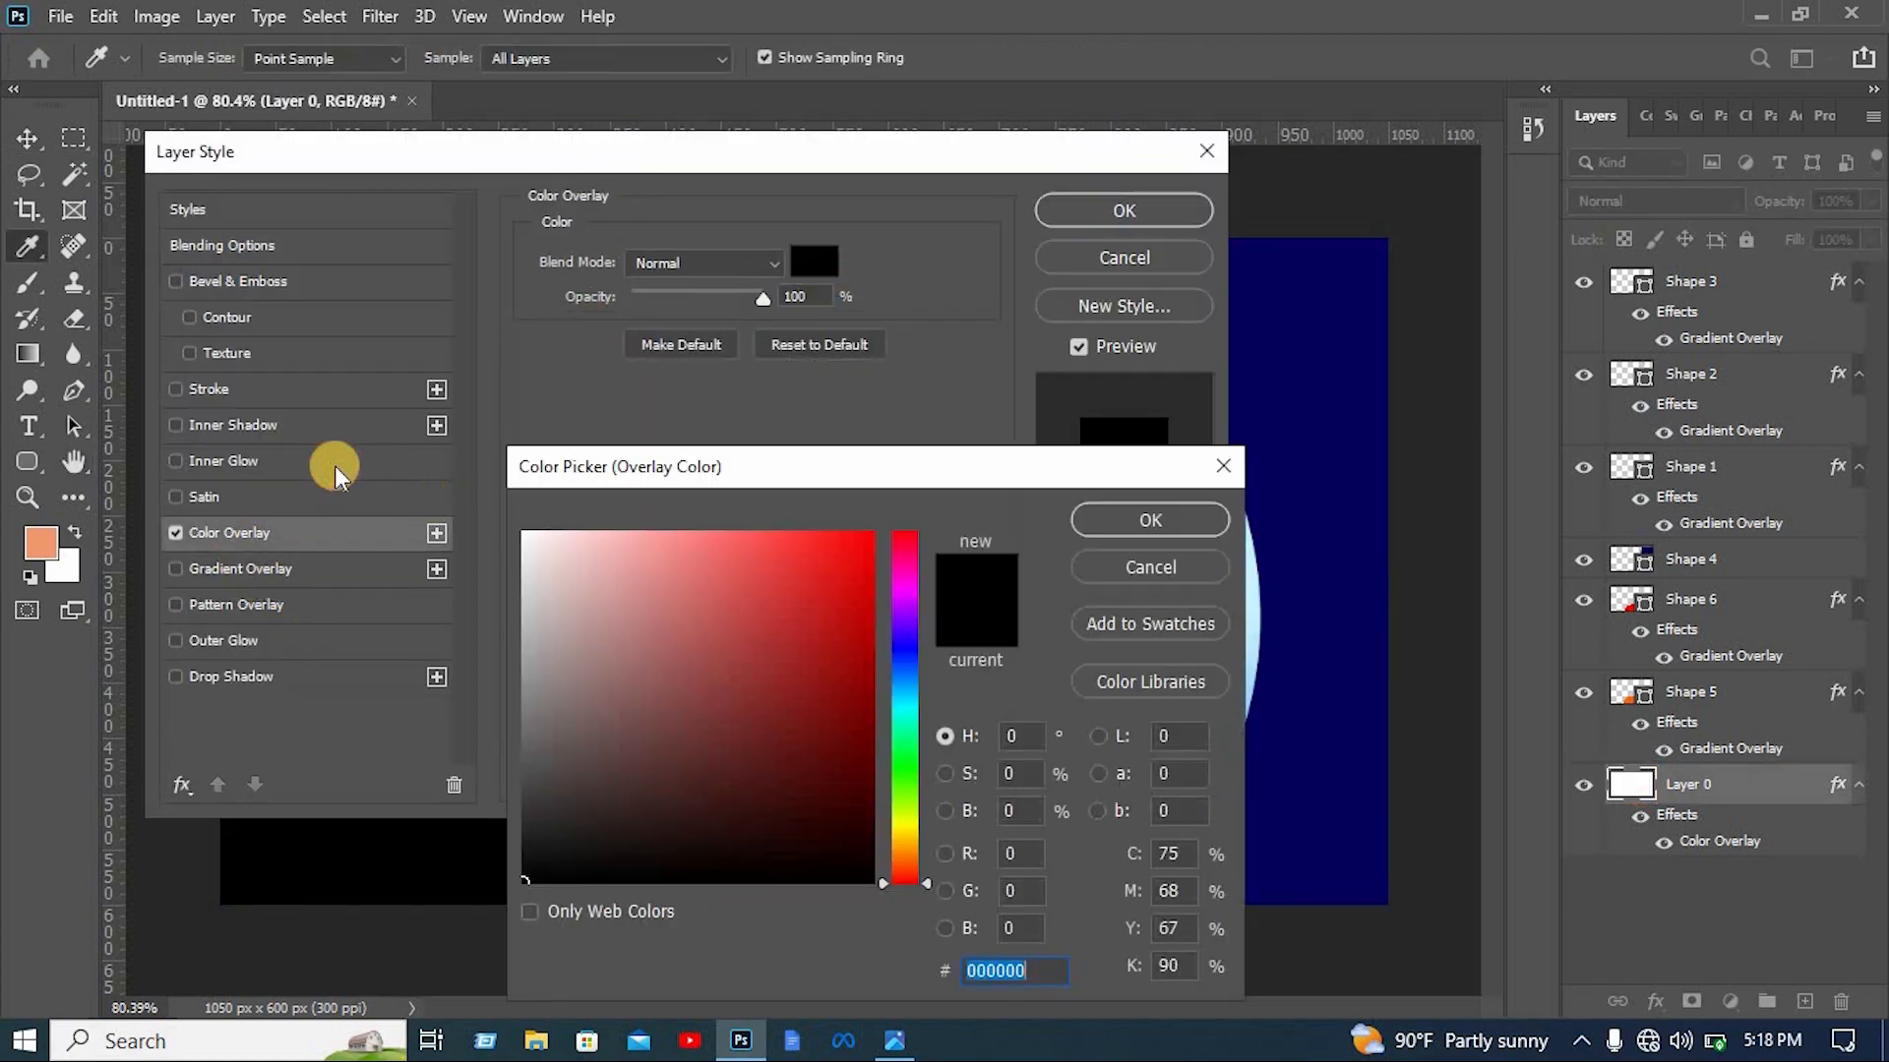
left_click(1277, 579)
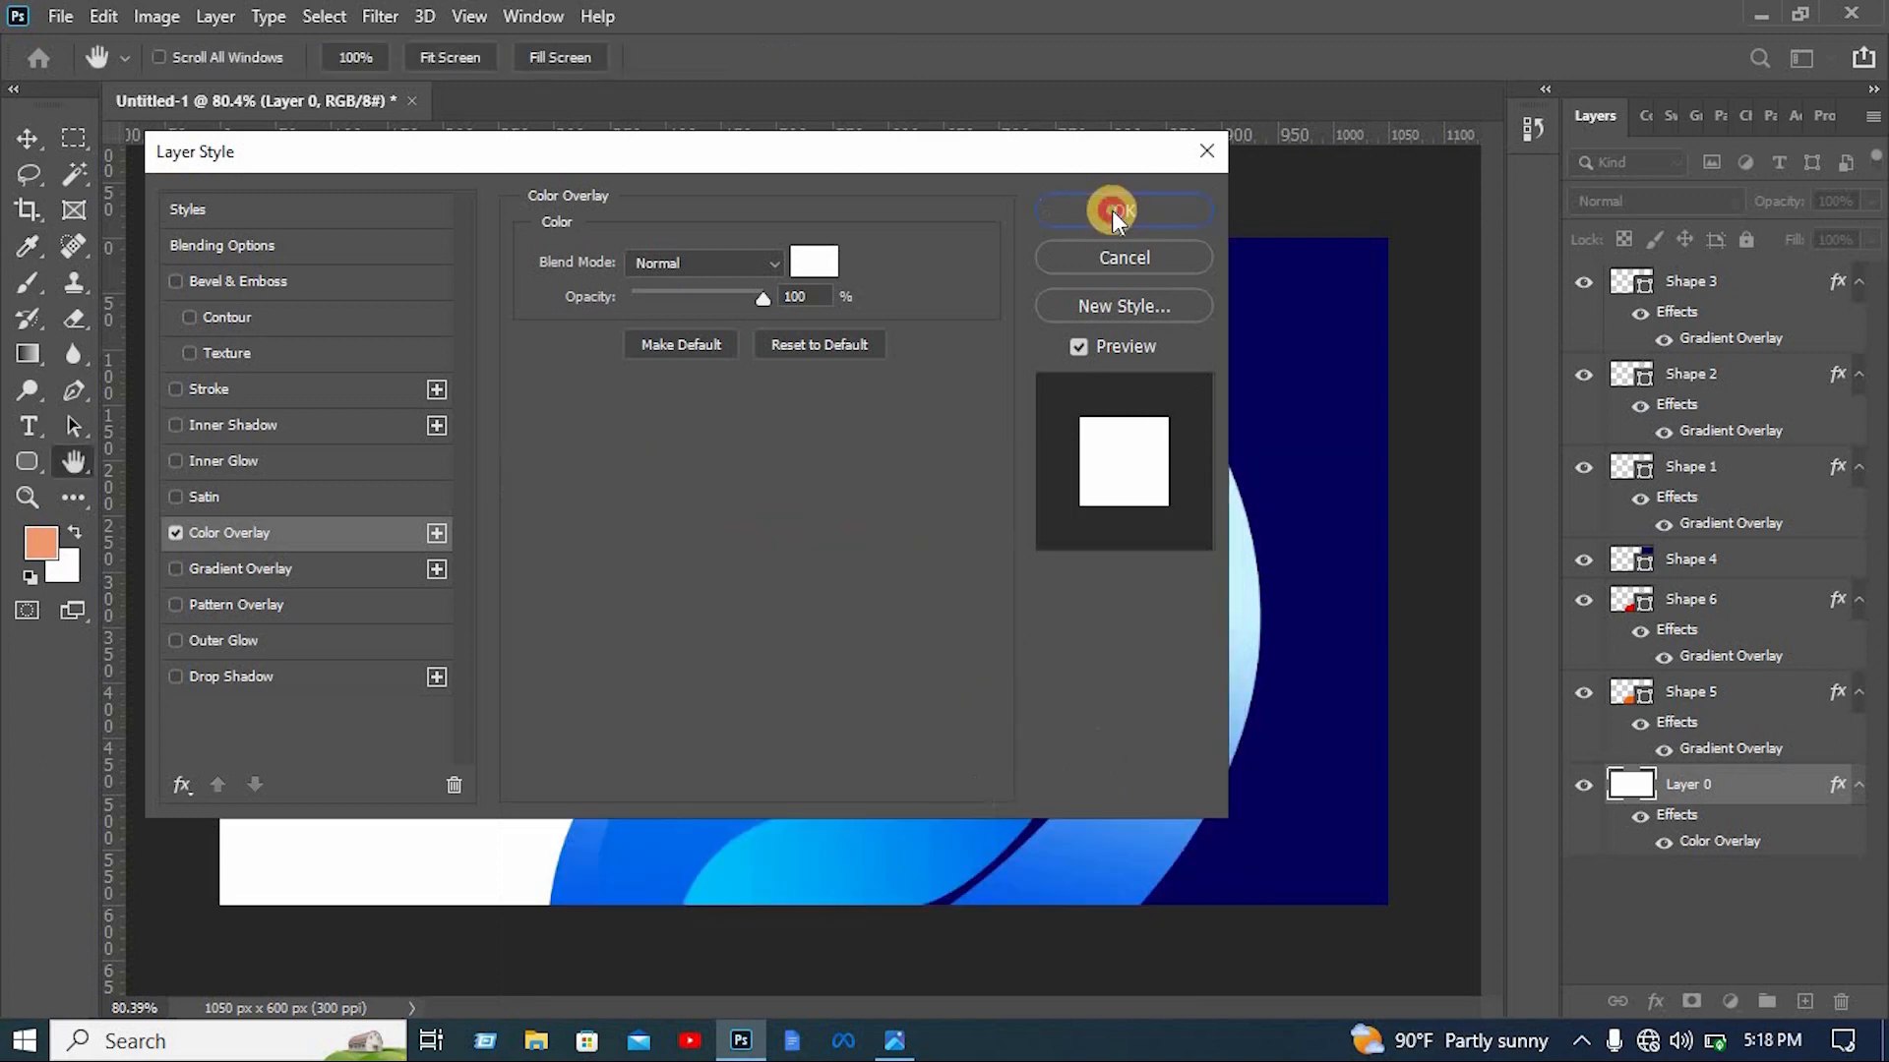
left_click(1112, 209)
left_click(1738, 239)
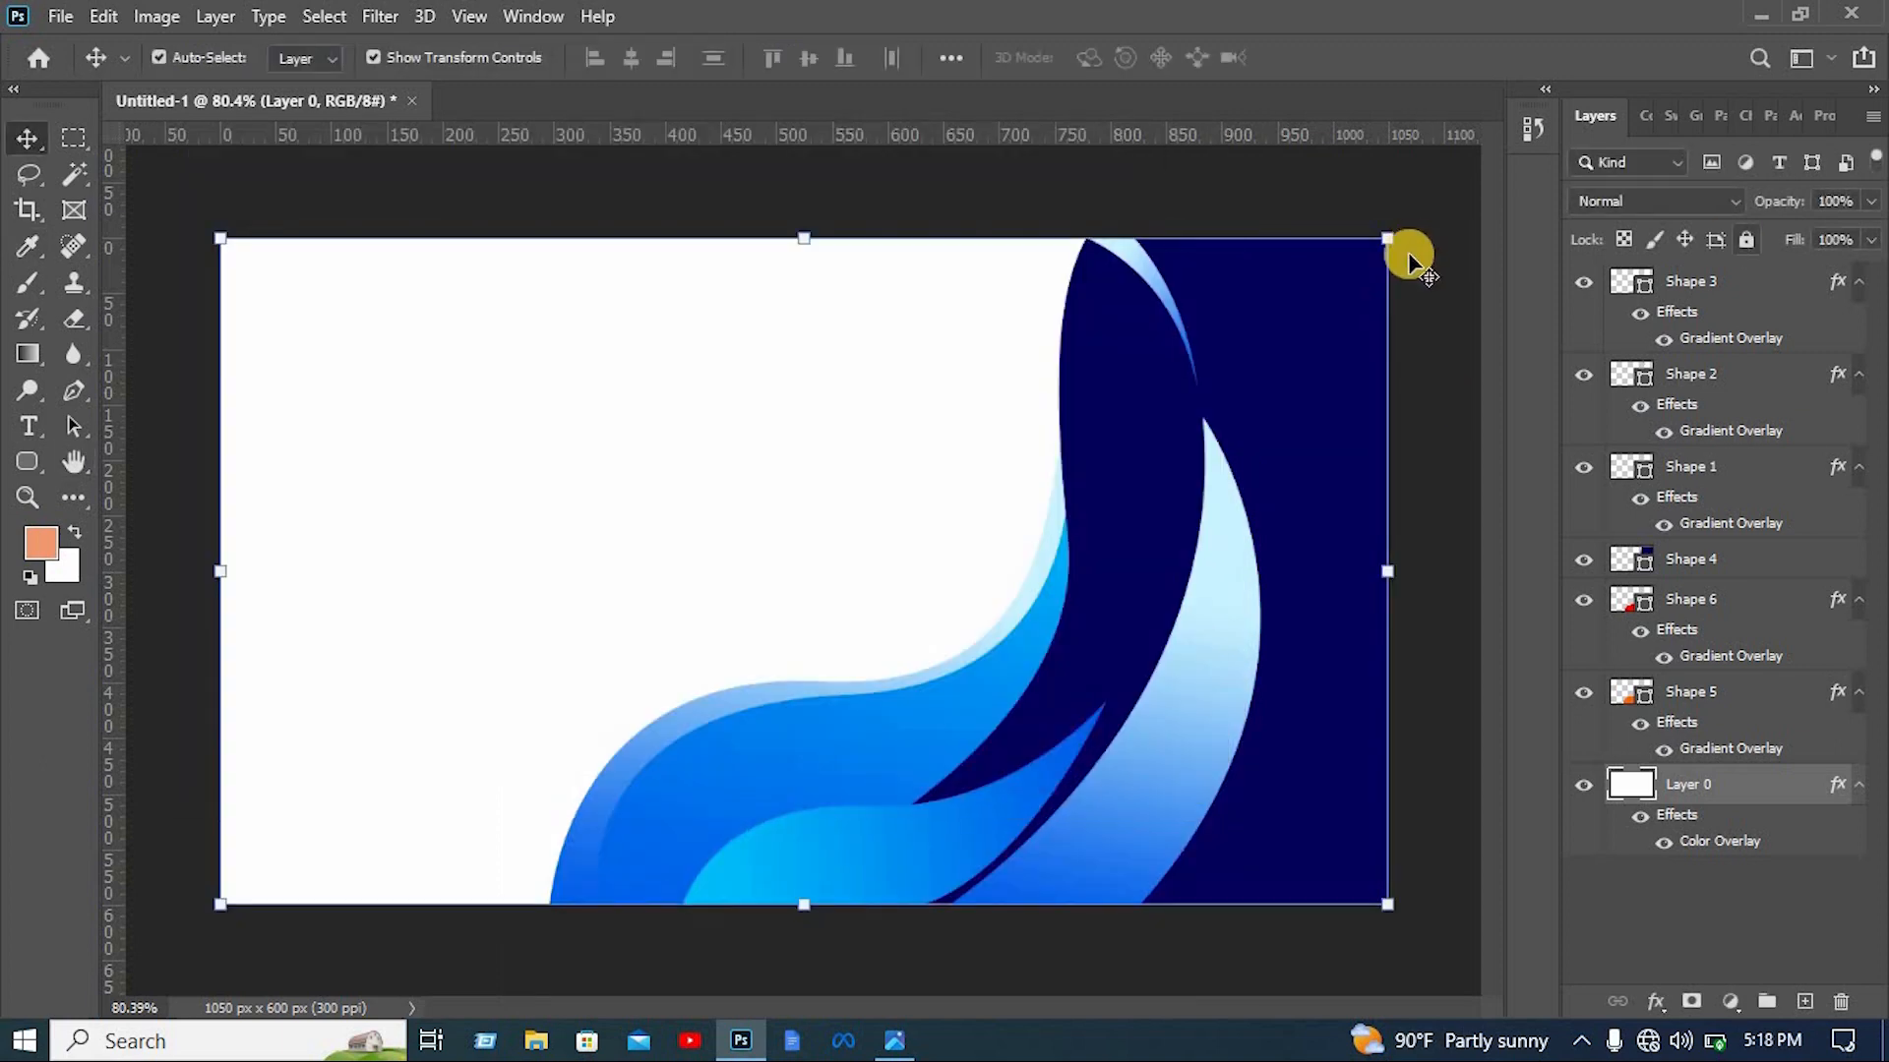
left_click(1425, 267)
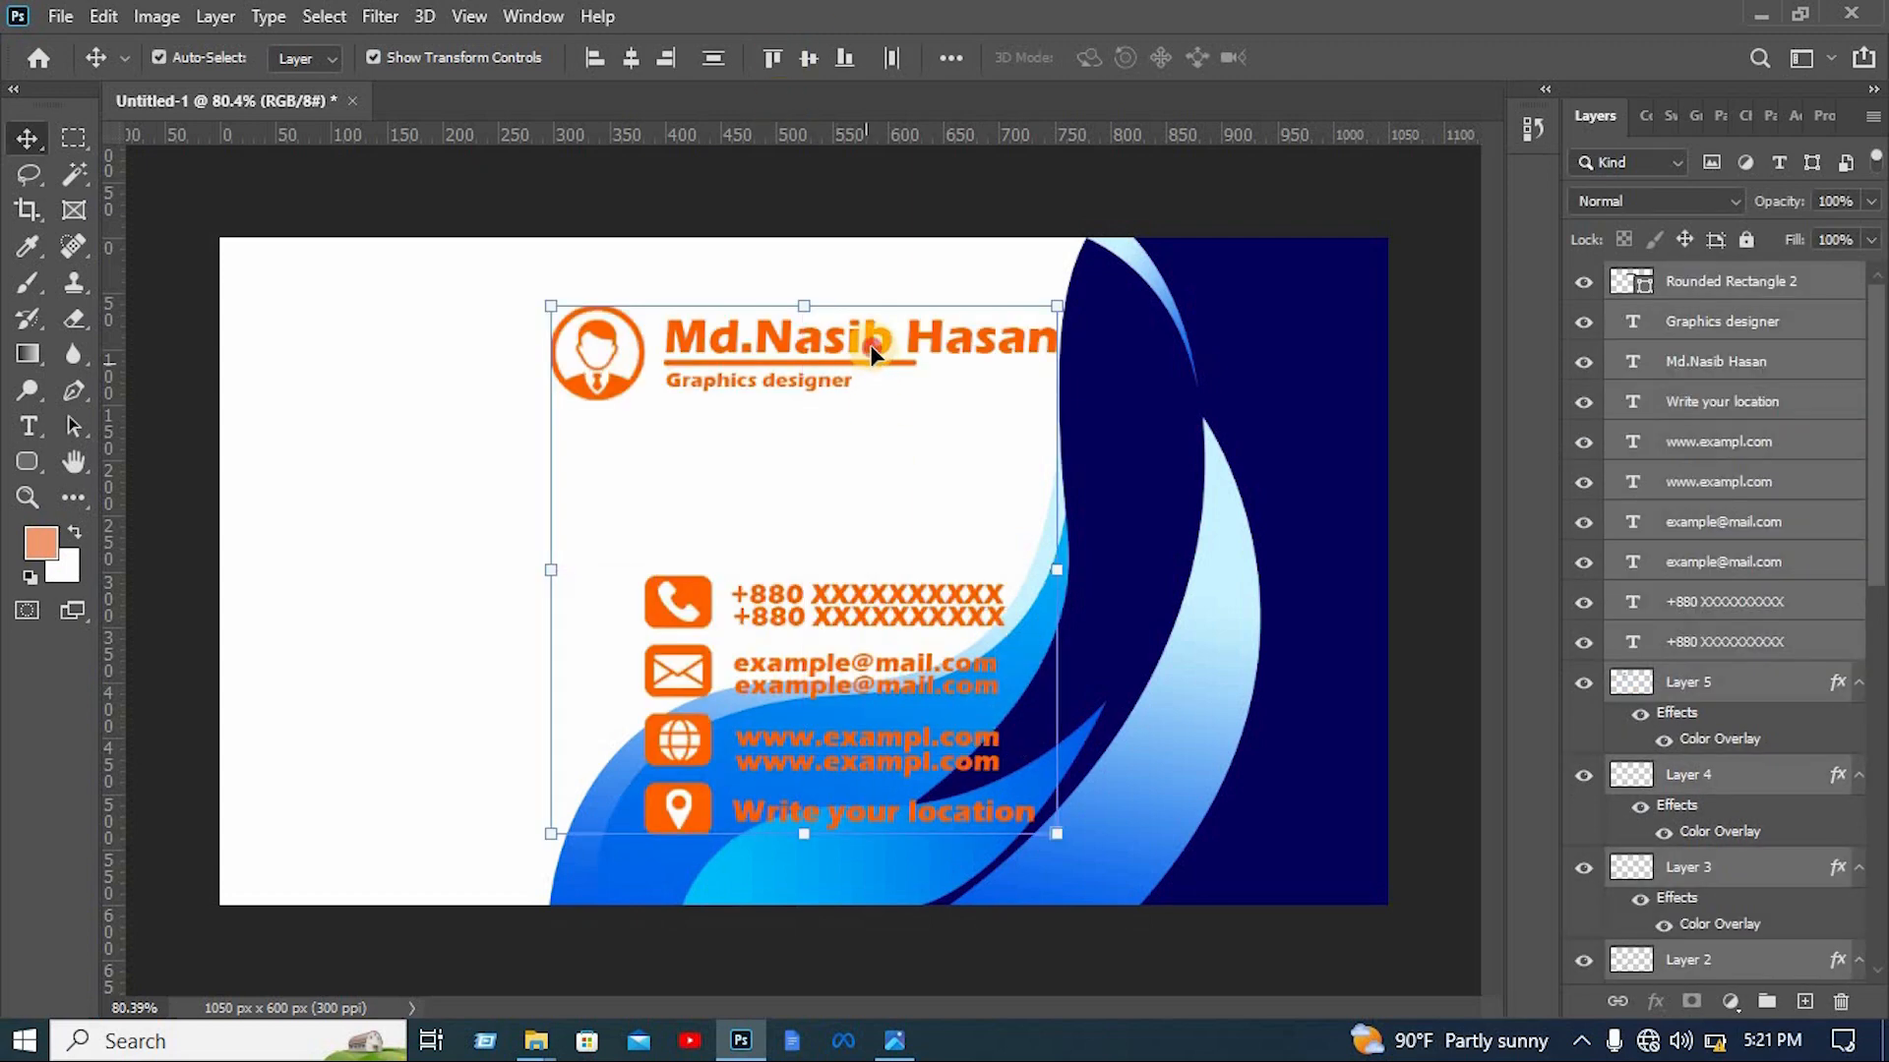
Move the selected name block, contact icons and texts together to the white area at the card's left
left_click_drag(609, 312, 610, 311)
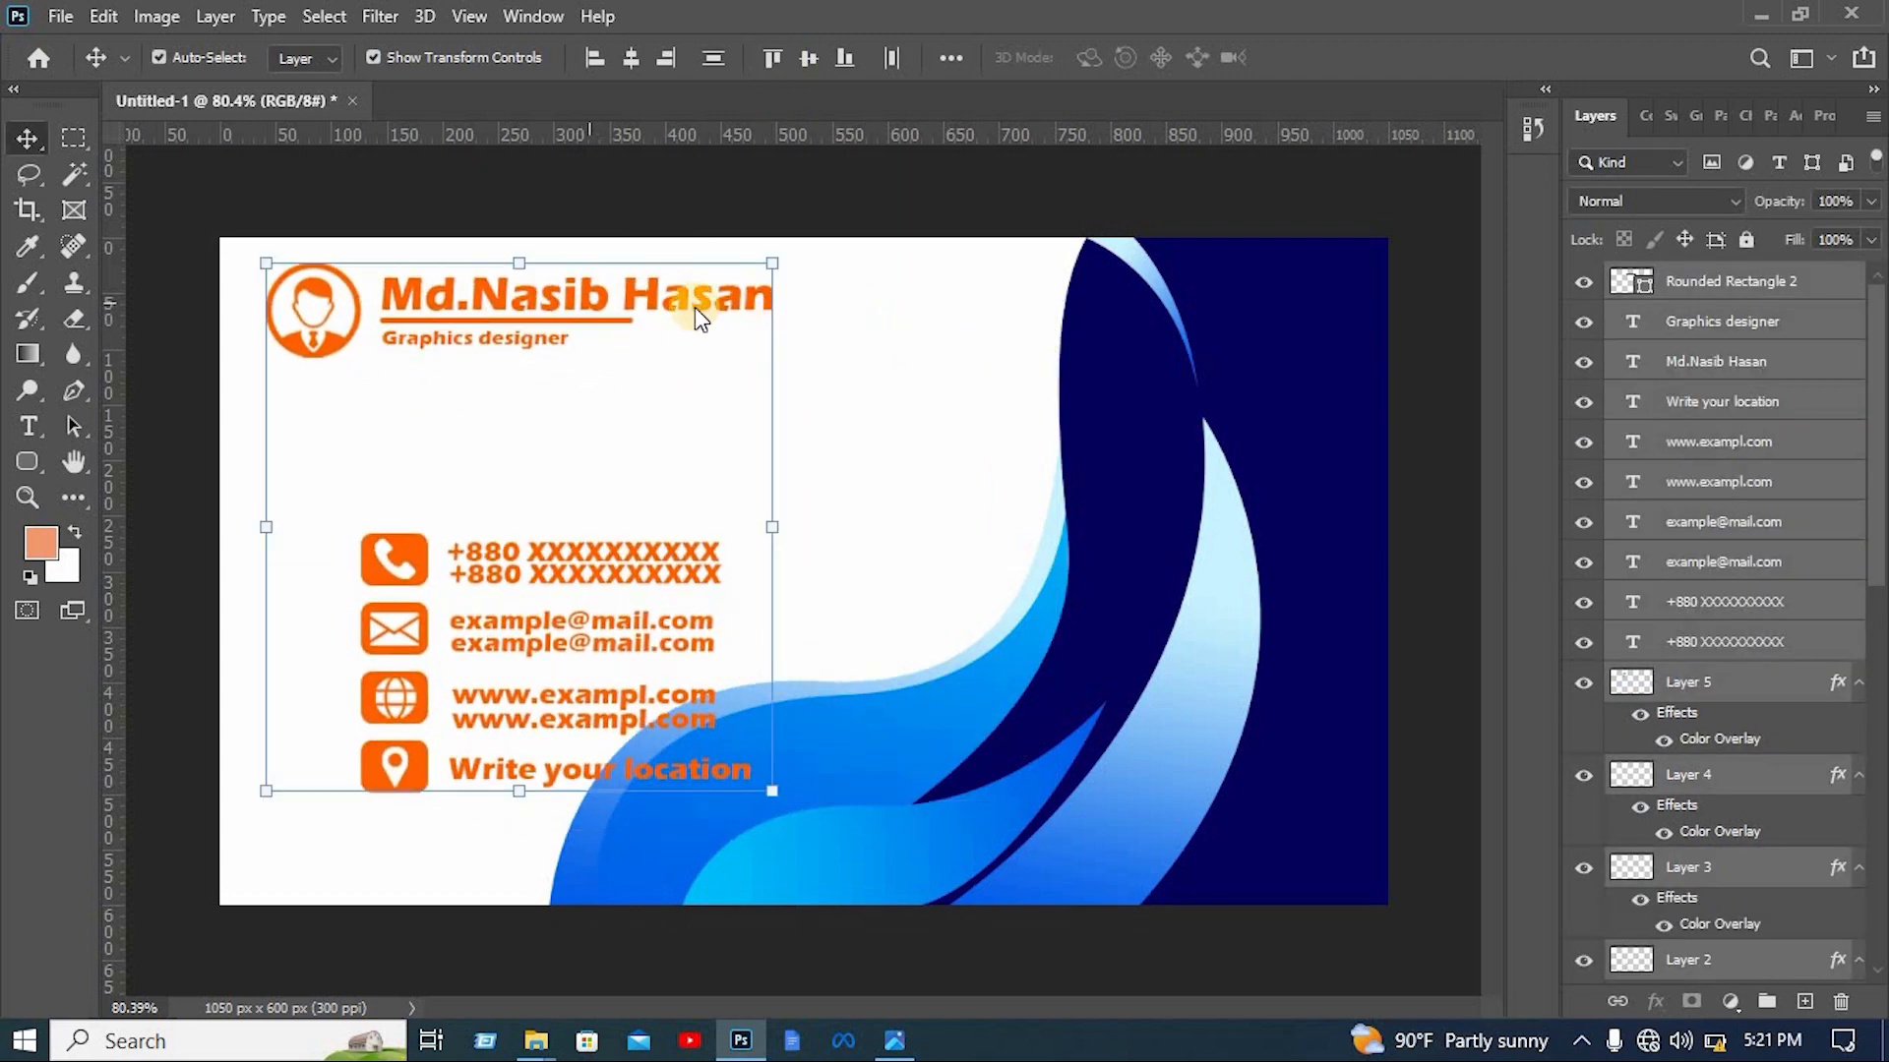
left_click(679, 553)
Change the text color of both phone number lines to dark navy (06005b), sampled from the card's navy shape
double_click(1609, 657)
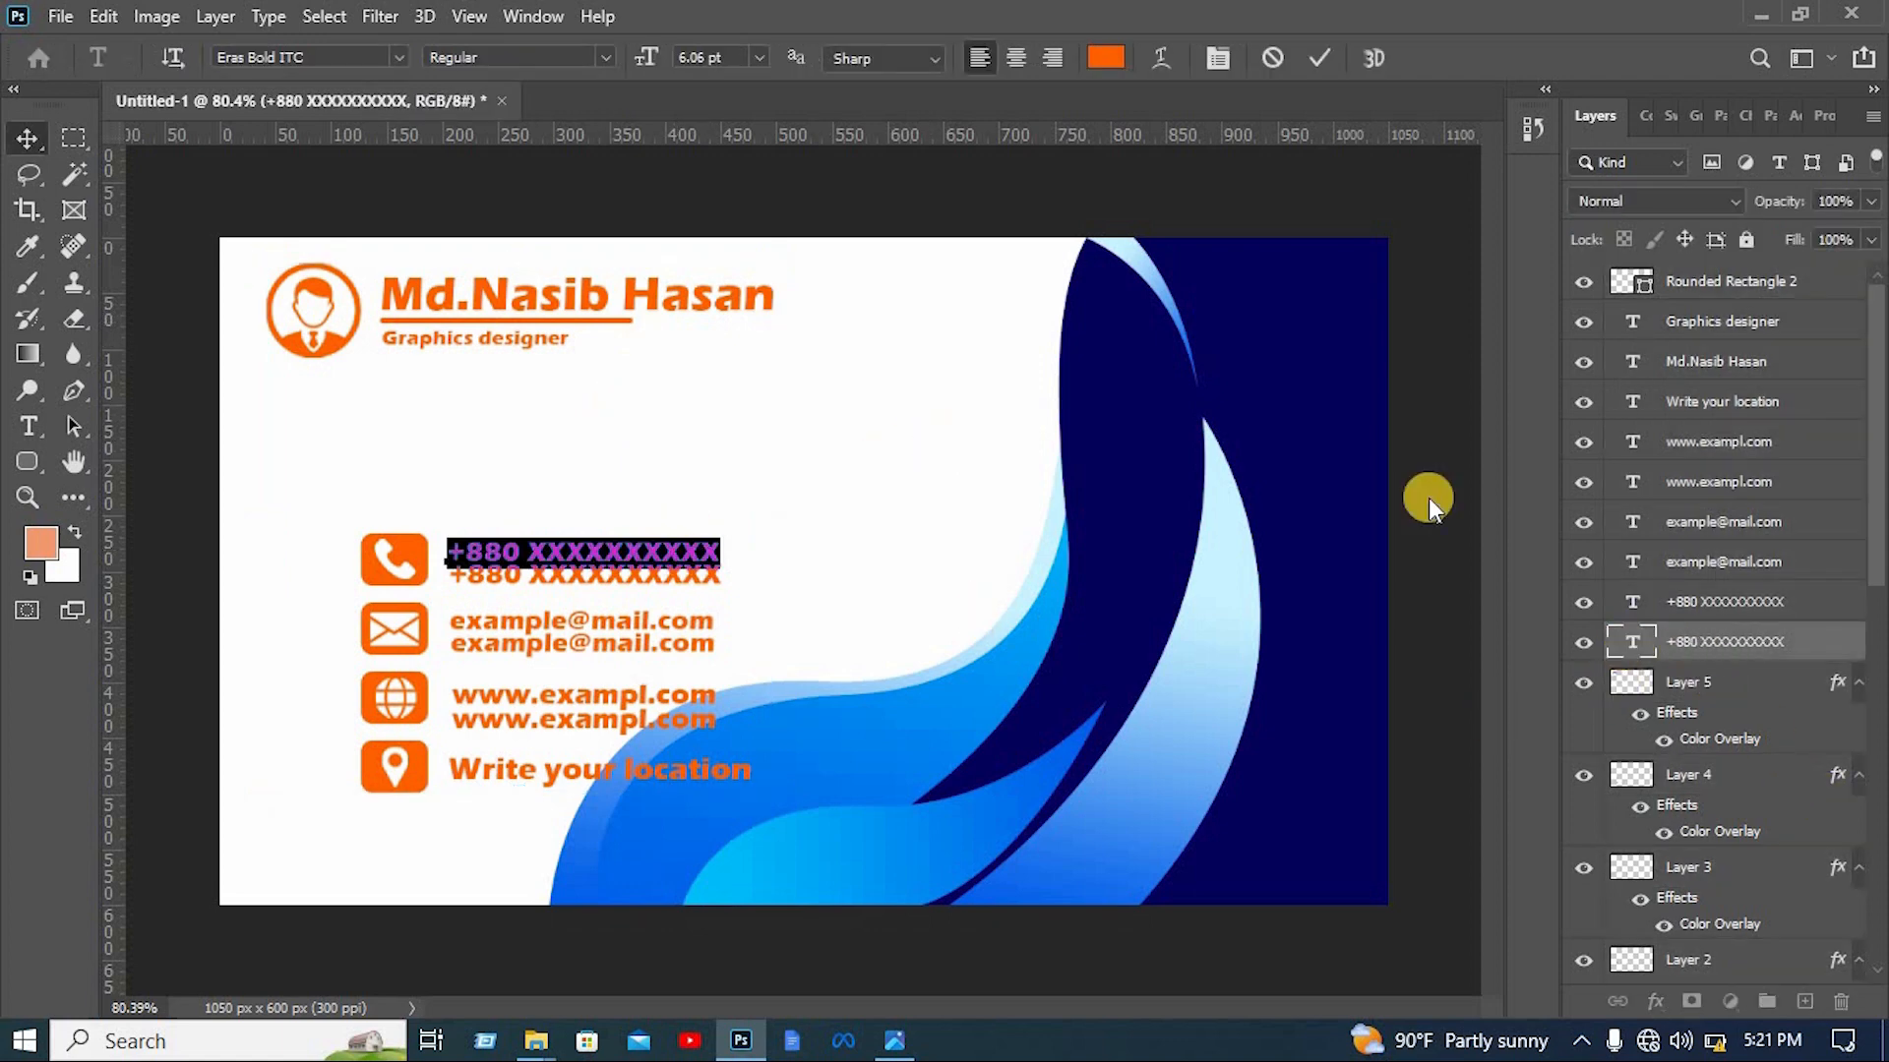
left_click(1111, 67)
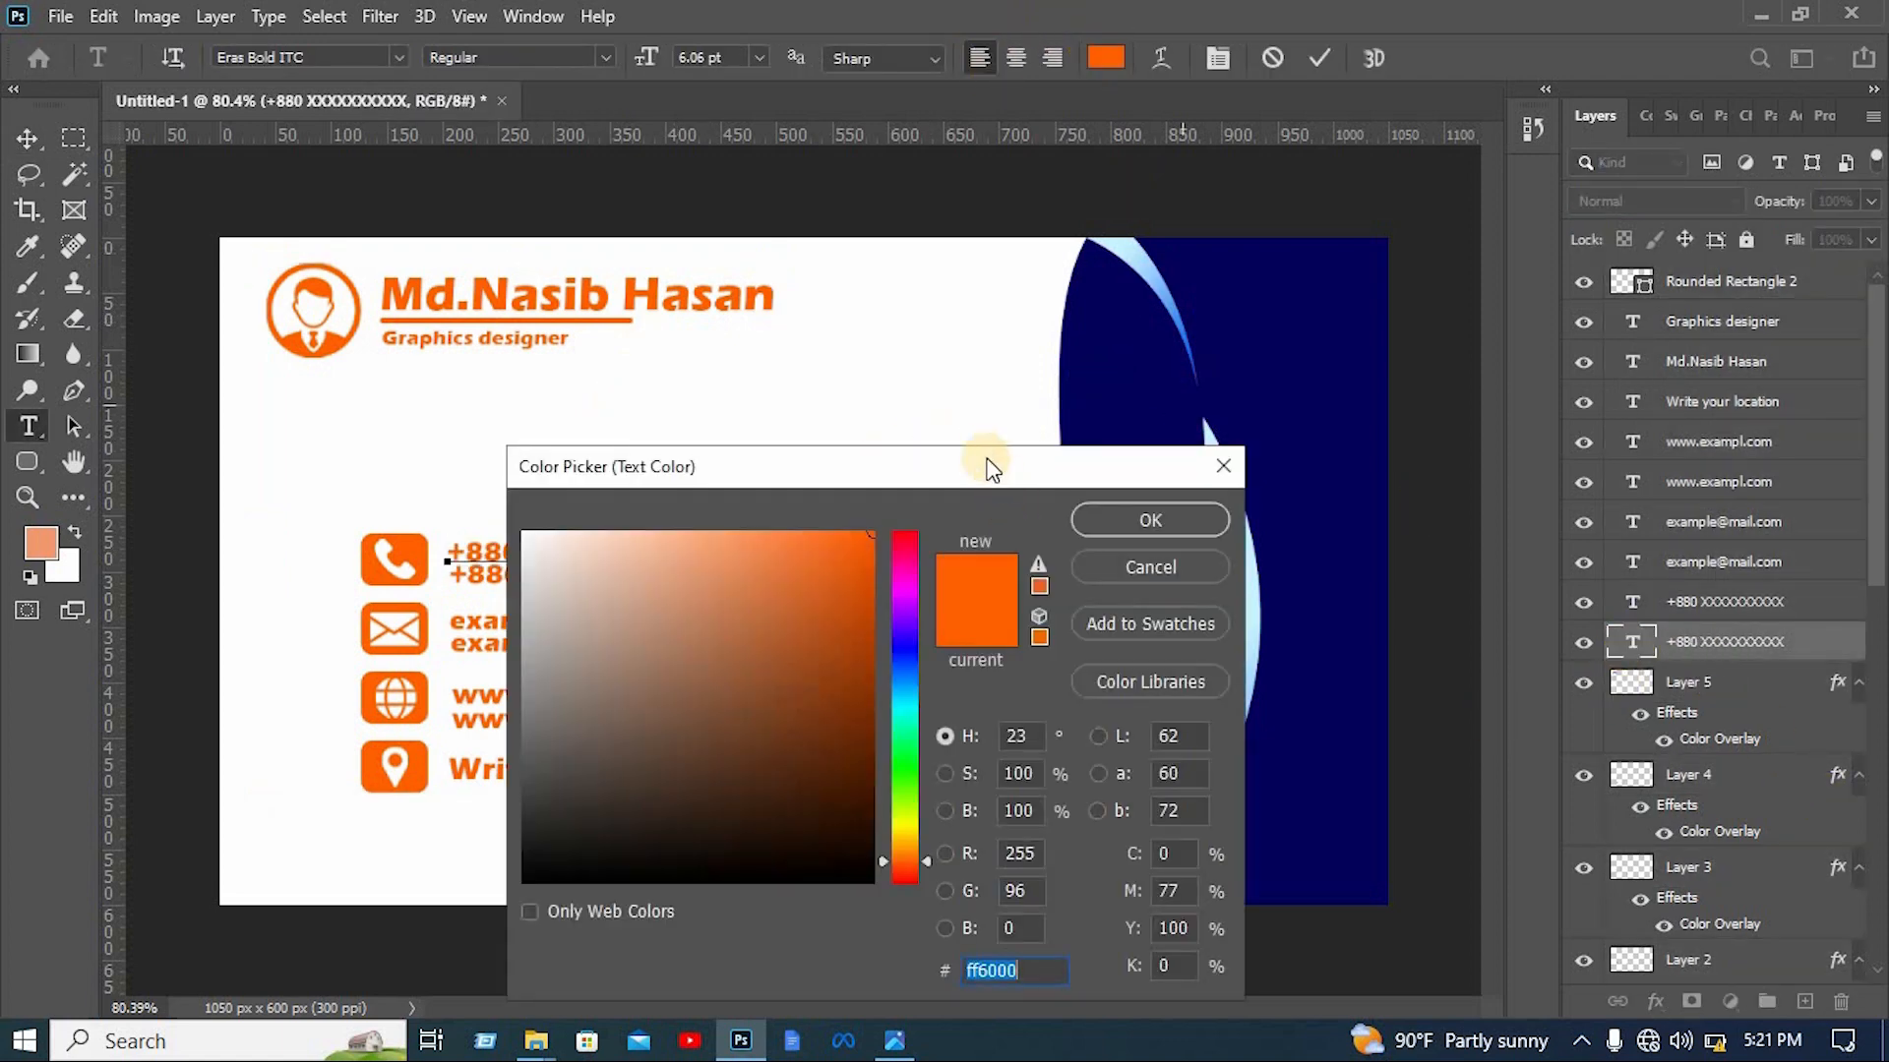
left_click(1153, 329)
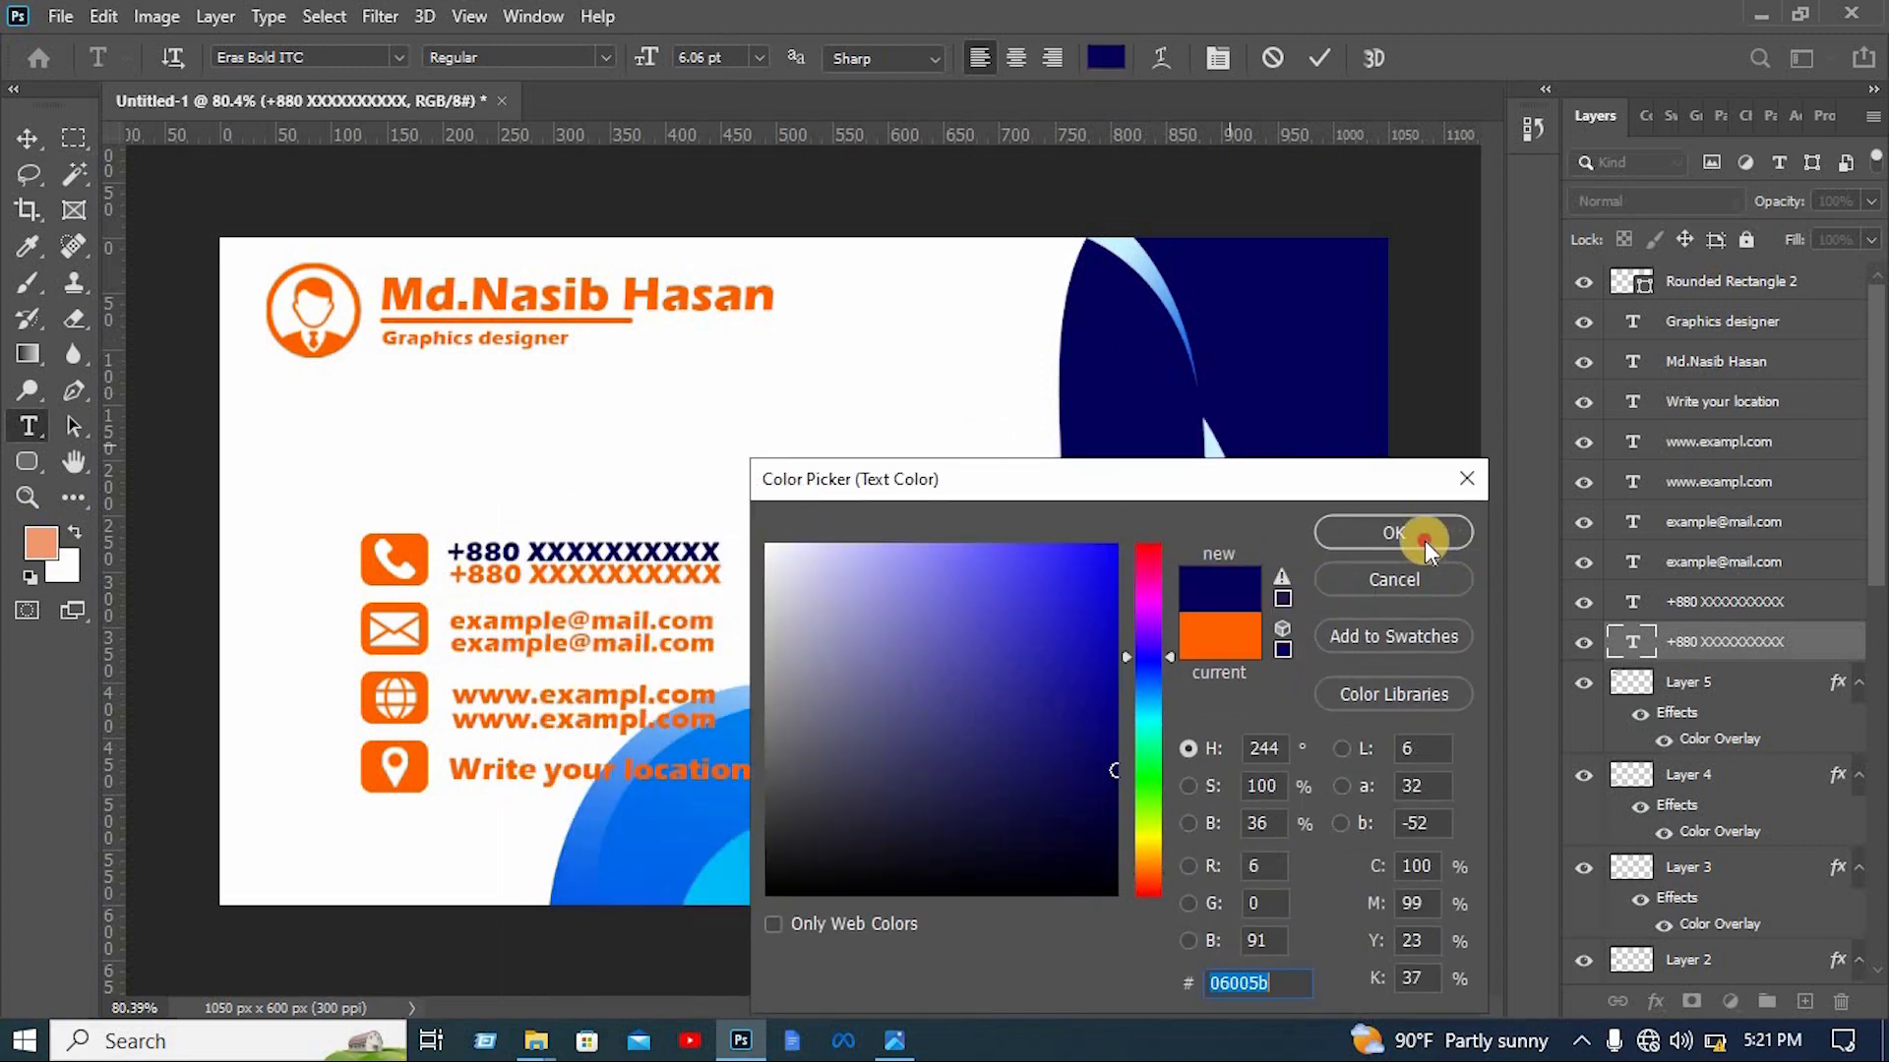
key("Return")
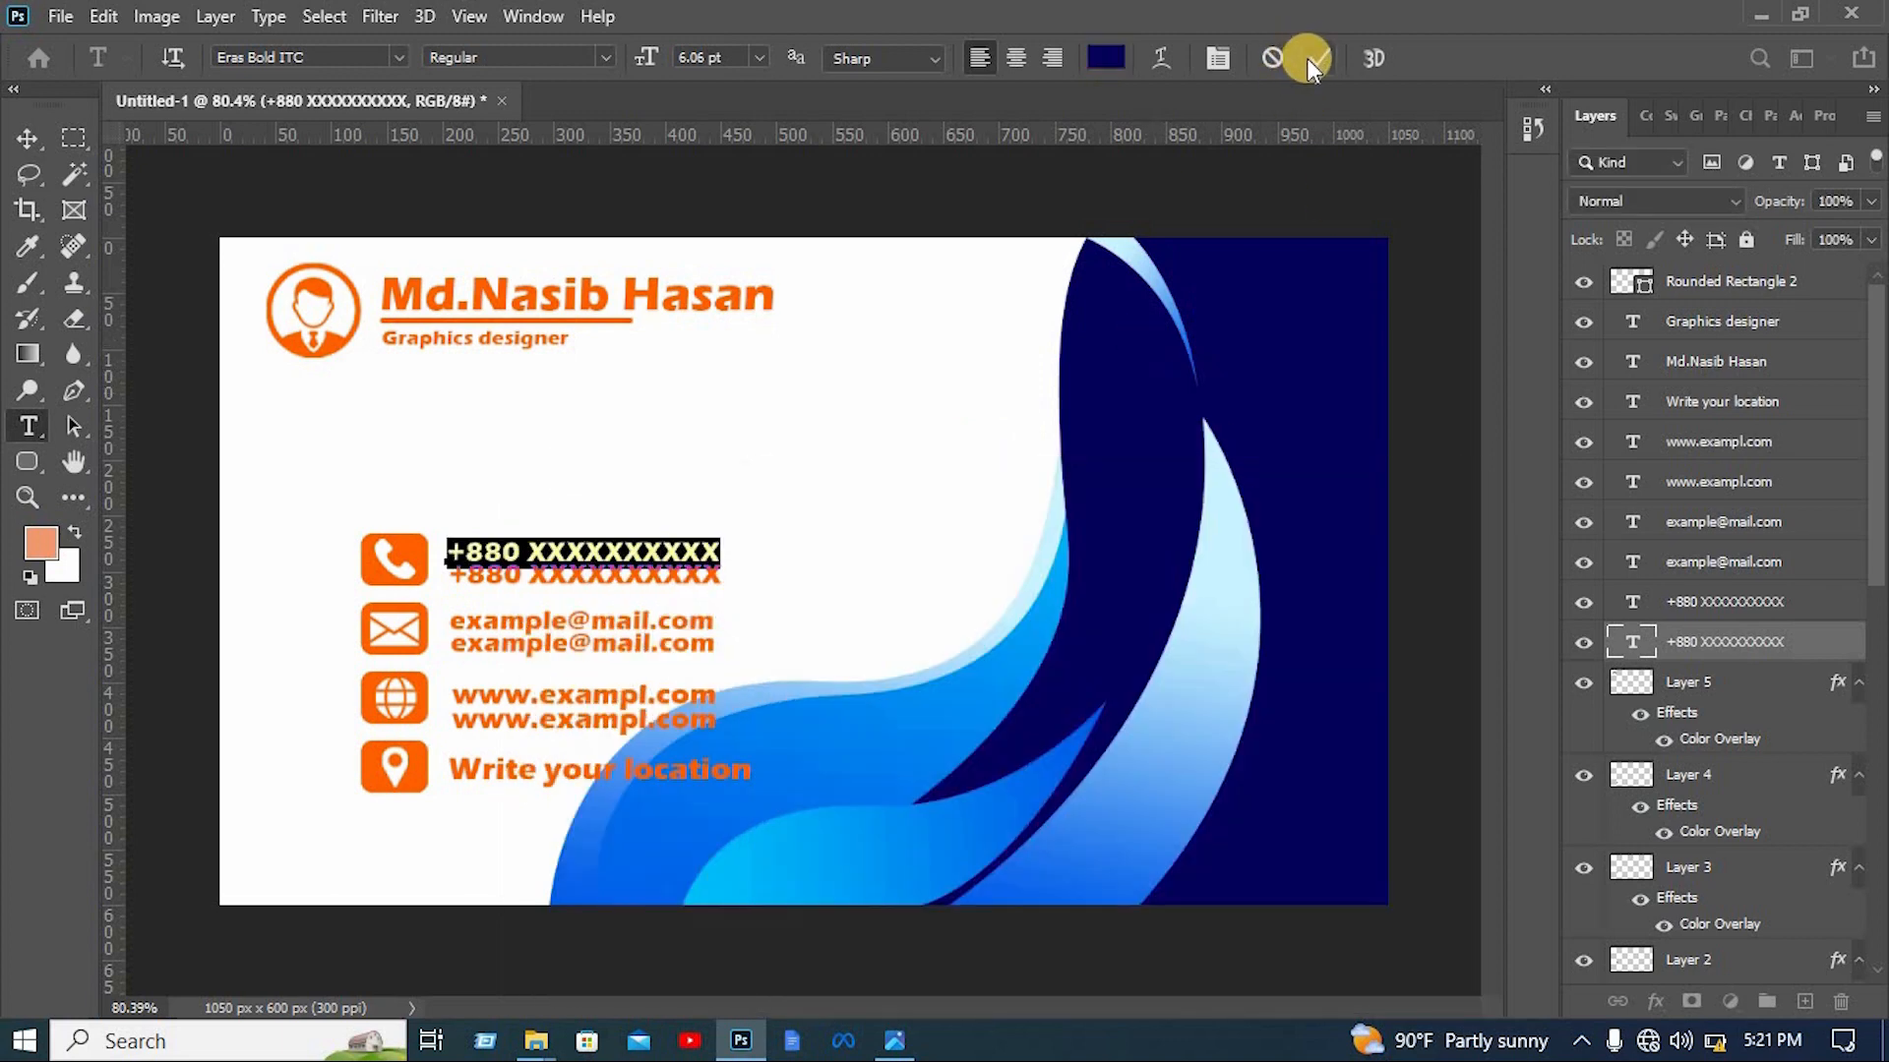
left_click(1308, 59)
key("v")
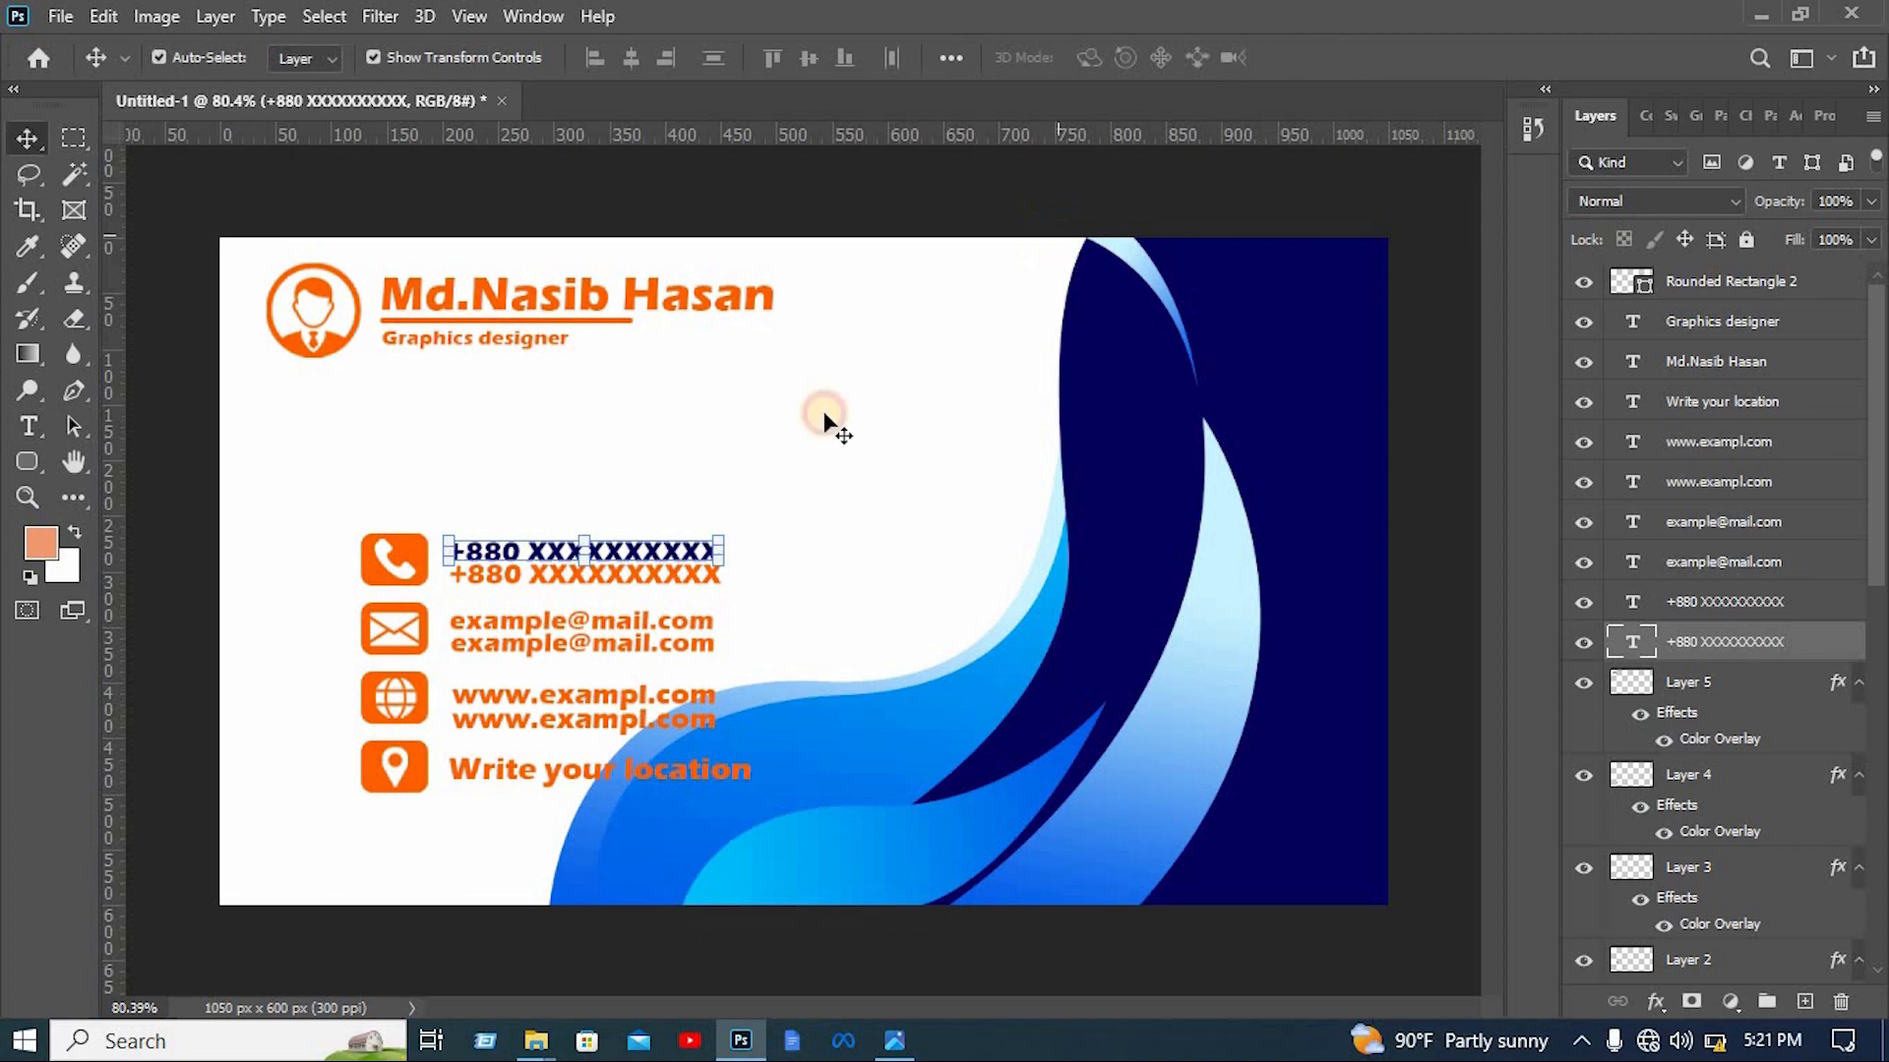
double_click(688, 576)
left_click(1104, 58)
left_click(1249, 354)
key("Return")
left_click(1319, 58)
double_click(650, 621)
left_click(1104, 58)
left_click(650, 645)
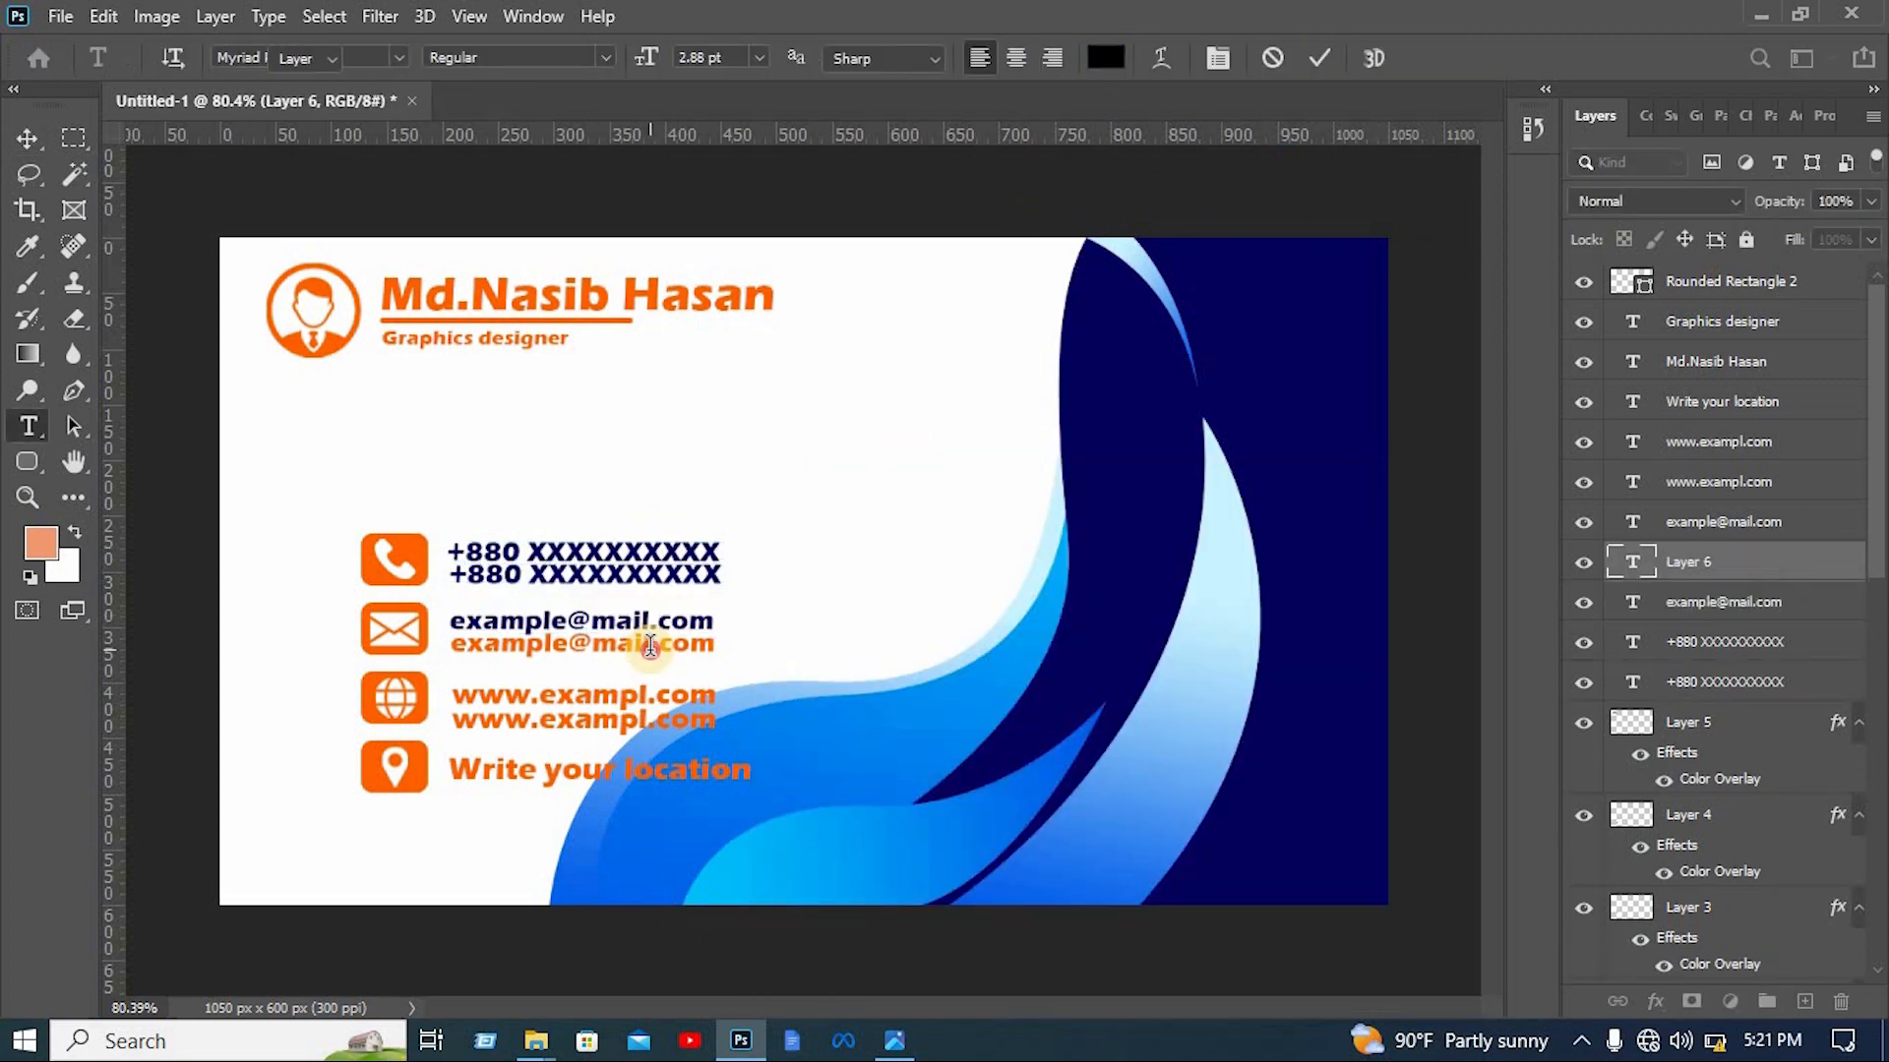
double_click(650, 646)
left_click(1105, 58)
left_click(1319, 58)
Recolor the two website lines and the "Write your location" line to the dark navy
double_click(650, 695)
left_click(1105, 58)
left_click(1370, 527)
double_click(650, 719)
double_click(650, 770)
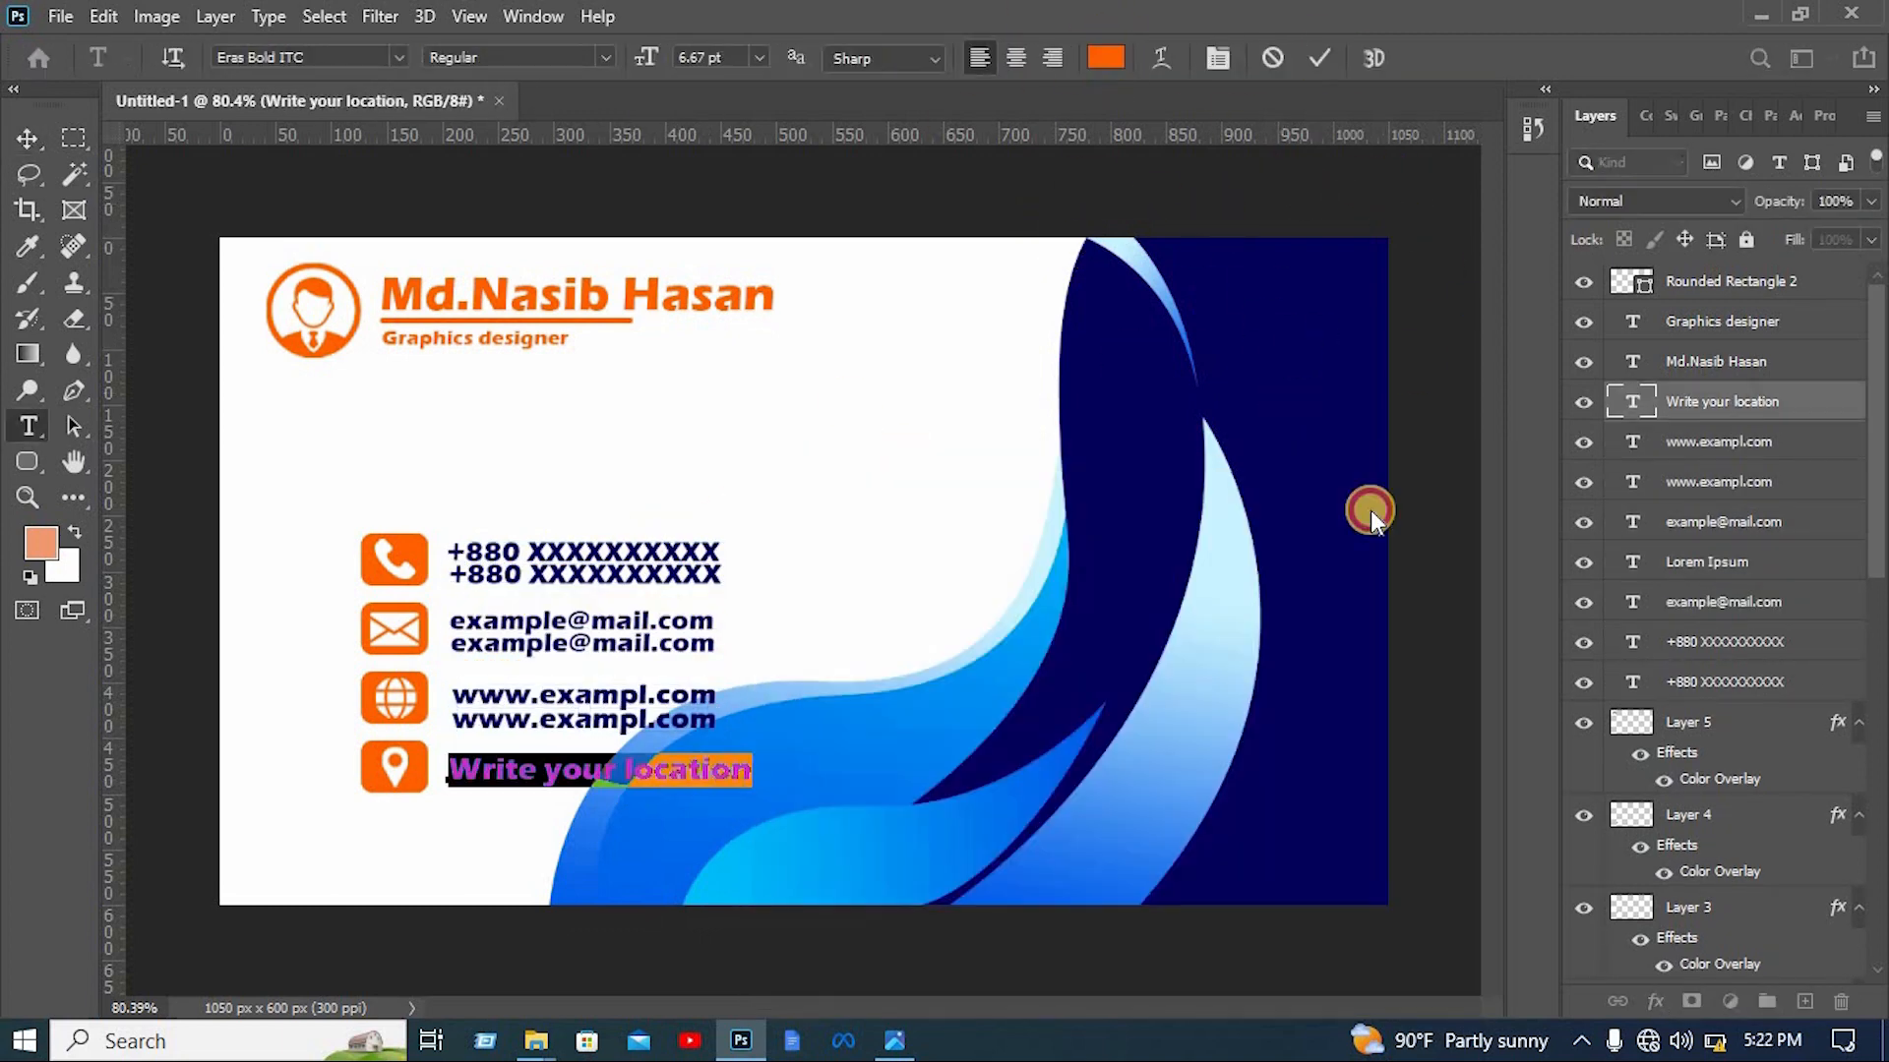
left_click(1319, 58)
Recolor the cardholder's name and the "Graphics designer" title to the dark navy
double_click(577, 296)
left_click(1105, 58)
left_click(1279, 365)
left_click(1370, 511)
double_click(531, 337)
left_click(1104, 58)
Fill the line under the cardholder's name (Rounded Rectangle 2) with the sampled dark navy
double_click(1631, 281)
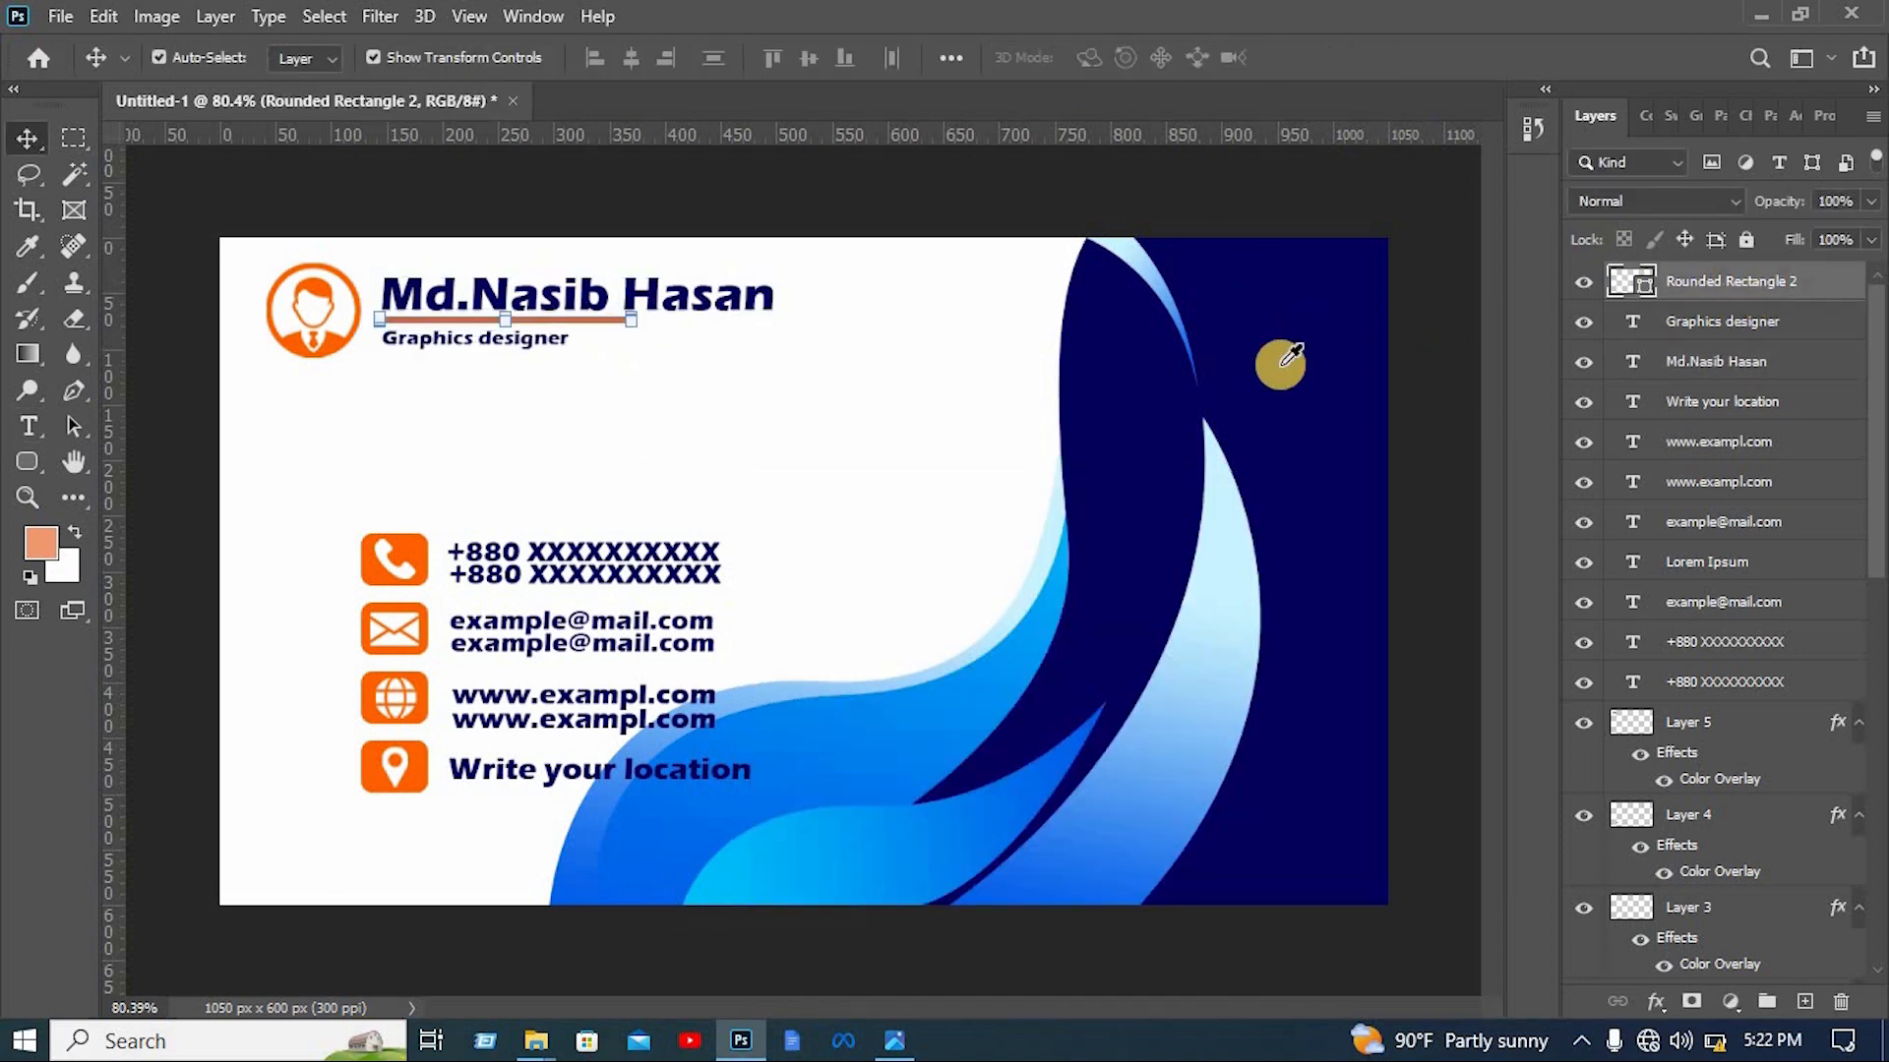
left_click(1280, 365)
left_click(813, 619)
double_click(647, 698)
type("e")
key("ctrl+a")
left_click(843, 632)
double_click(647, 723)
type("www.example.com")
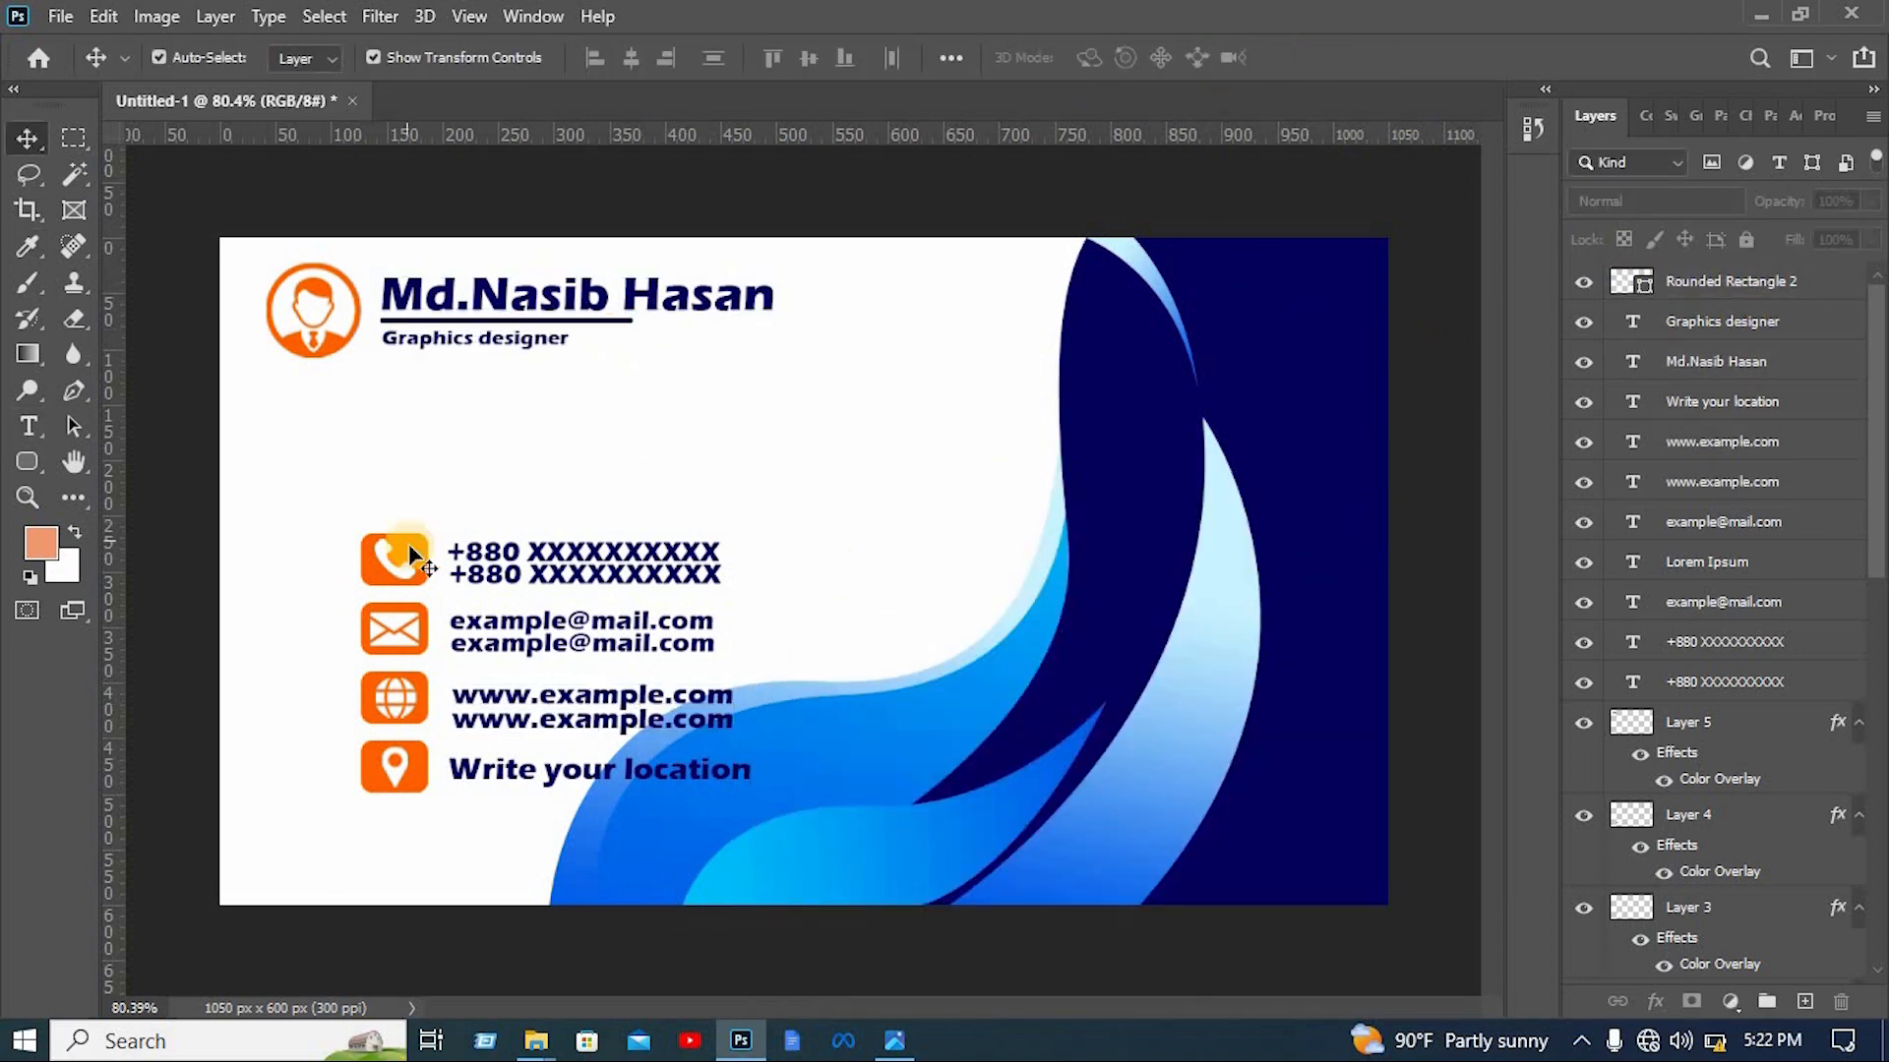
Fill the rounded rectangles behind the phone and envelope icons with the dark navy sampled from the card
left_click(410, 545)
double_click(1631, 964)
left_click(1318, 344)
left_click(1391, 539)
left_click(409, 622)
double_click(1631, 924)
left_click(1318, 345)
left_click(1391, 539)
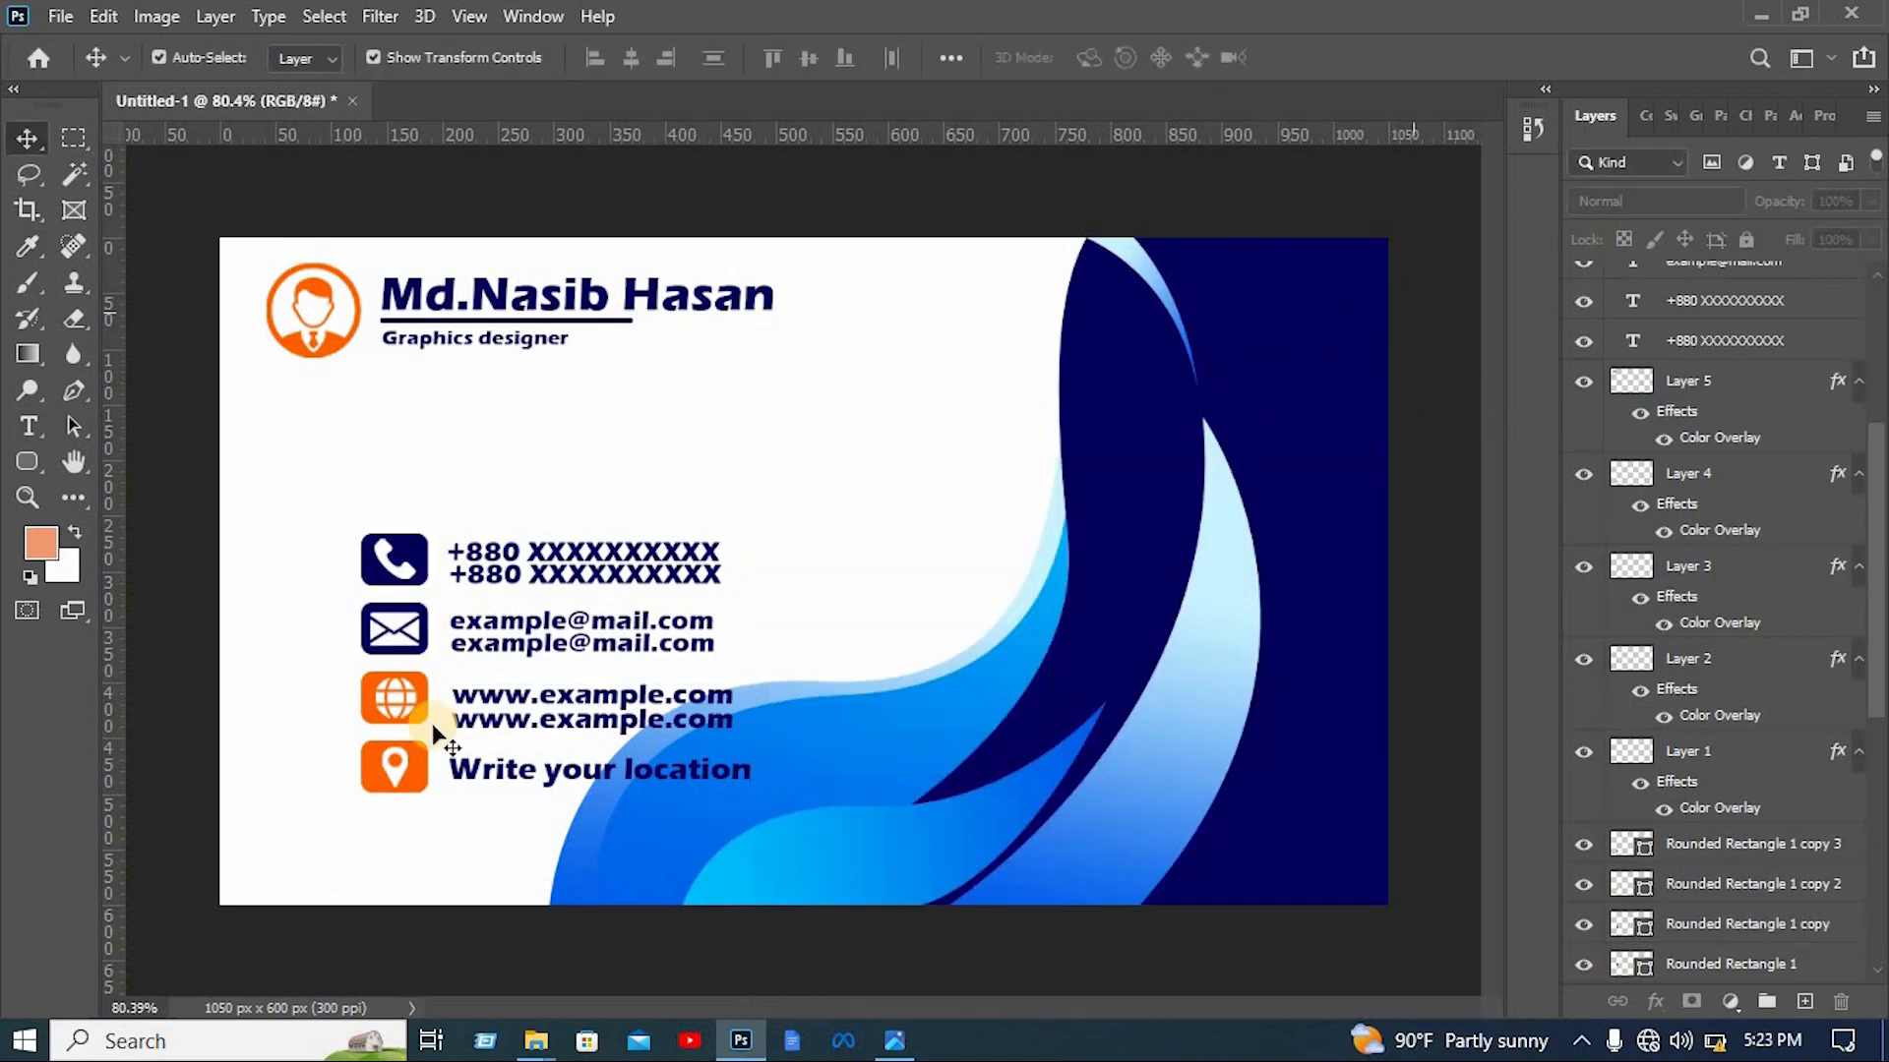
Fill the rounded rectangles behind the globe and location icons with the same dark navy
left_click(417, 716)
double_click(1631, 883)
left_click(1318, 344)
left_click(1391, 527)
double_click(1631, 763)
left_click(1312, 350)
left_click(1390, 547)
Change the Color Overlay of the profile icon's layer (Layer 5) to the sampled dark navy
double_click(1746, 300)
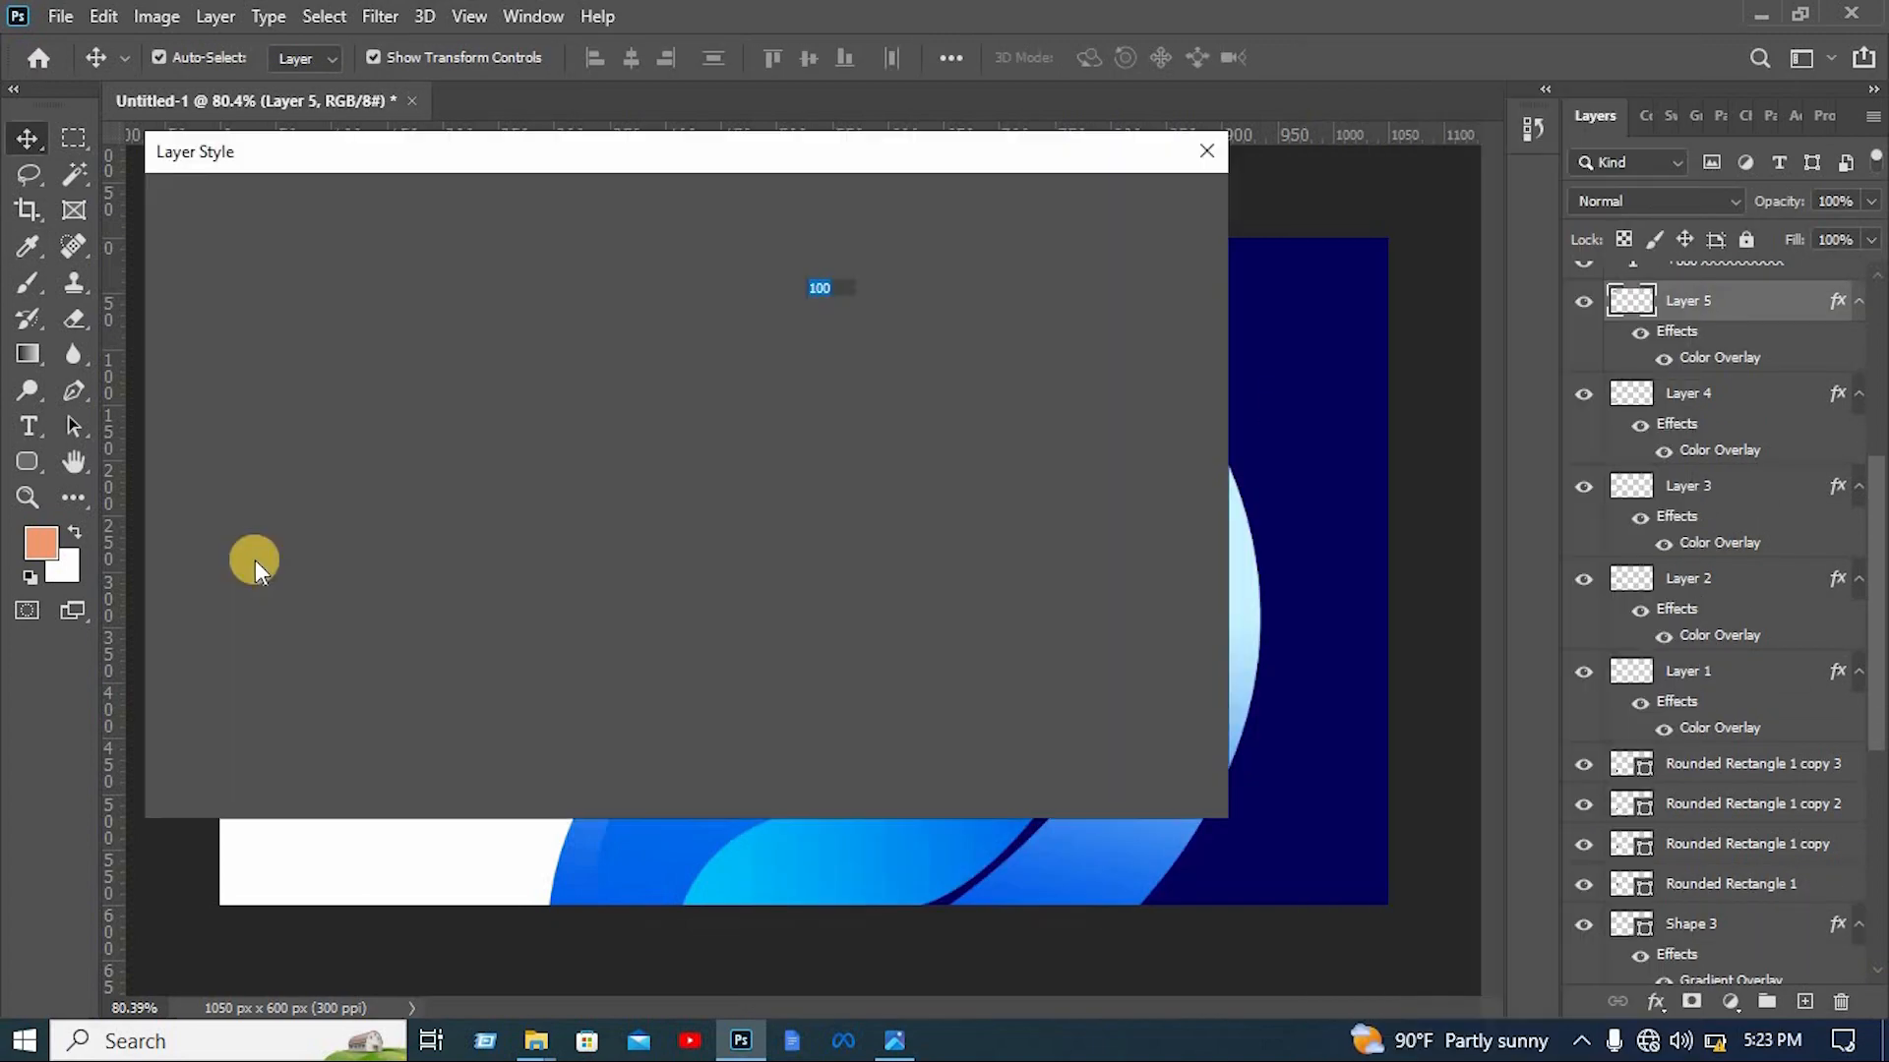
left_click(231, 534)
left_click(813, 262)
left_click(1318, 345)
left_click(1407, 492)
left_click(1121, 211)
Select the curved background shapes and lock their layers
left_click_drag(987, 185, 1339, 1008)
left_click(1746, 239)
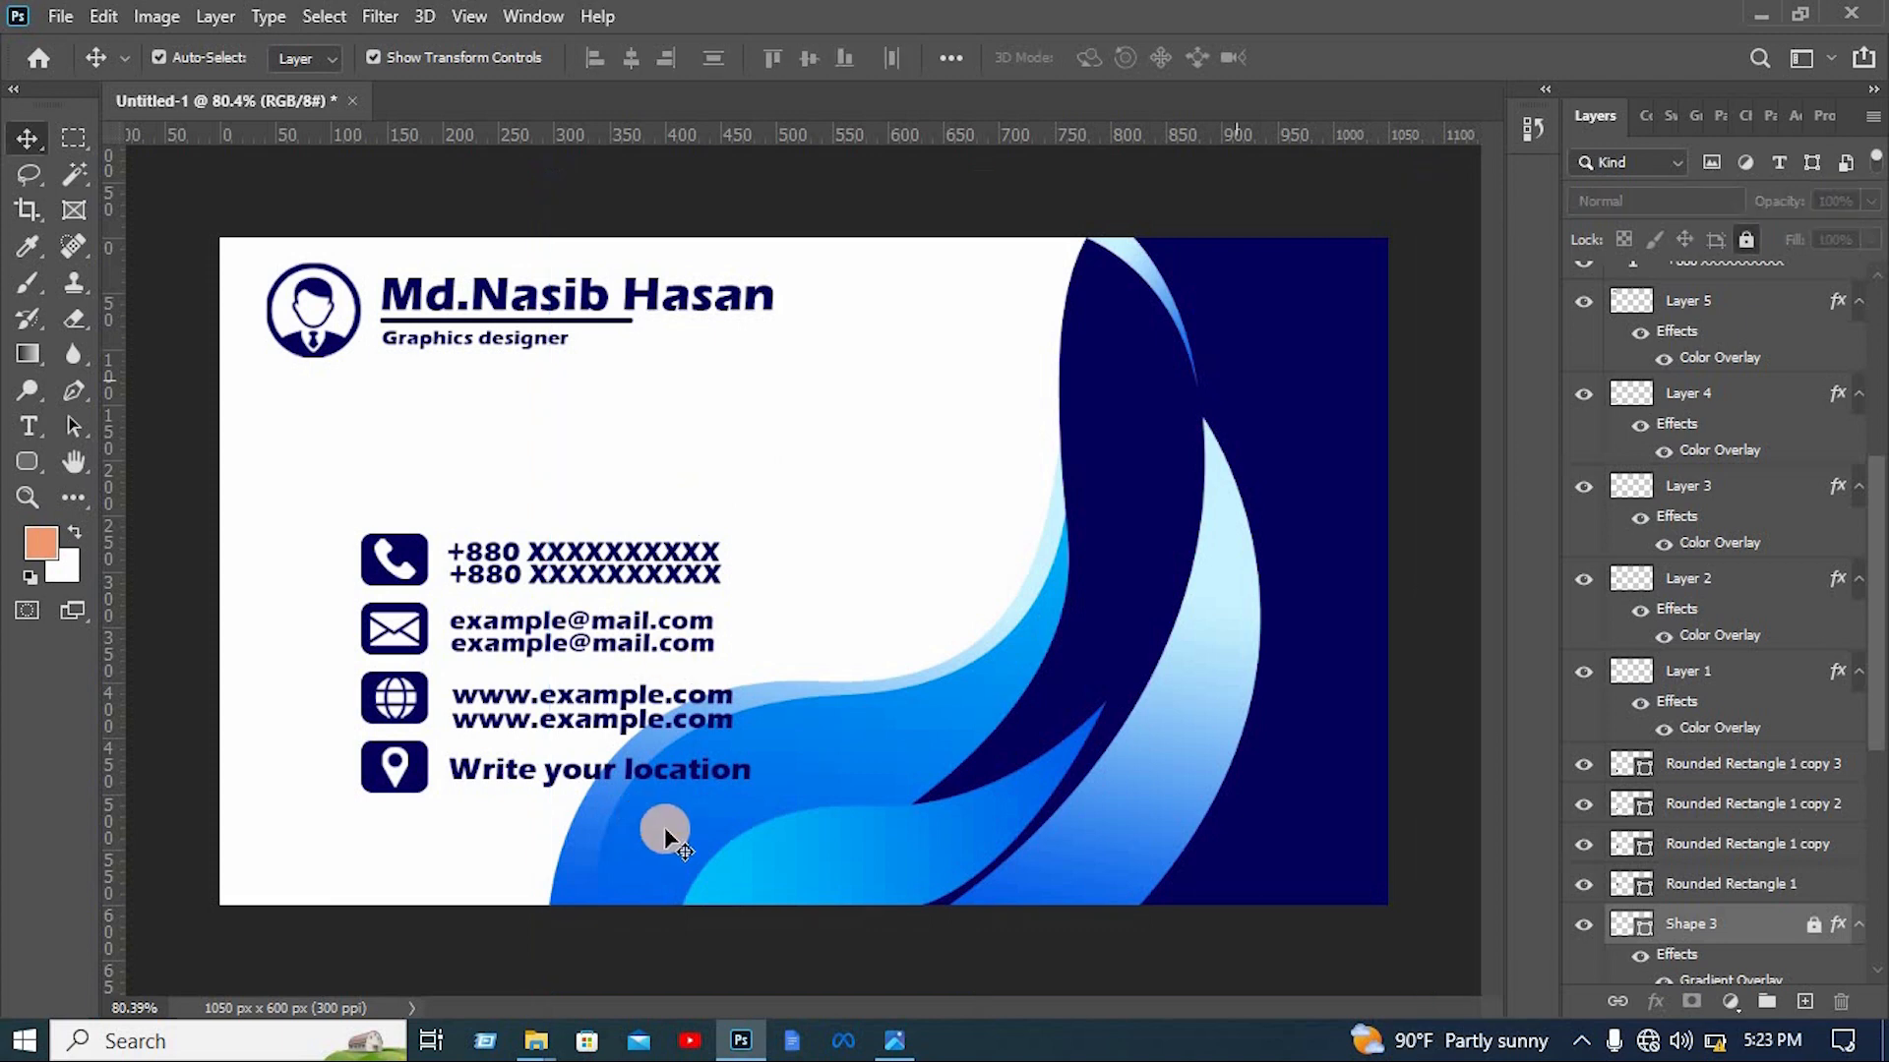
Move the contact block up and to the left, and nudge the name block slightly down and left
left_click_drag(352, 499, 743, 777)
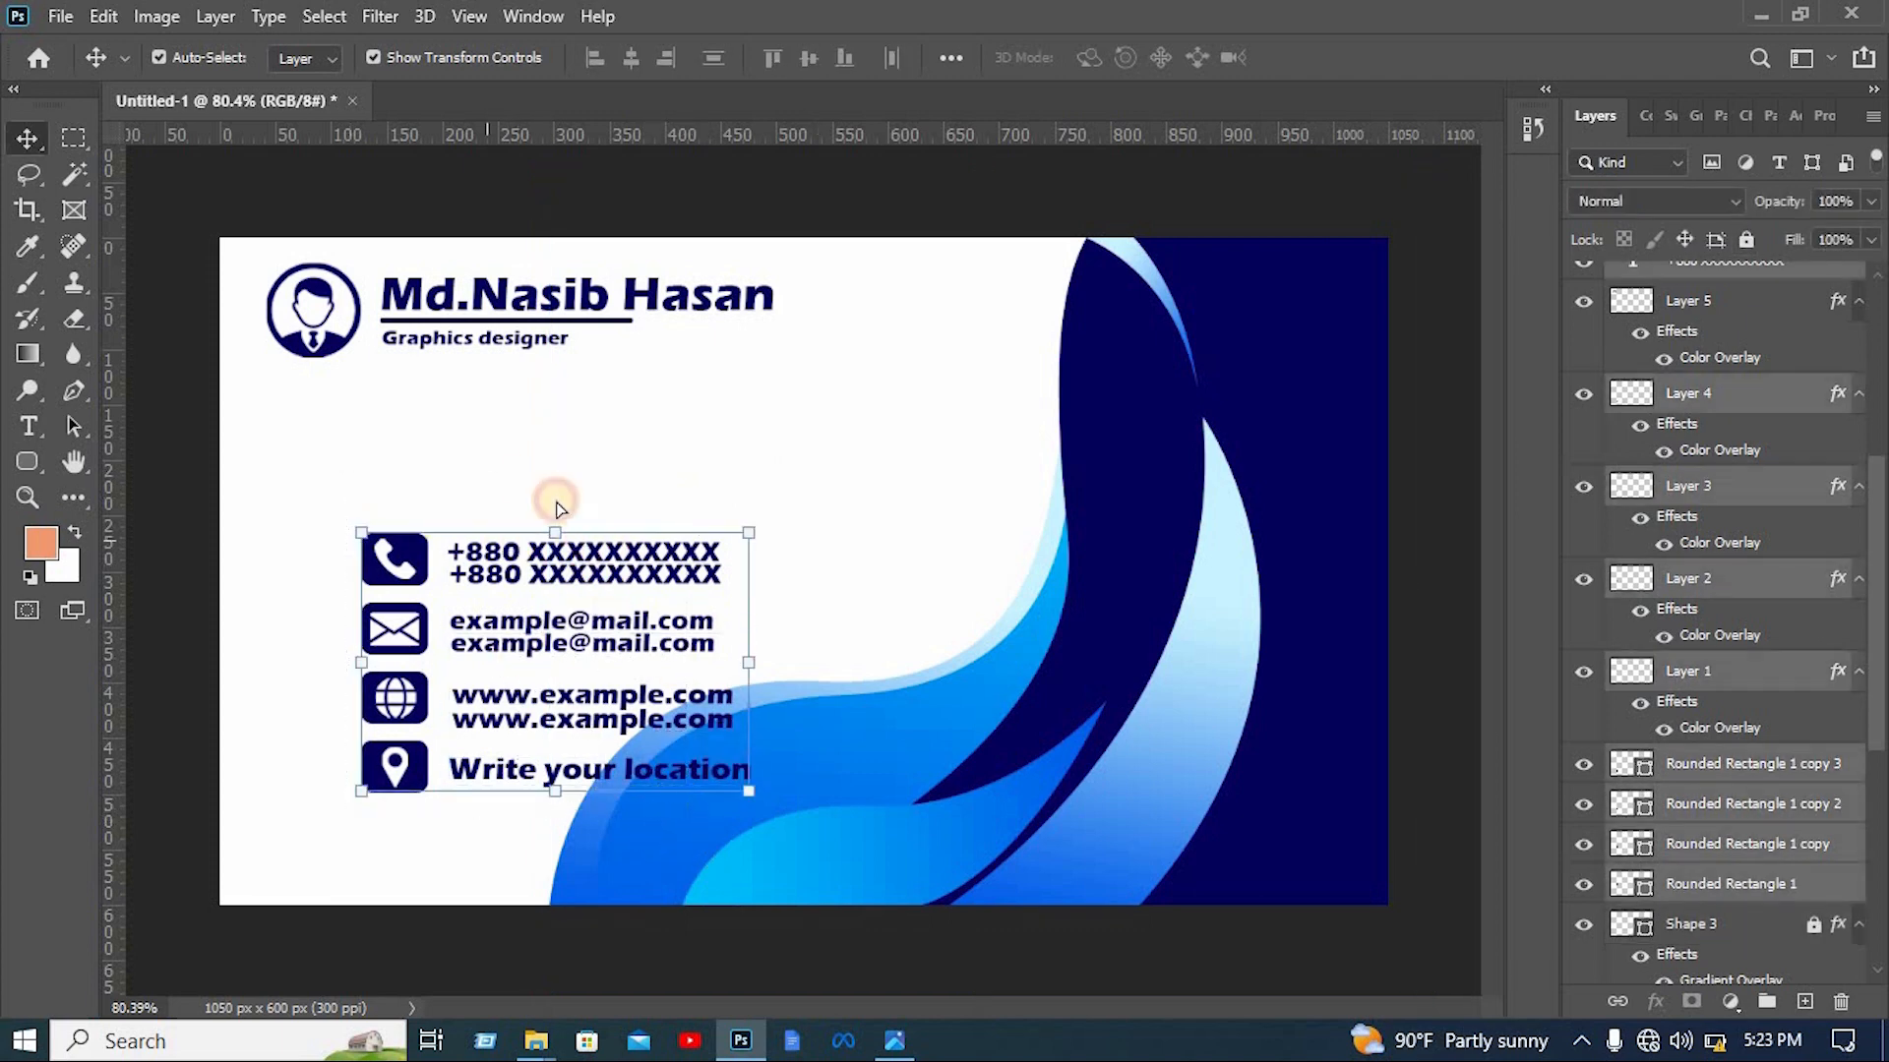
left_click_drag(609, 557, 519, 485)
left_click_drag(253, 228, 688, 379)
left_click_drag(674, 305, 666, 321)
Scale the contact icons and texts down together to about 94% and align them beneath the name block
left_click_drag(251, 433, 718, 763)
left_click_drag(657, 461, 638, 478)
left_click_drag(555, 493, 557, 494)
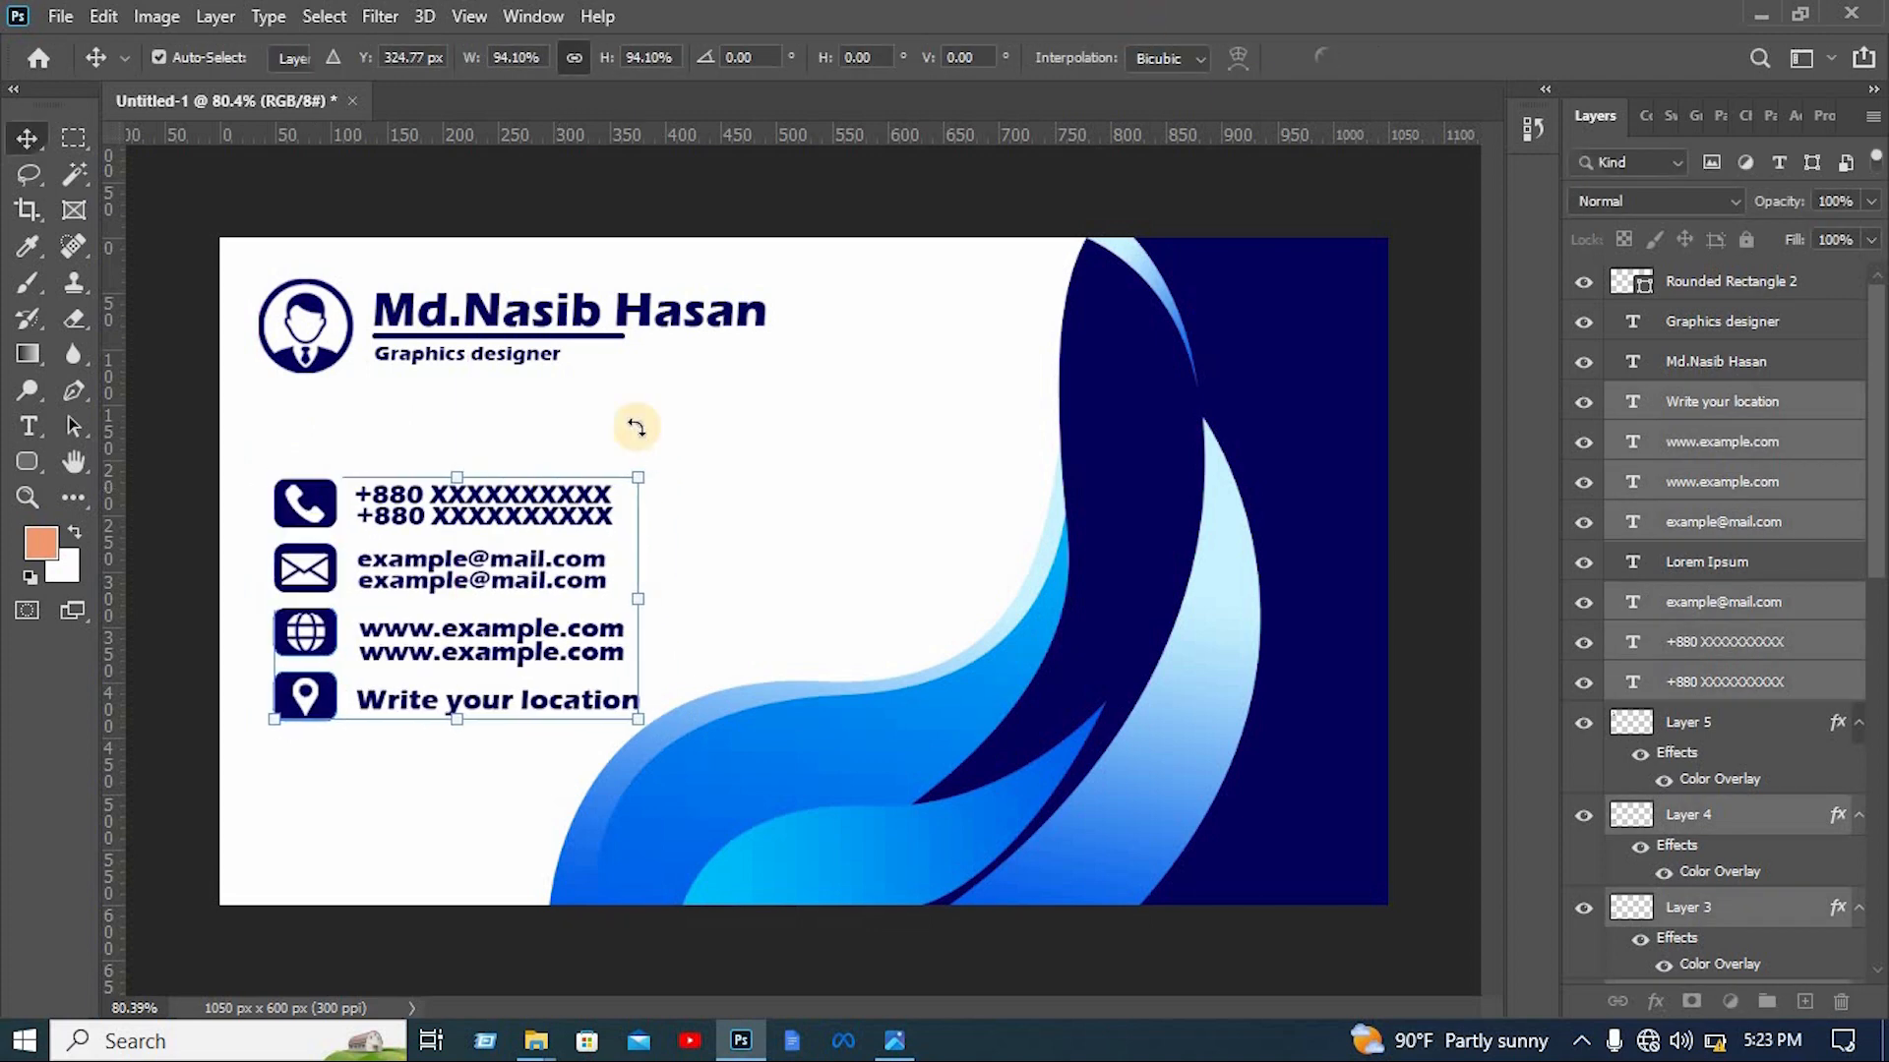
left_click(812, 359)
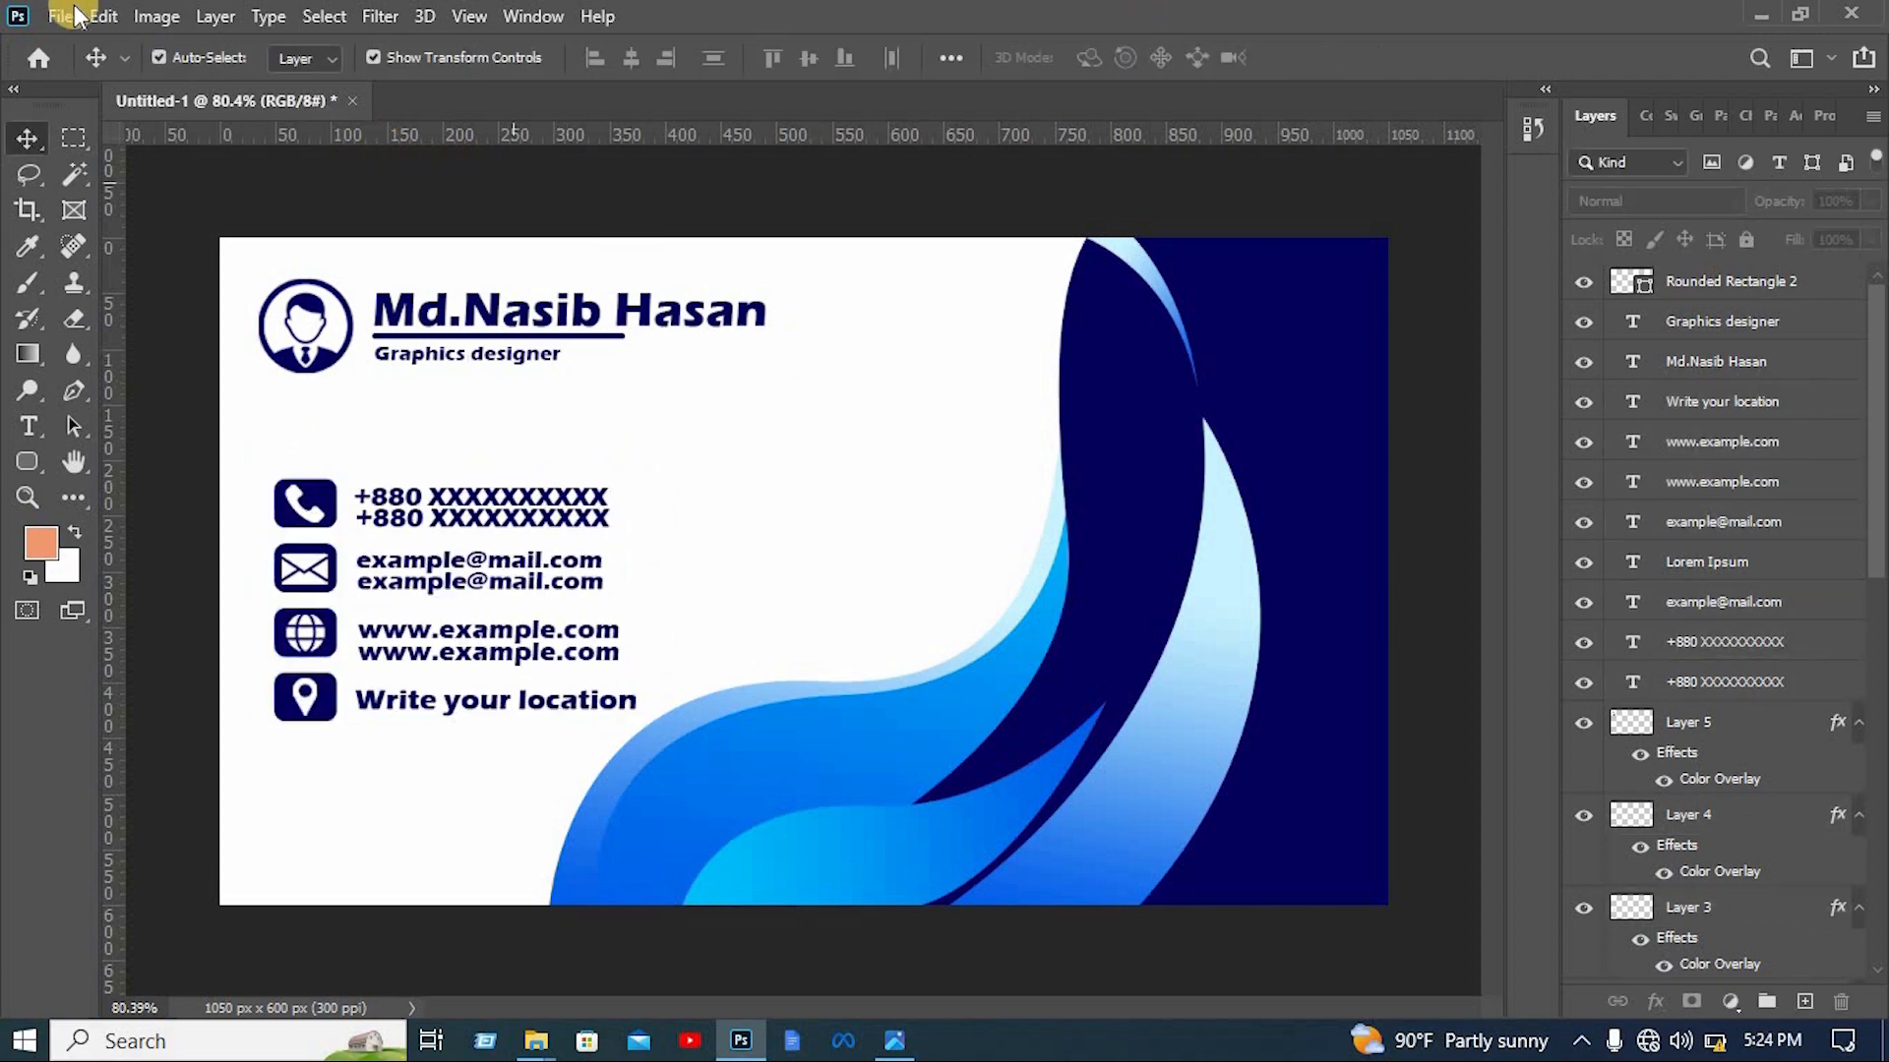
Open Nasib IT.png from the "my video requairments" folder on drive D: and bring its logo into the card document
key("ctrl+o")
left_click(123, 512)
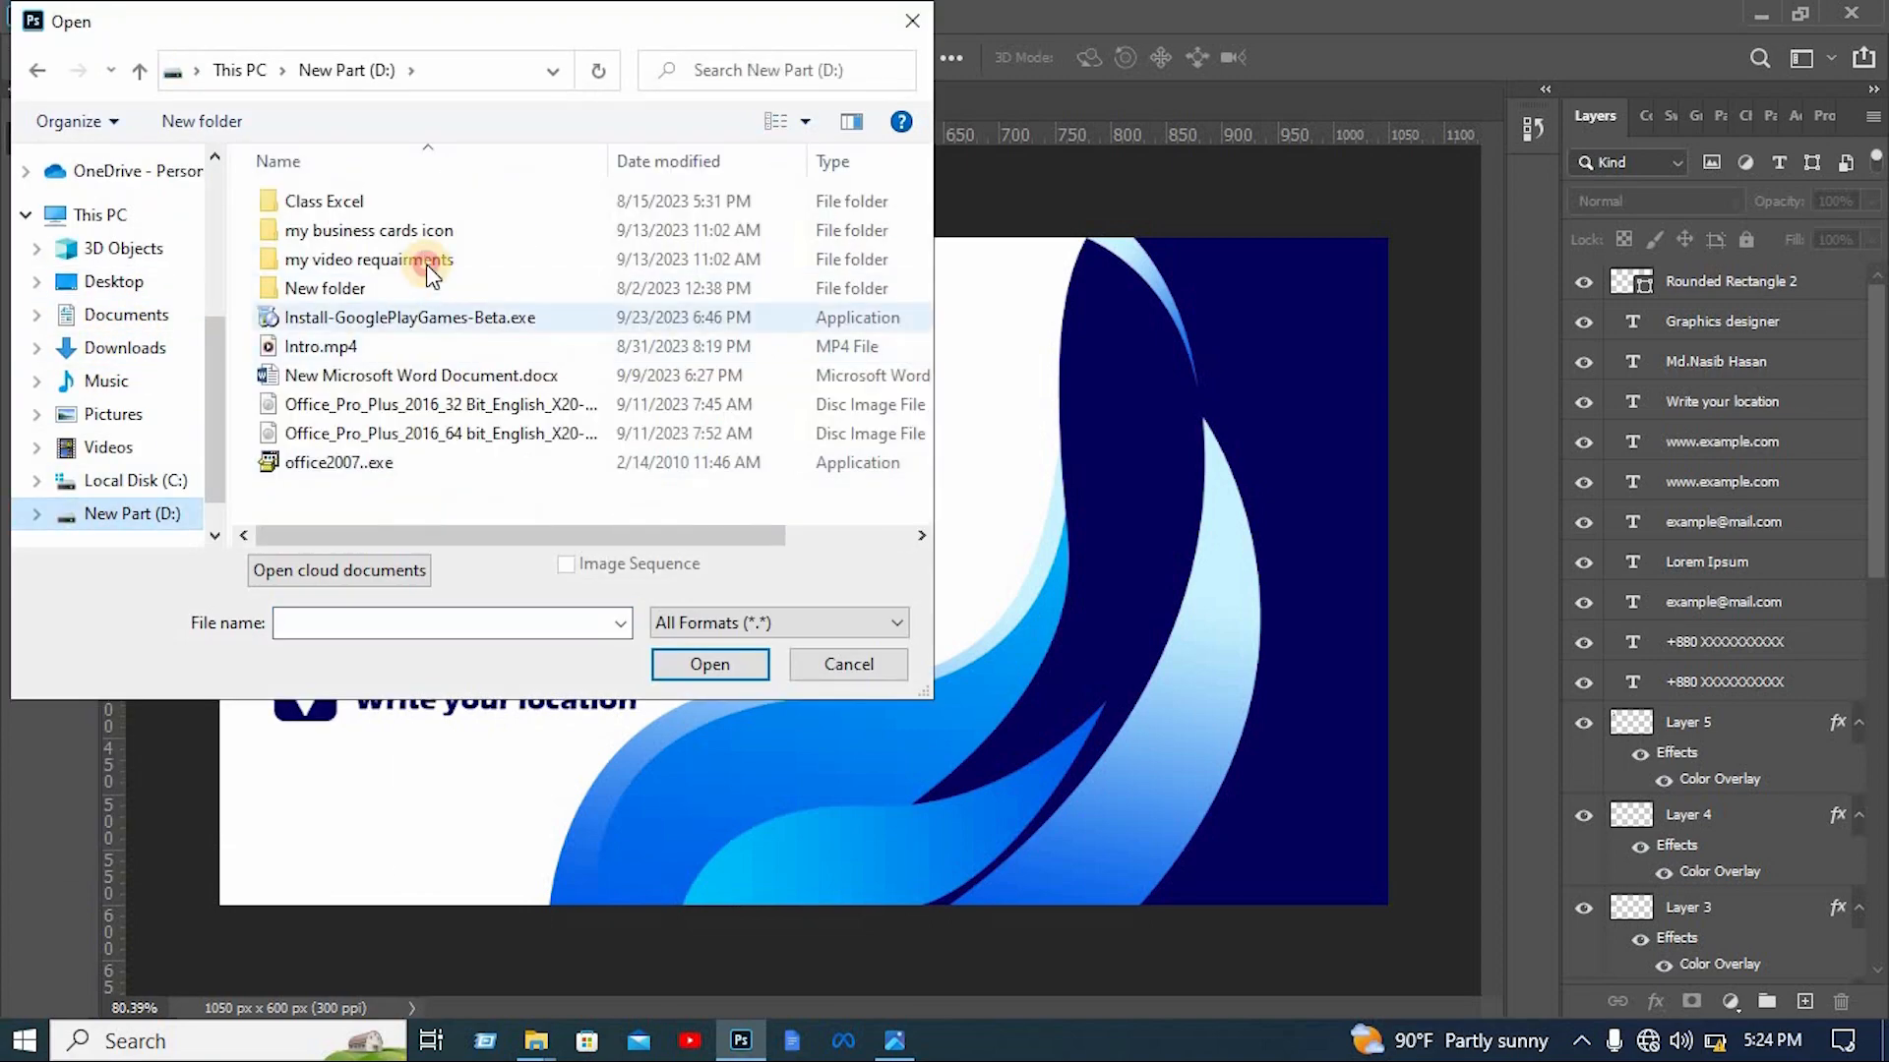
double_click(433, 262)
left_click(310, 255)
left_click(680, 671)
left_click_drag(827, 499, 406, 434)
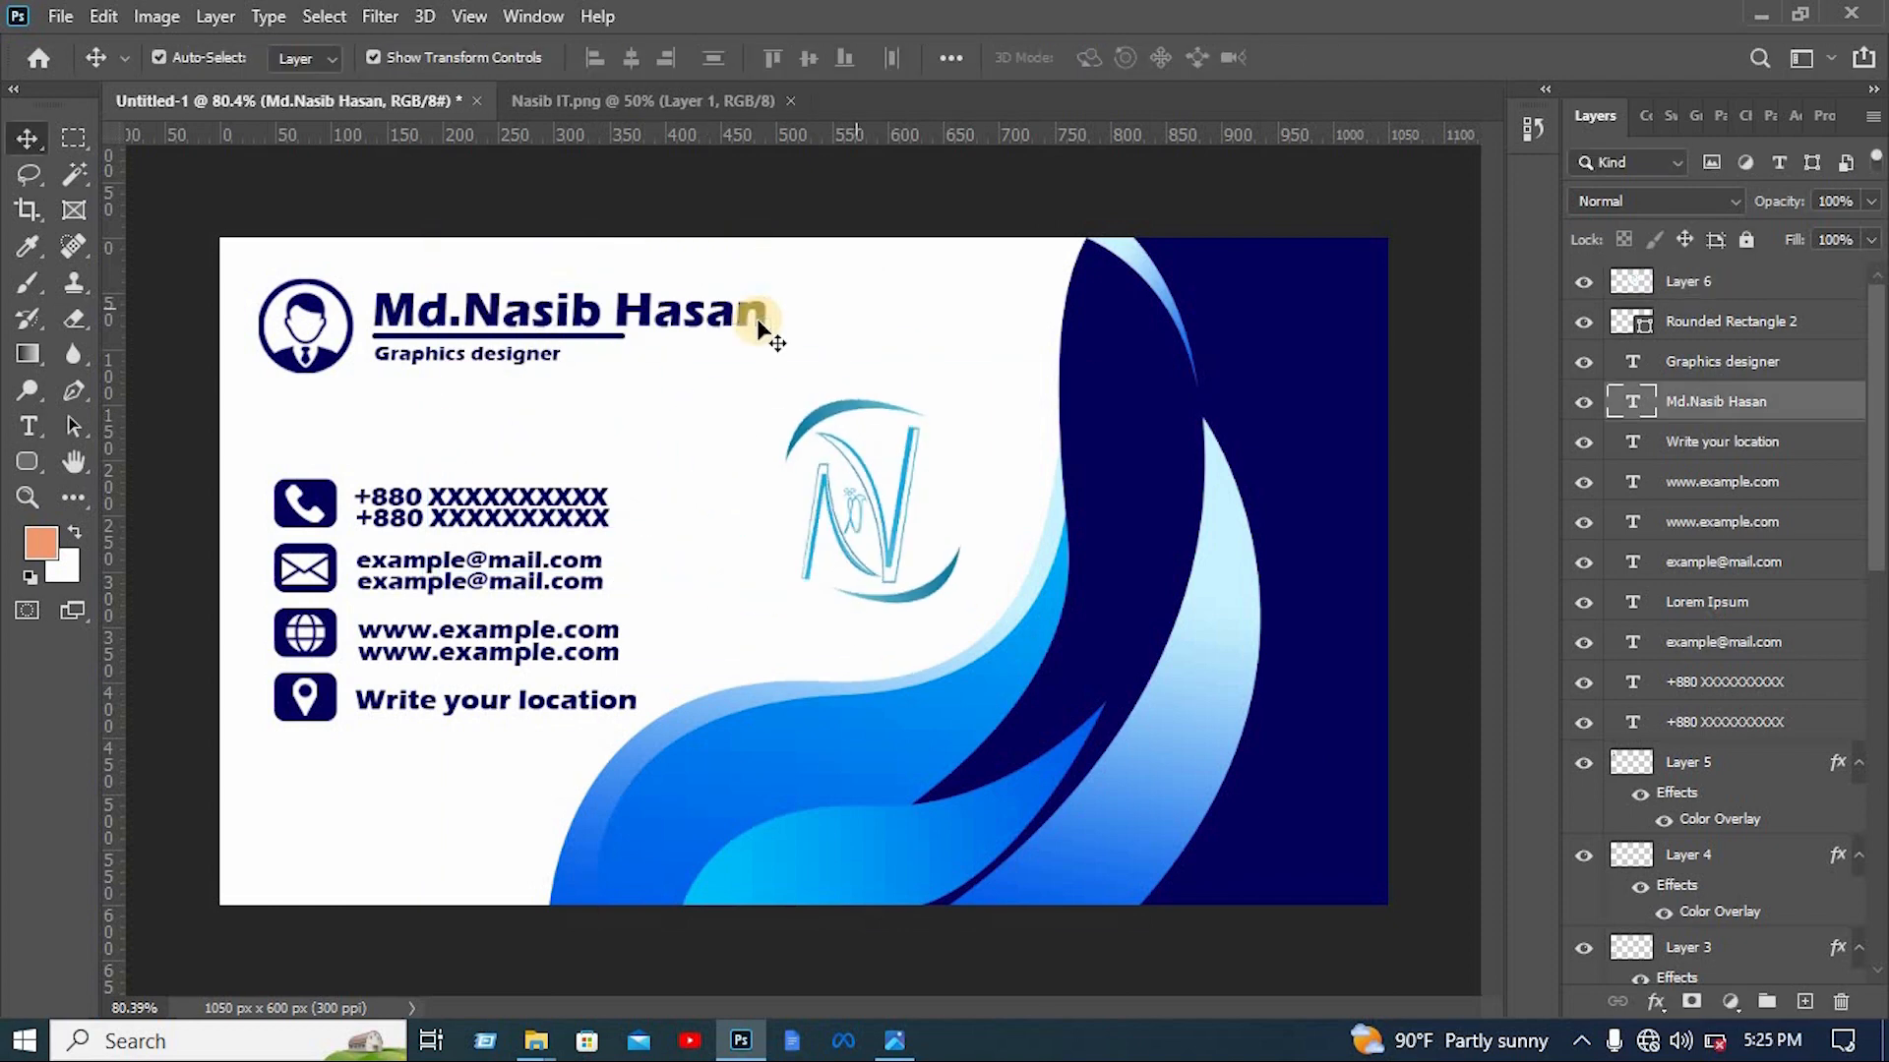
Duplicate the cardholder's name text below the logo and change the copy's text to "Nasib IT"
left_click(726, 321)
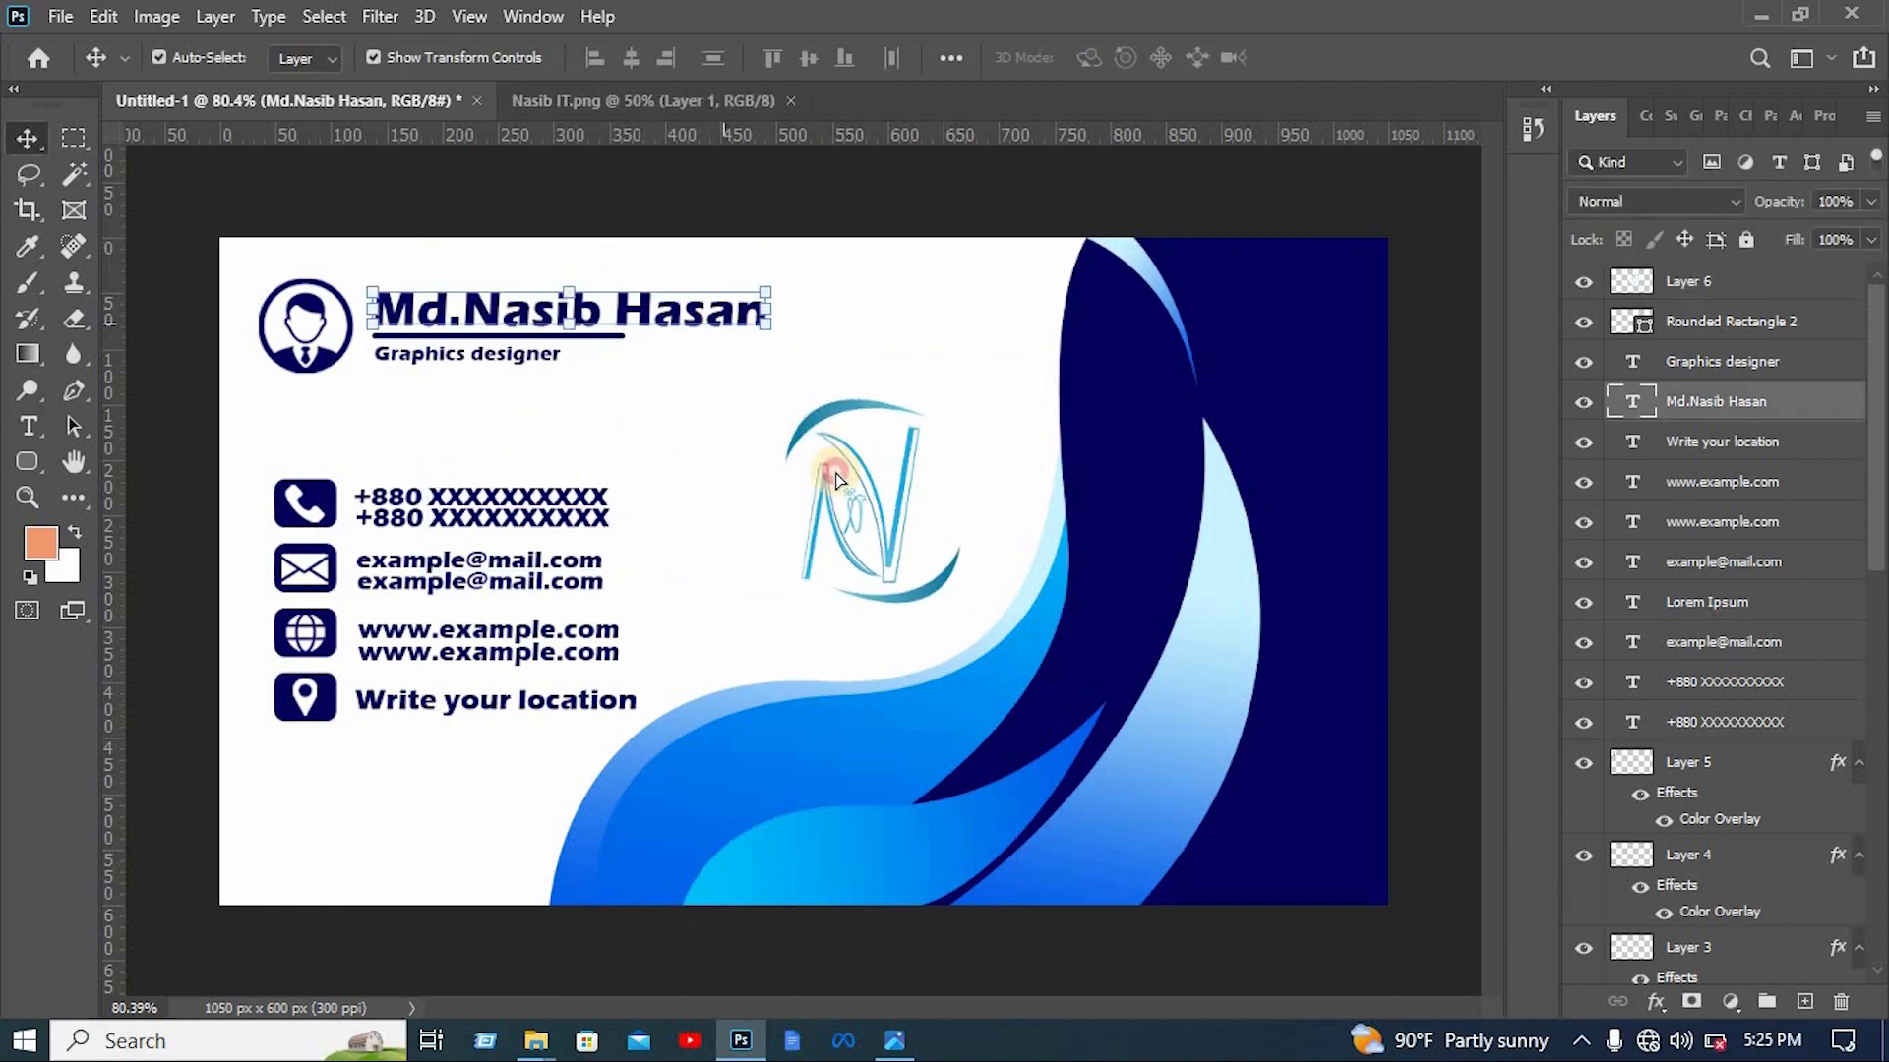
left_click_drag(931, 624, 965, 688)
double_click(965, 689)
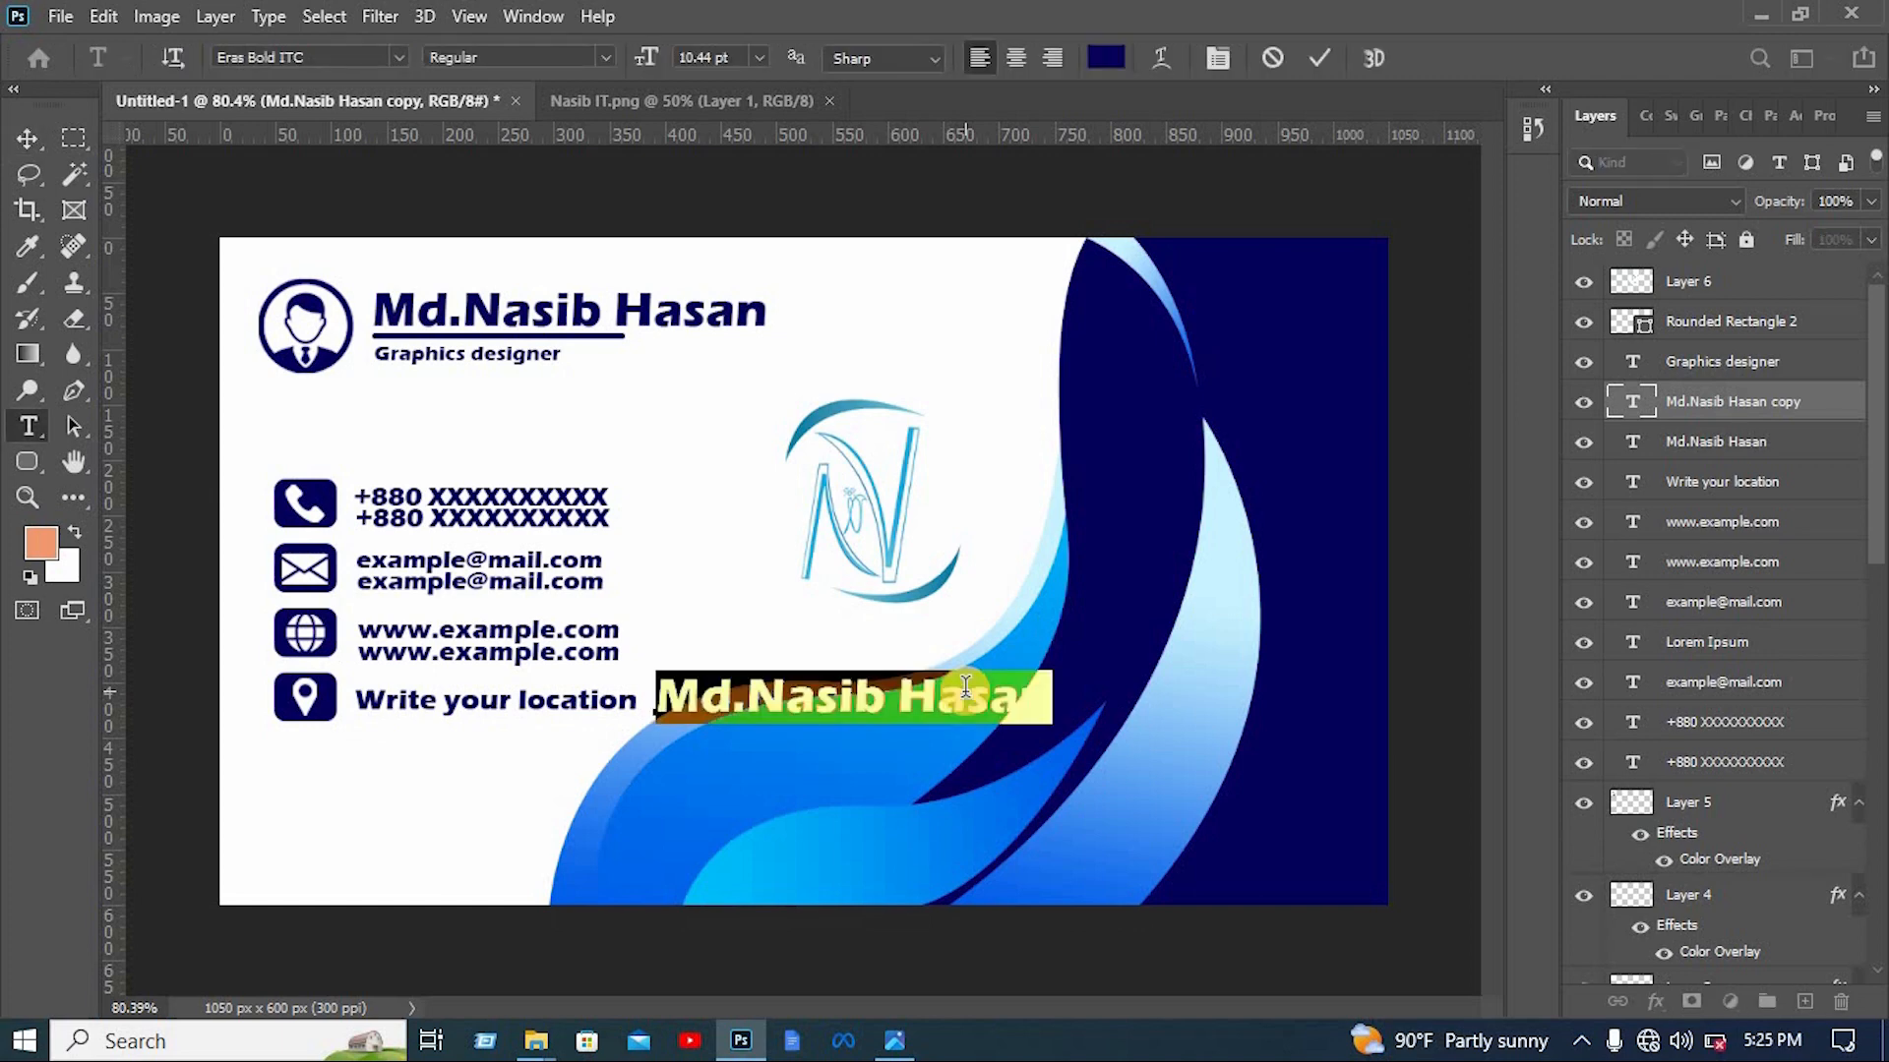
type("N")
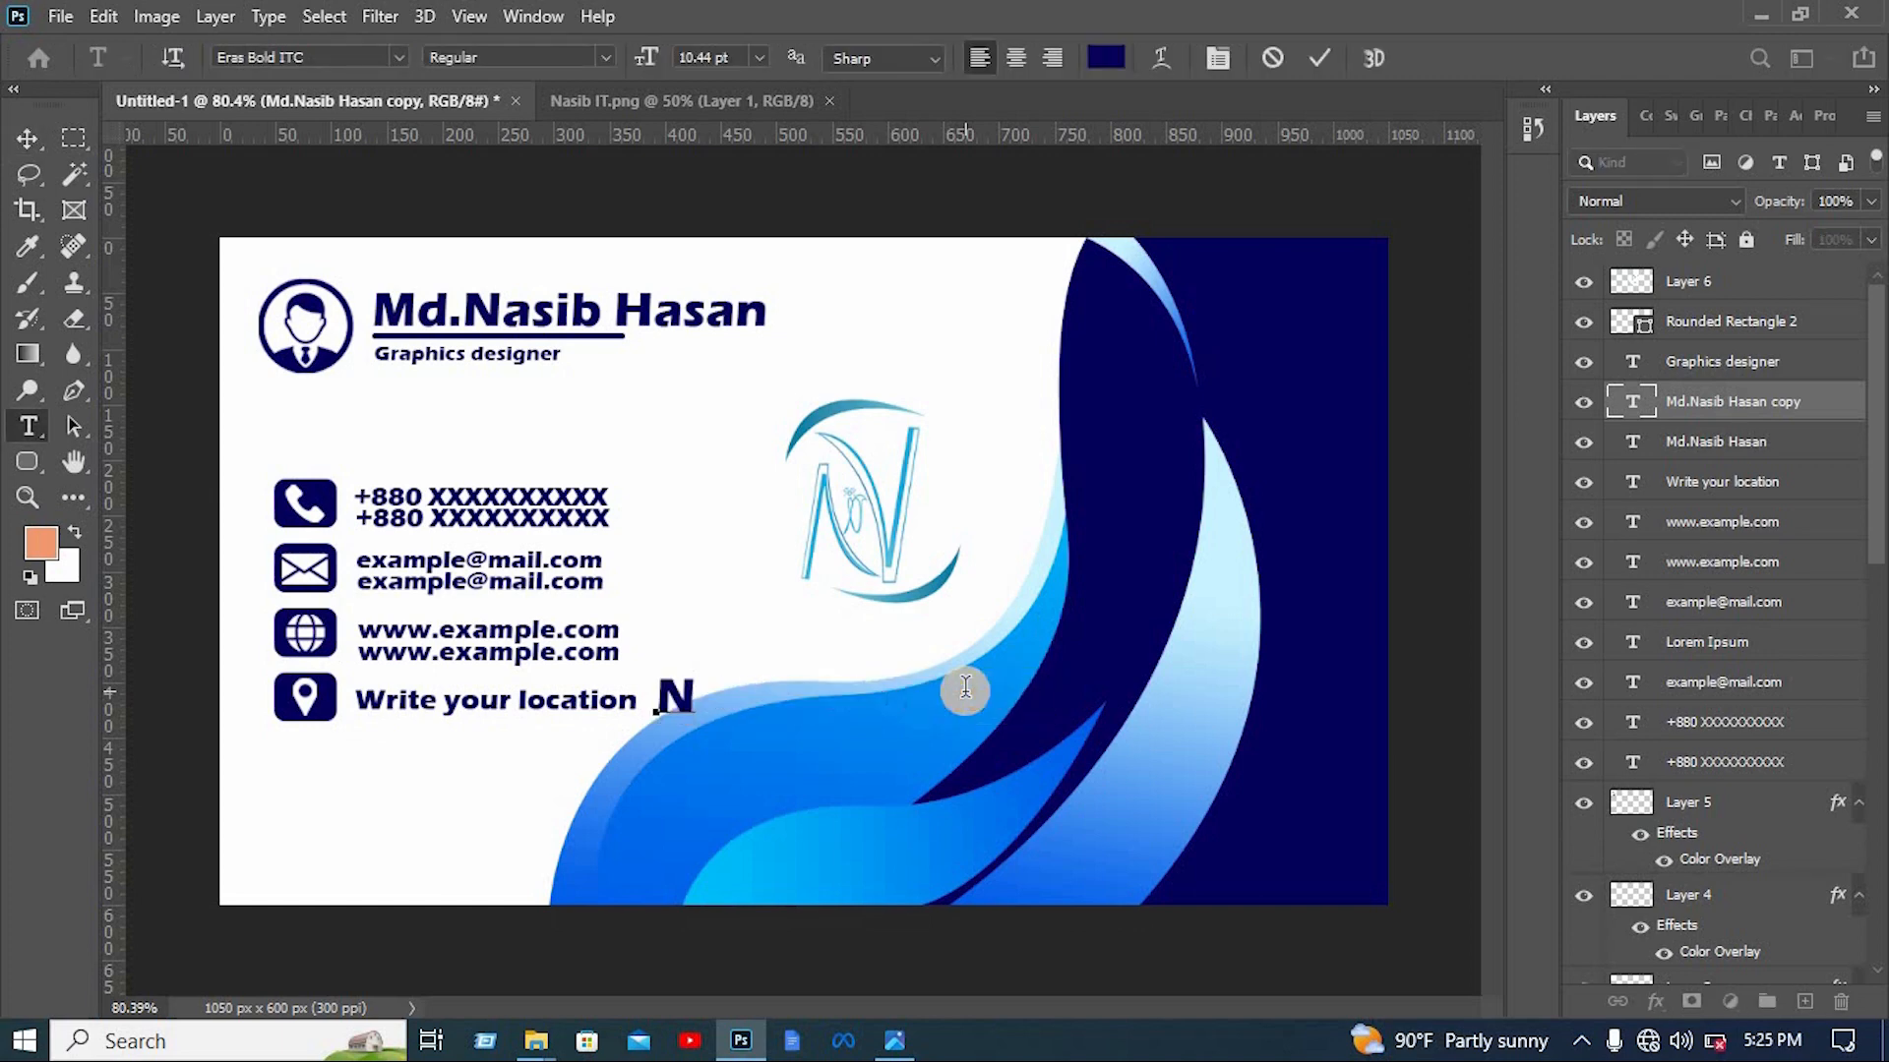
type("asib IT")
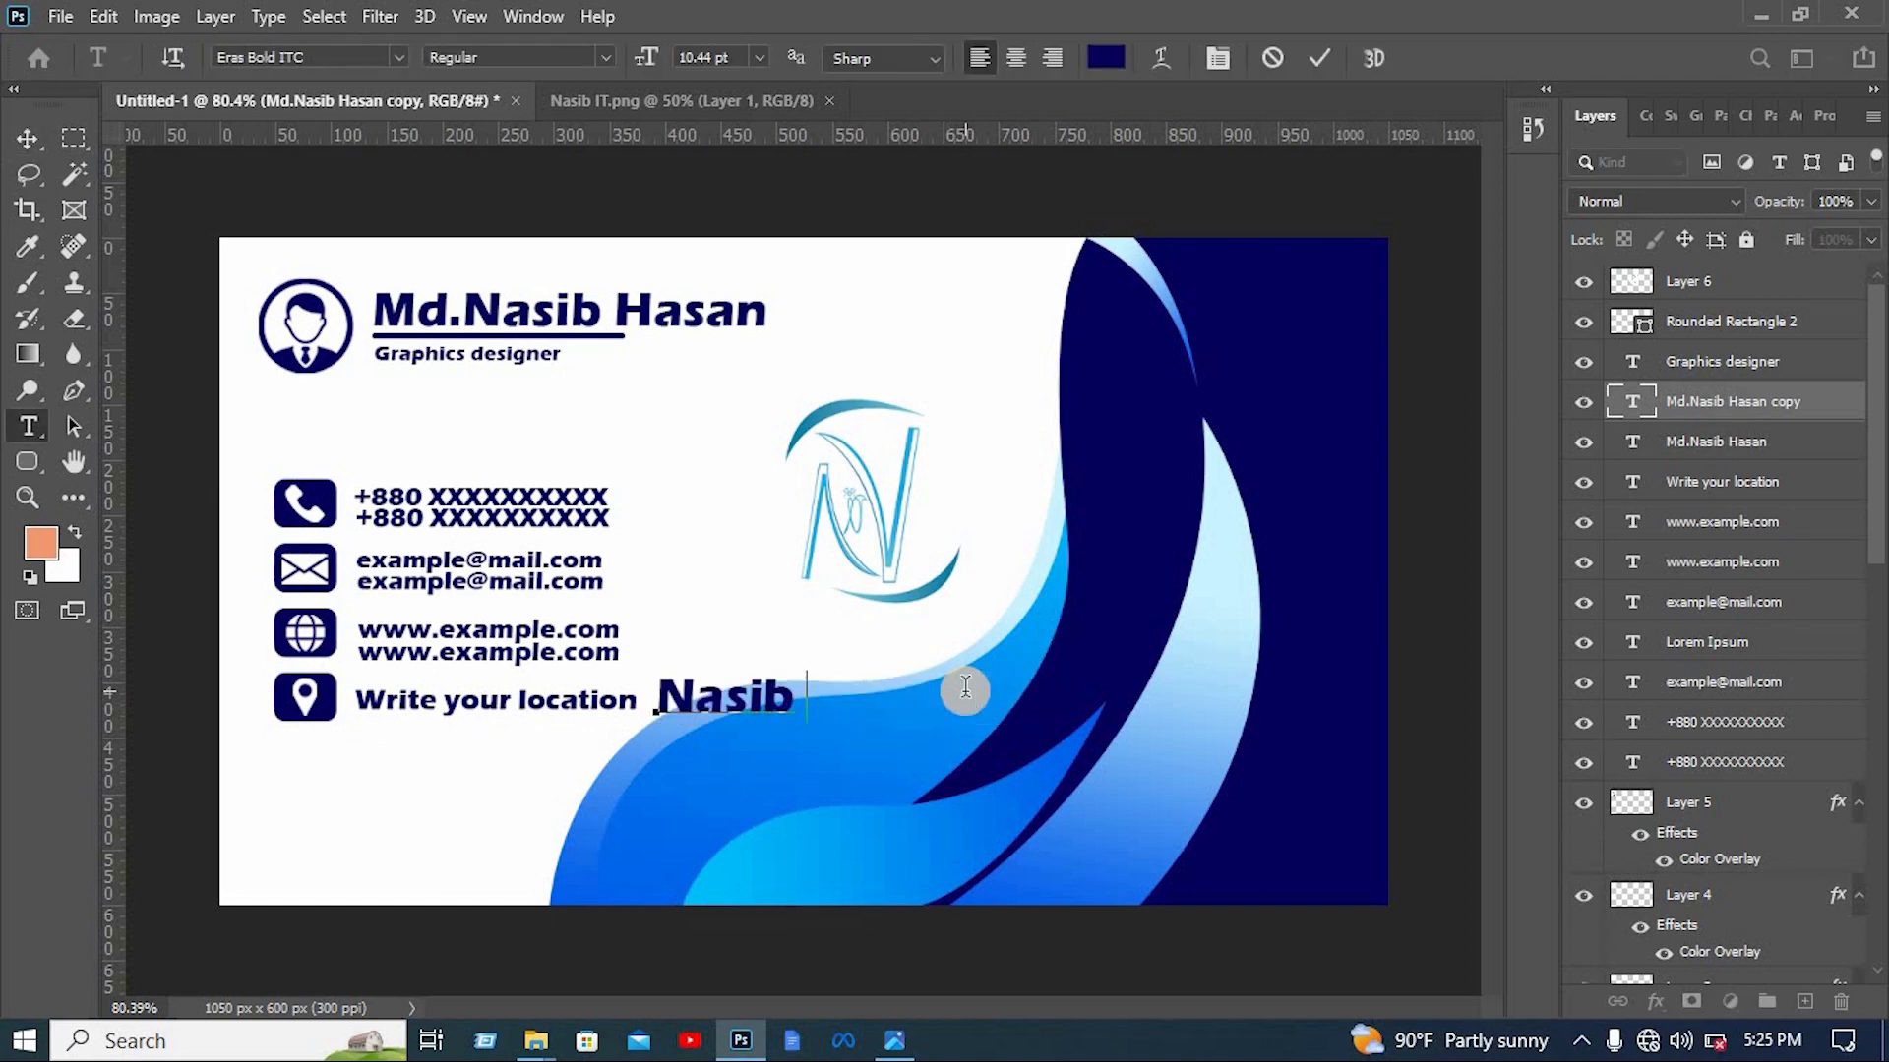
left_click(1315, 59)
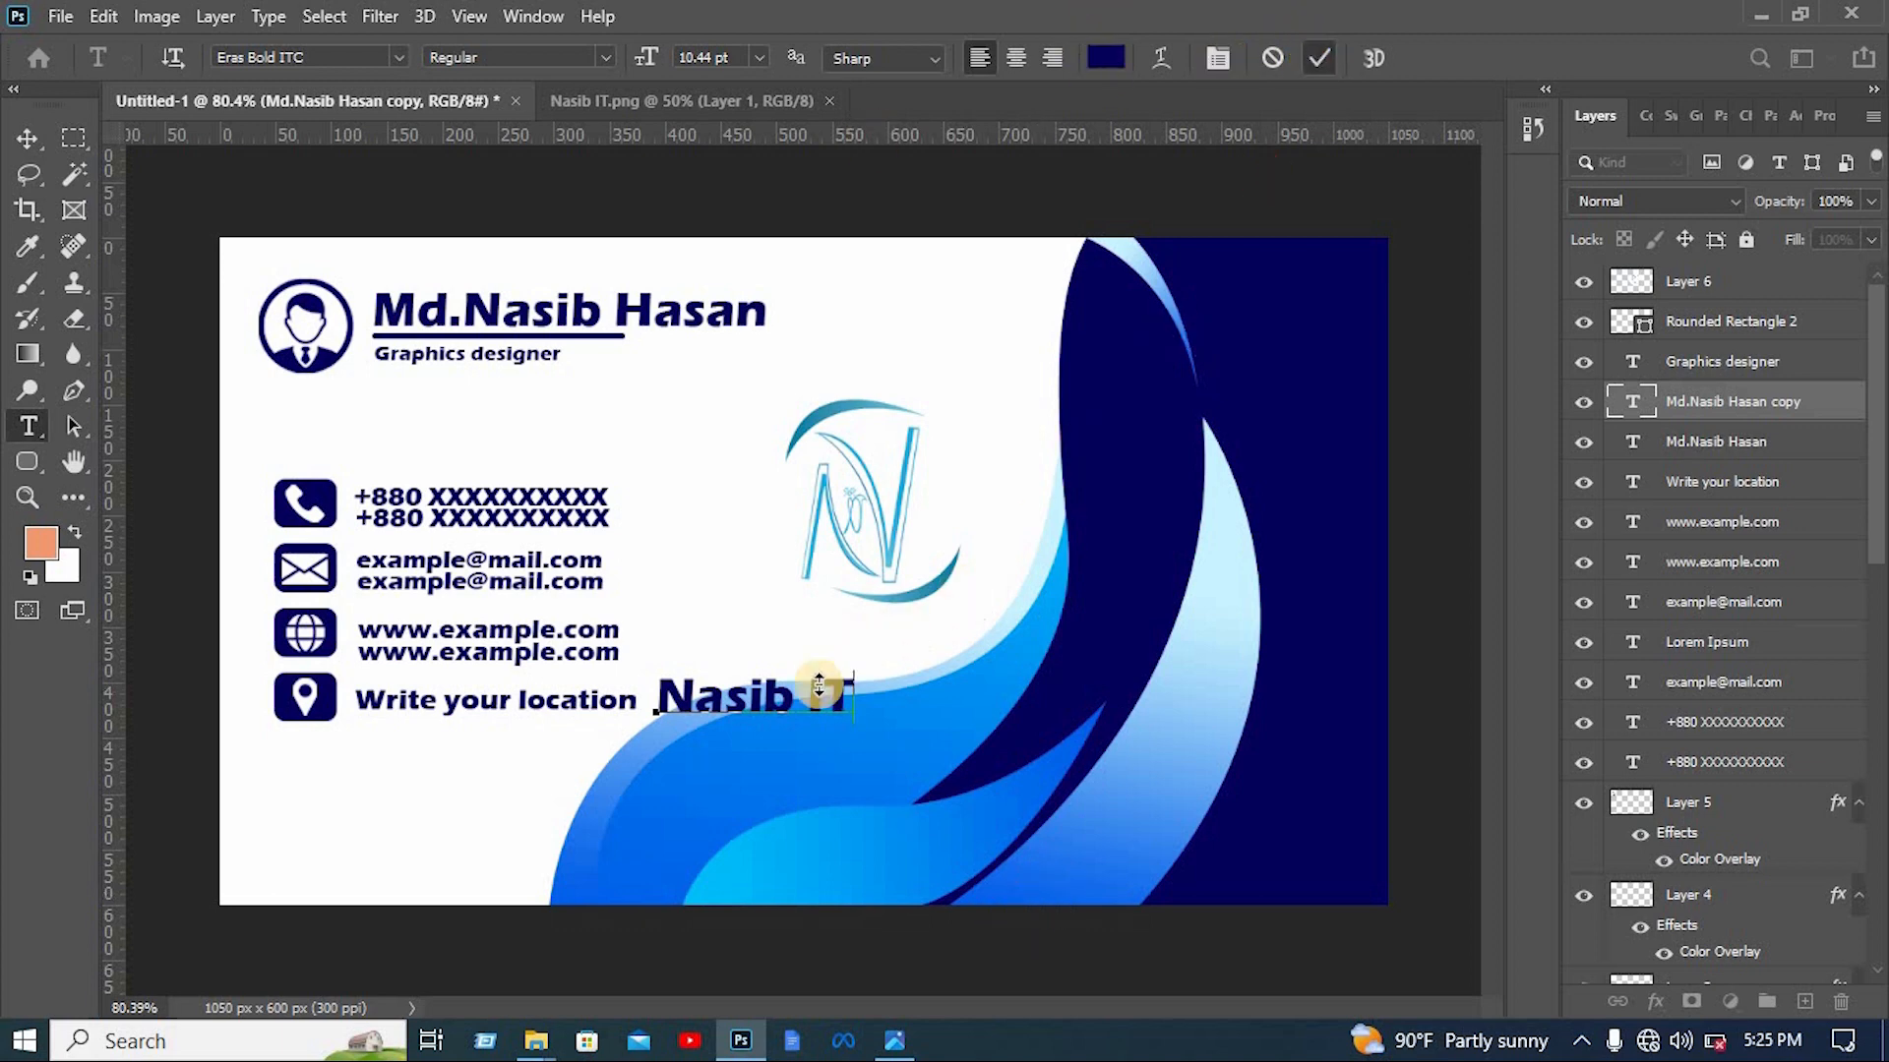
Place the "Nasib IT" text directly beneath the logo and move the logo's layer (Layer 6) below the text layer
key("v")
left_click_drag(932, 639, 1045, 573)
left_click(1769, 274)
left_click_drag(1769, 274, 1584, 473)
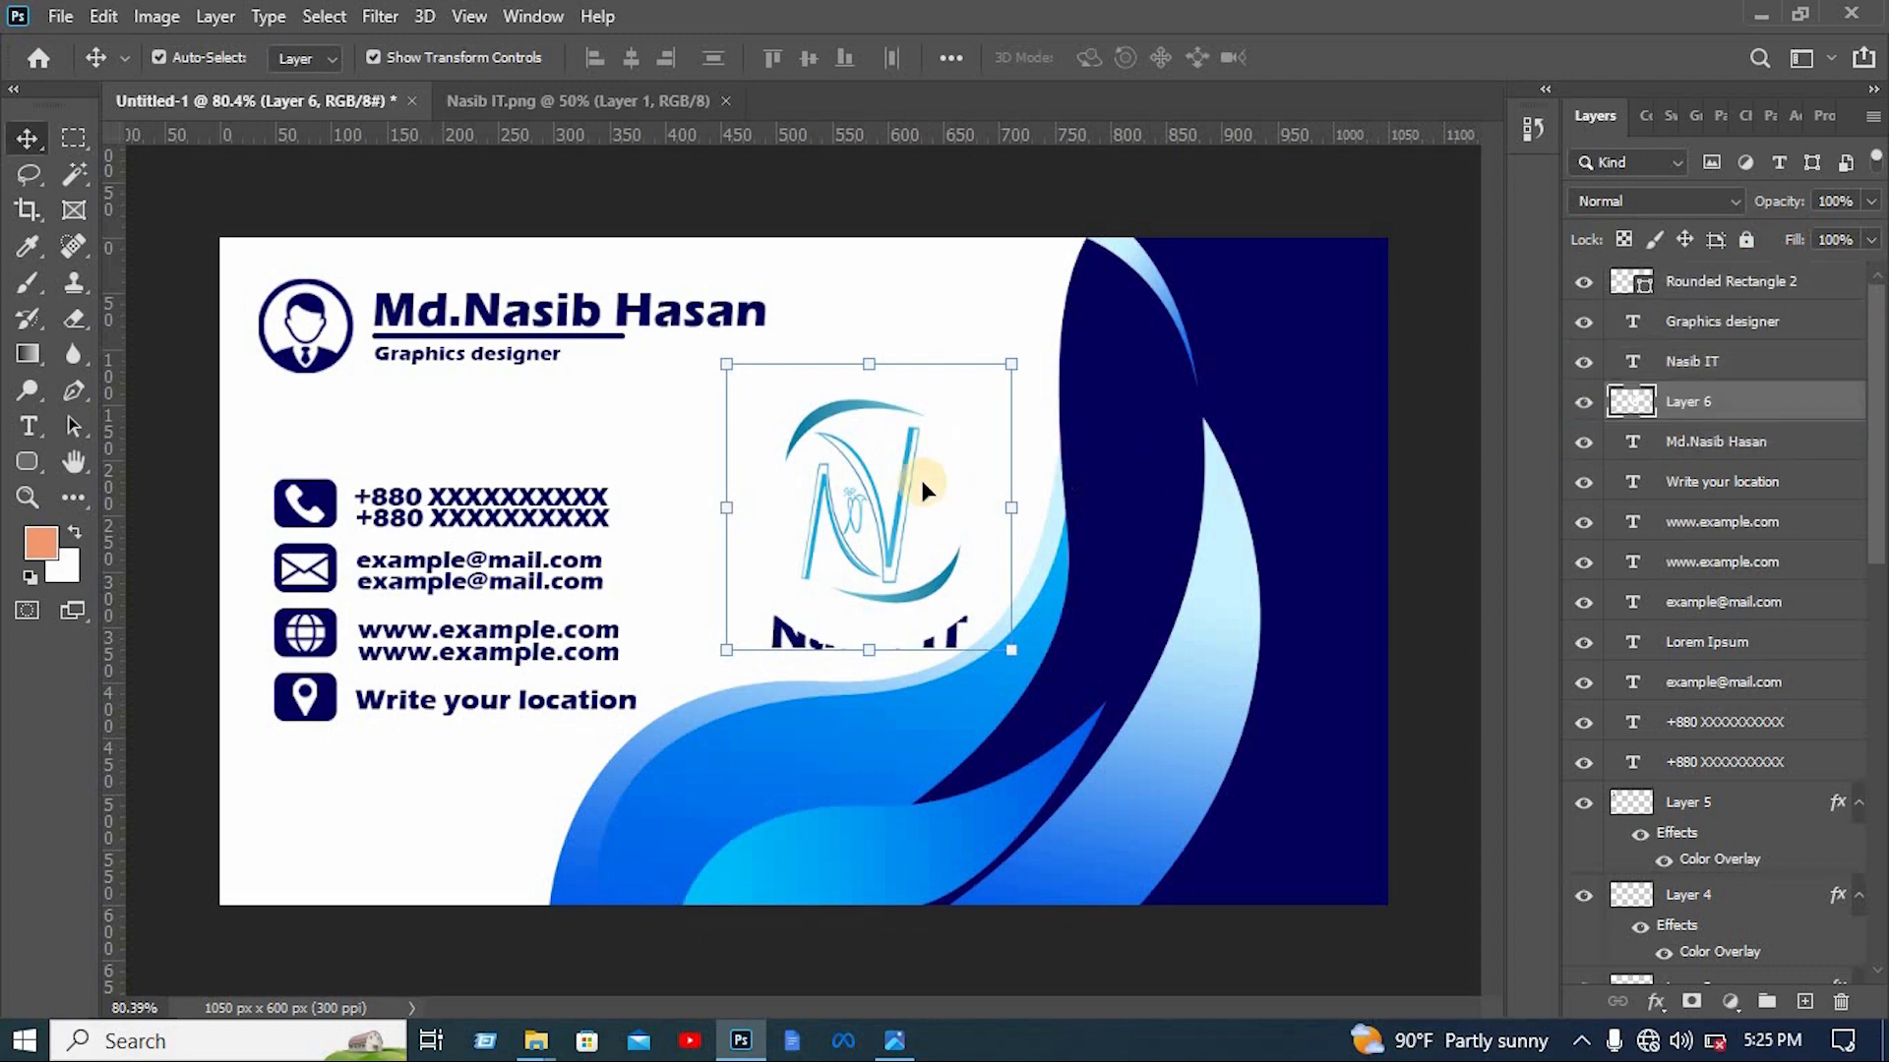
Shift the logo and the "Nasib IT" text slightly to the left
left_click_drag(921, 486, 909, 481)
left_click_drag(740, 350, 913, 579)
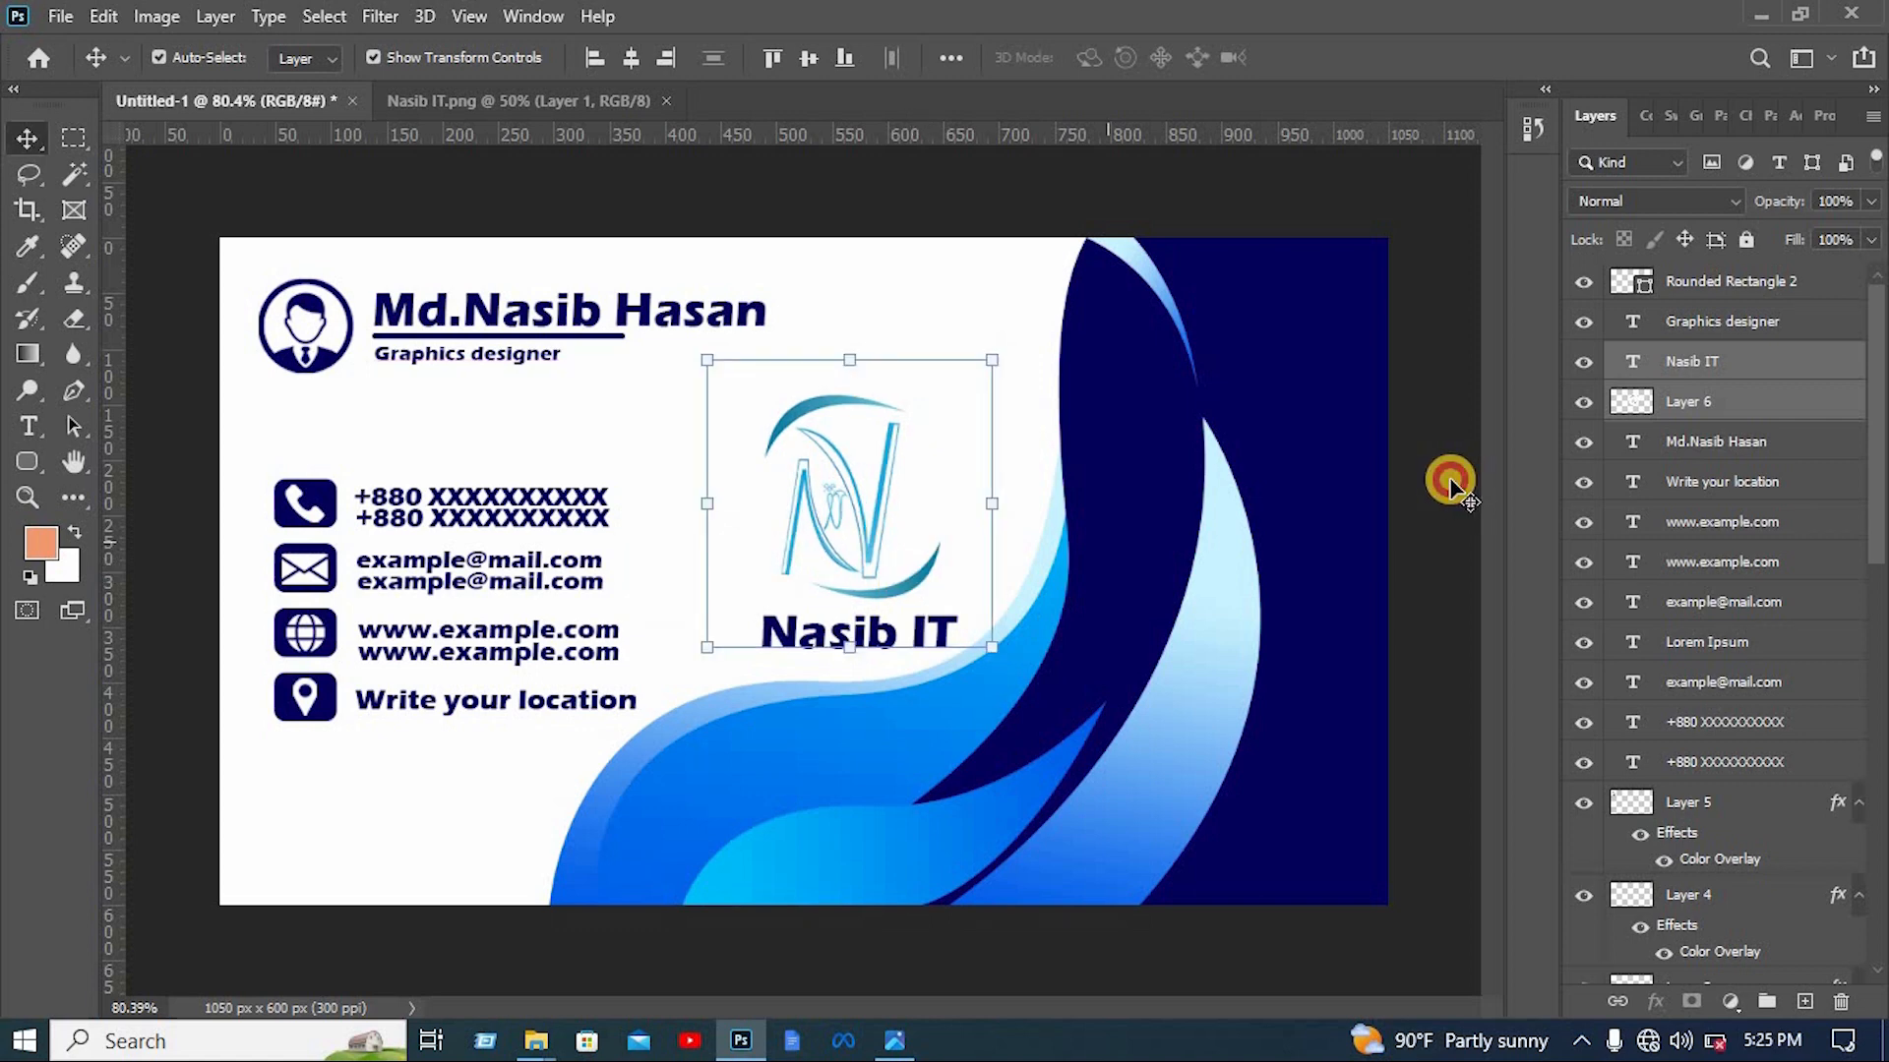
left_click(1450, 481)
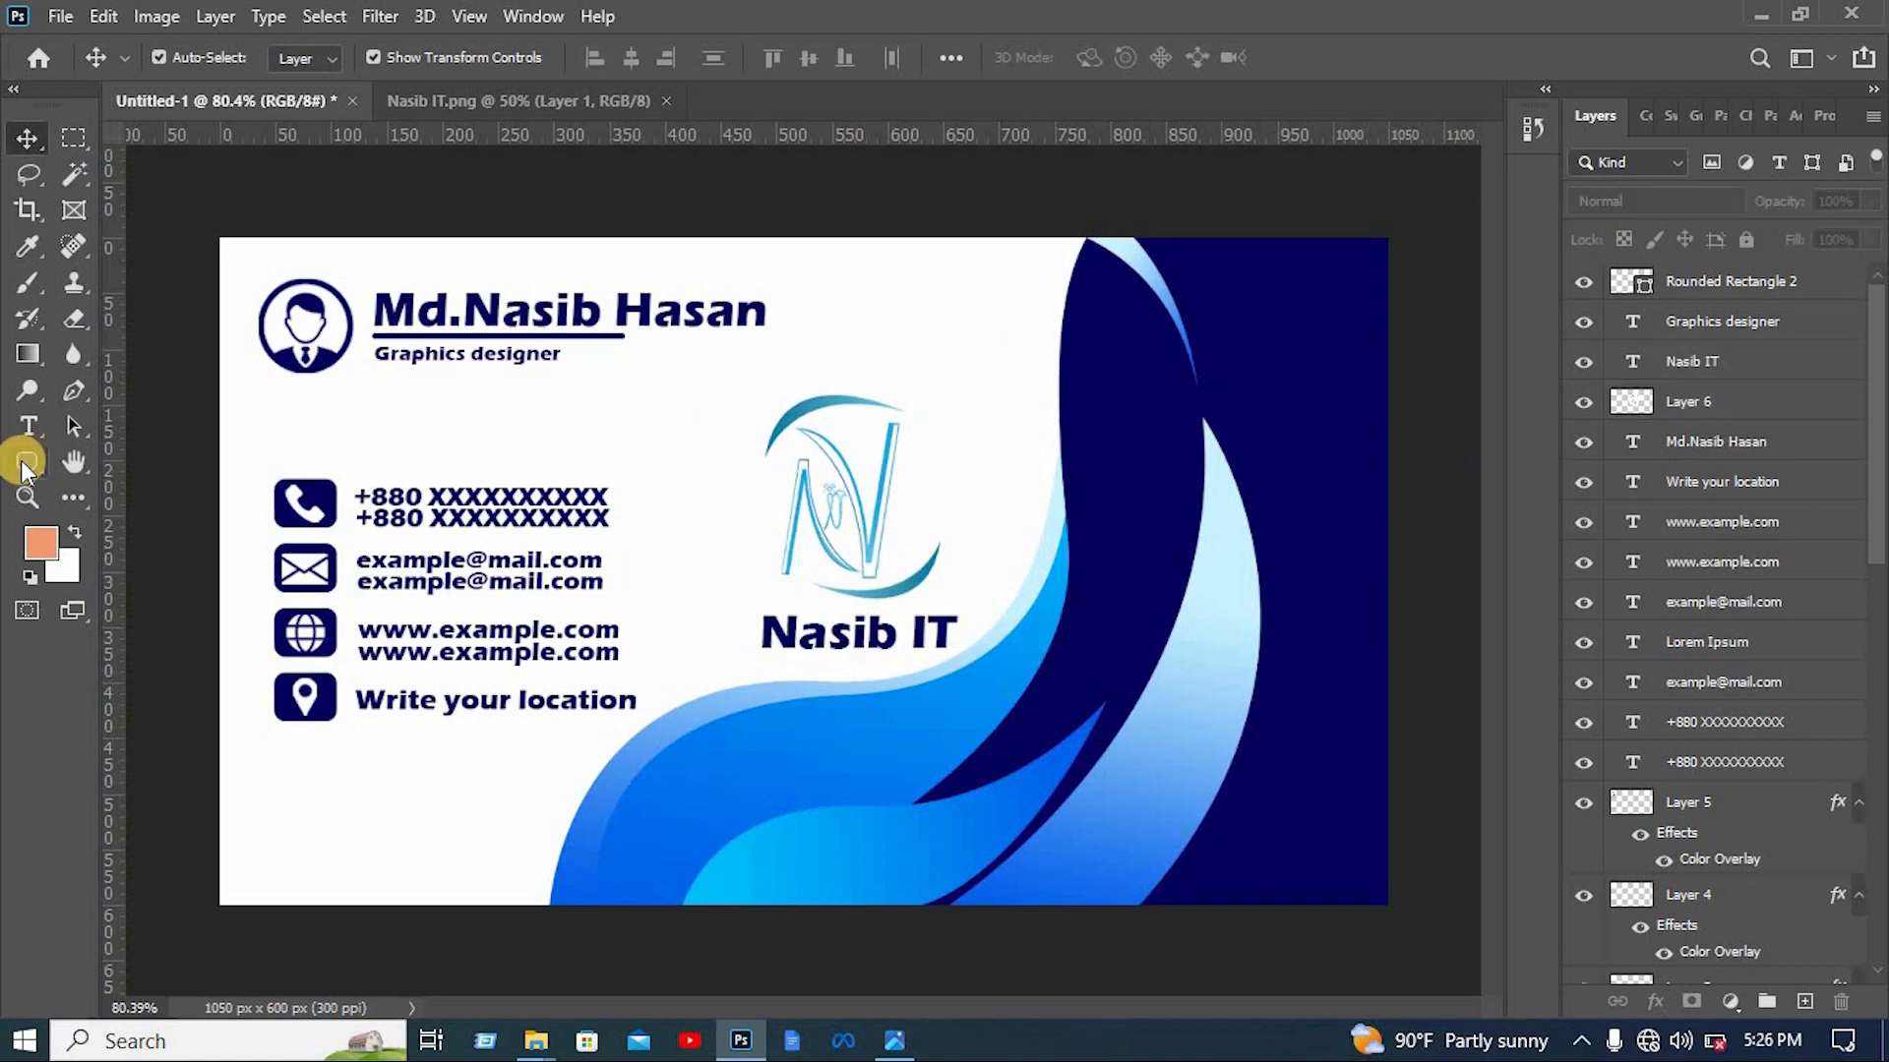
Draw a vertical rounded rectangle about 6 × 240 px between the contact block and the logo, filled with dark navy
right_click(25, 461)
left_click(138, 495)
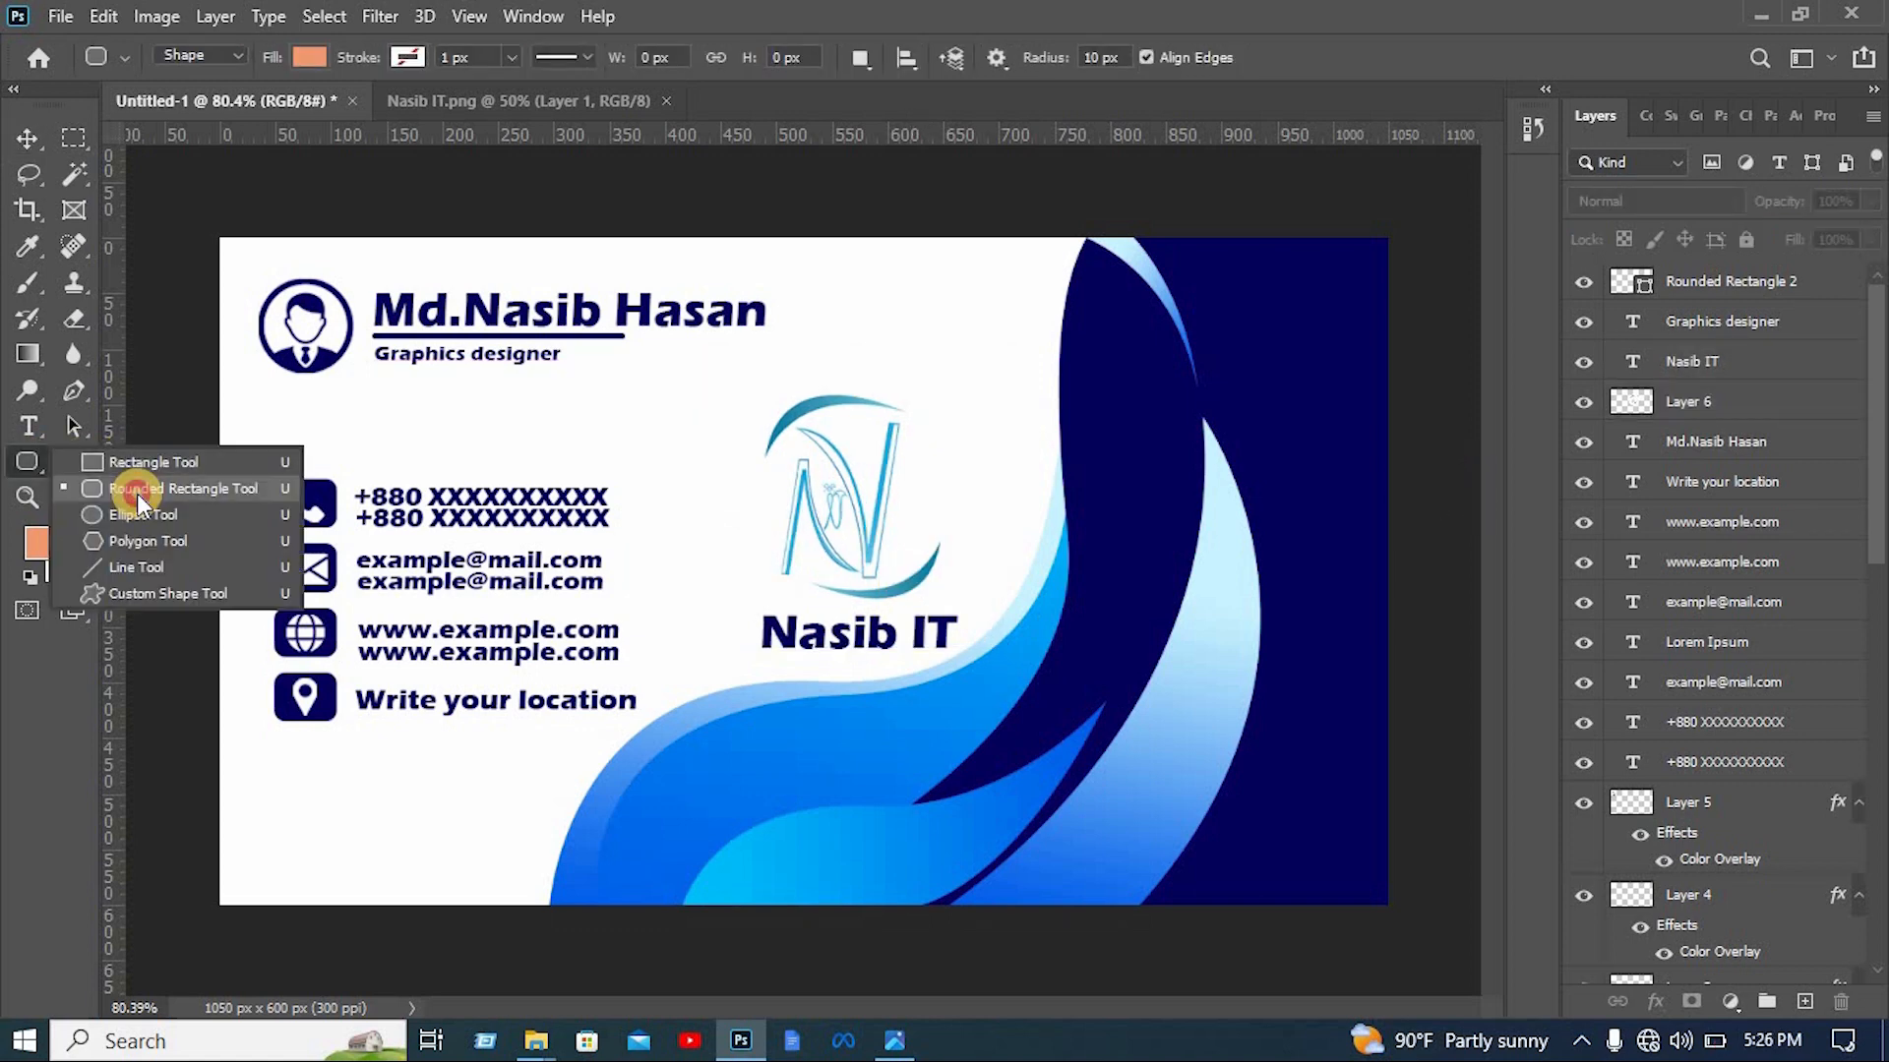
left_click_drag(672, 441, 679, 706)
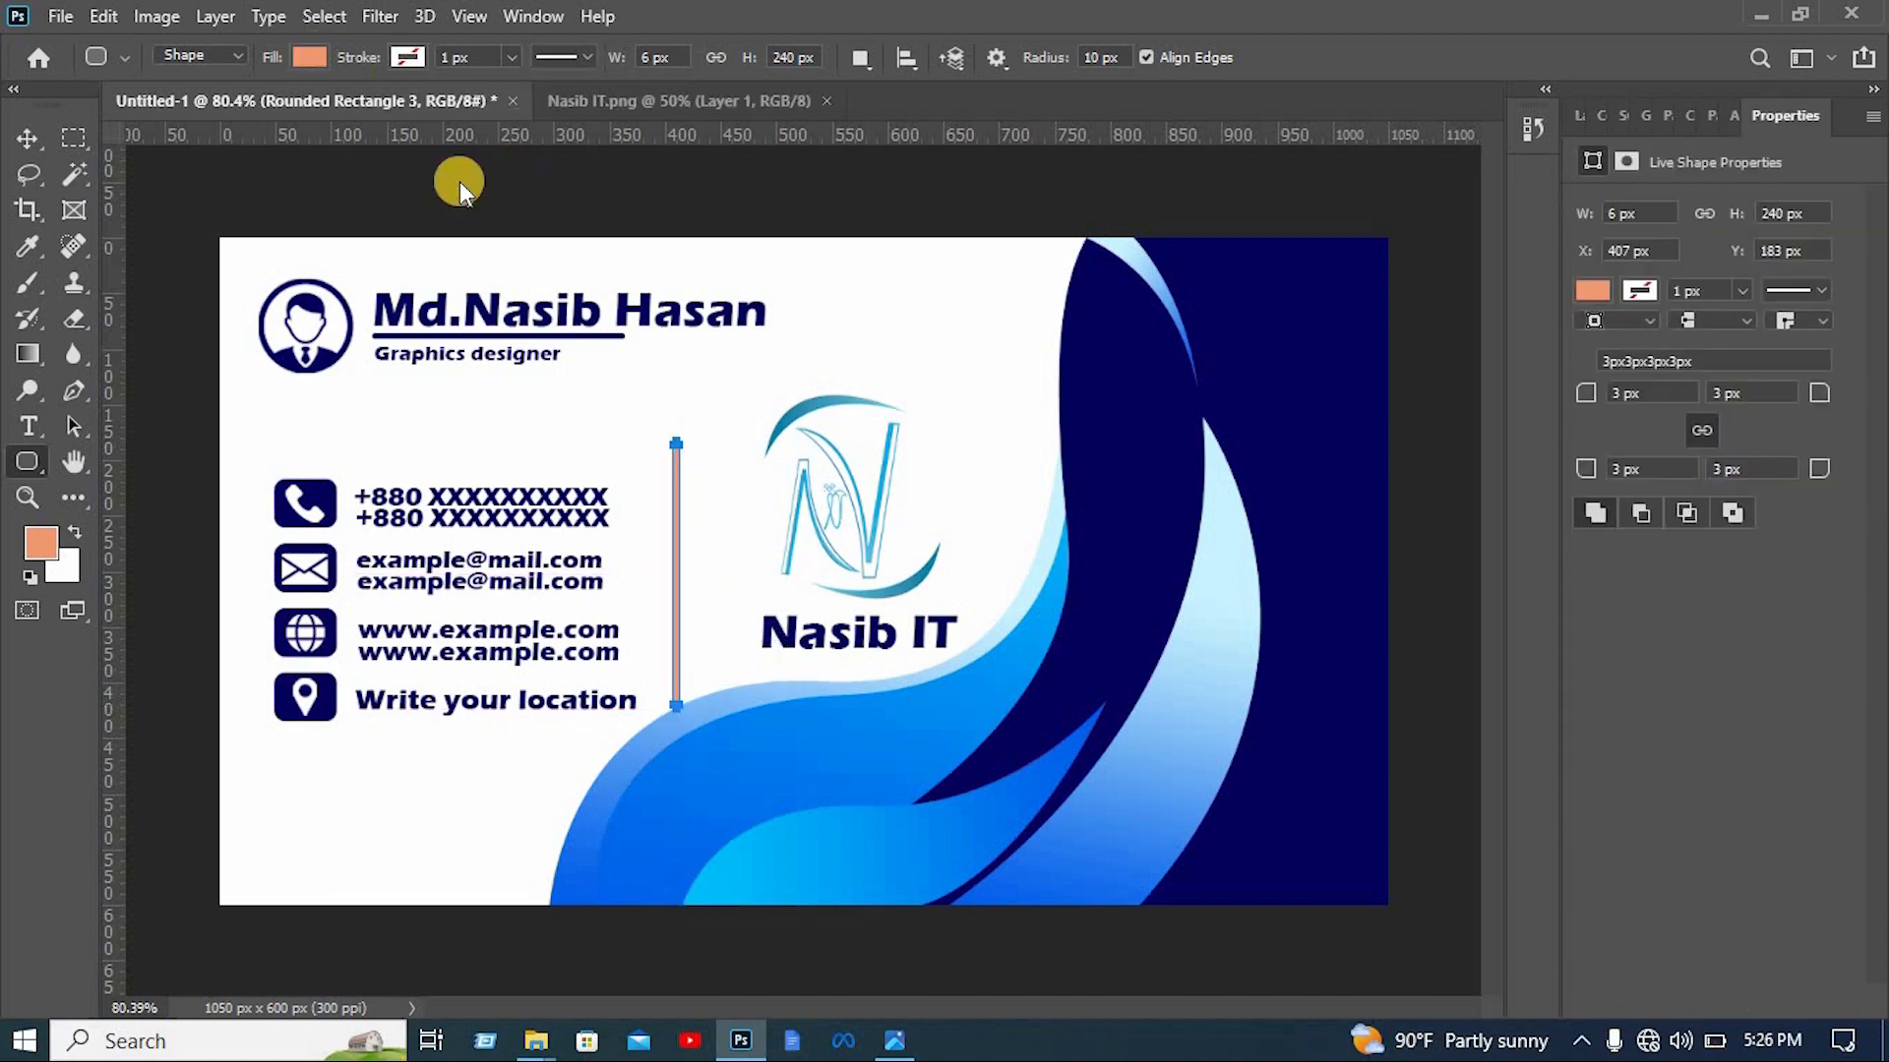
left_click(309, 57)
left_click(30, 139)
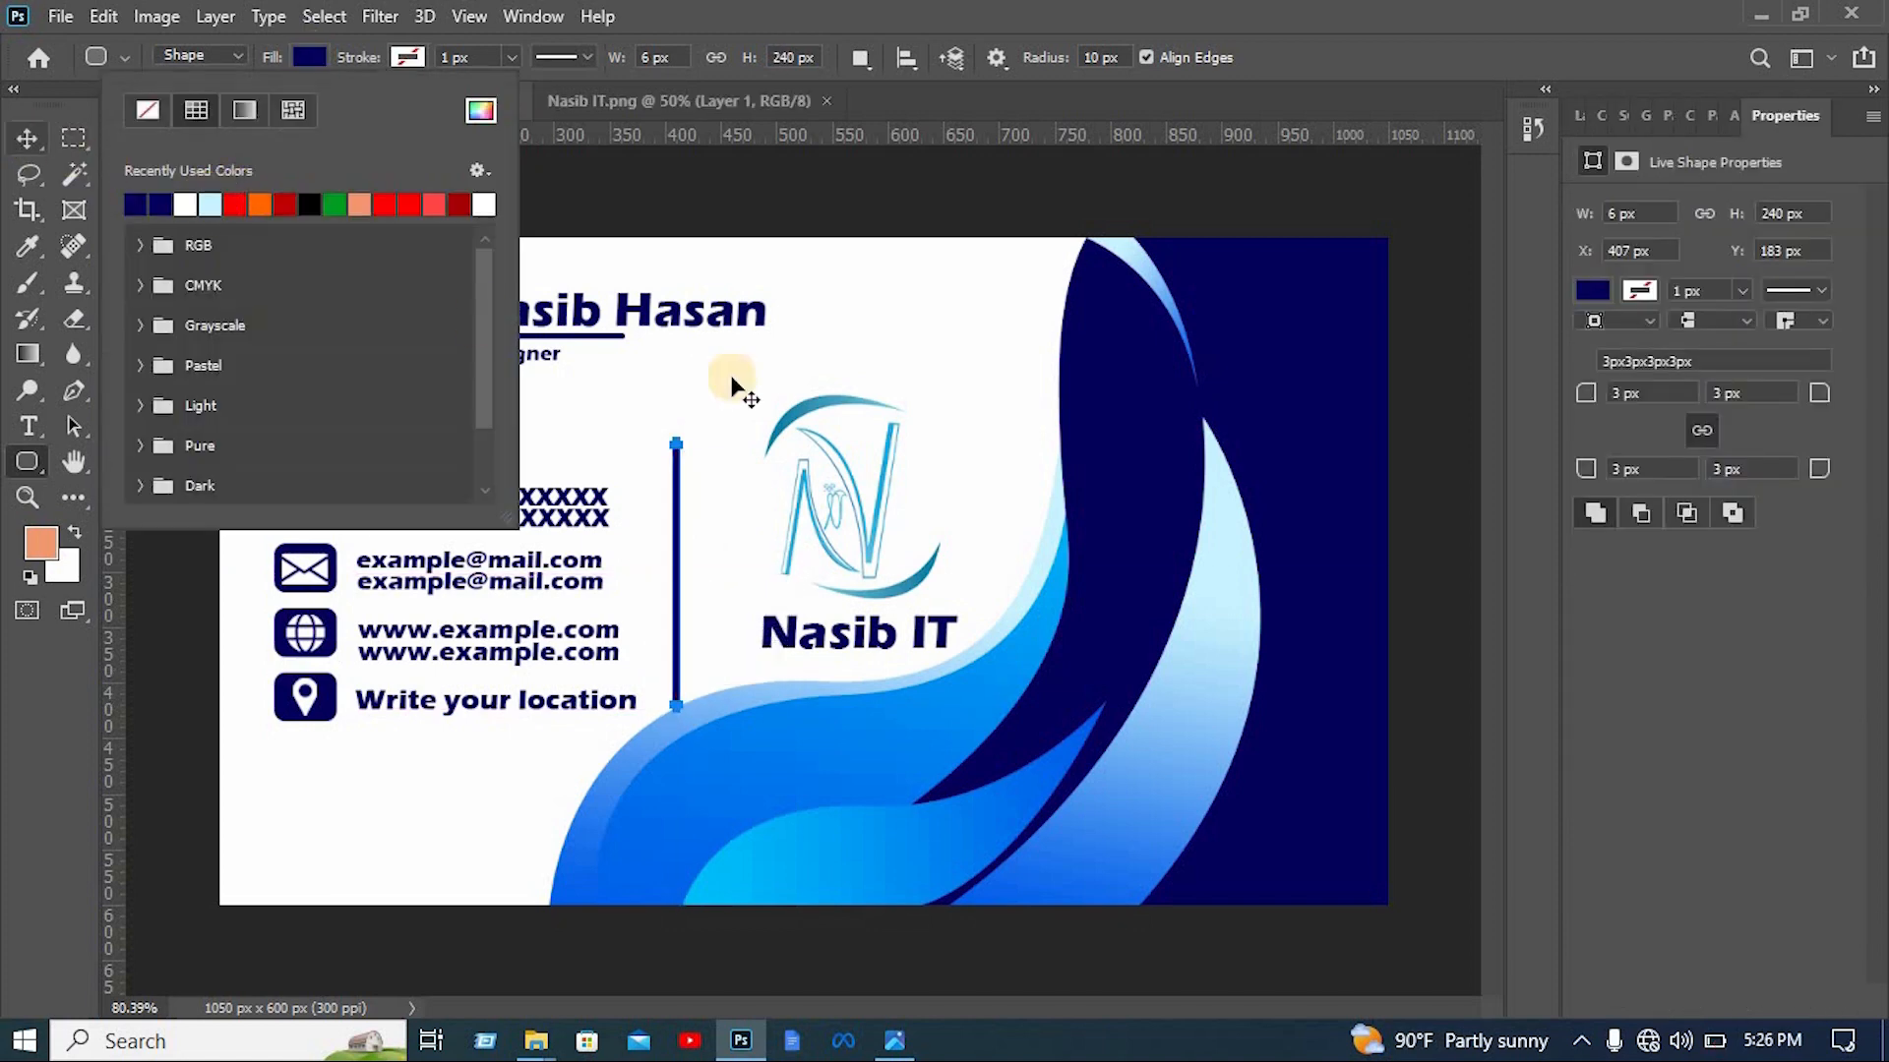
Select all contact icons and texts and move them slightly up beside the vertical divider
left_click(575, 740)
left_click_drag(567, 749, 263, 504)
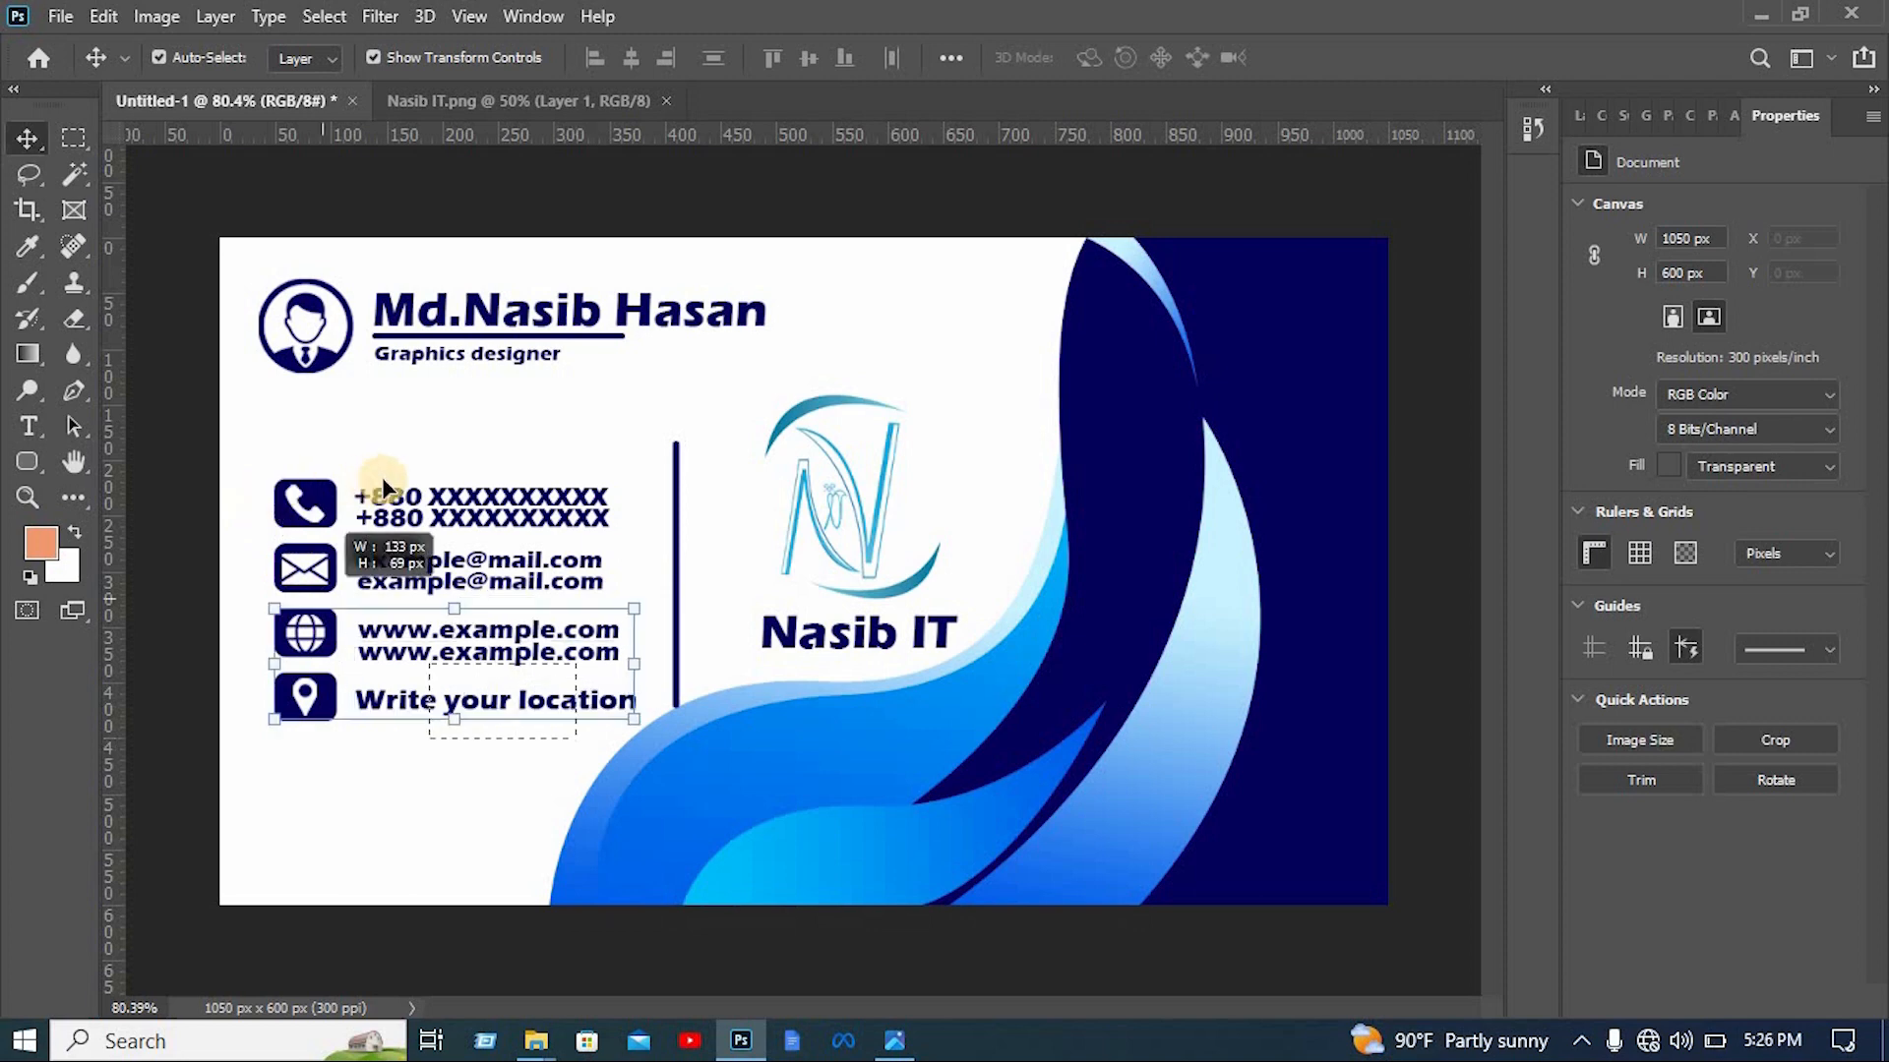
left_click_drag(431, 496, 435, 470)
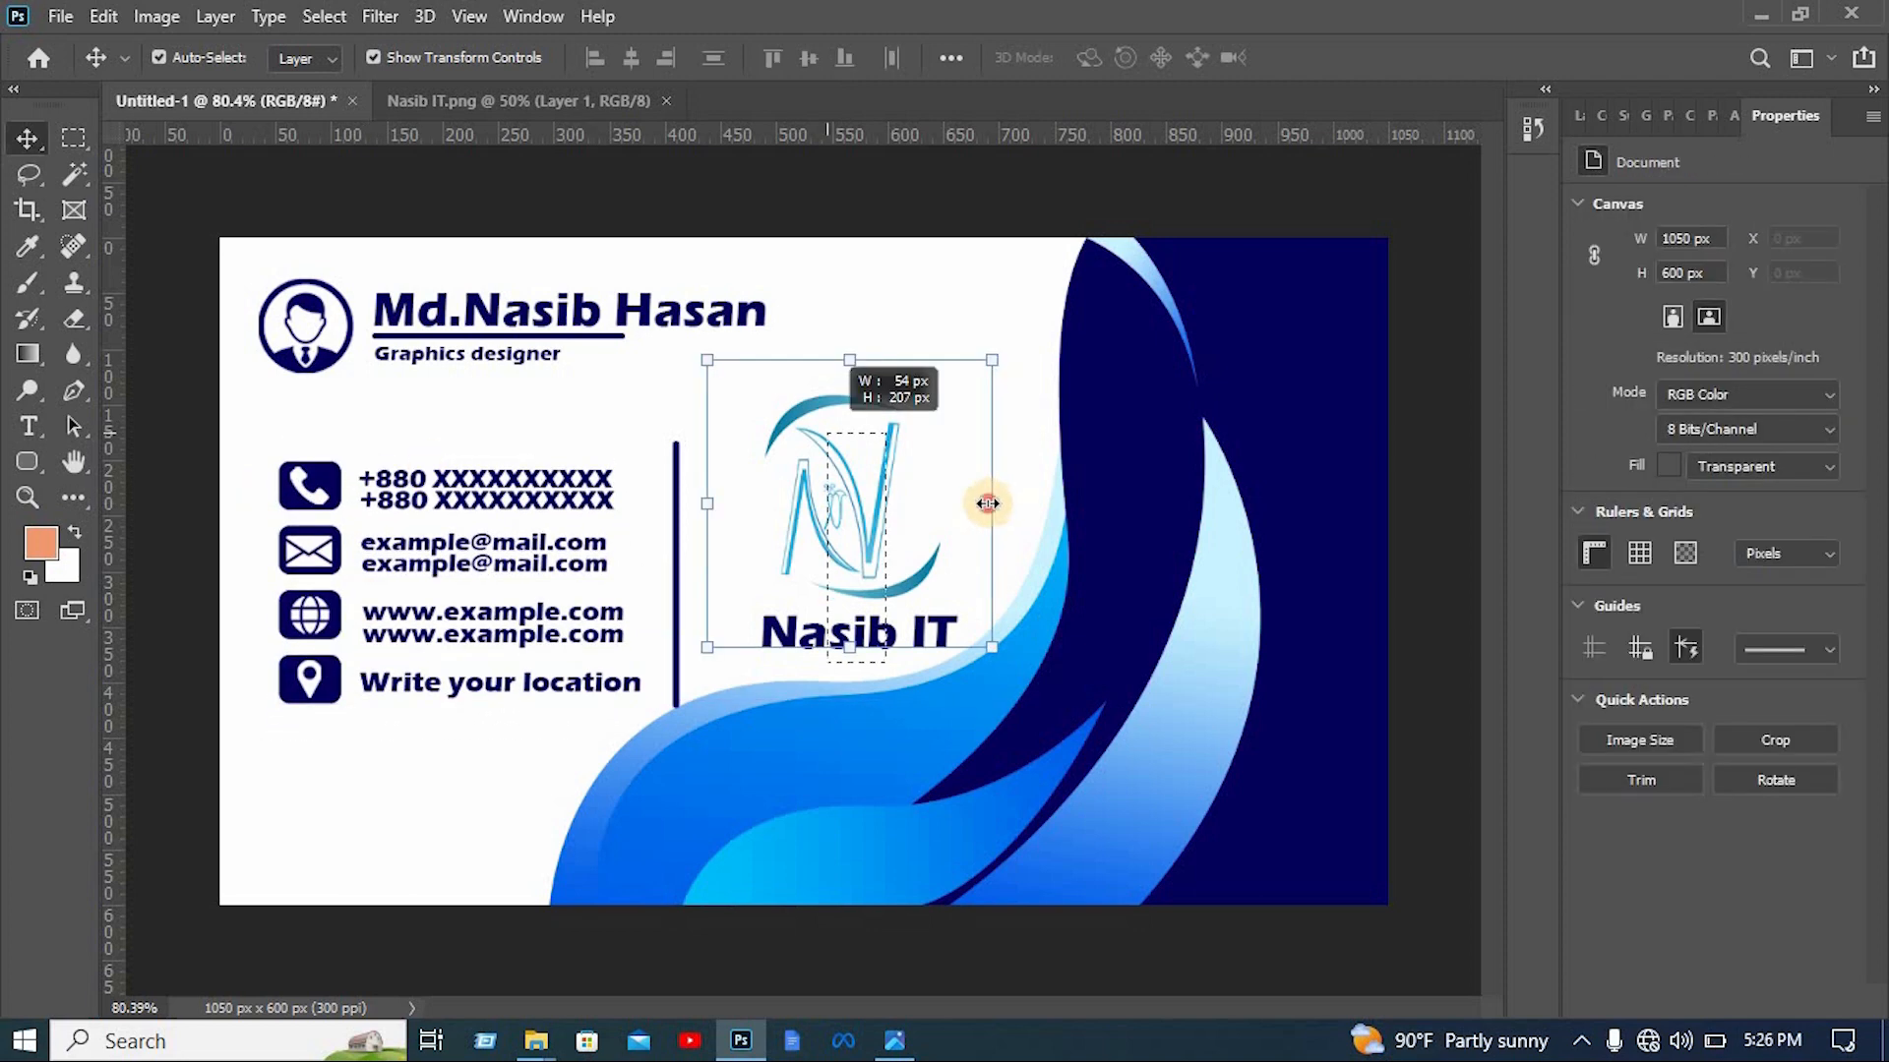
Scale the logo and the "Nasib IT" text together to about 92%
left_click_drag(989, 504, 877, 527)
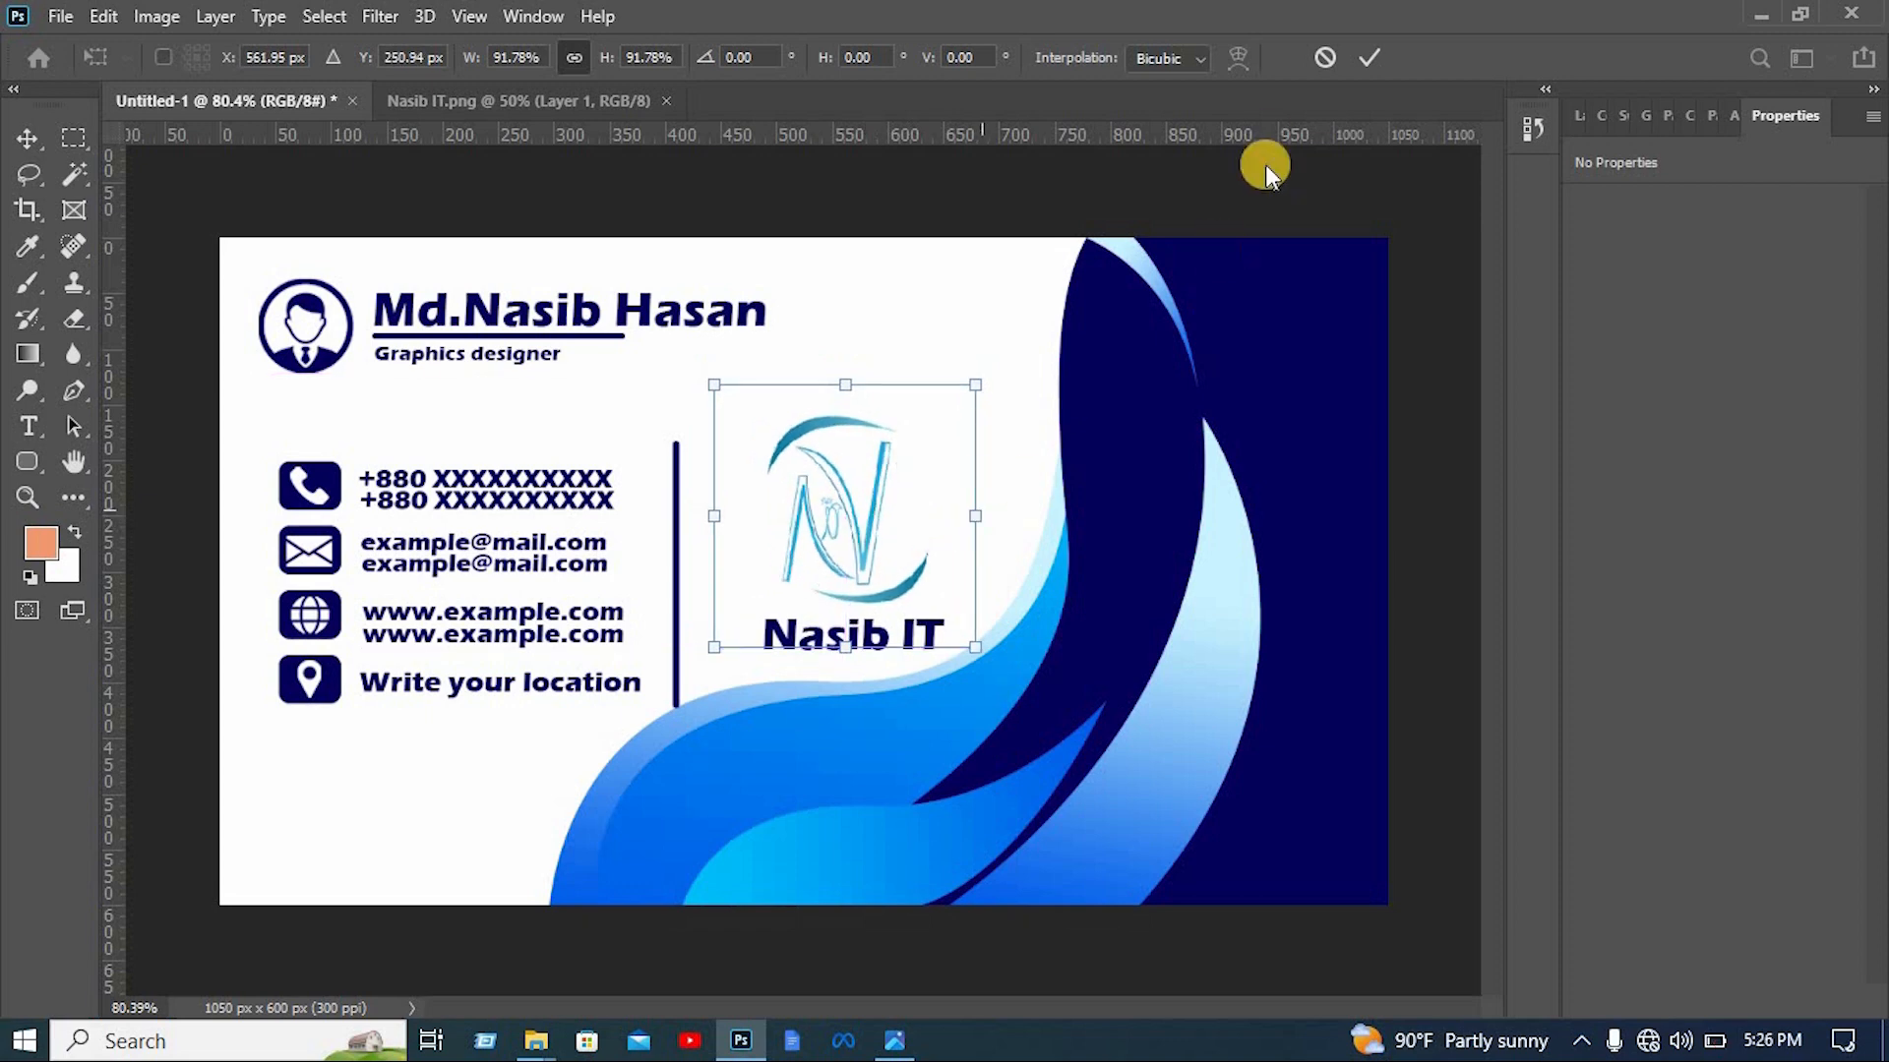
key("Return")
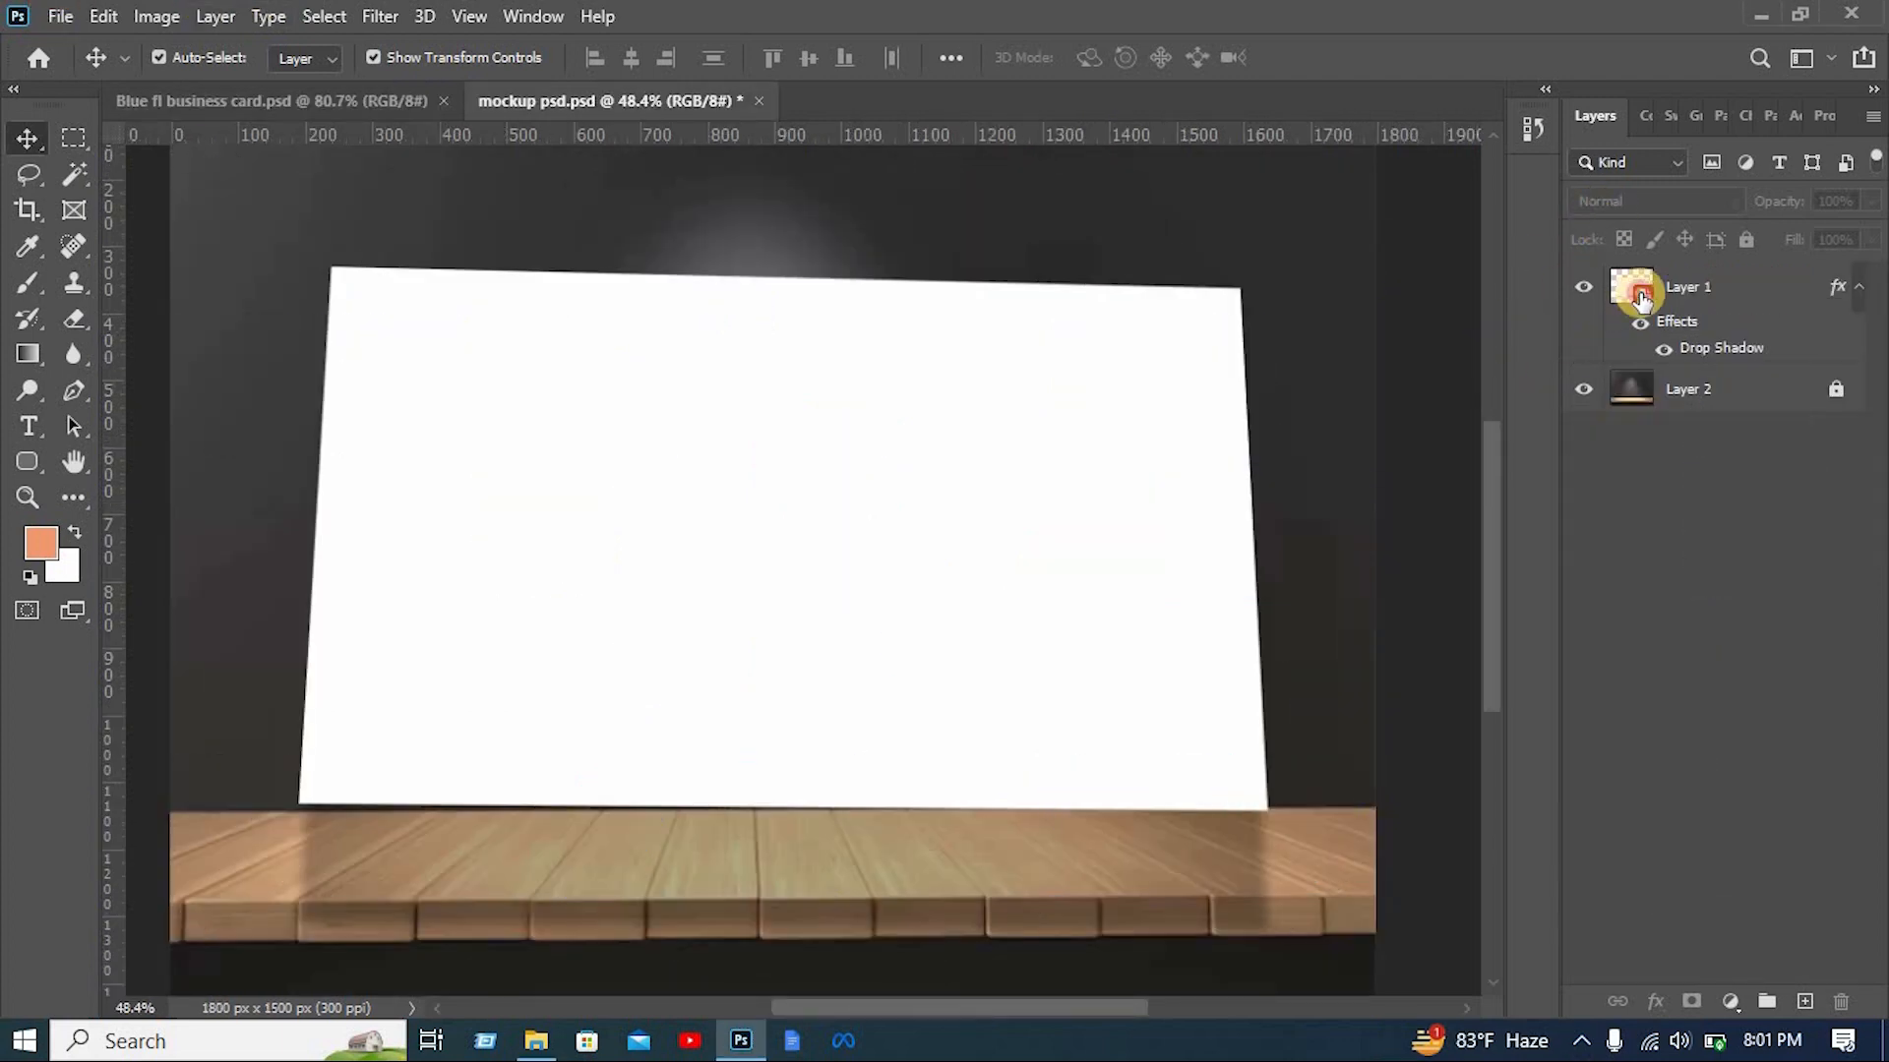
Open the contents of the mockup's Layer 1 smart object and copy the design layers from the Blue fl business card document into it
double_click(1639, 293)
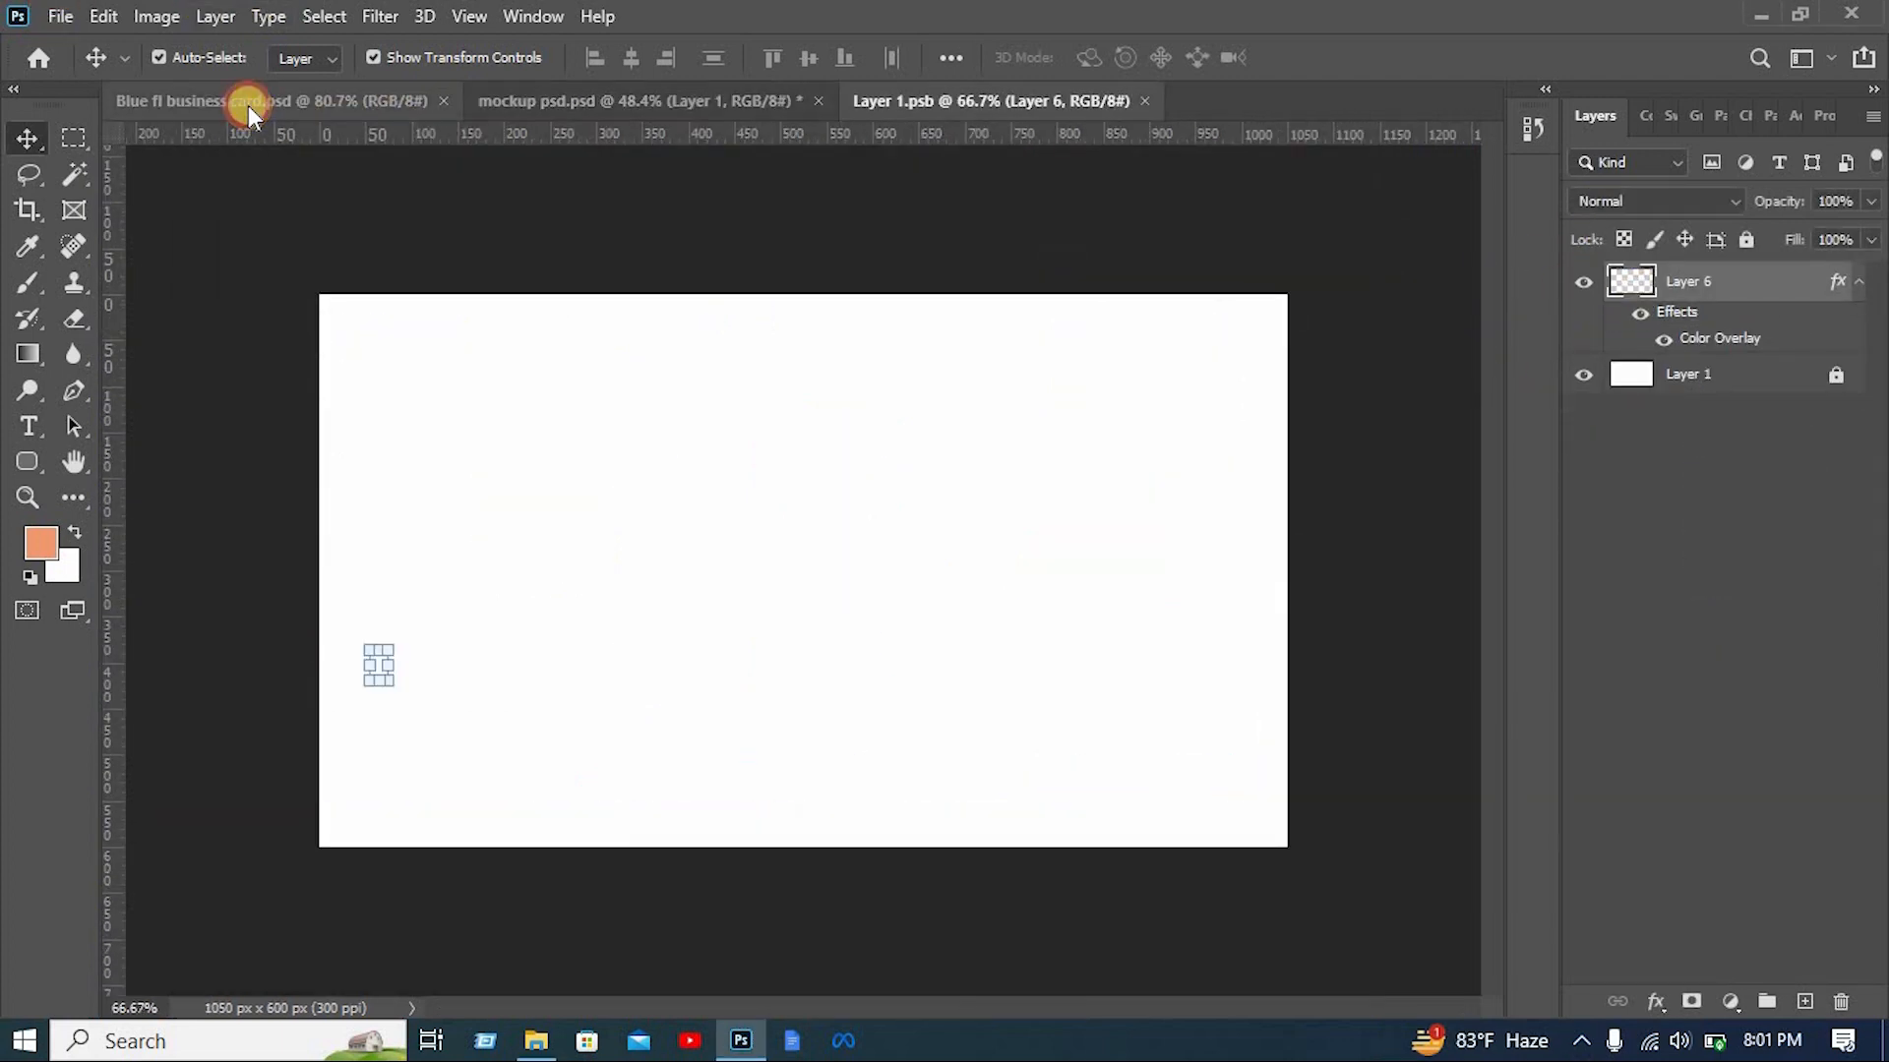
key("ctrl+Tab")
scroll(1686, 587, "down", 10)
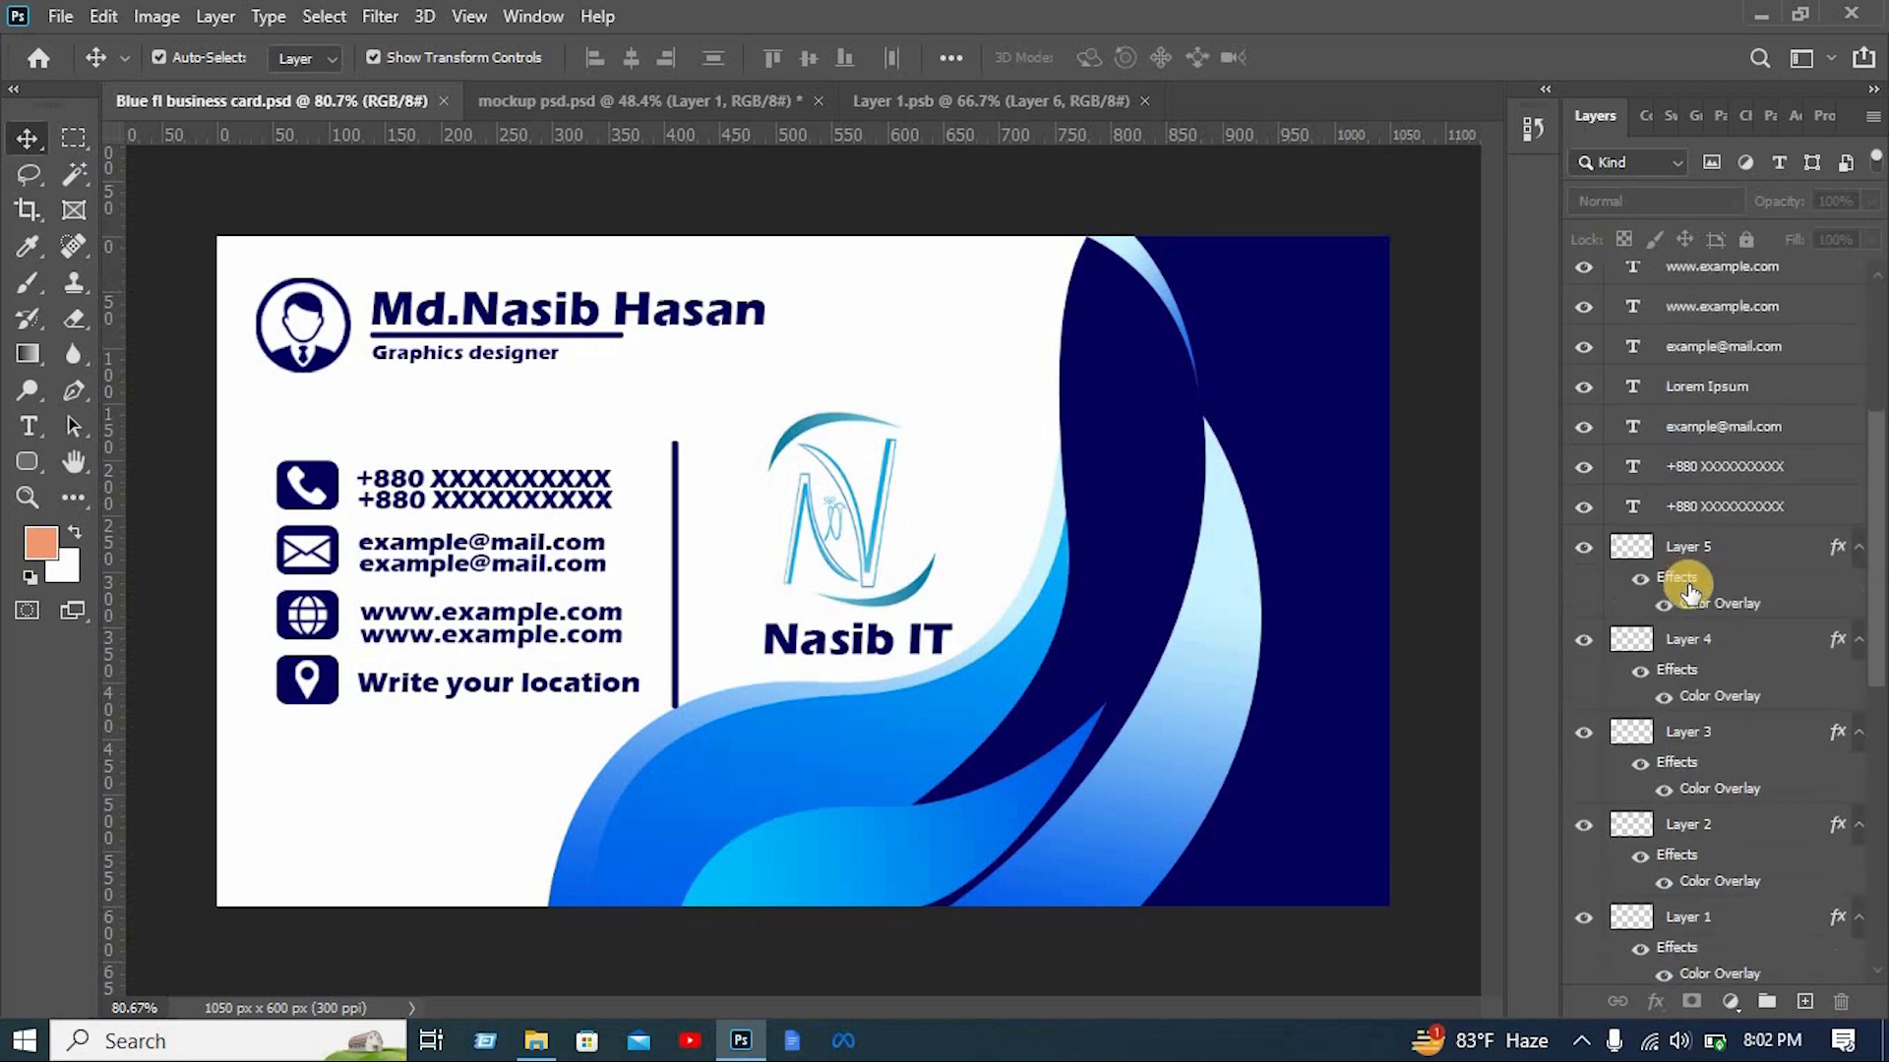
scroll(1766, 777, "down", 4)
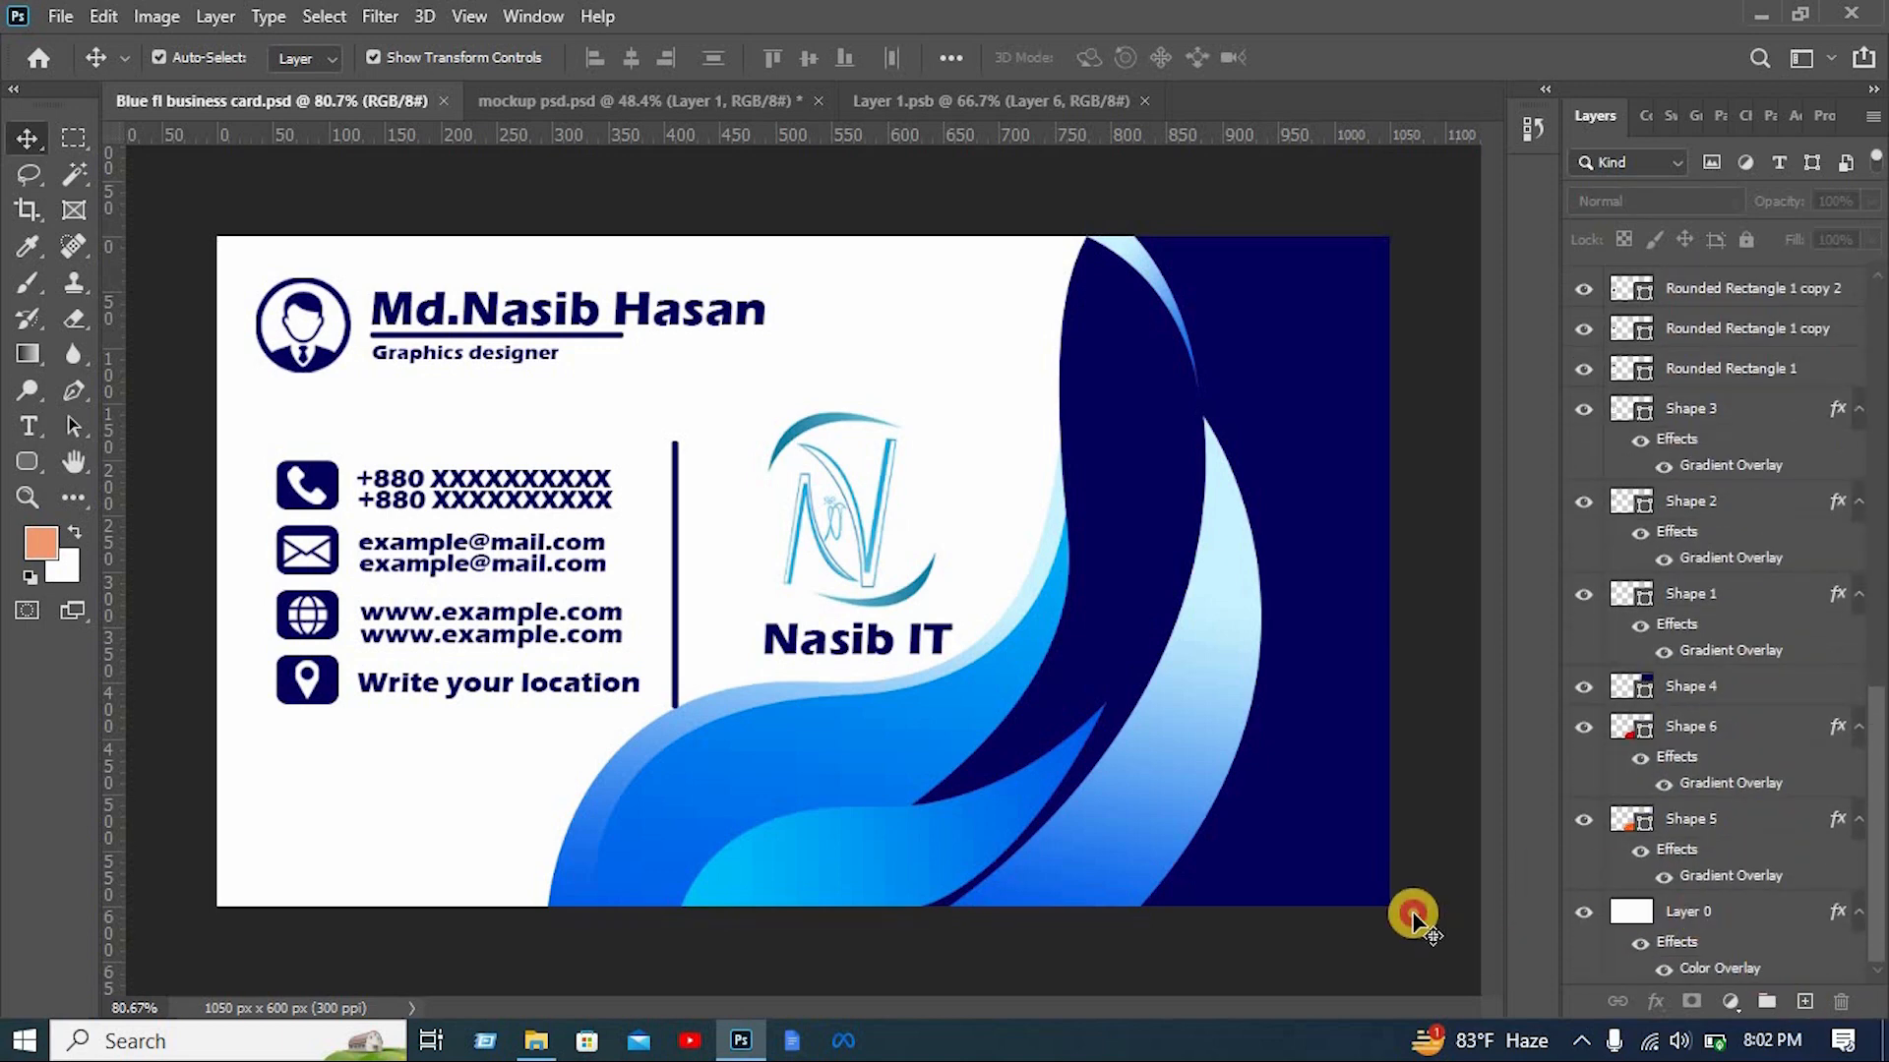
left_click_drag(1443, 949, 131, 211)
left_click_drag(513, 254, 946, 423)
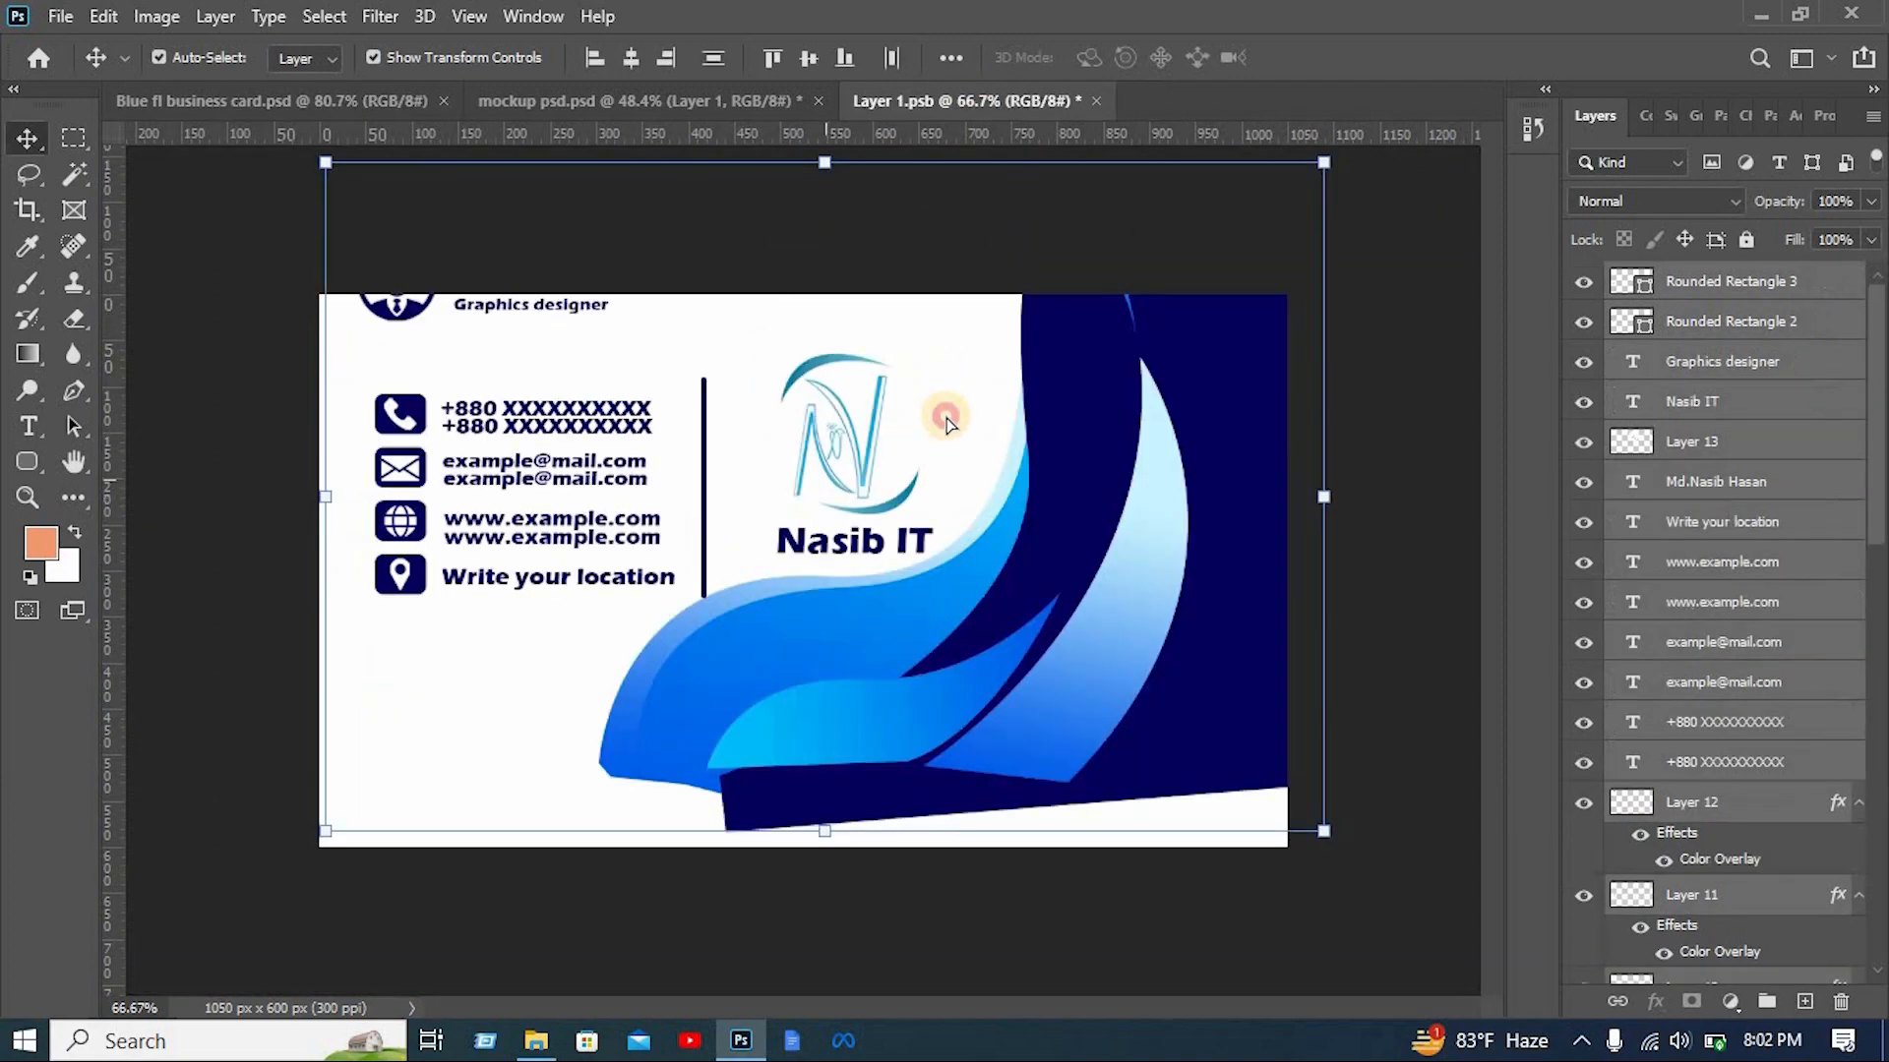
Position the copied card design to fill the smart object's canvas, save Layer 1.psb and return to the mockup with nothing selected
left_click_drag(946, 489, 947, 482)
left_click_drag(948, 464, 948, 450)
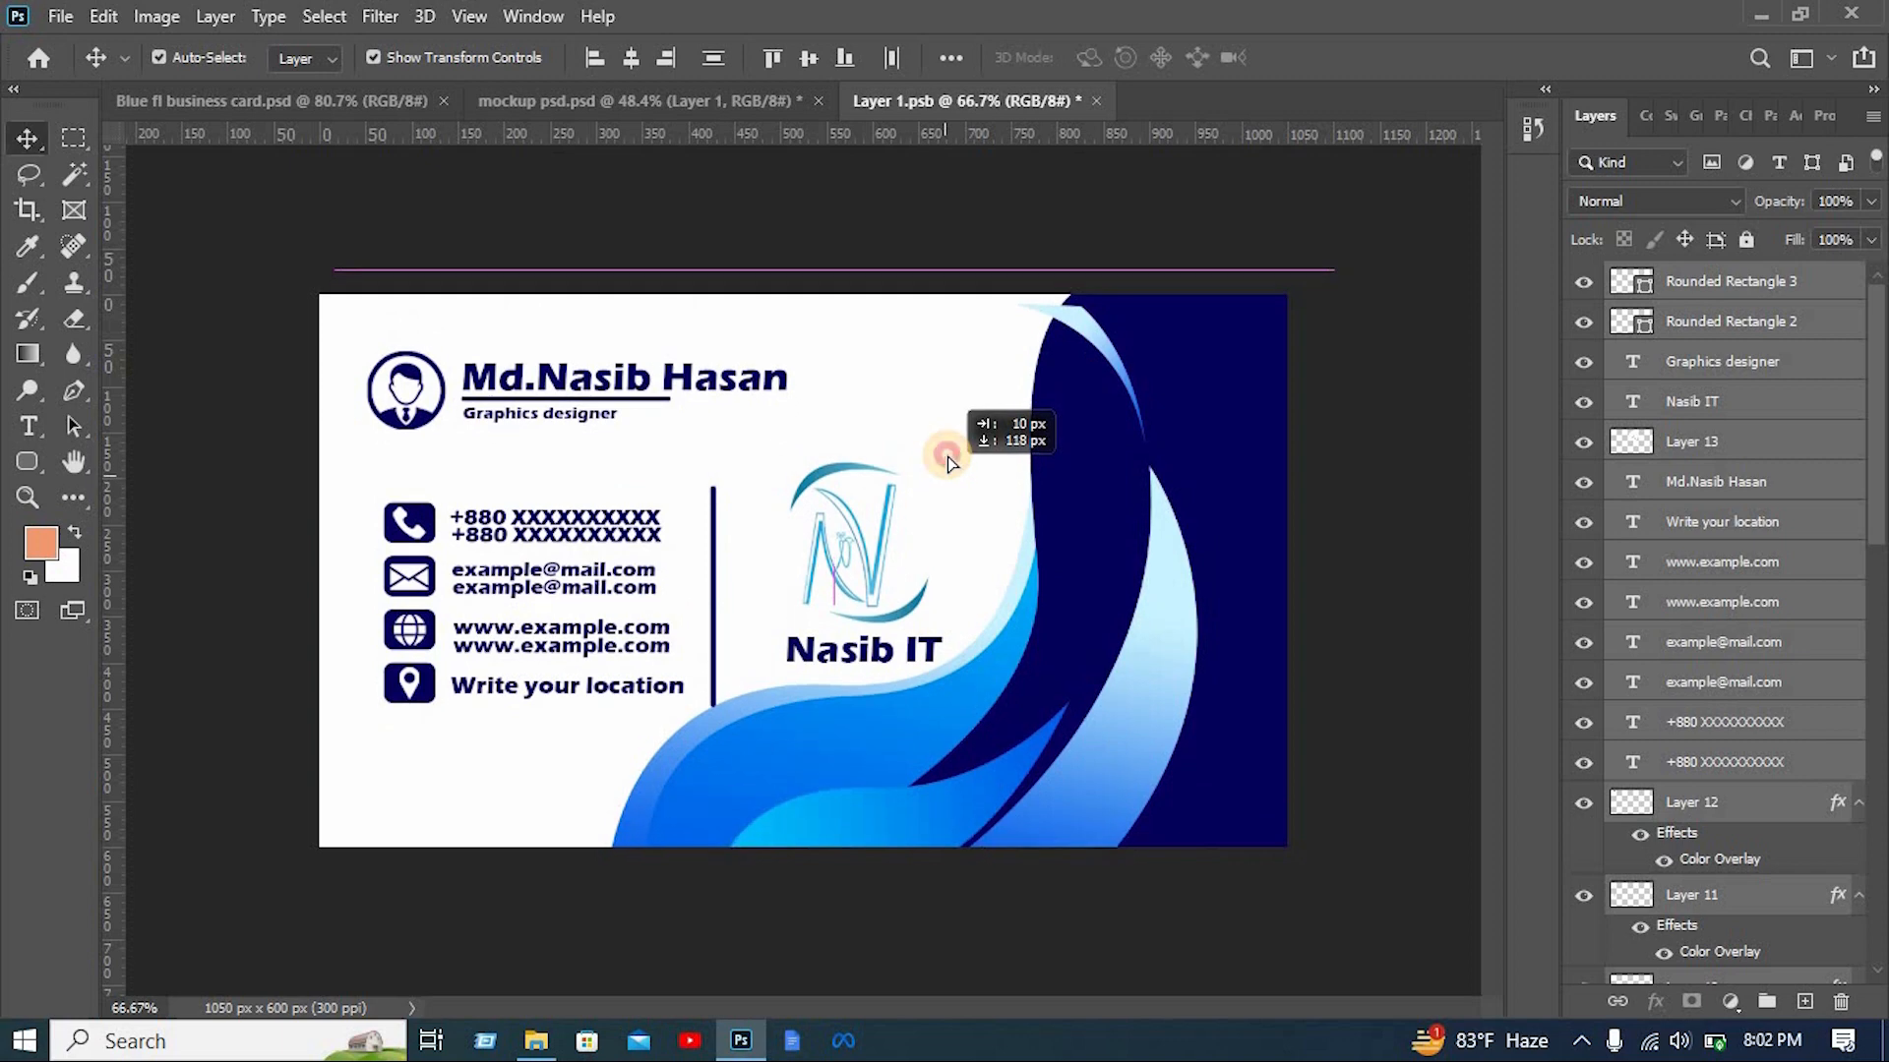
left_click(1391, 632)
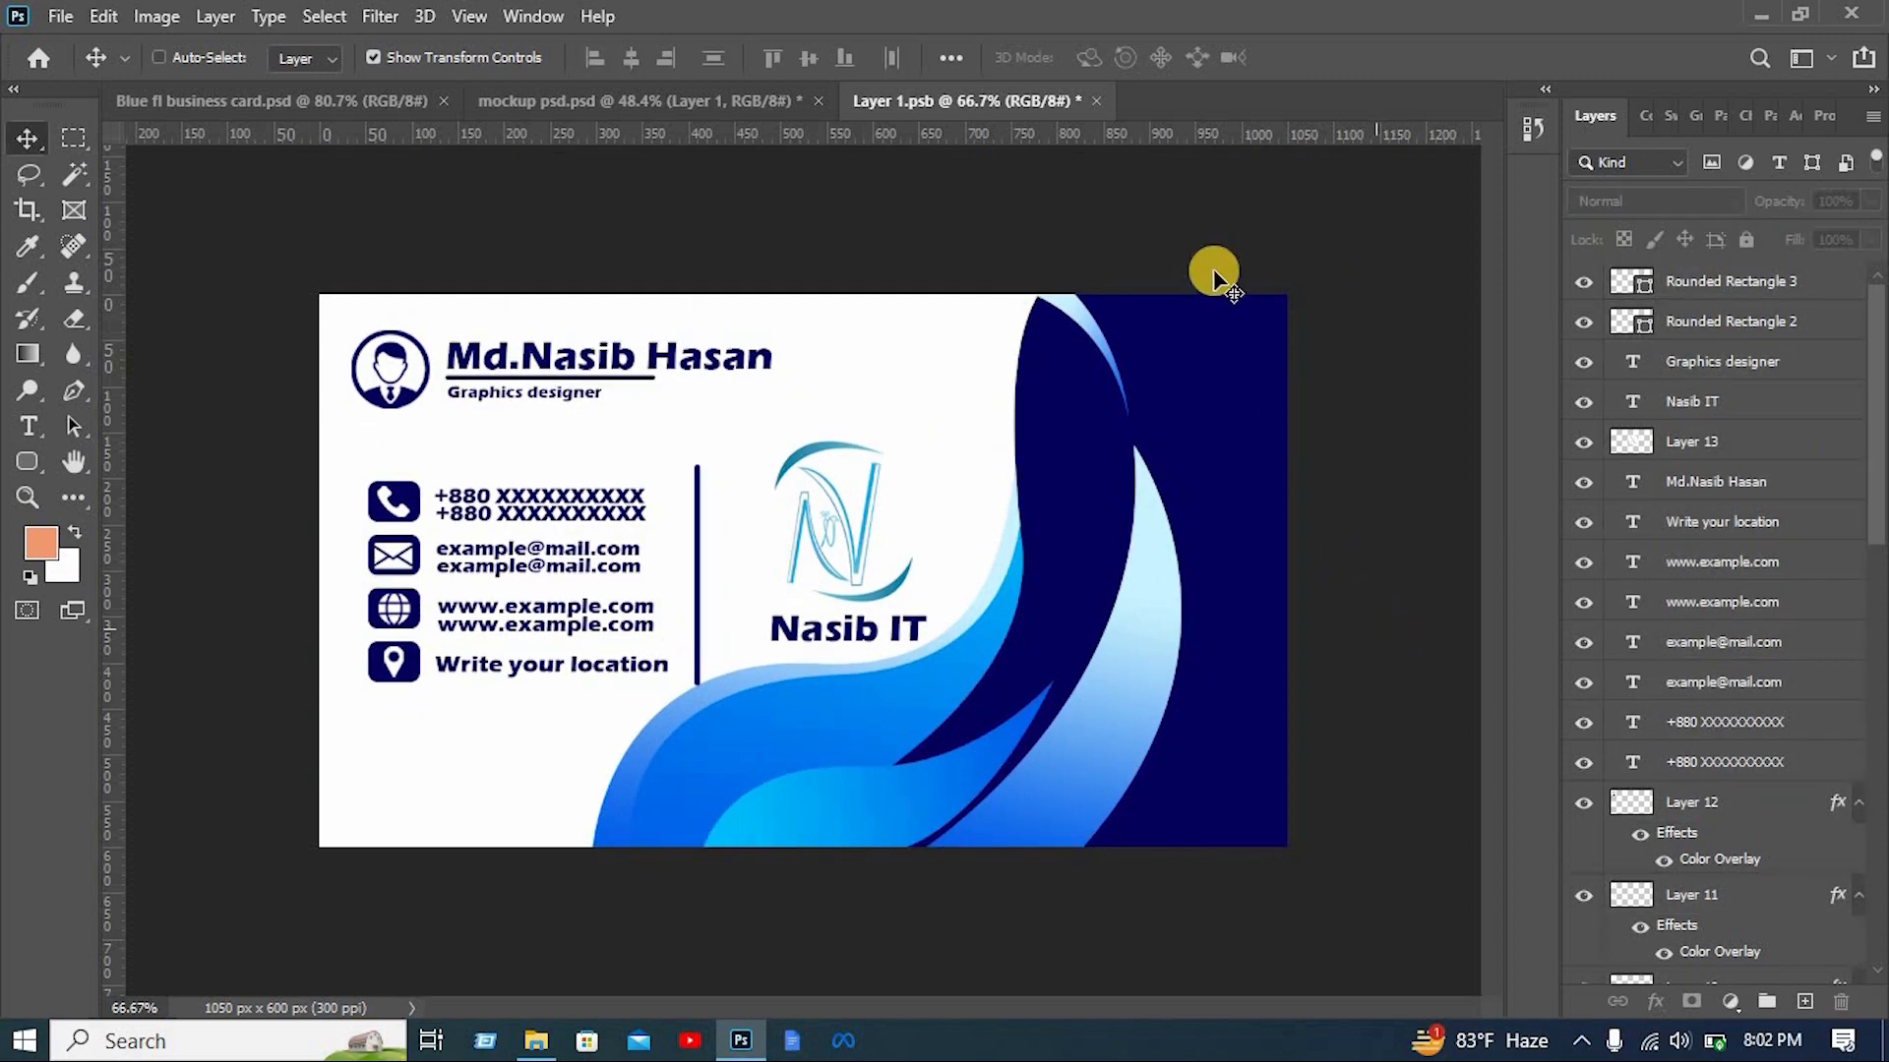
key("ctrl+s")
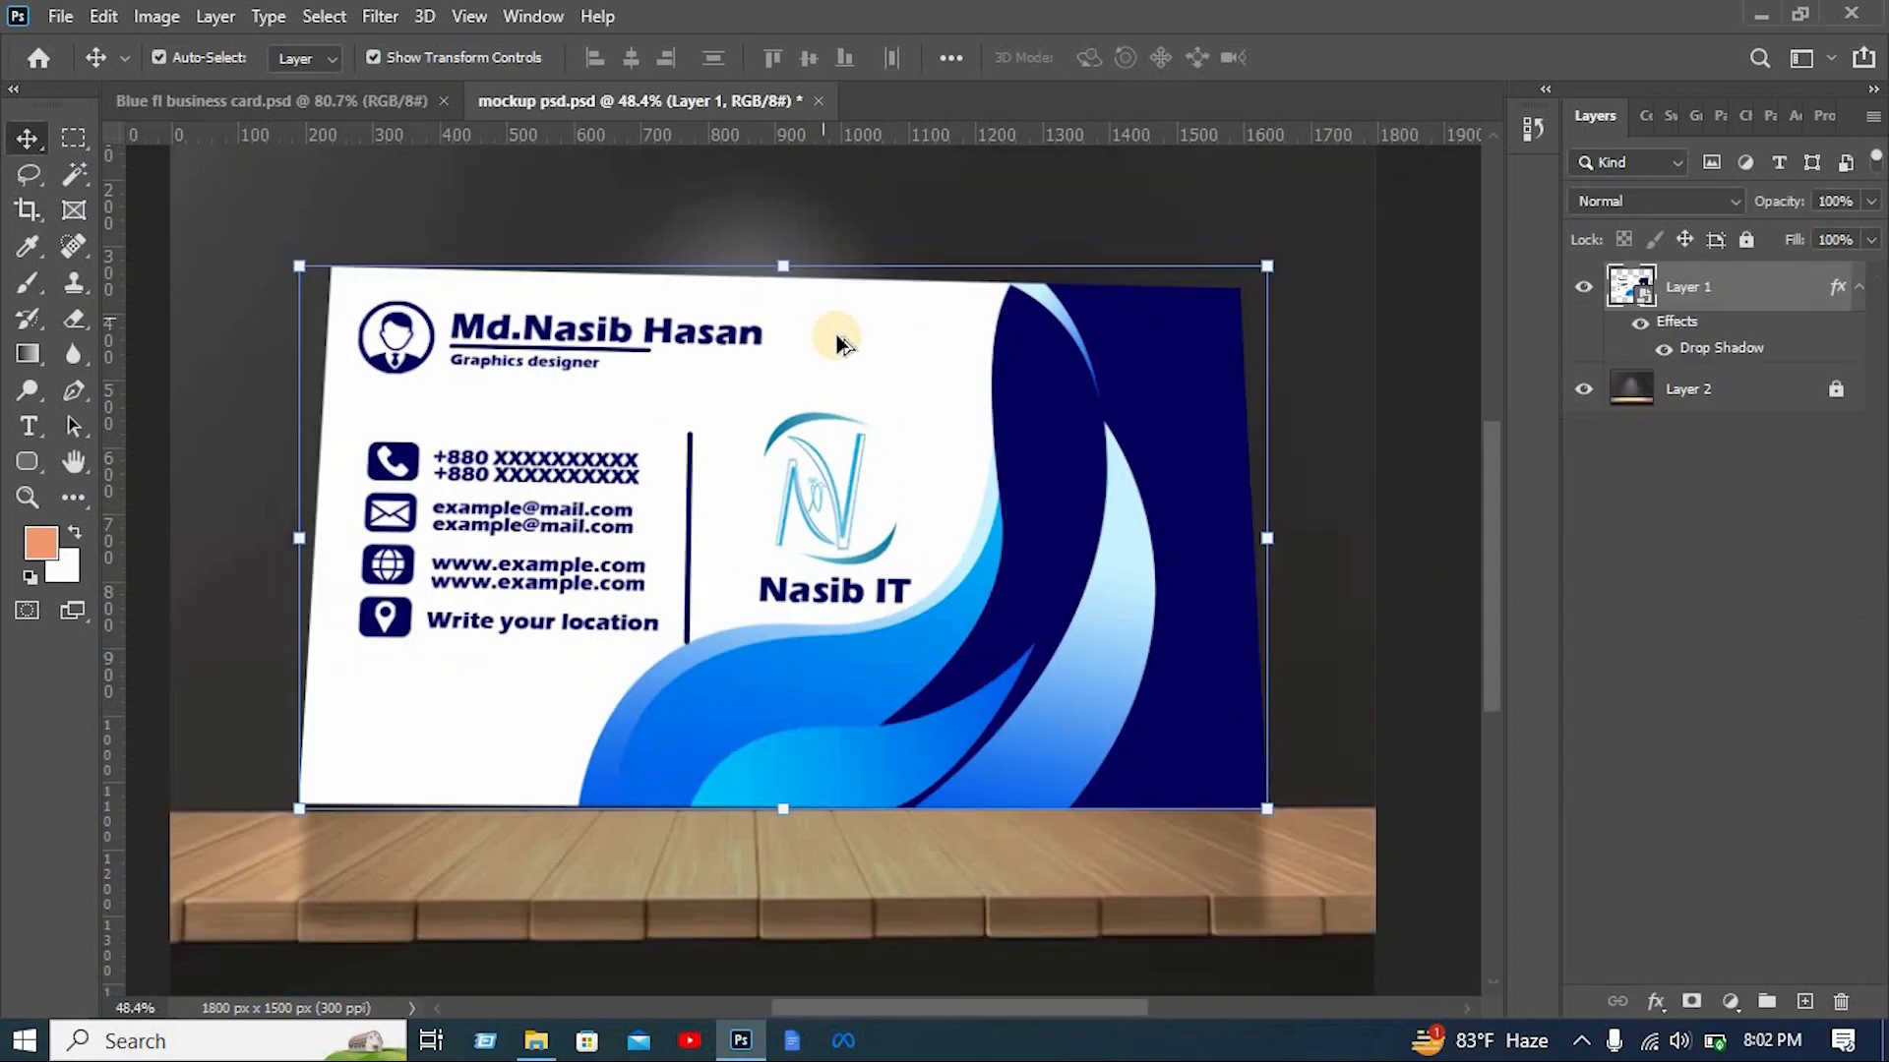
scroll(835, 334, "up", 2)
left_click(1426, 469)
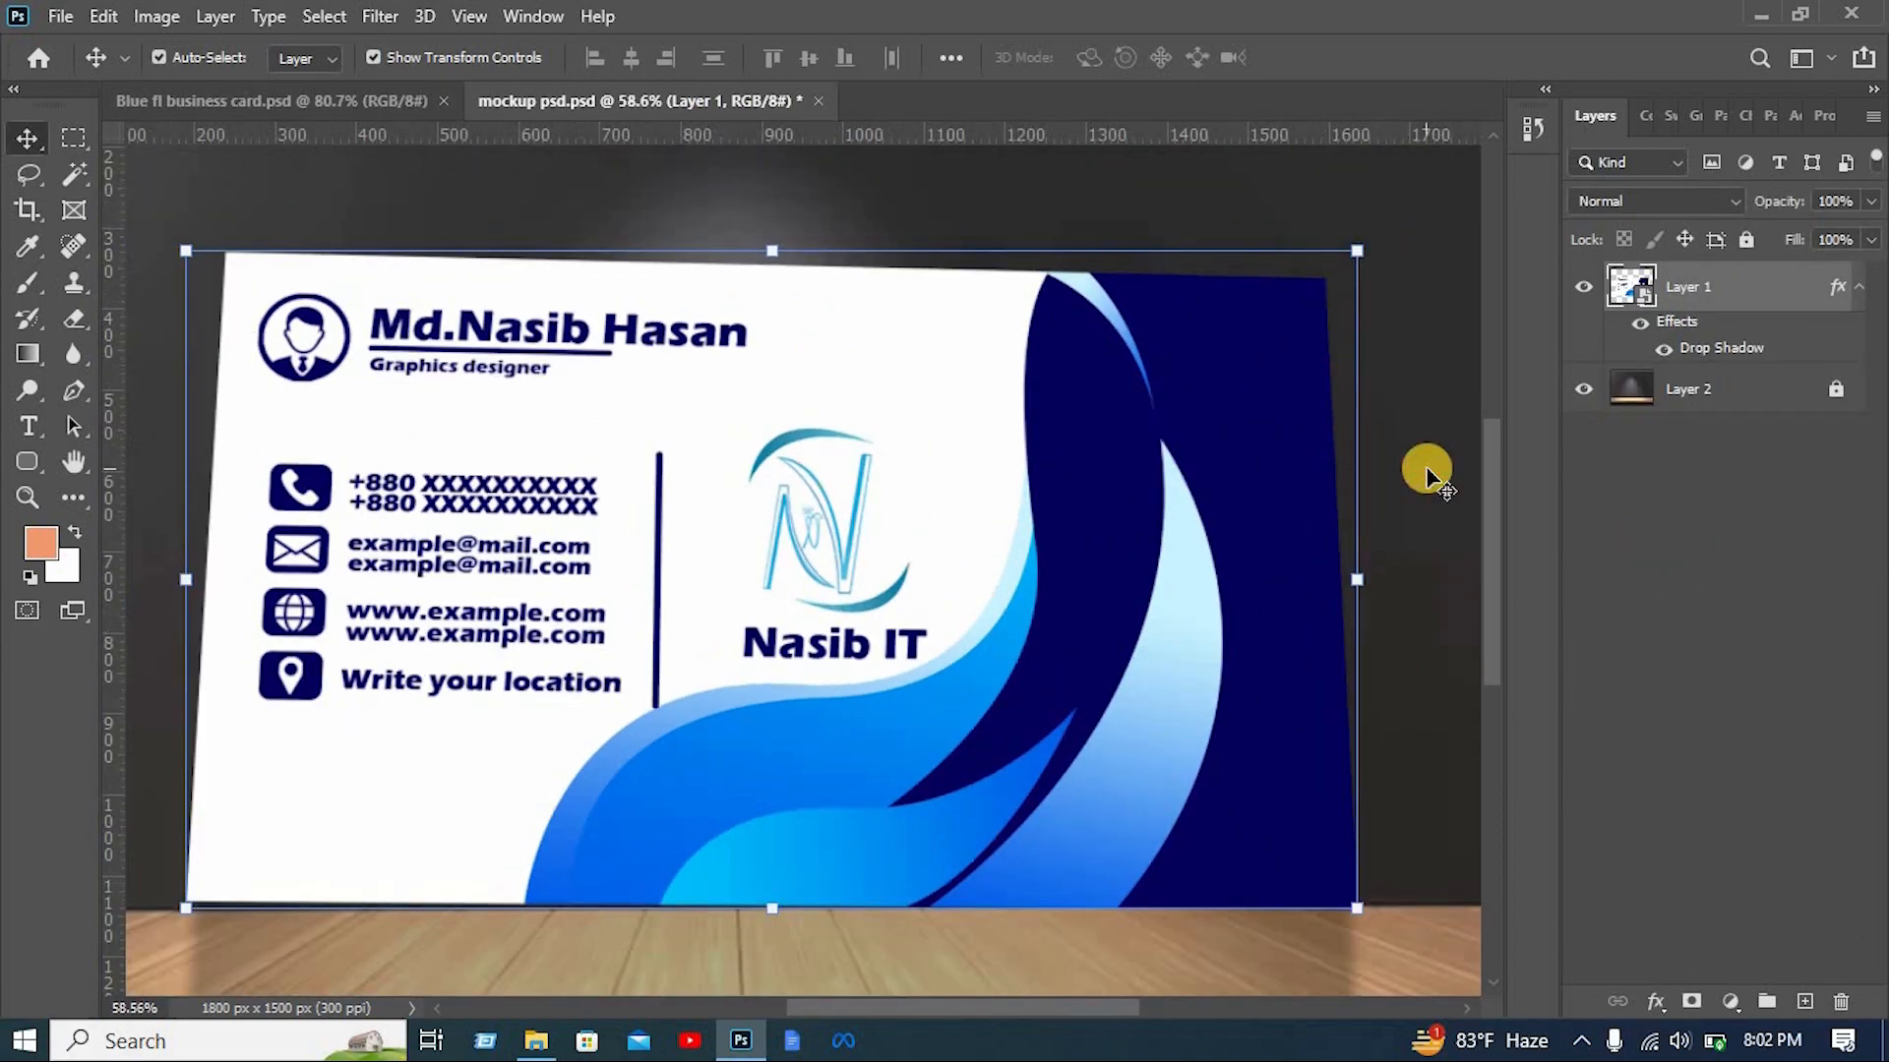